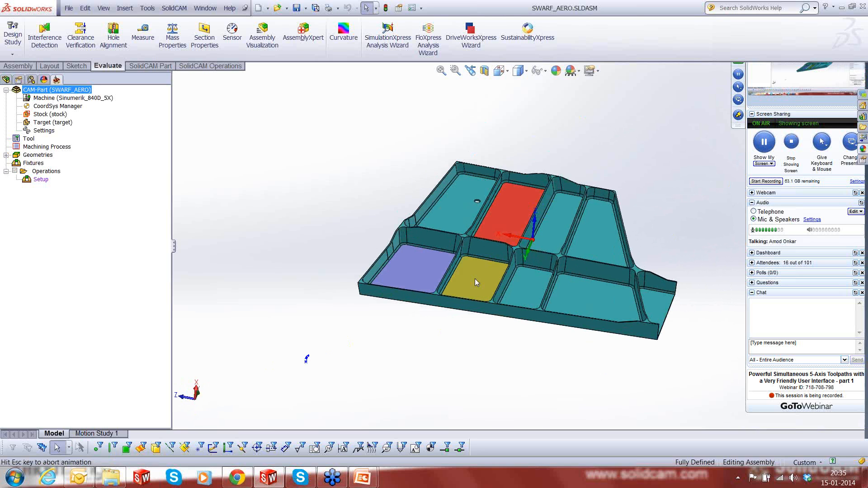
Start editing the ribbed design model part in place within the assembly.
scroll(460, 287, "down", 4)
scroll(720, 218, "up", 2)
scroll(710, 222, "down", 2)
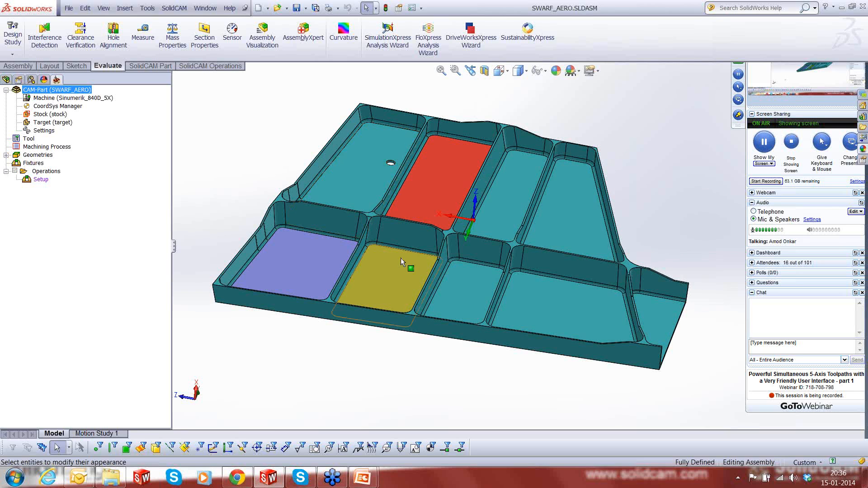
middle_click_drag(401, 257, 513, 272)
scroll(514, 272, "down", 2)
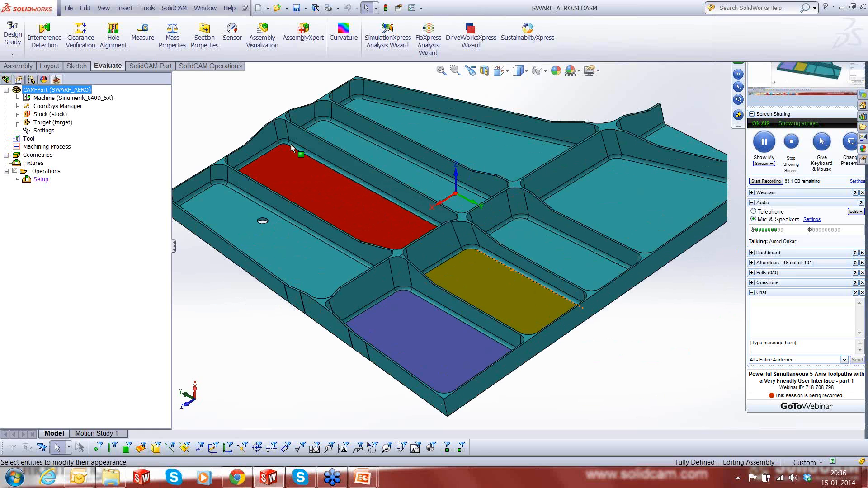
left_click(291, 144)
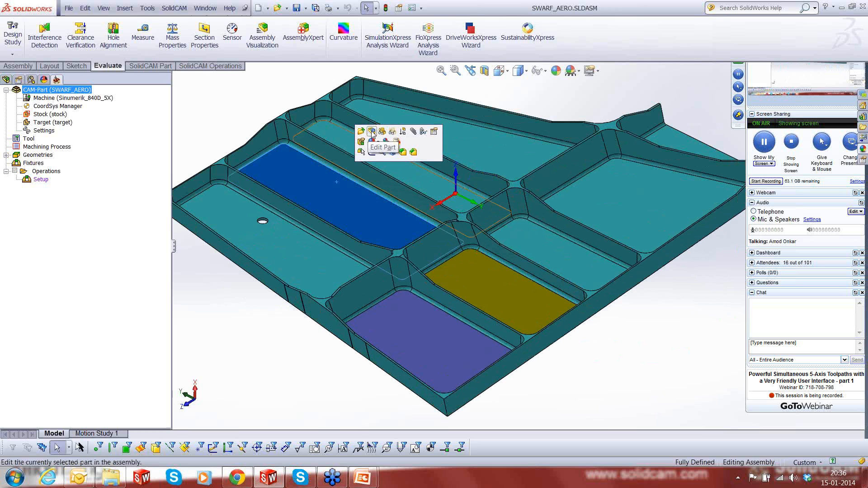
left_click(372, 132)
scroll(280, 96, "up", 1)
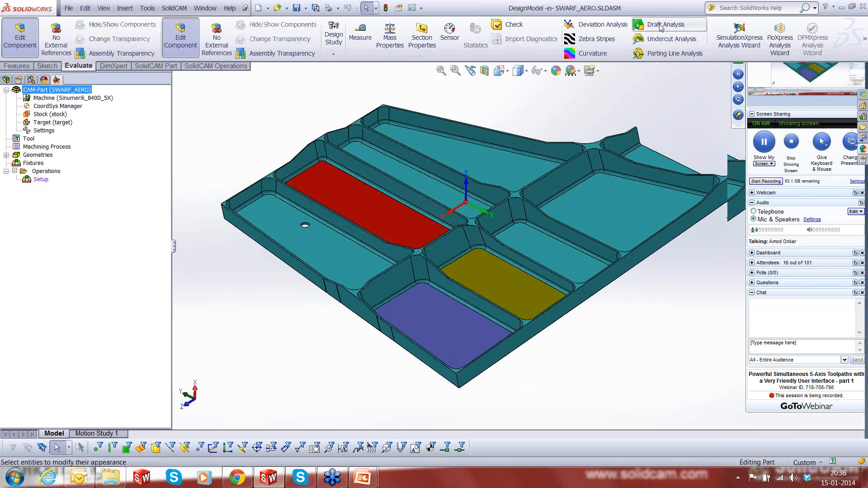
Run a Draft Analysis with the yellow pocket floor as the direction of pull, examine the pocket walls, and close the analysis.
left_click(662, 26)
left_click(503, 281)
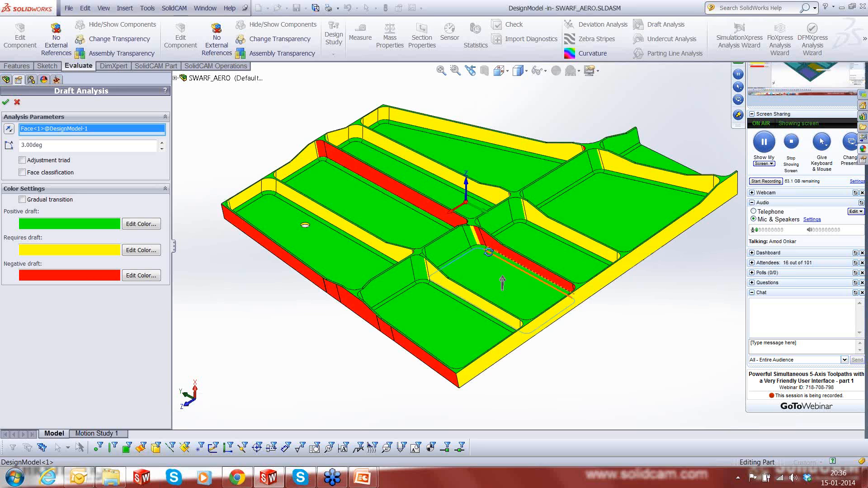
middle_click_drag(489, 252, 500, 256)
scroll(501, 256, "down", 3)
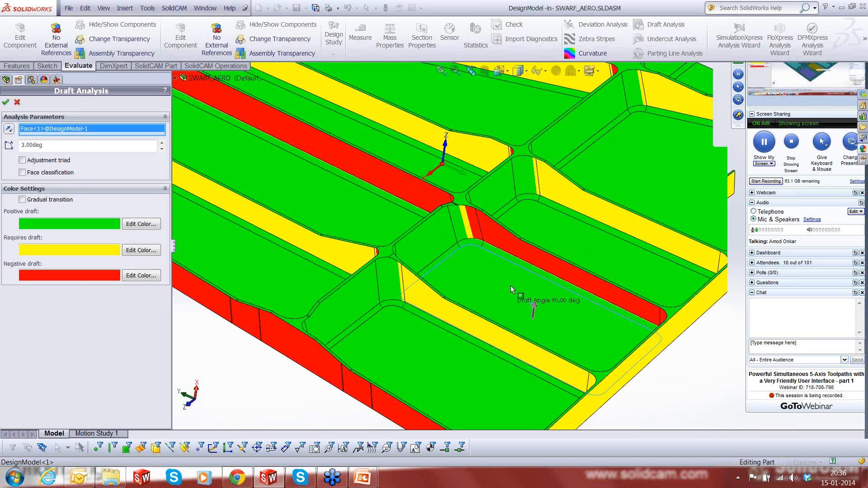
mouse_move(523, 258)
scroll(485, 266, "up", 1)
scroll(485, 267, "up", 2)
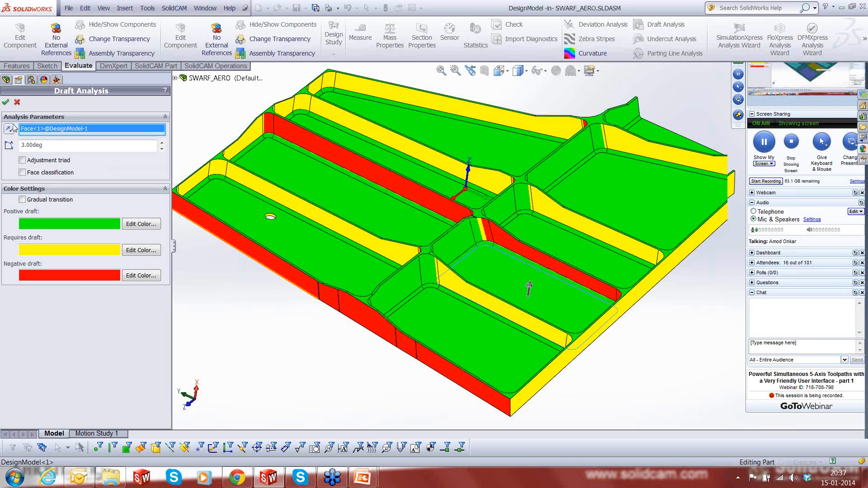
left_click(17, 103)
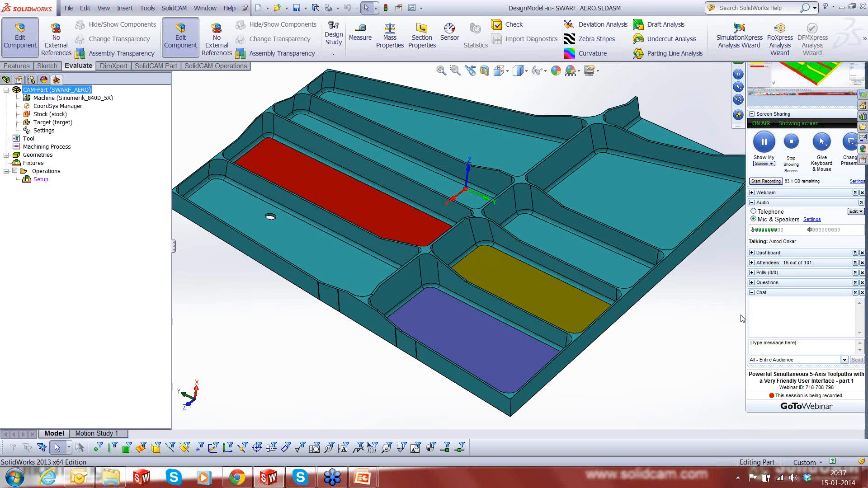
Add a SWARF Machining milling operation and show the available strategies in its geometry settings.
right_click(48, 171)
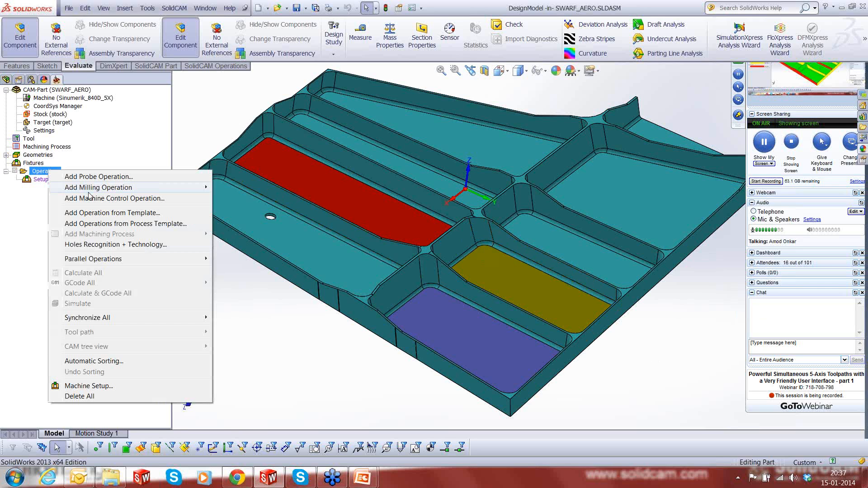
mouse_move(90, 189)
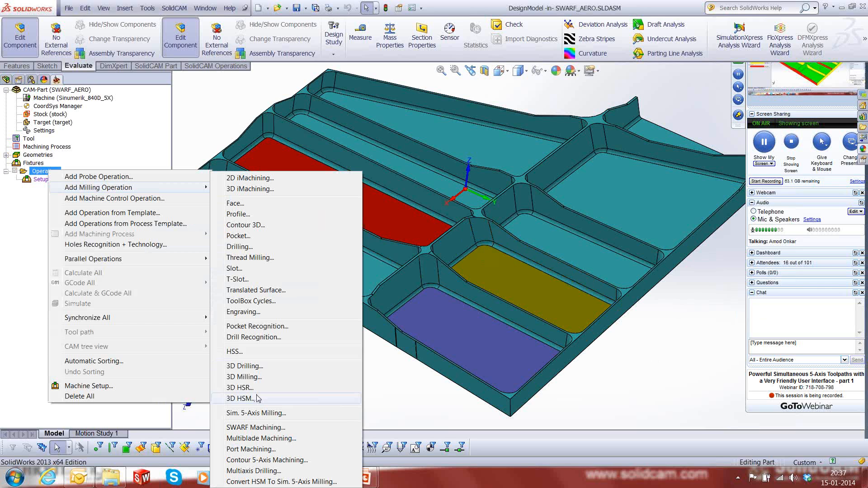
left_click(255, 428)
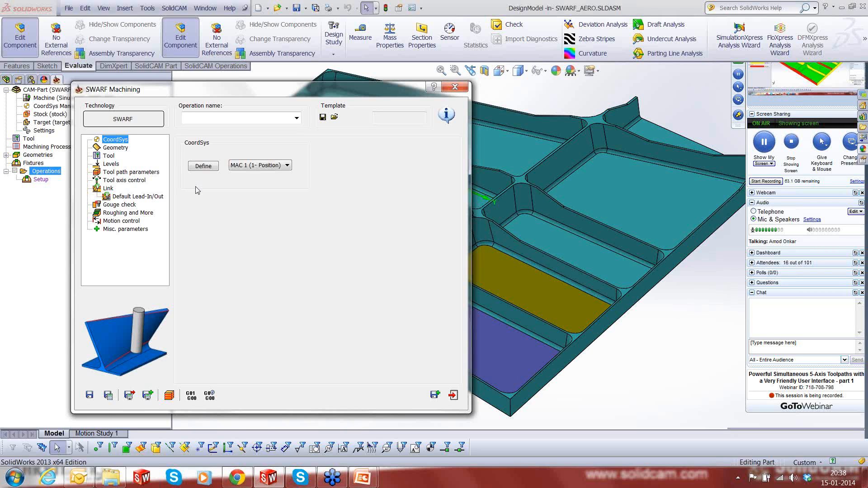
left_click(116, 148)
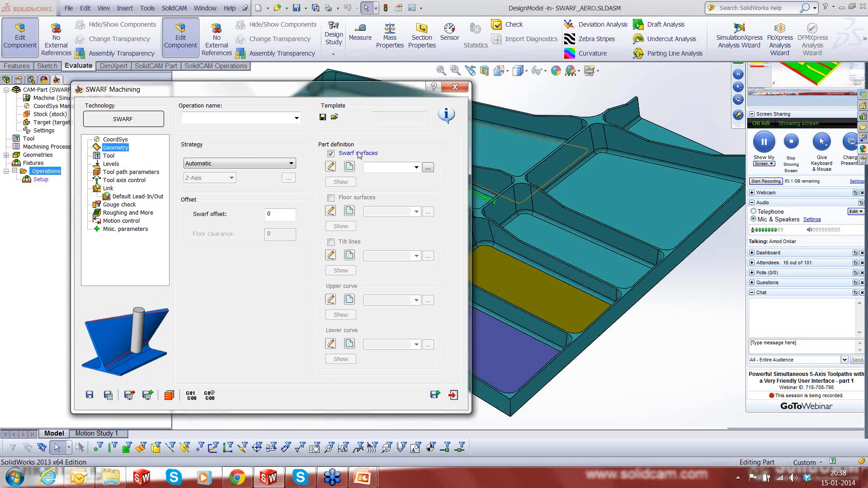
left_click(291, 163)
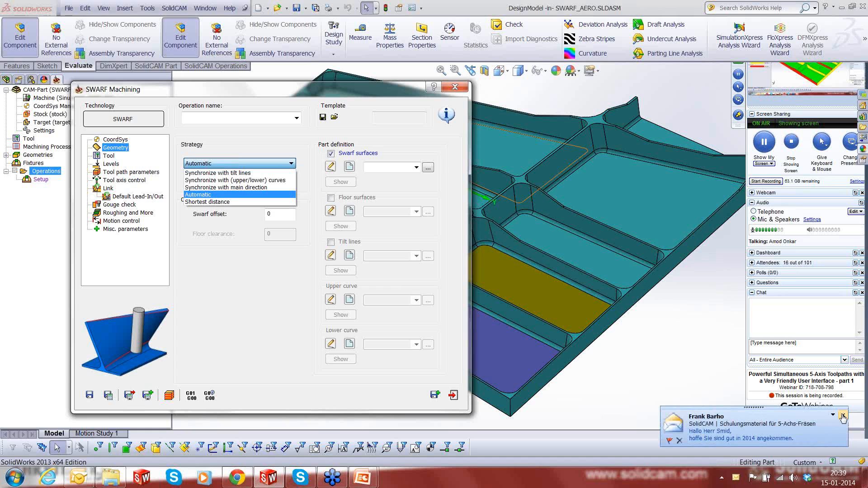
left_click(843, 416)
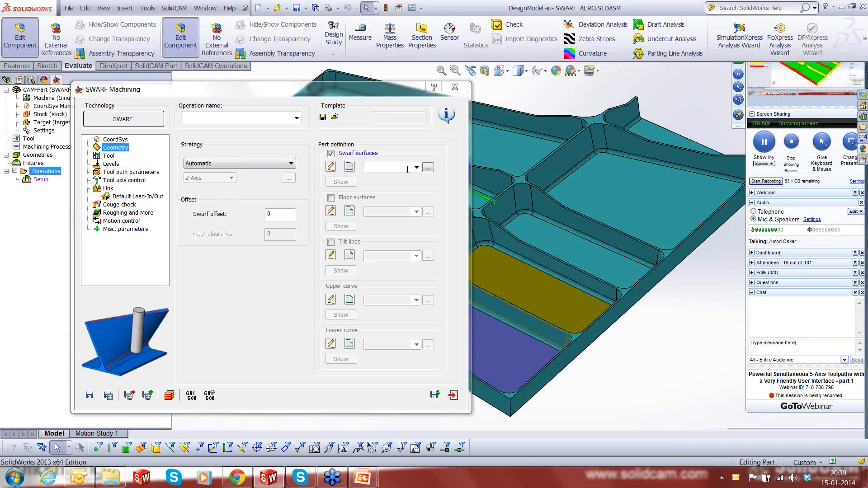
Start a new swarf surfaces geometry and select the yellow pocket's two long walls, inner end wall and the corner faces between them.
left_click(351, 168)
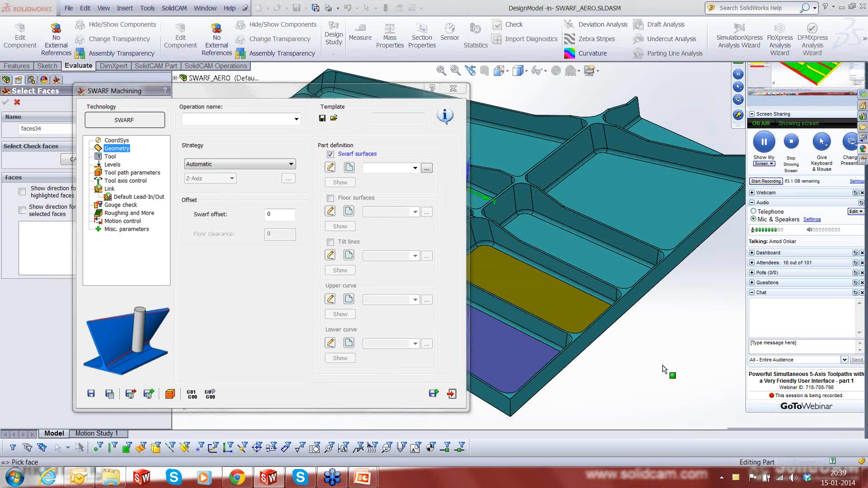
scroll(496, 230, "down", 5)
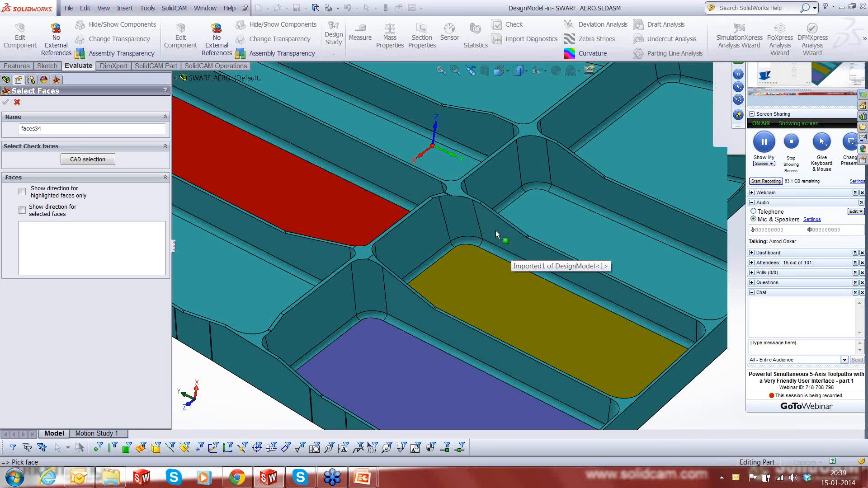
left_click(496, 230)
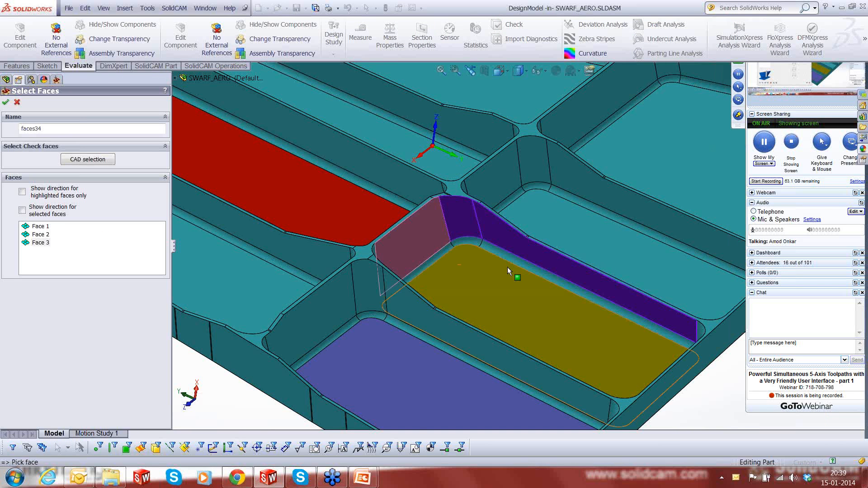
middle_click_drag(508, 267, 424, 251)
left_click(406, 218)
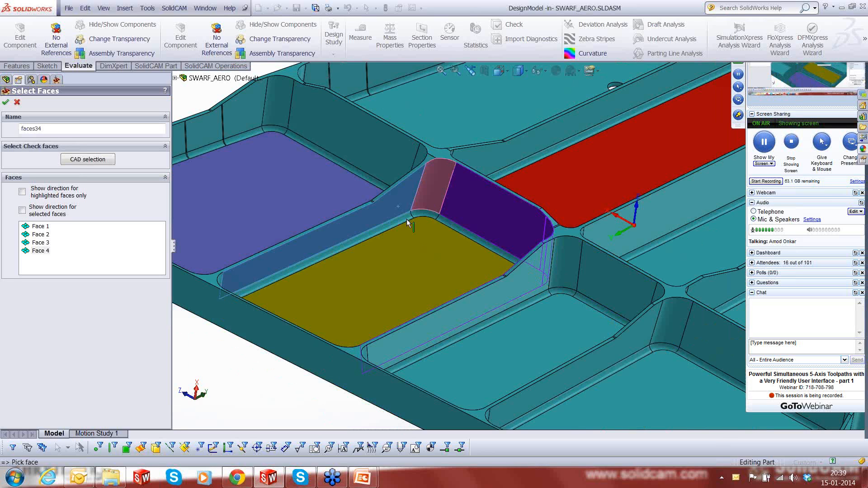
left_click(407, 219)
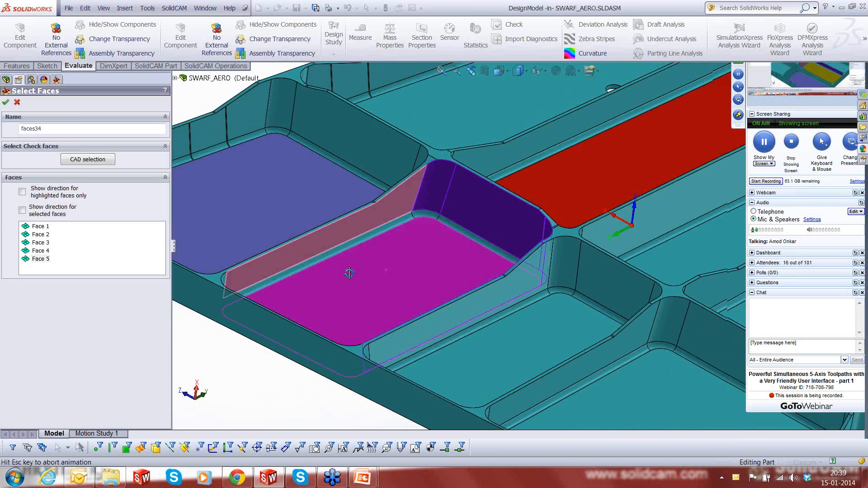
Add the yellow pocket's outer end wall and its two adjoining corner faces to the swarf surface selection.
middle_click_drag(567, 353, 490, 220)
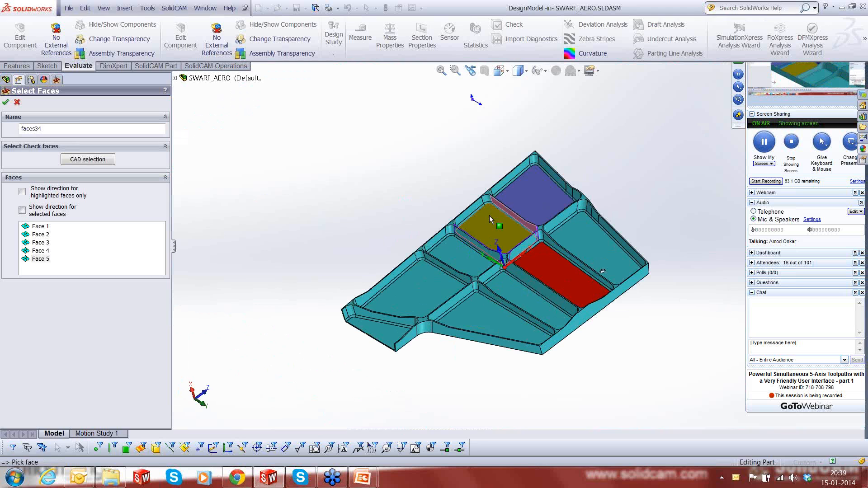
scroll(490, 215, "down", 5)
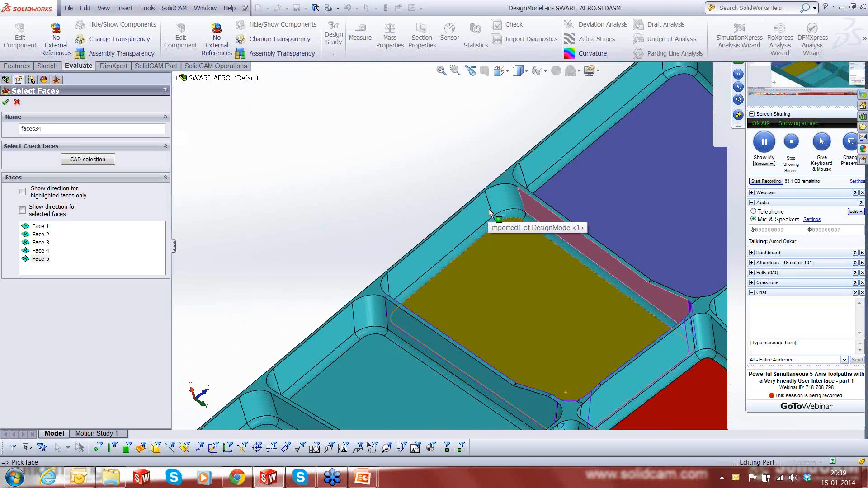
left_click(489, 213)
scroll(467, 242, "down", 2)
left_click(468, 240)
middle_click_drag(468, 239, 381, 330)
left_click(381, 330)
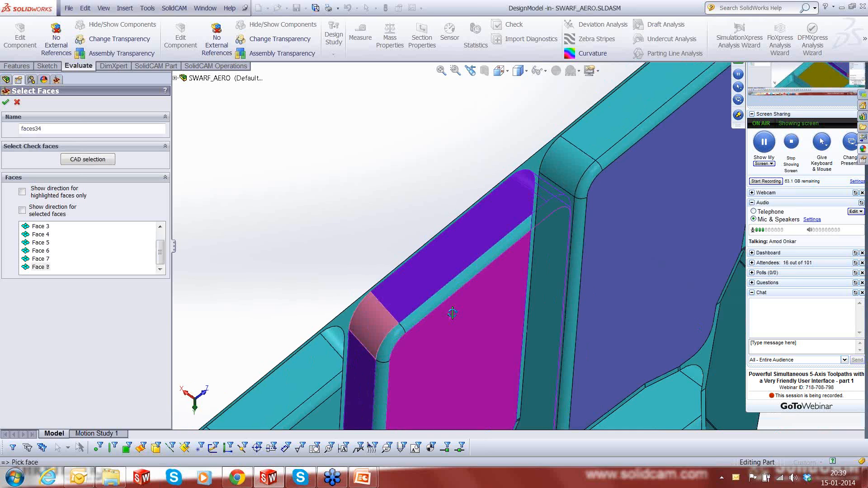
Name the selected wall face geometry SWARF GEO and accept it as the swarf surfaces.
middle_click_drag(480, 256, 605, 292)
double_click(58, 130)
key("BackSpace")
type("S")
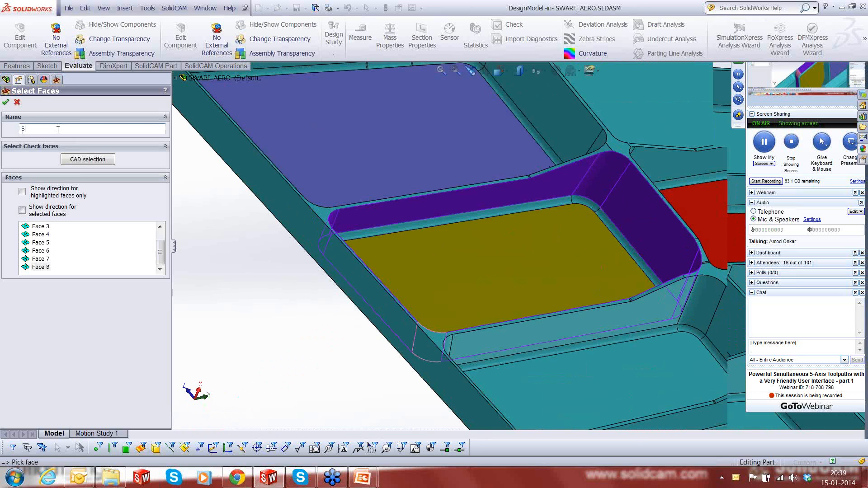
type("WARF GEO")
left_click(6, 103)
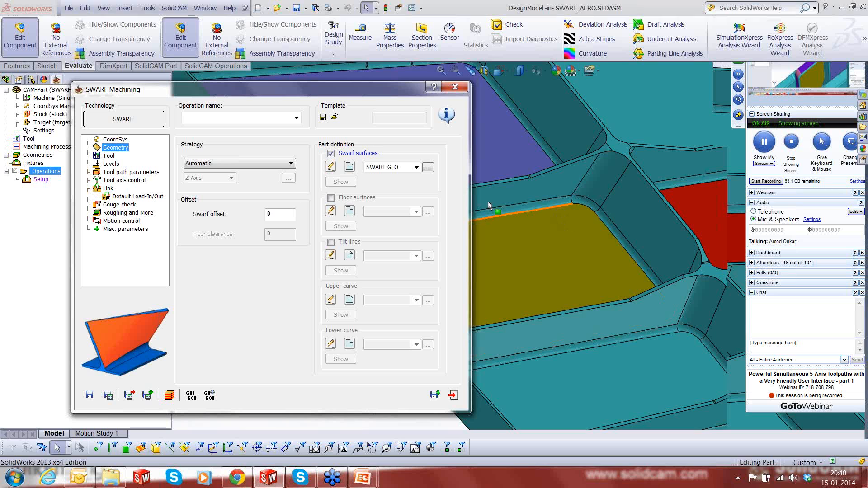
Enable floor surfaces and select the yellow pocket floor, an inner corner fillet, and the adjoining long-wall and end-wall floor fillets.
left_click(332, 198)
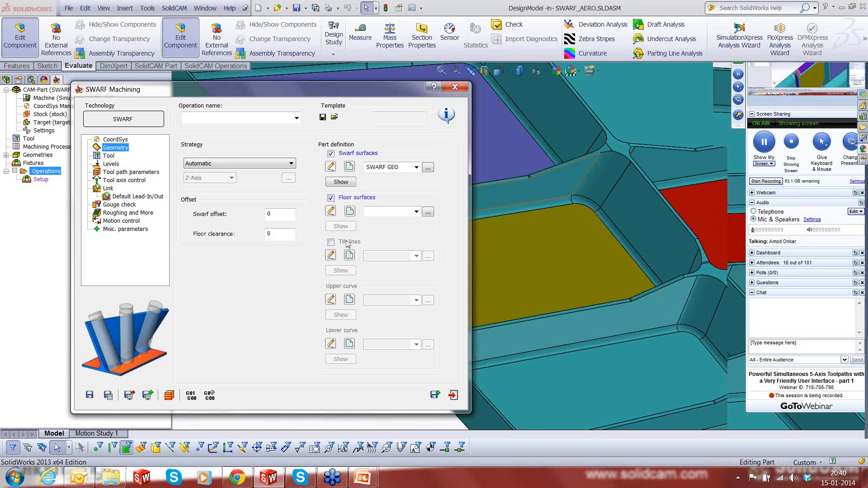
left_click(331, 211)
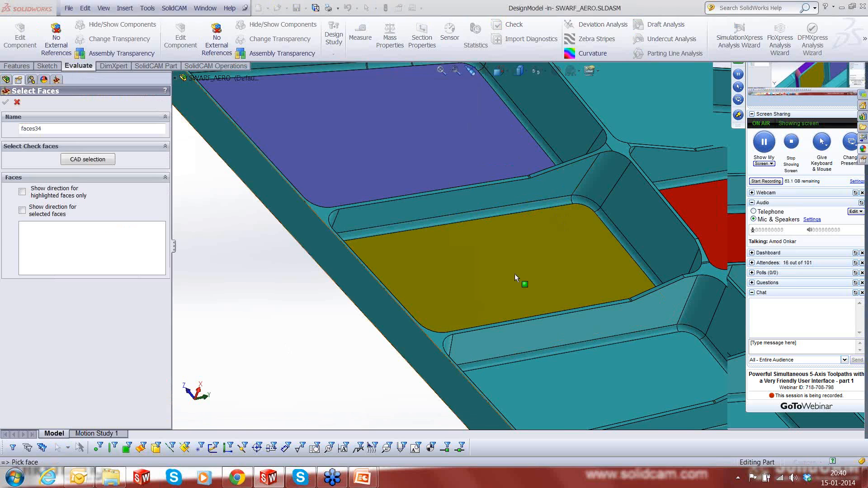
left_click(563, 221)
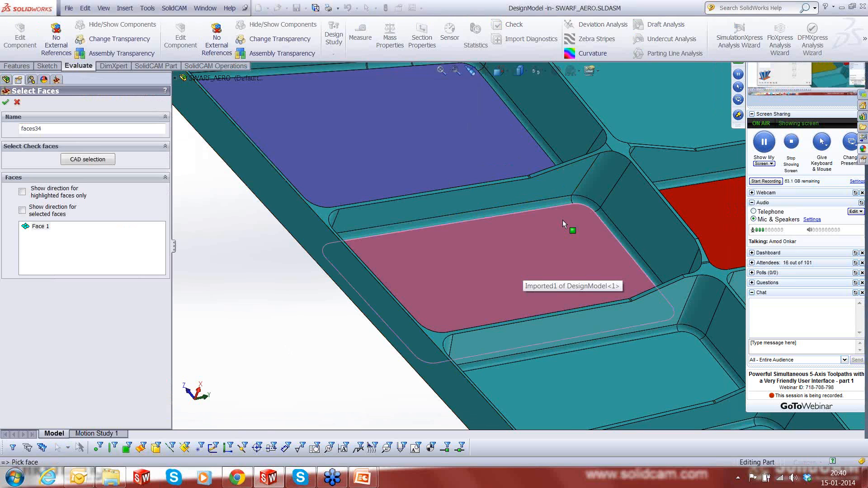
scroll(566, 219, "down", 2)
left_click(581, 194)
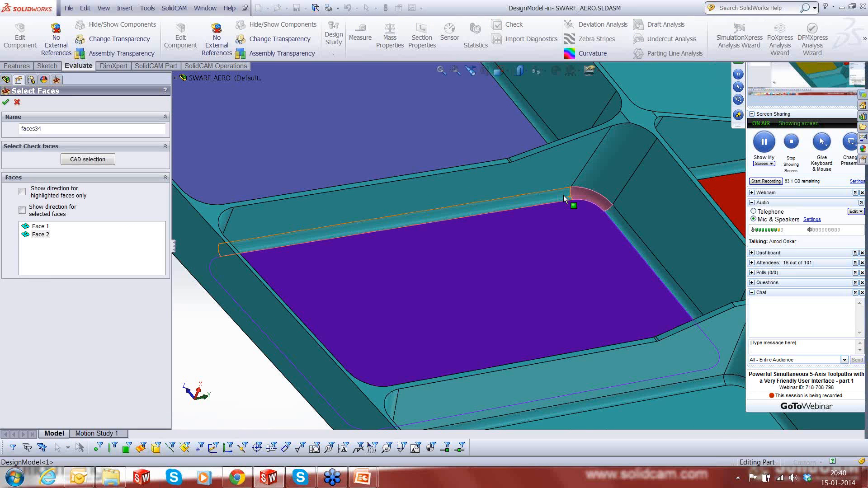
left_click(563, 195)
left_click(619, 223)
scroll(545, 263, "up", 2)
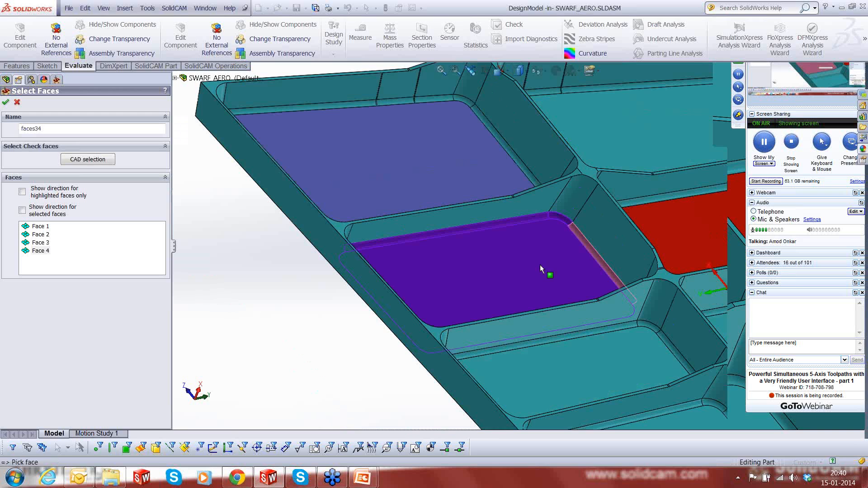
Add the yellow pocket's outer corner floor fillet and the adjoining outer end-wall floor fillet to the floor surface selection.
scroll(540, 265, "up", 4)
middle_click_drag(540, 265, 564, 216)
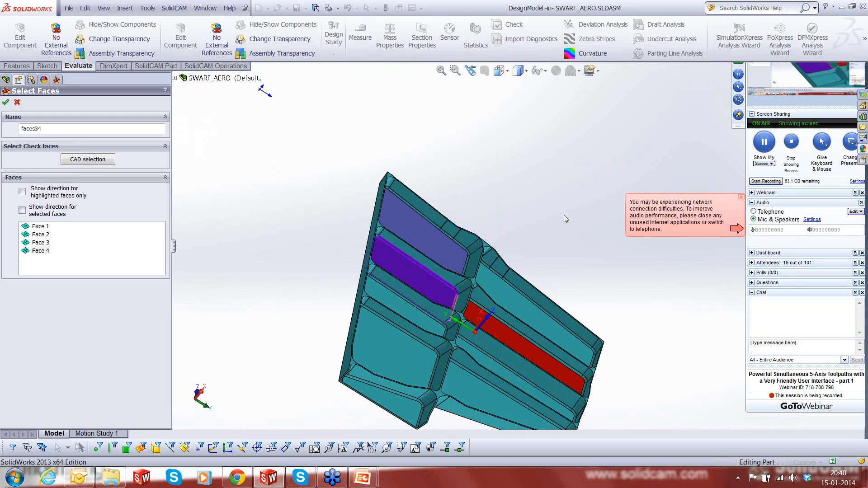
middle_click_drag(586, 376, 541, 354)
scroll(481, 189, "down", 3)
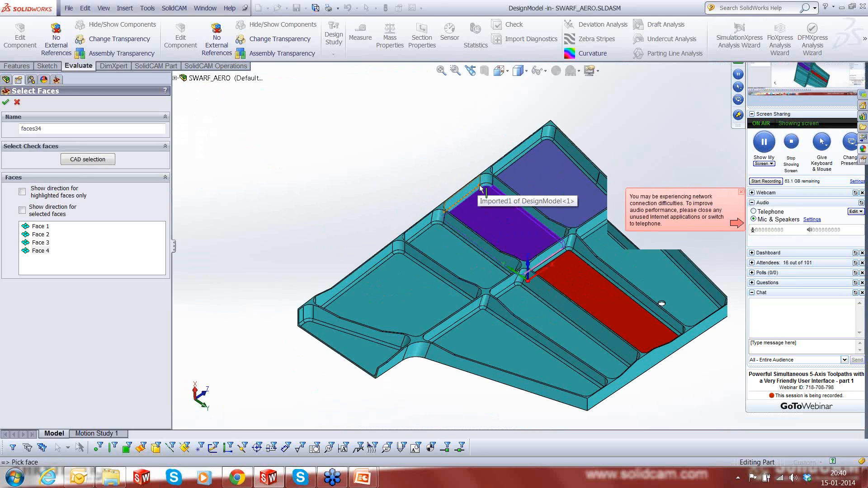
scroll(480, 187, "down", 3)
scroll(498, 197, "down", 2)
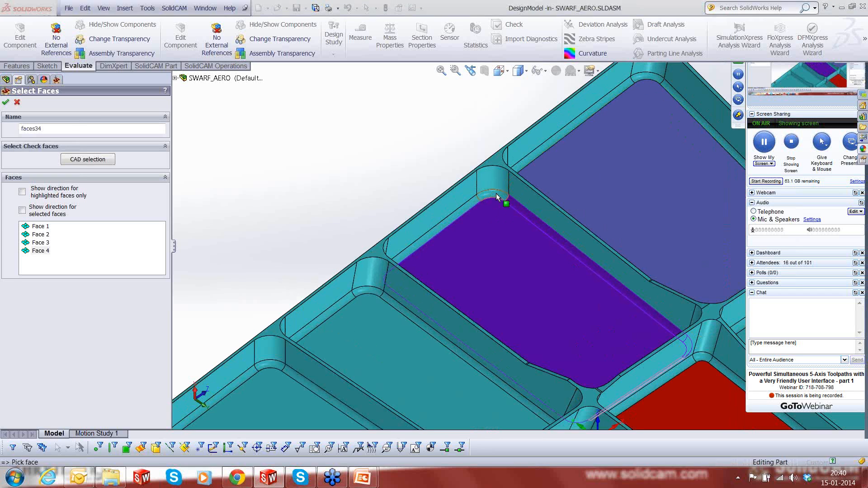
left_click(496, 195)
left_click(452, 215)
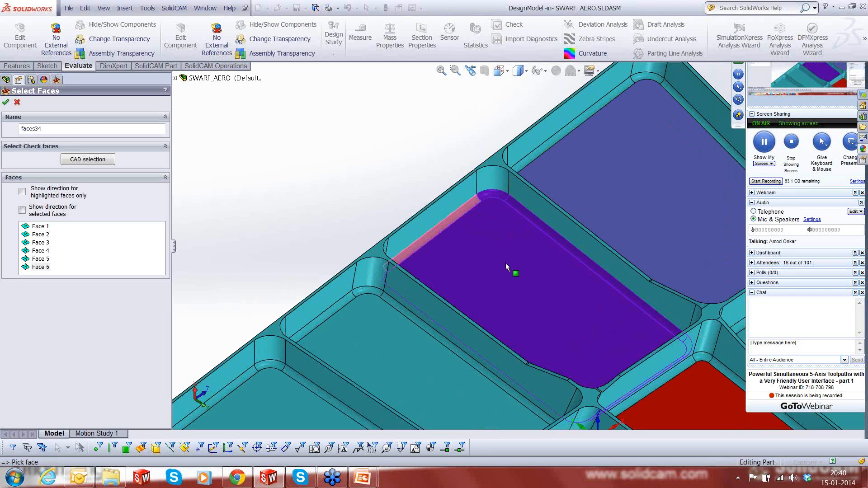
Add the pocket's other outer corner fillet, second long-wall floor fillet and remaining inner corner fillet to the floor surface selection.
middle_click_drag(503, 268, 432, 271)
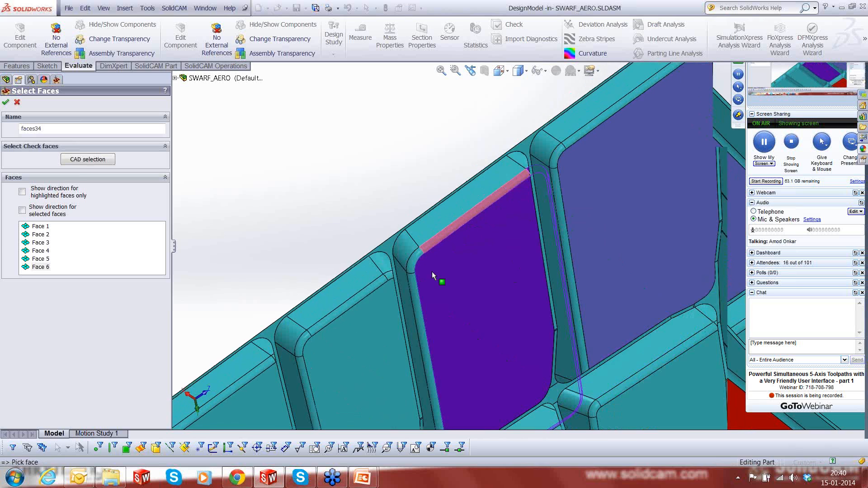
scroll(432, 271, "down", 2)
left_click(414, 258)
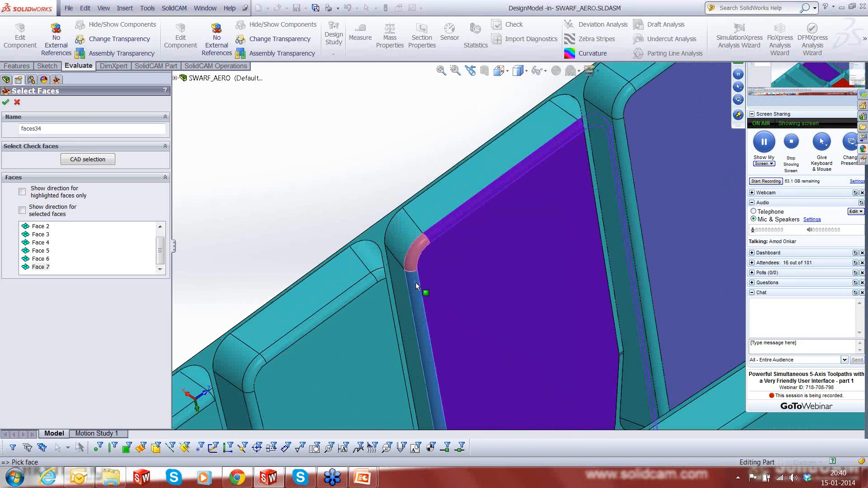
left_click(416, 282)
scroll(496, 317, "up", 4)
scroll(497, 320, "down", 5)
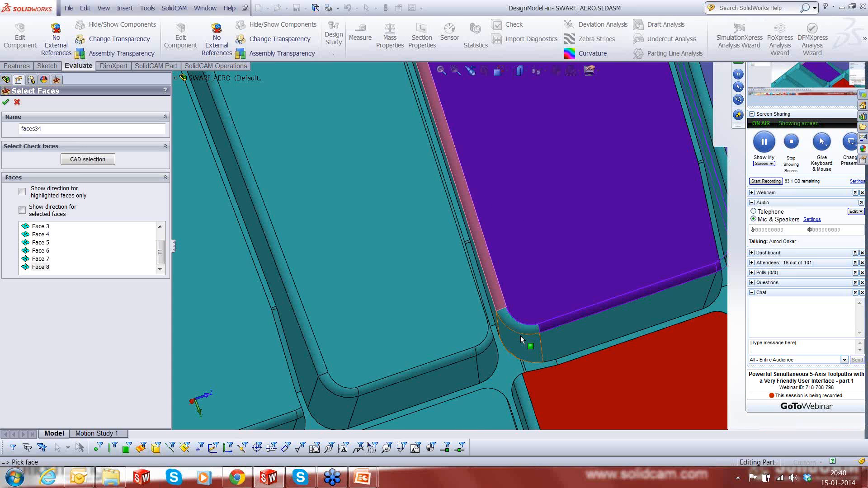
left_click(523, 332)
scroll(561, 285, "up", 2)
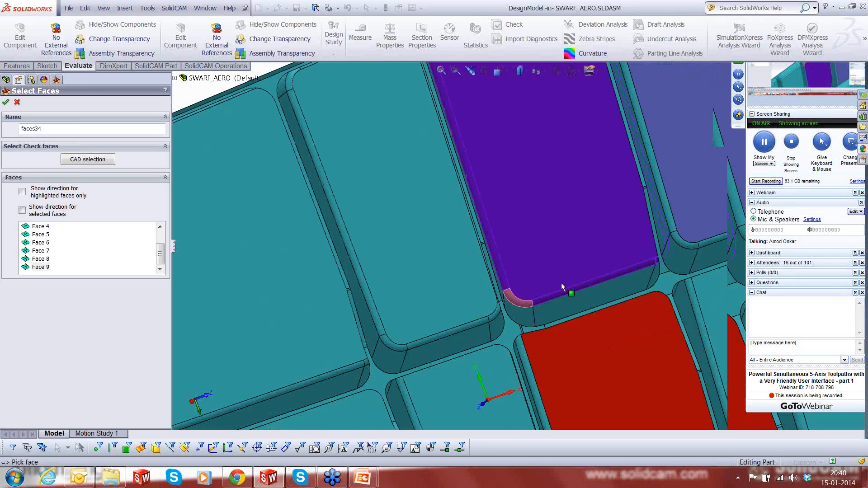
scroll(561, 283, "up", 5)
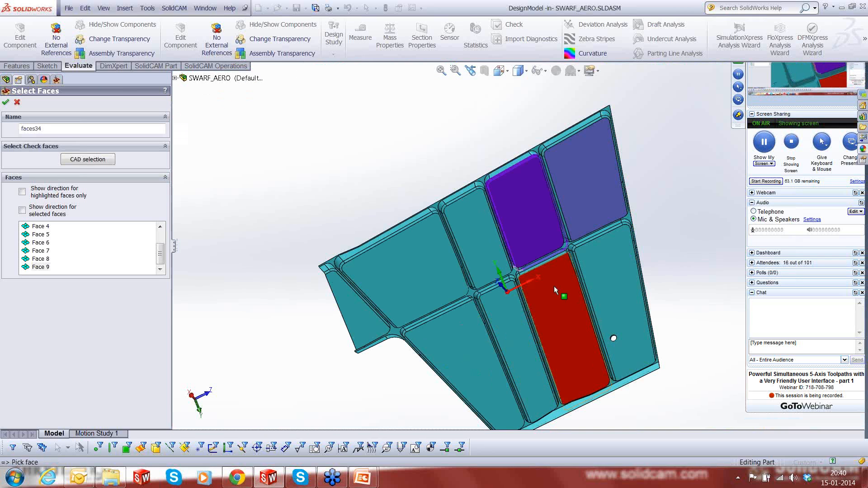
Name the selected floor face geometry FLOOR GEO and accept it as the floor surfaces.
left_click(67, 129)
key("BackSpace")
key("BackSpace")
key("BackSpace")
key("BackSpace")
key("BackSpace")
key("BackSpace")
key("BackSpace")
type("B")
key("BackSpace")
type("FLOOR GEO")
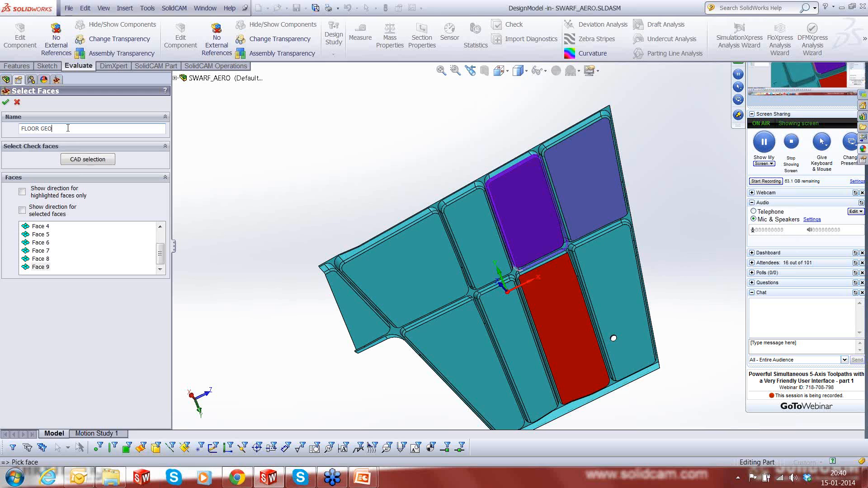
left_click(5, 103)
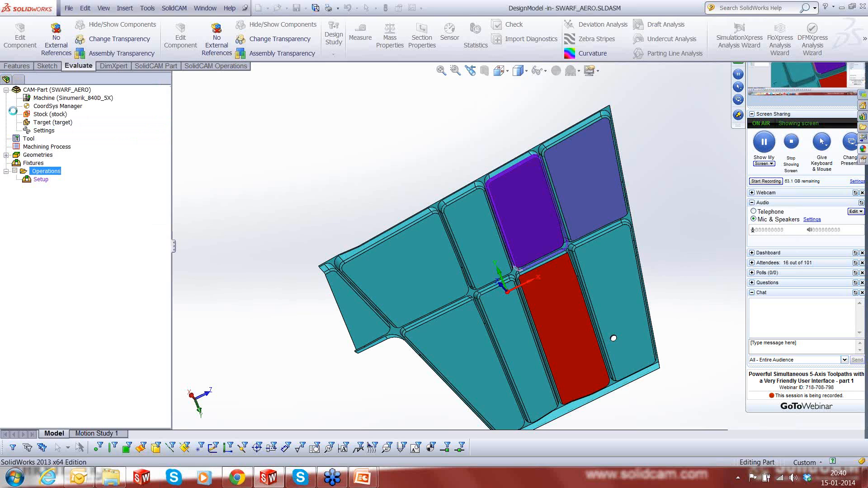
middle_click_drag(655, 258, 680, 149)
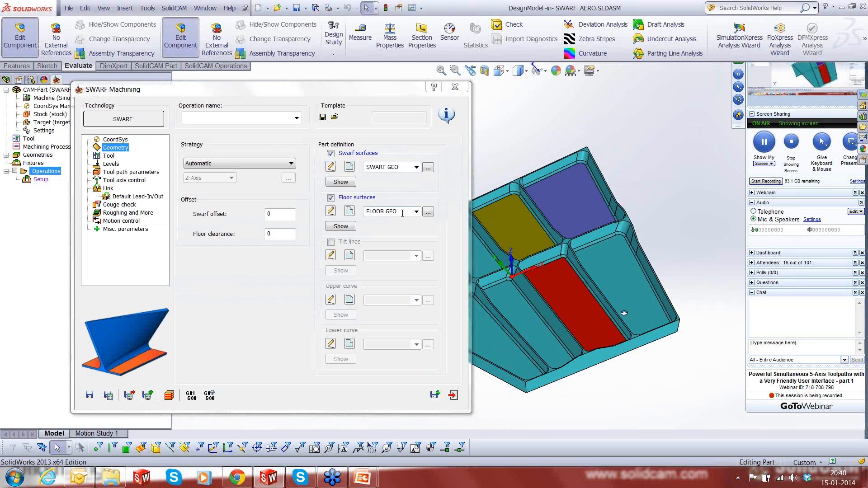
Preview the 12 mm ball nose mill with its holder and assign it as the operation's tool.
left_click(284, 215)
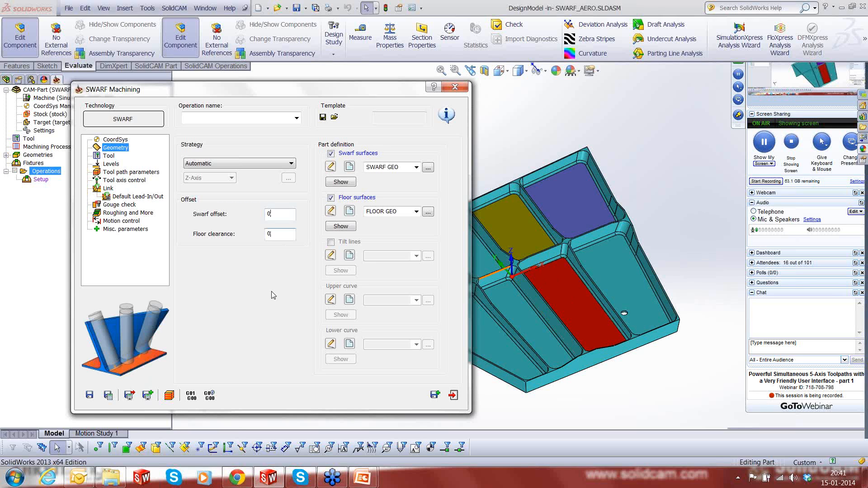
left_click(107, 156)
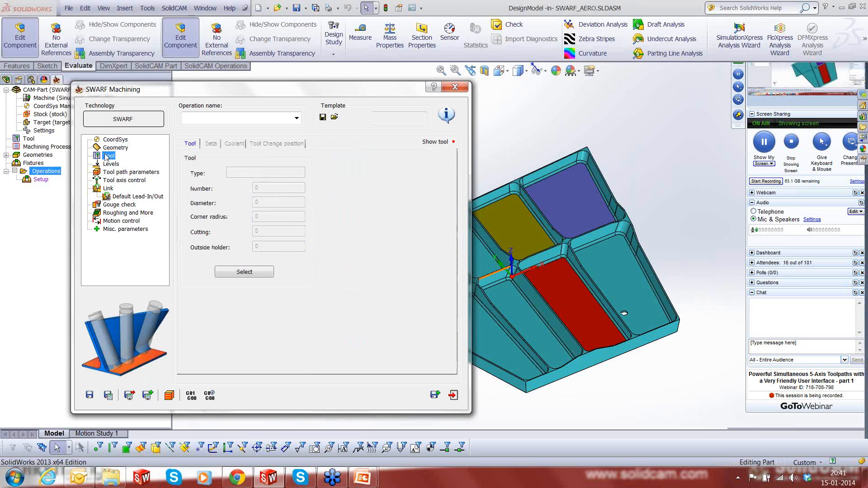
left_click(231, 271)
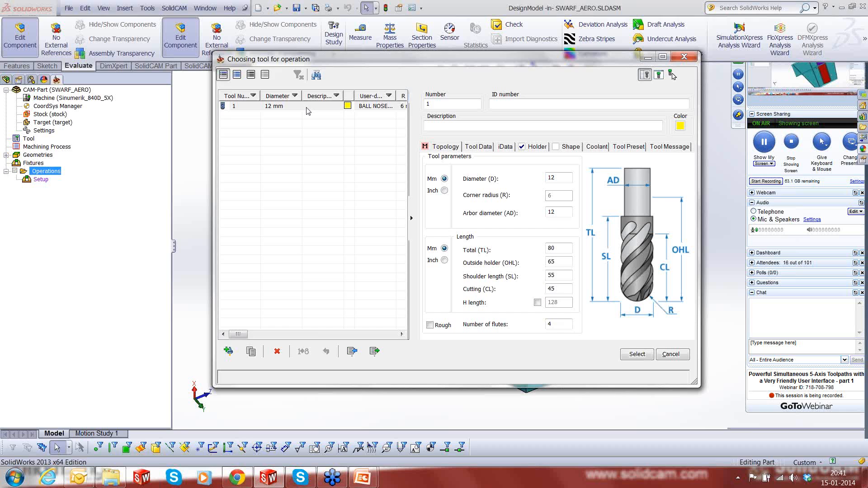
left_click(672, 74)
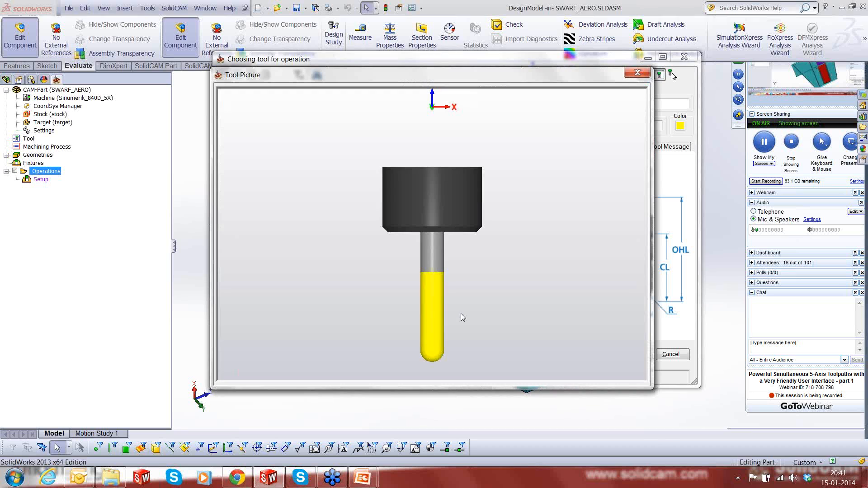
left_click(637, 73)
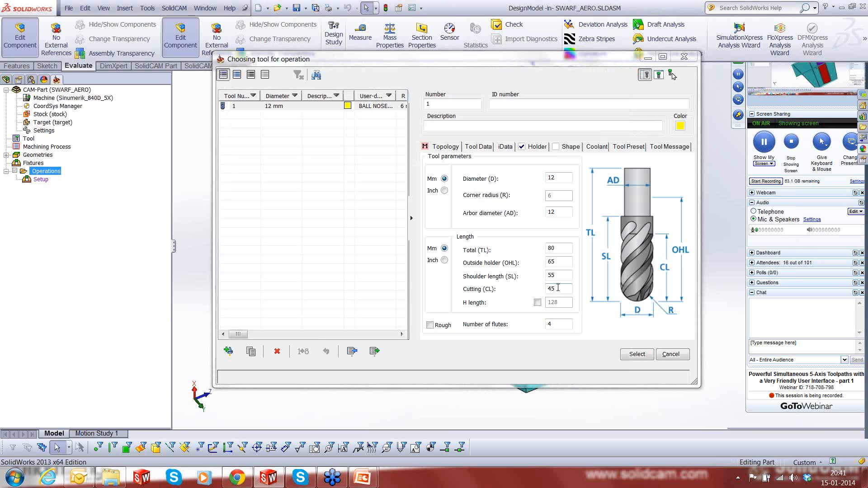
left_click(638, 354)
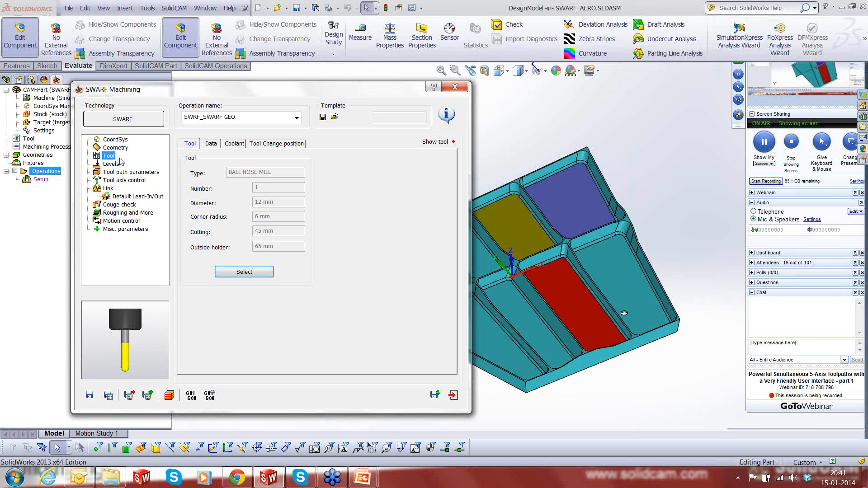
Set the entry and exit safety distances in the operation's levels to 5.
left_click(112, 164)
double_click(287, 274)
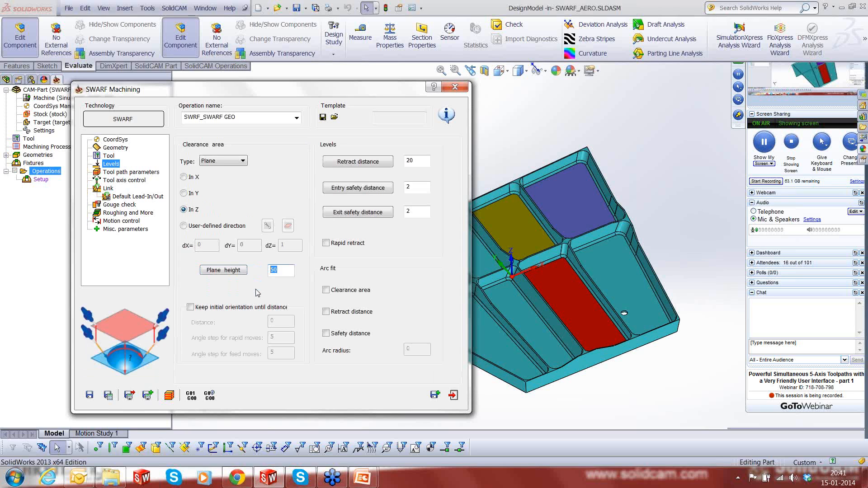
double_click(413, 187)
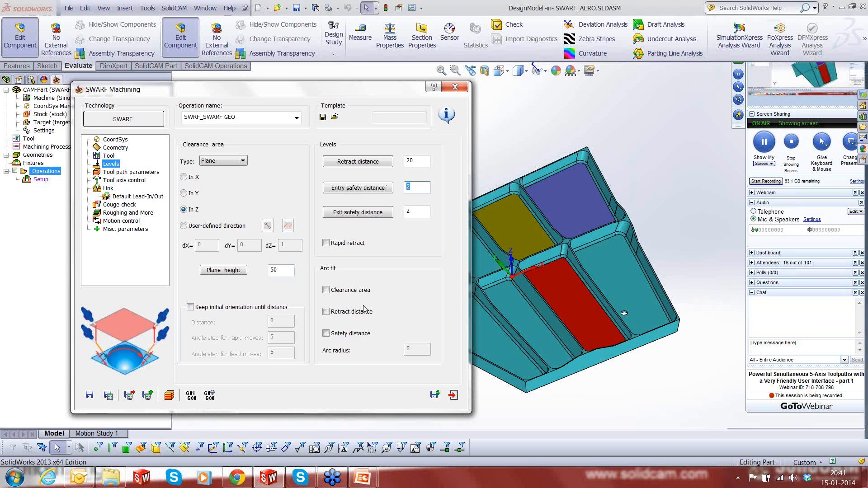
type("5")
key("Tab")
type("5")
Set the machining side in the tool path parameters to Inside.
left_click(114, 173)
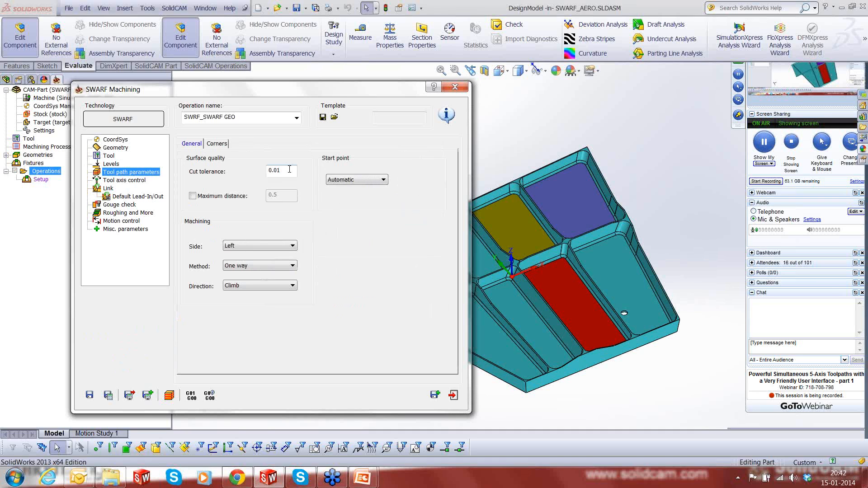
left_click(292, 247)
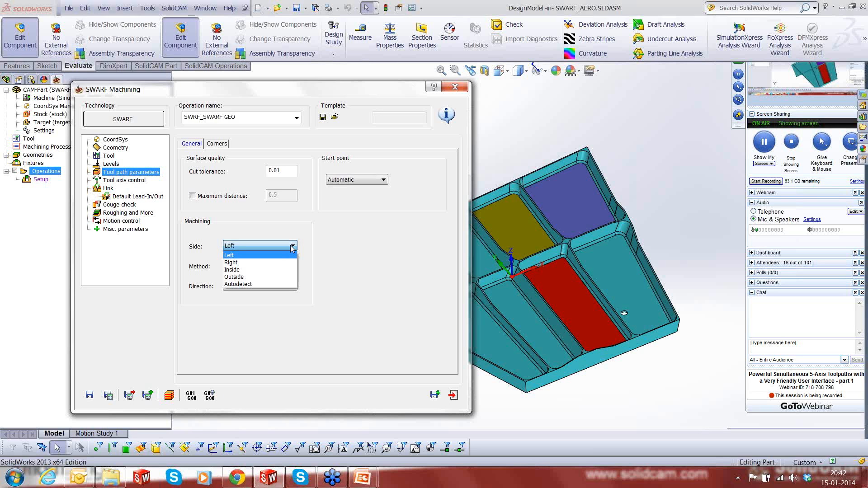
left_click(235, 270)
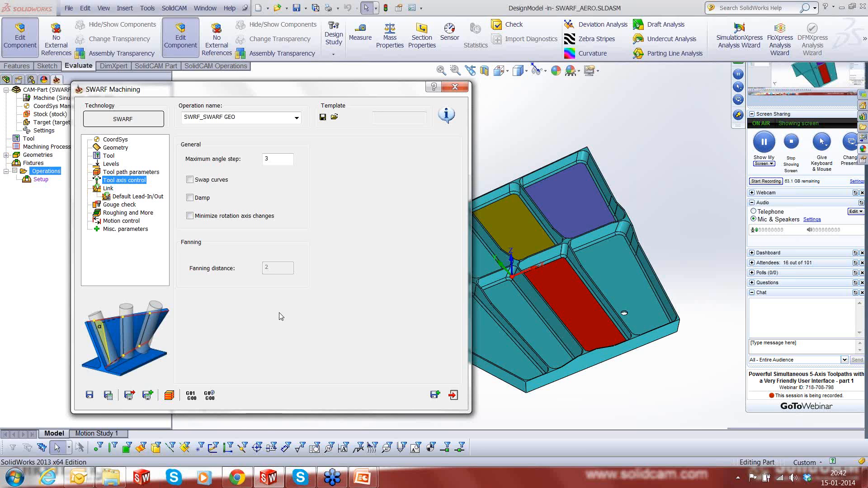
Enable Lead-In for the first entry and Lead-Out for the last exit in the link settings.
left_click(108, 189)
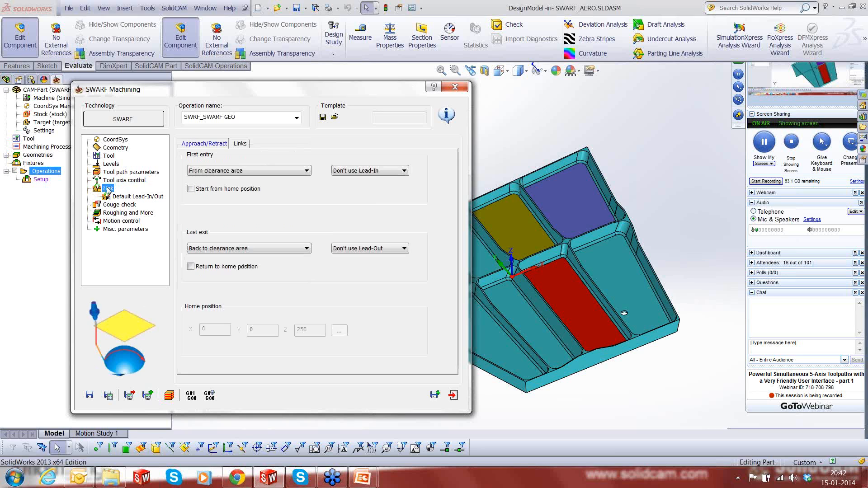
left_click(377, 171)
left_click(362, 186)
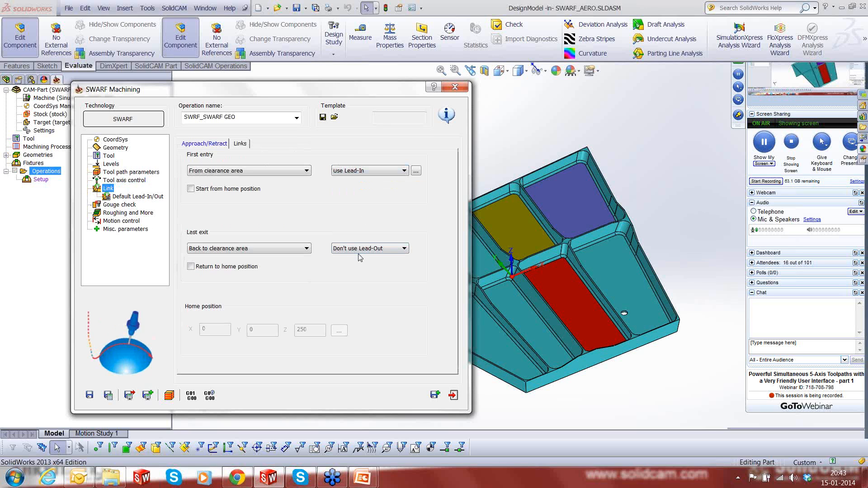
left_click(360, 250)
left_click(358, 264)
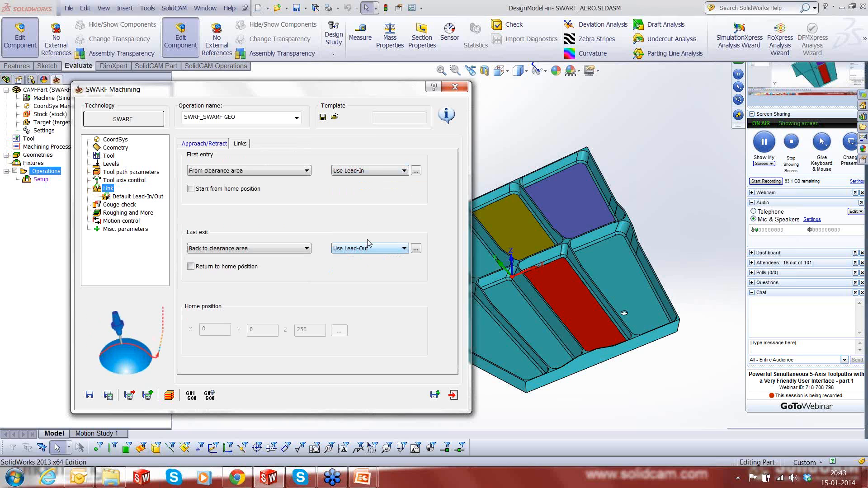
Set the height of both the lead-in and the lead-out to 1.
left_click(416, 171)
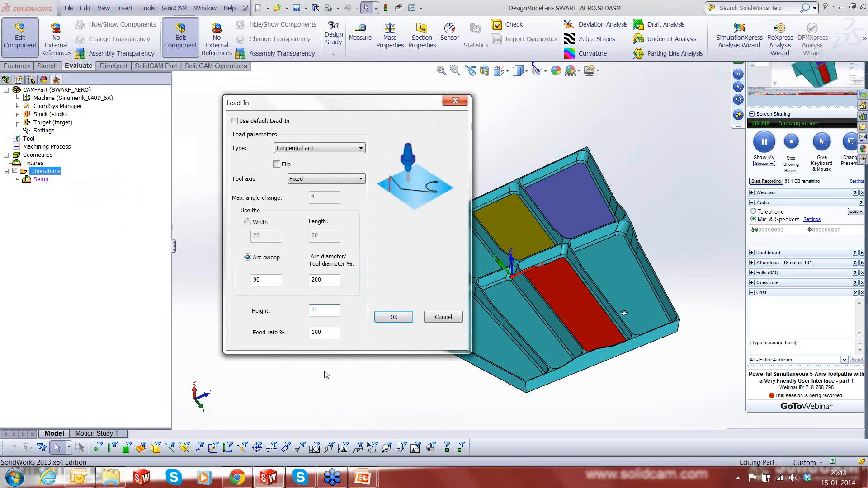
left_click(377, 320)
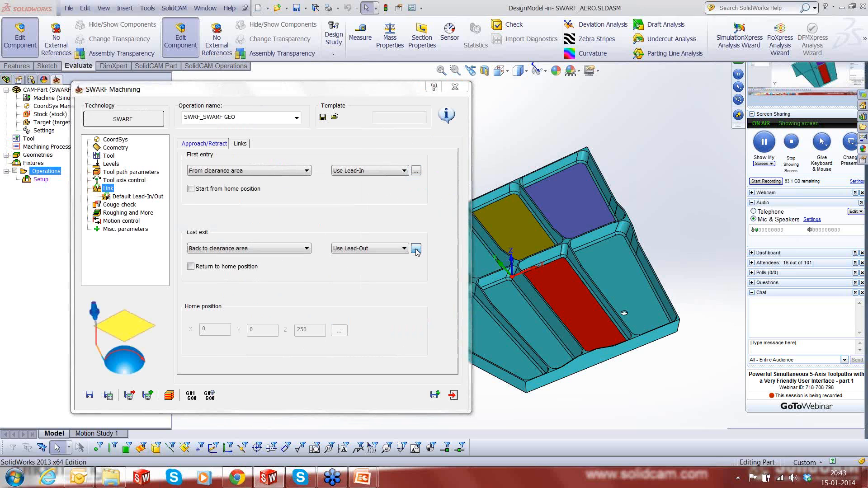
left_click(417, 249)
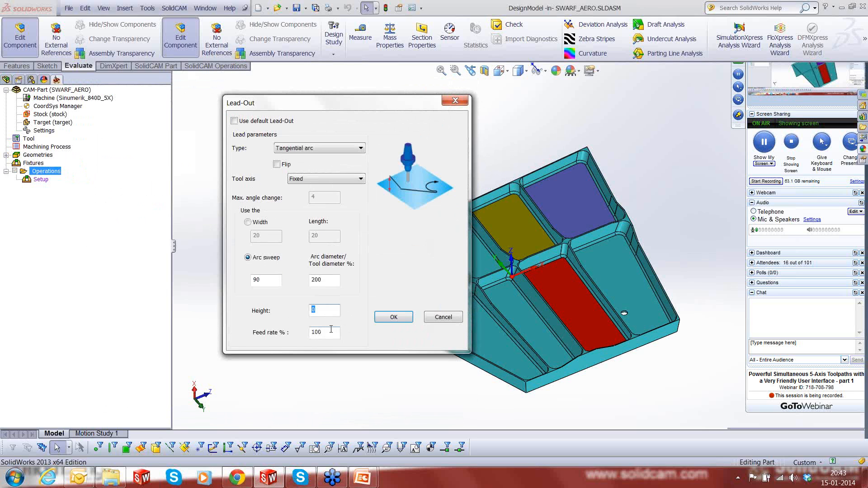
type("1")
left_click(381, 321)
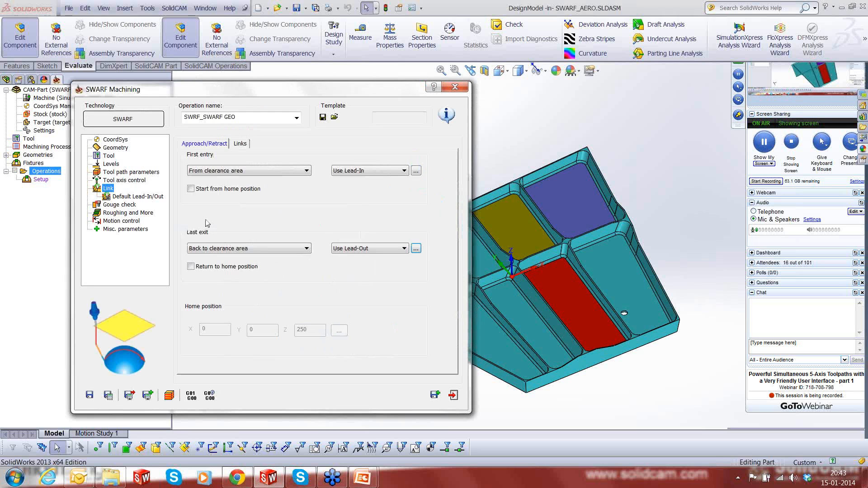
Review the gouge check settings, save and calculate the SWARF operation, and play its Host CAD simulation.
left_click(129, 207)
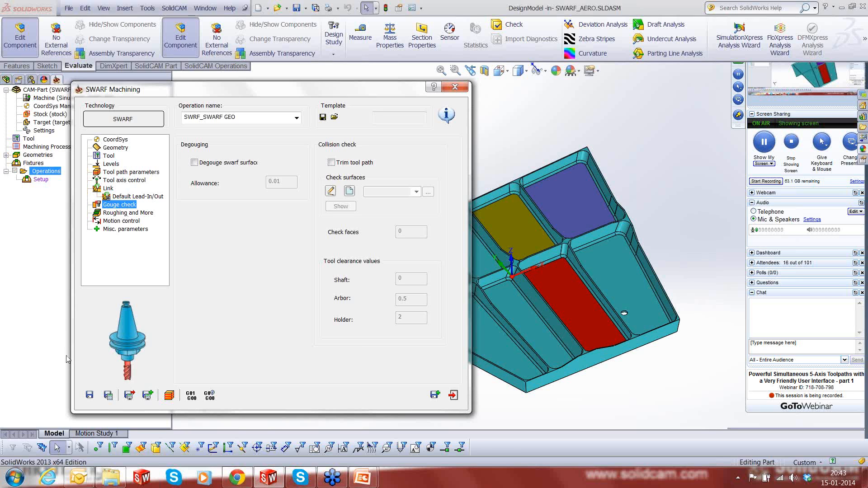
left_click_drag(215, 96, 277, 92)
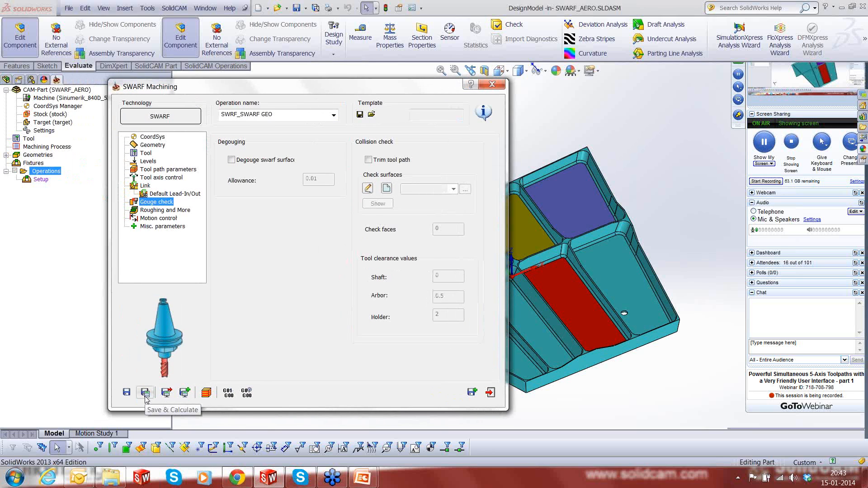
left_click(145, 396)
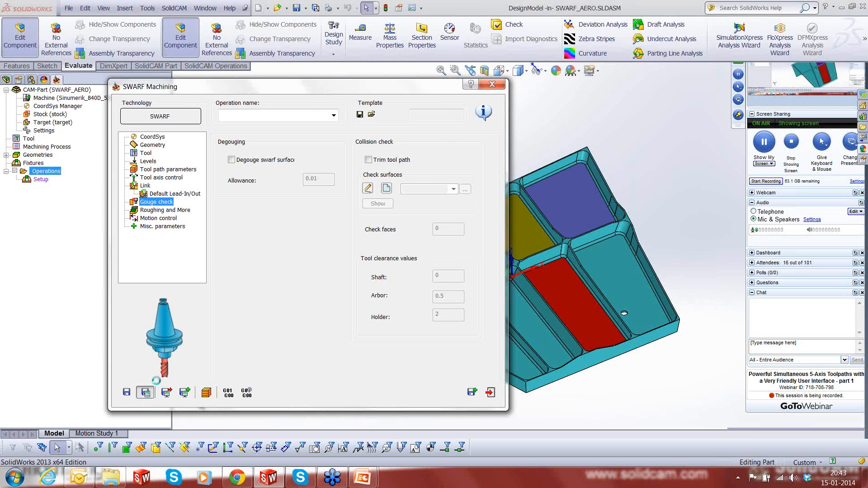
left_click(207, 394)
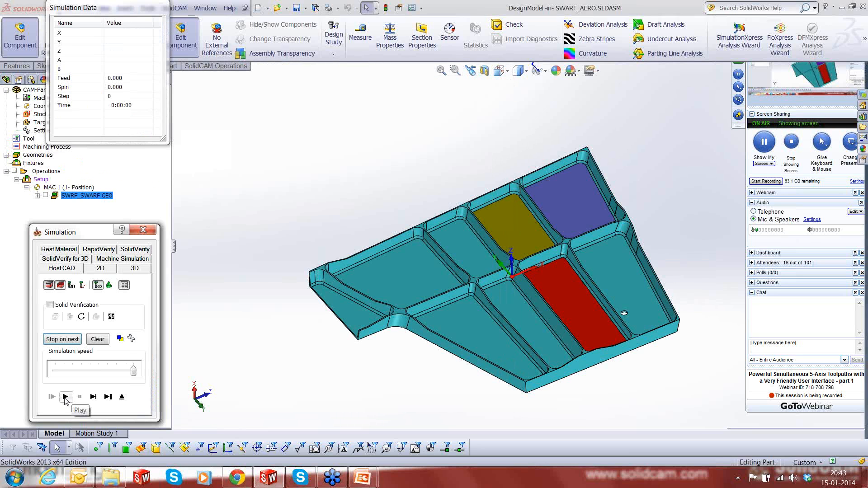
left_click(66, 397)
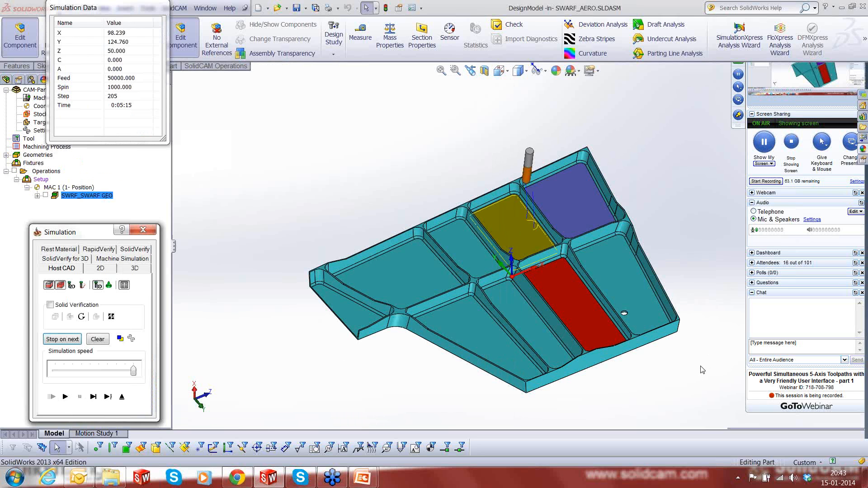
Examine the calculated SWARF tool path in the yellow pocket, including its lead-in and lead-out moves.
middle_click_drag(700, 364, 717, 337)
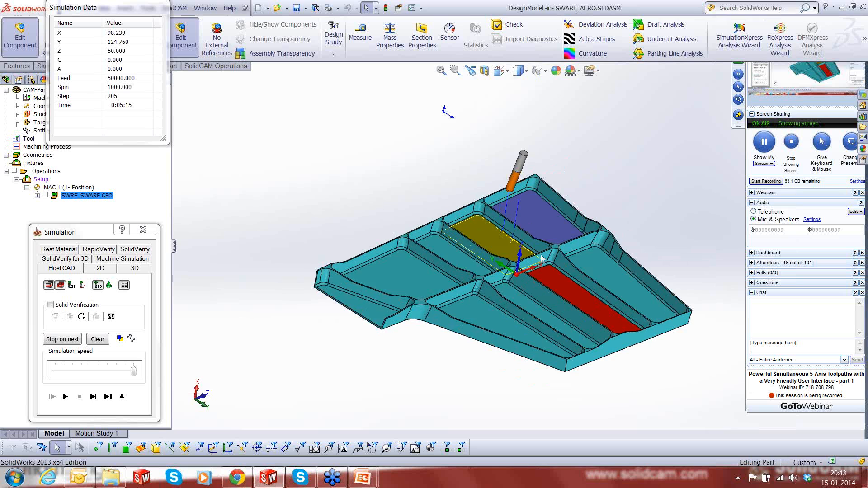
scroll(520, 253, "down", 4)
middle_click_drag(495, 252, 488, 250)
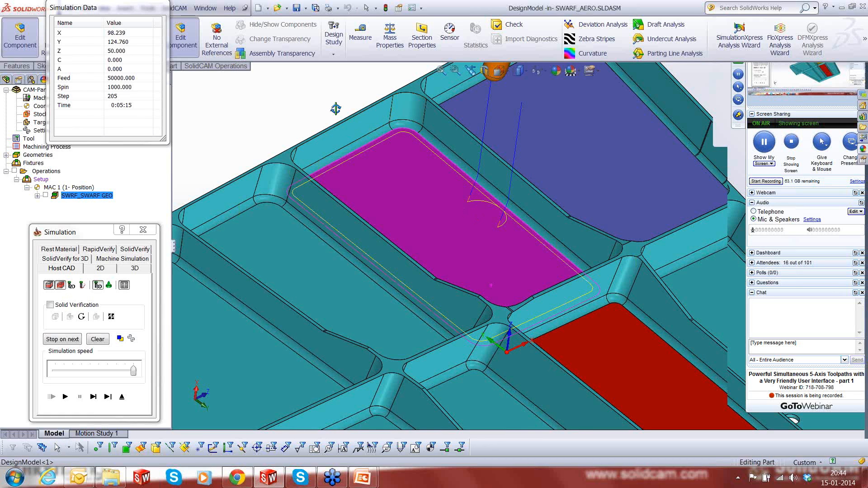
scroll(336, 108, "up", 1)
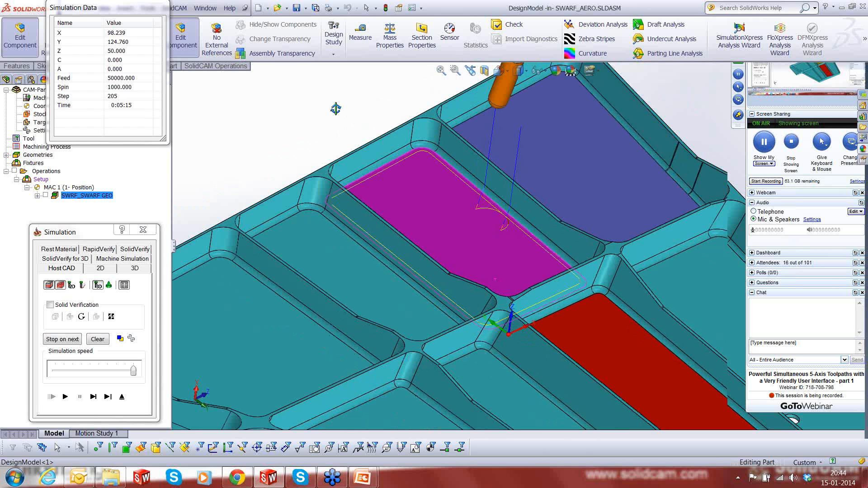
scroll(335, 109, "up", 3)
Single-step the simulation to step 2 and examine the tool's tilt at its approach into the yellow pocket.
left_click(93, 397)
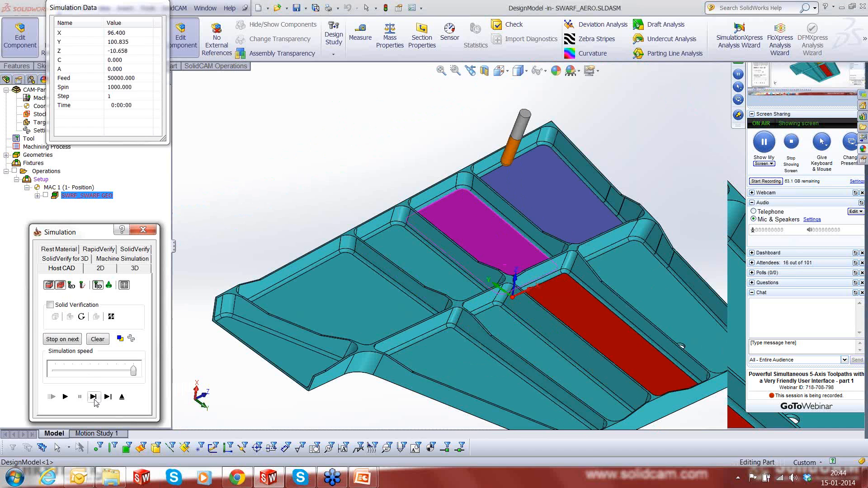
left_click(93, 397)
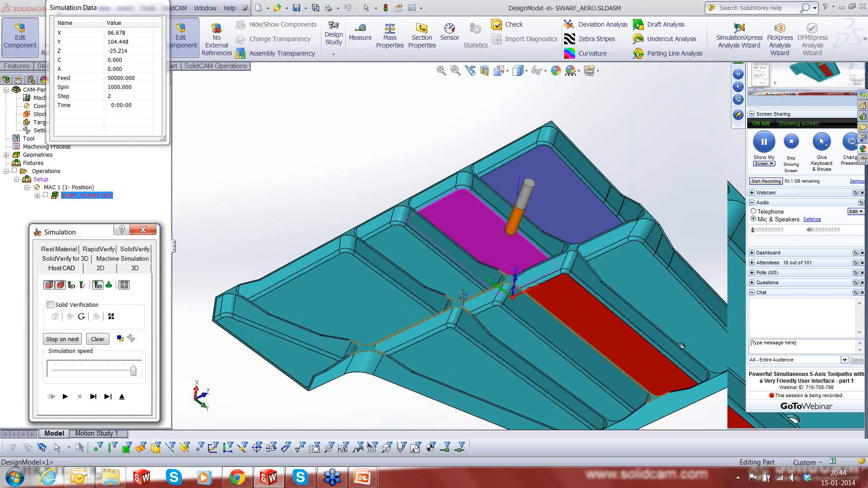
middle_click(467, 281)
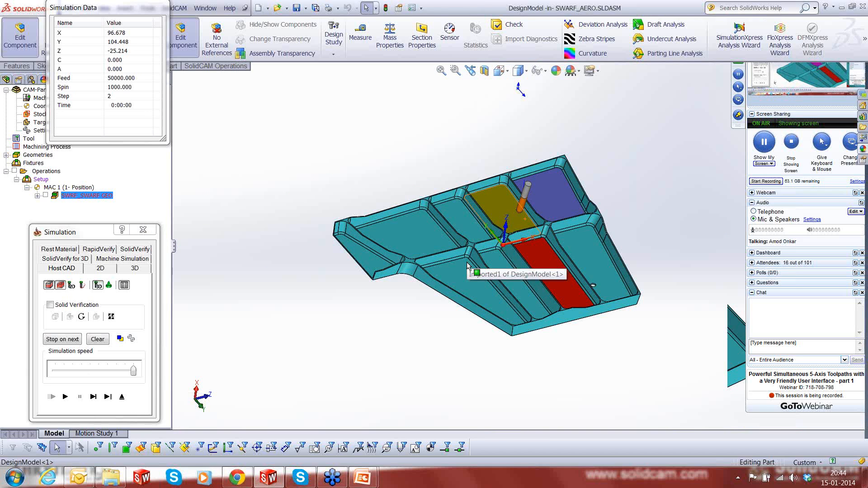
middle_click_drag(564, 221, 574, 228)
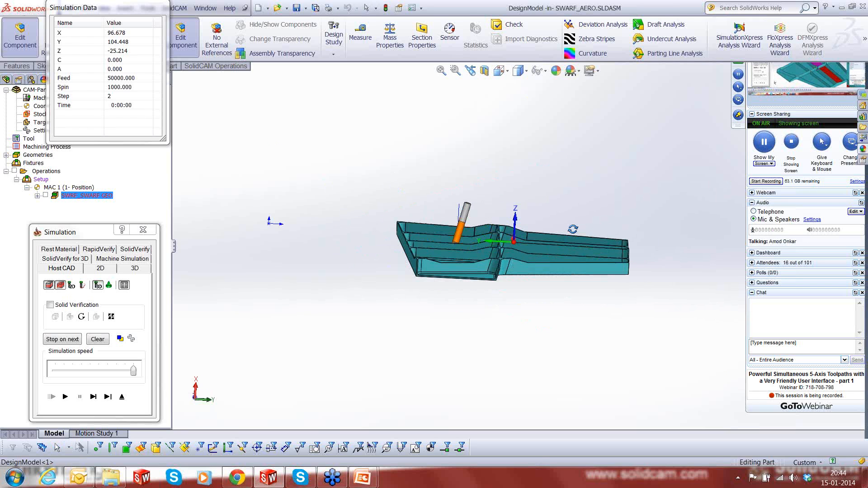
scroll(466, 245, "down", 1)
scroll(466, 245, "down", 2)
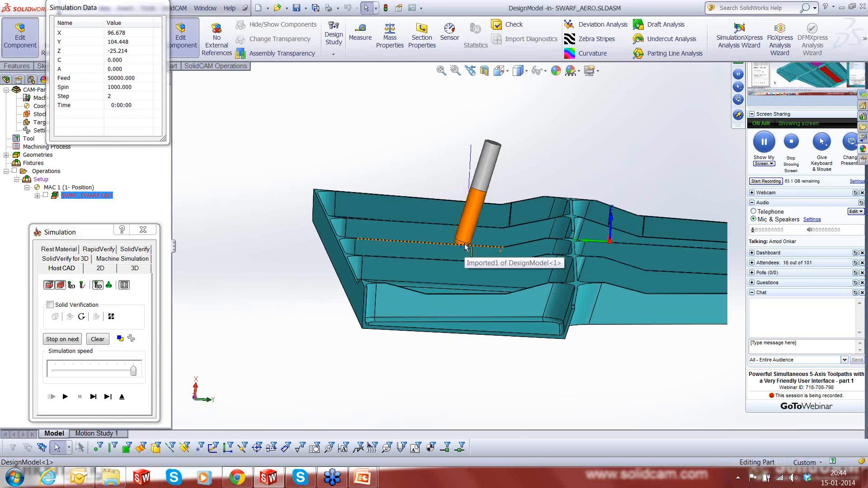
scroll(466, 245, "down", 2)
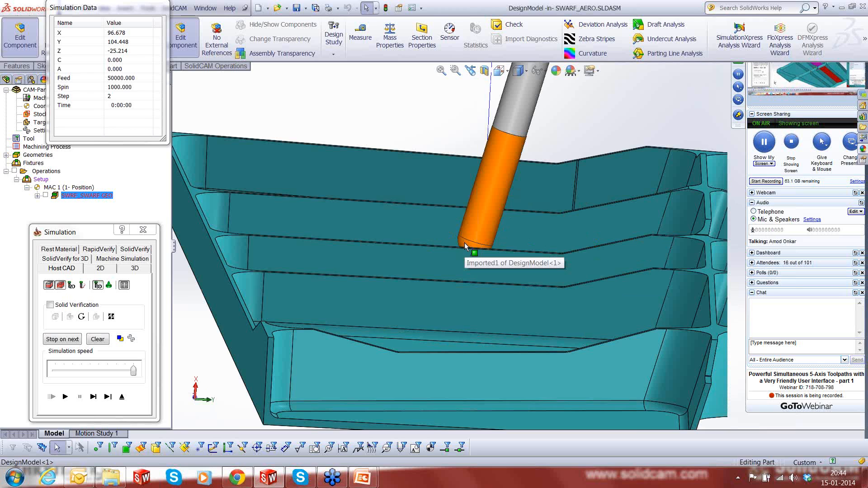
scroll(466, 245, "up", 5)
middle_click_drag(471, 233, 463, 220)
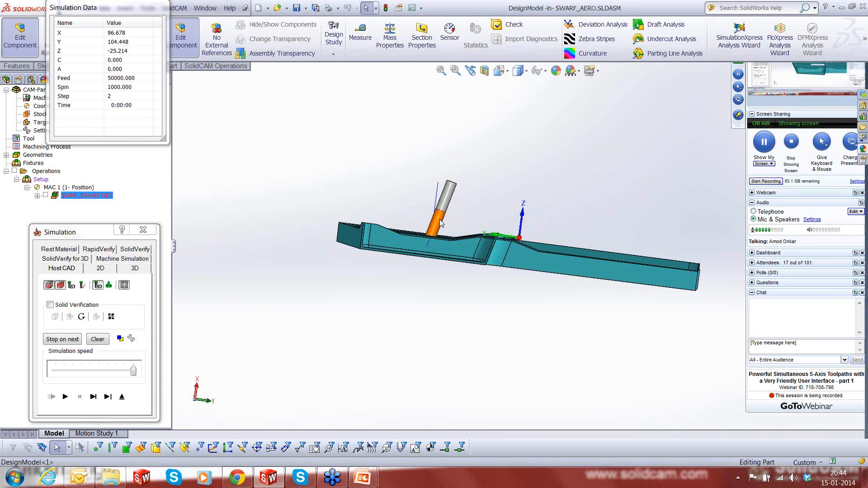
scroll(441, 223, "down", 3)
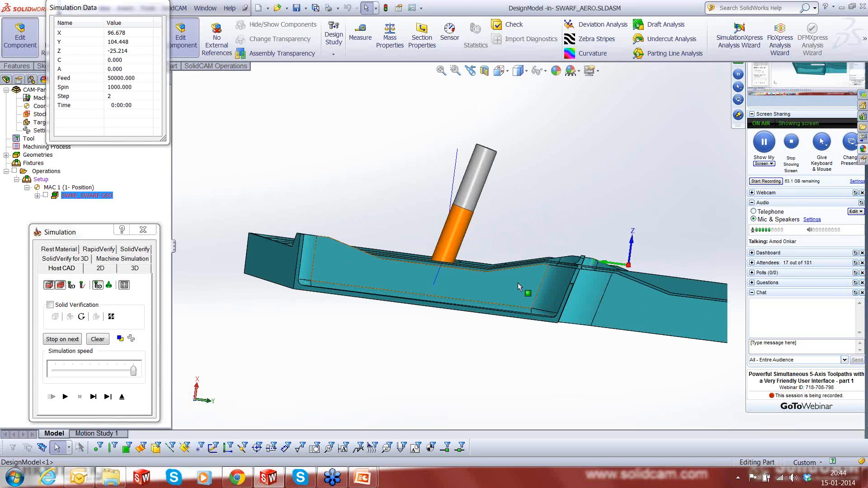
Select the inclined wall face of the yellow pocket and compare its slope with the tool axis from several sides.
mouse_move(519, 284)
middle_mouse_down()
mouse_move(538, 318)
mouse_move(521, 299)
middle_mouse_up()
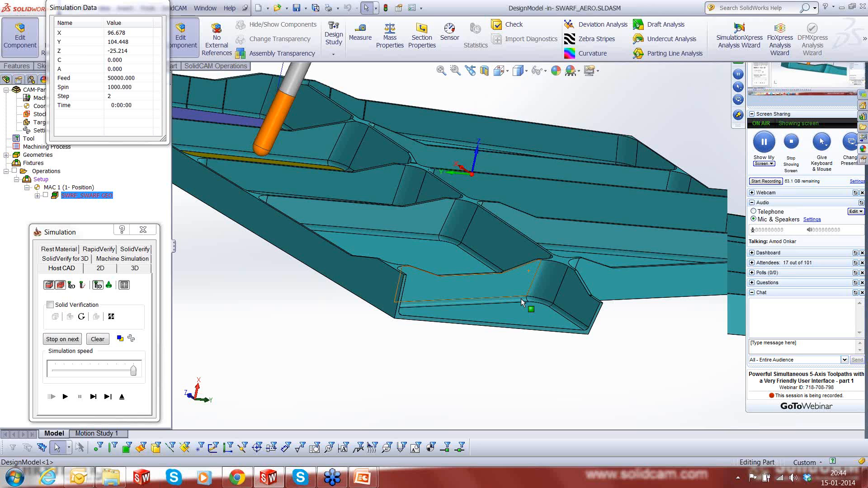
scroll(399, 181, "down", 4)
left_click(528, 217)
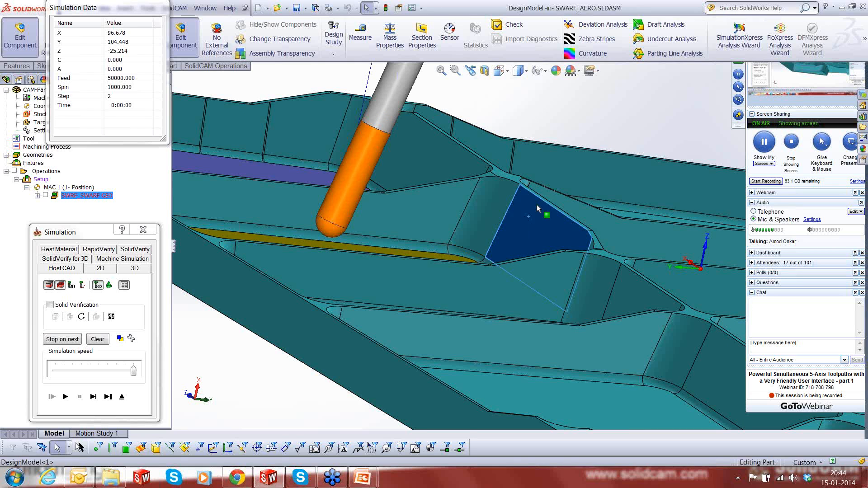
scroll(538, 208, "up", 2)
scroll(538, 208, "up", 2)
middle_click_drag(301, 327, 434, 357)
scroll(434, 357, "up", 3)
scroll(445, 241, "down", 5)
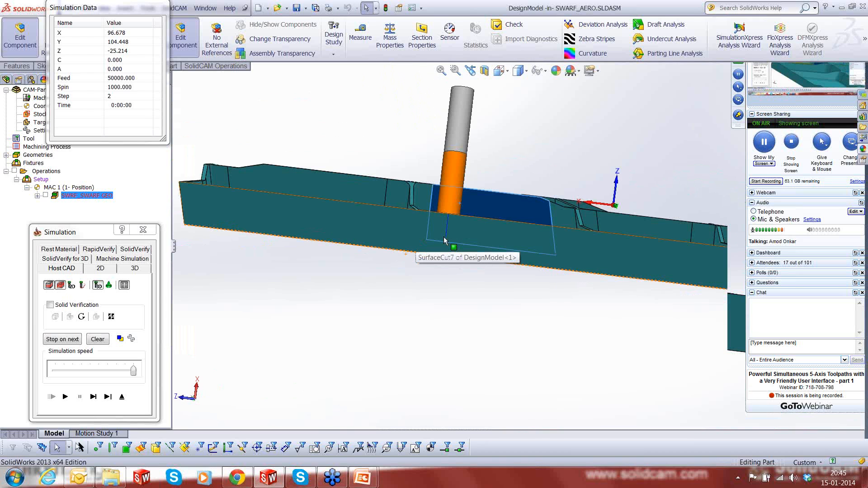
middle_click_drag(445, 241, 442, 236)
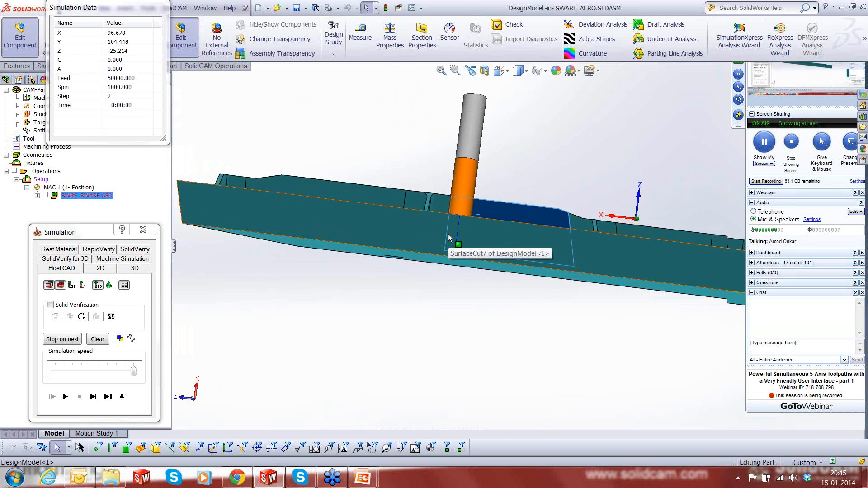
middle_click_drag(547, 297, 519, 331)
Advance the simulation in single steps to step 43 and examine the tool's inclination along the pocket's long wall.
left_click(94, 397)
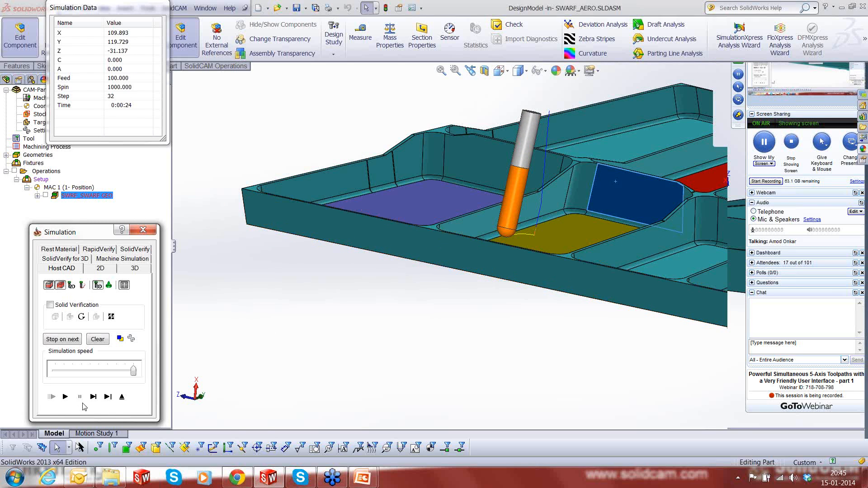
left_click(93, 397)
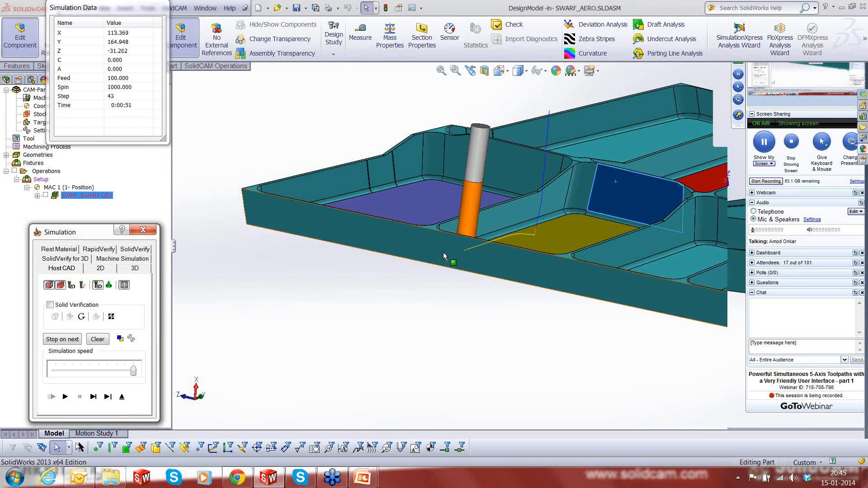
middle_click_drag(445, 251, 557, 270)
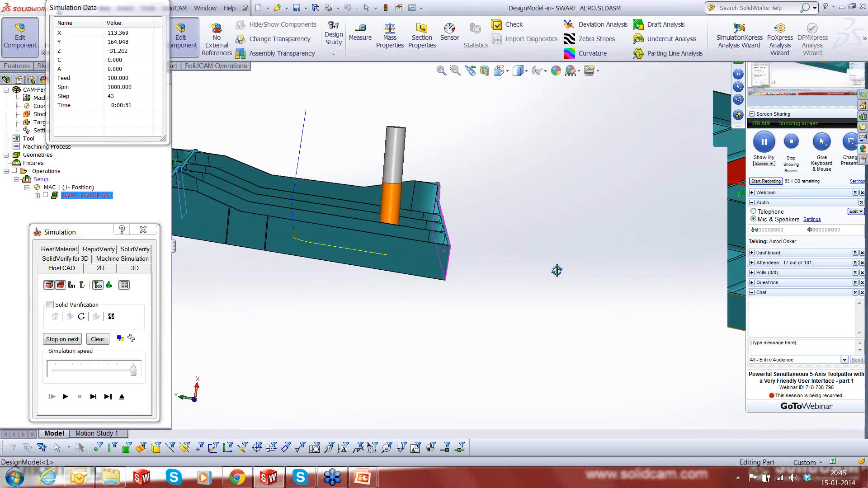
key("f")
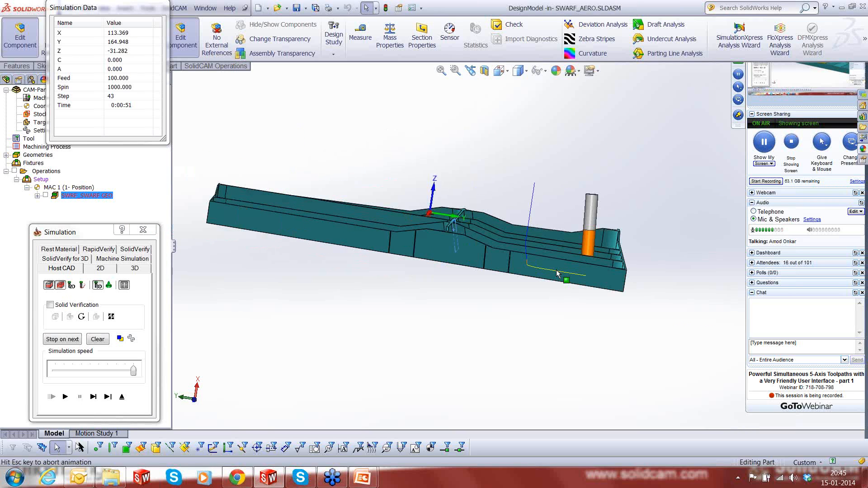
scroll(627, 284, "down", 4)
scroll(583, 218, "down", 1)
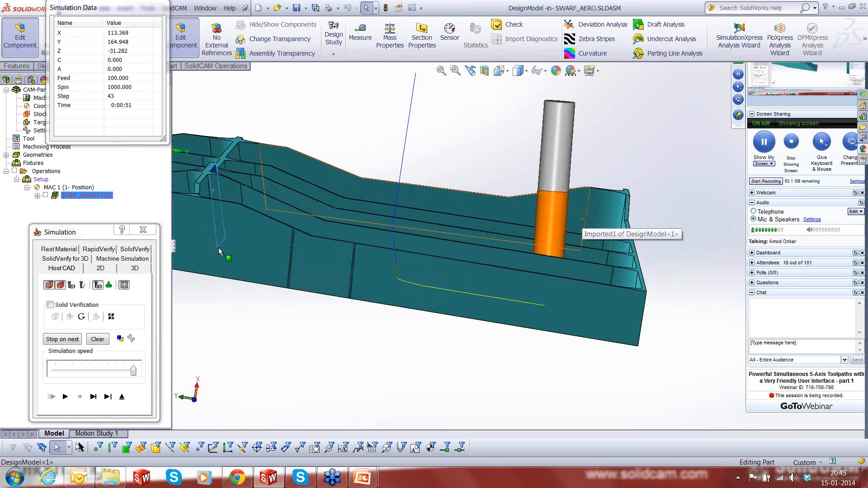
Advance the simulation to step 54 and check how the tool tilts as it reaches the pocket corner.
left_click(93, 397)
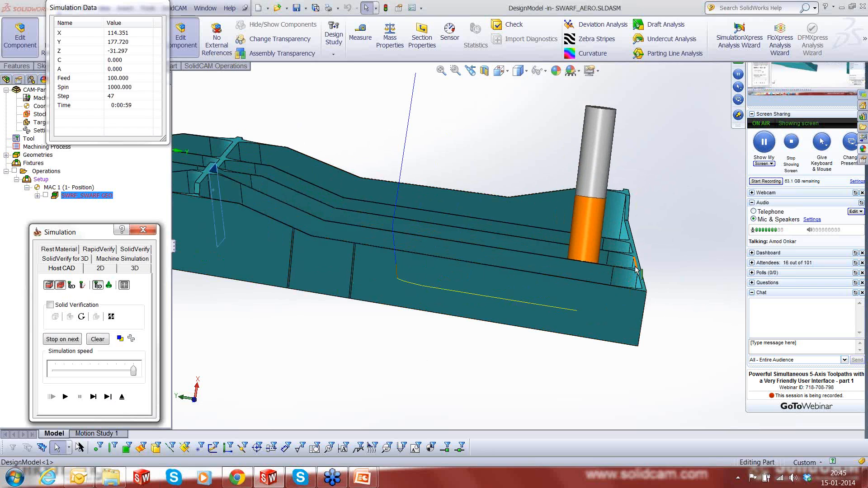
left_click(93, 398)
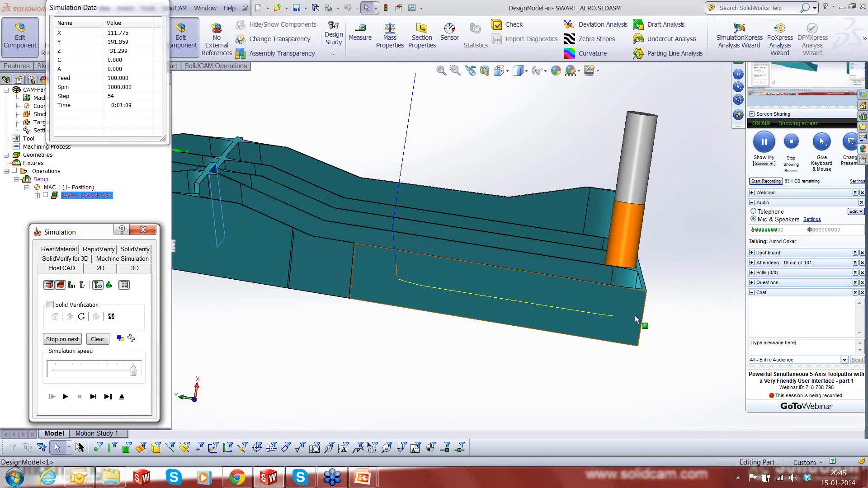
middle_click_drag(630, 314, 609, 318)
scroll(633, 321, "up", 6)
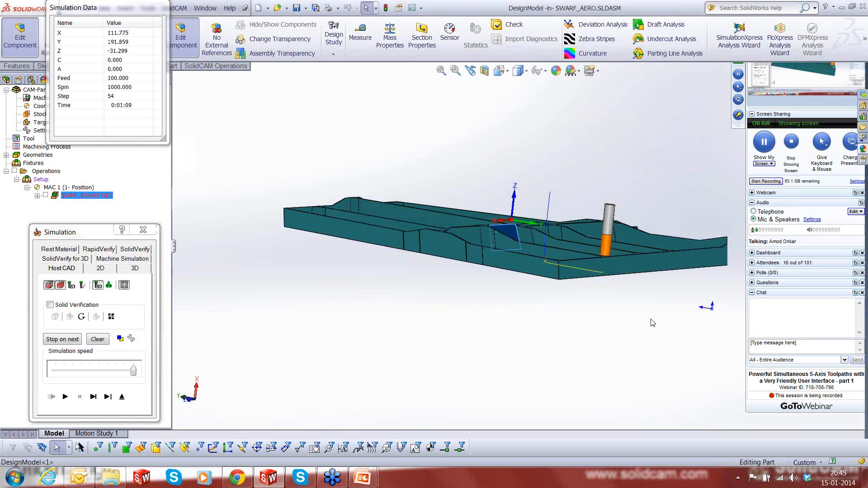
Step the simulation around the corner to step 78, clear the wall face selection and examine the tool's tilt from the side.
scroll(651, 323, "down", 4)
middle_click_drag(635, 216, 505, 195)
scroll(499, 190, "down", 2)
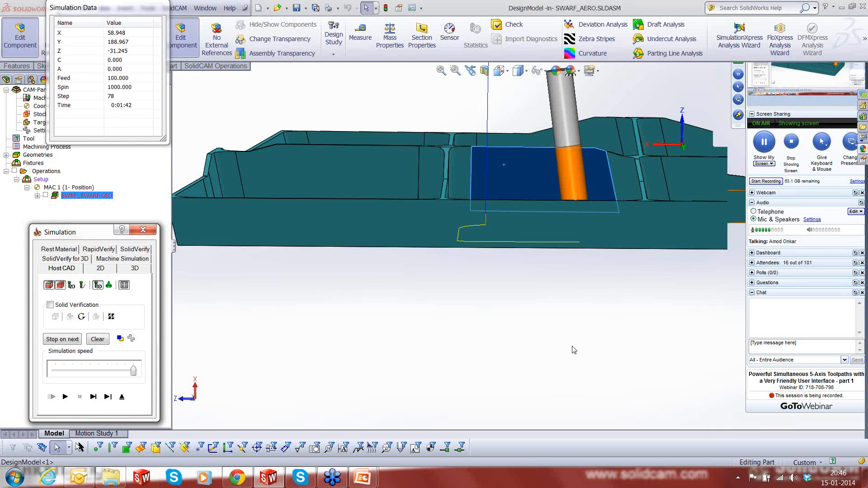
left_click(625, 320)
scroll(625, 317, "up", 2)
scroll(635, 301, "down", 1)
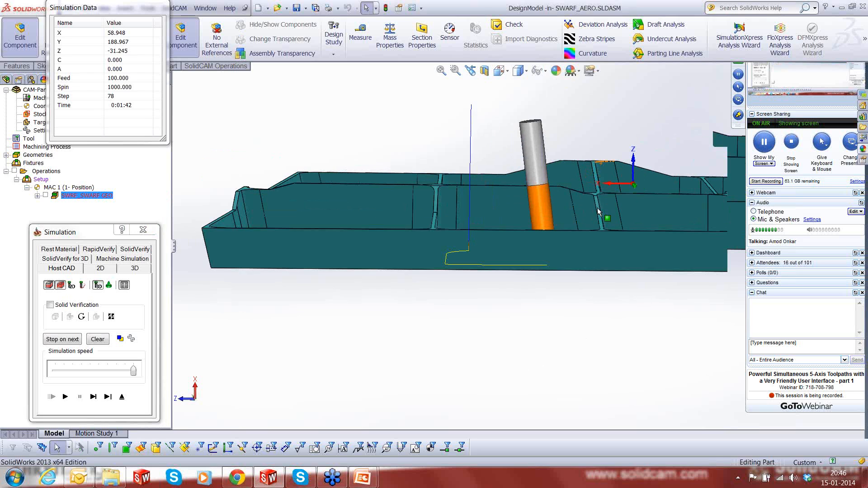
scroll(594, 244, "up", 5)
middle_click_drag(504, 256, 507, 244)
scroll(509, 246, "down", 6)
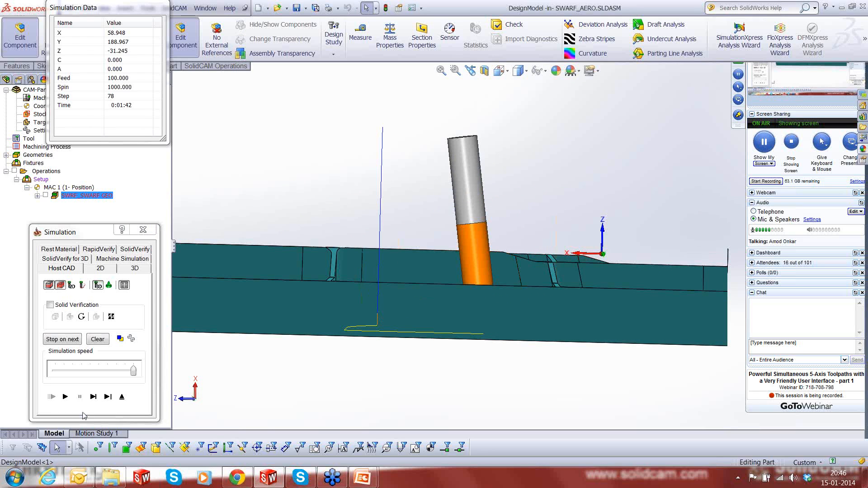
Advance the simulation to step 110 and inspect the tool orientation along the opposite pocket wall.
left_click(93, 397)
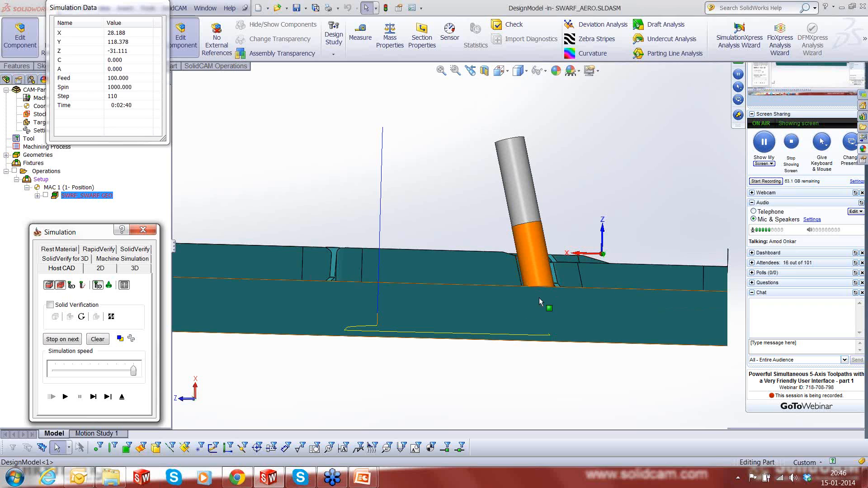
middle_click(462, 307)
scroll(463, 307, "up", 7)
middle_click_drag(467, 310, 613, 218)
scroll(610, 219, "down", 4)
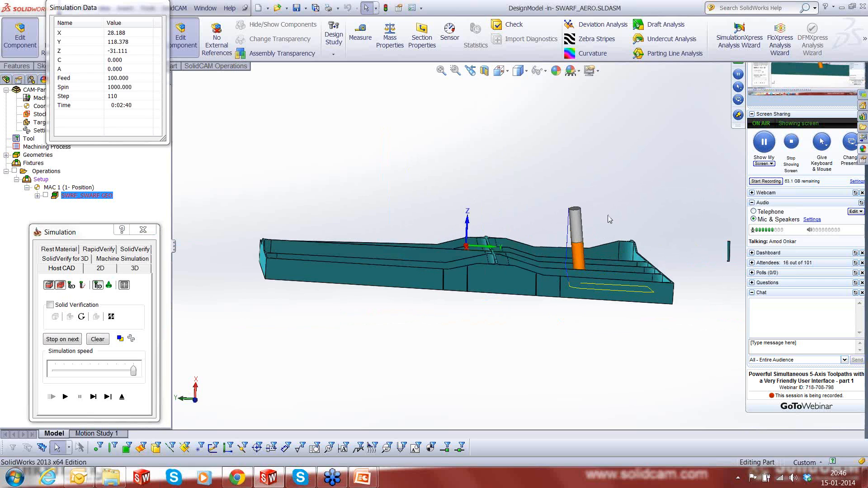
middle_click(566, 385)
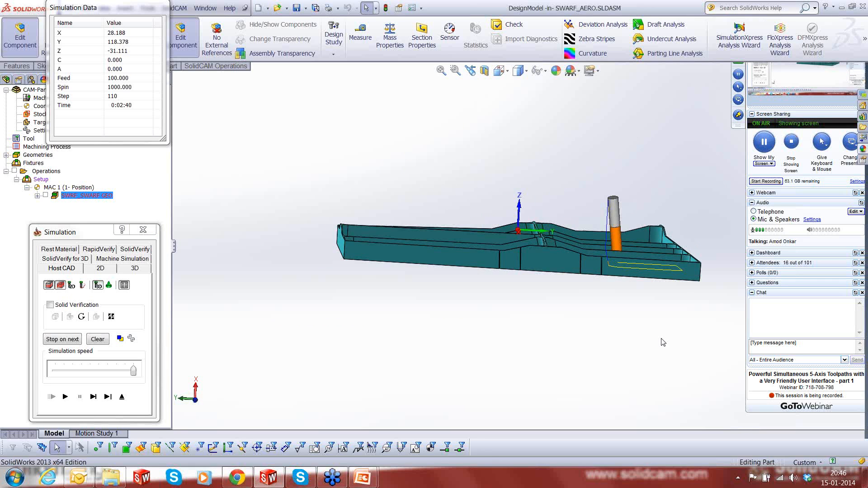
Single-step the simulation on to step 123, following the tool's gradual tilt toward the pocket's inner end.
left_click(93, 397)
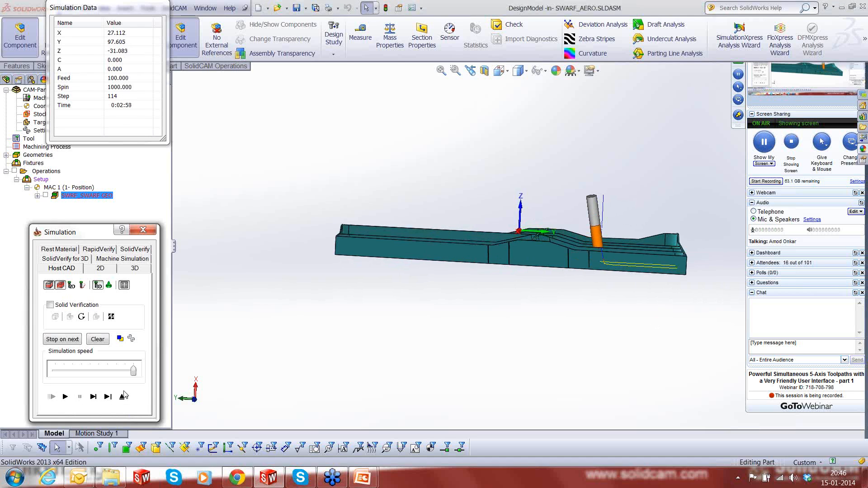
left_click(93, 397)
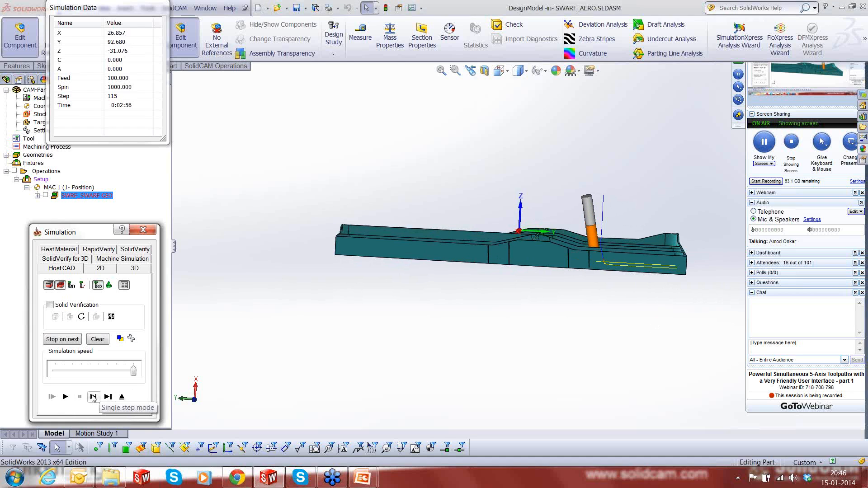
left_click(94, 397)
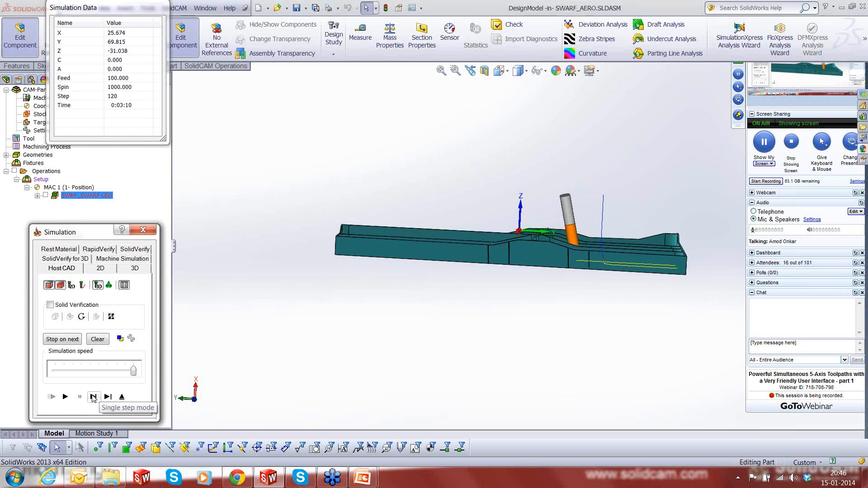
left_click(93, 397)
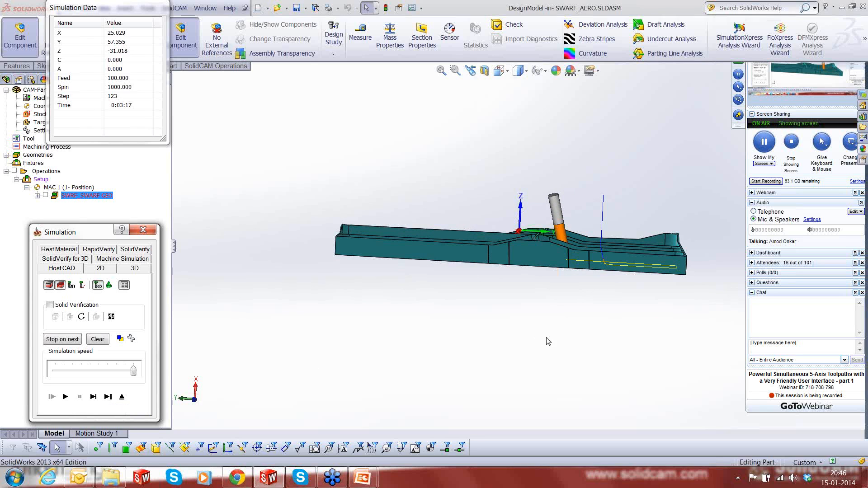
Single-step the simulation to step 132, following the tool's tilt around the yellow pocket's inner corner.
middle_click_drag(638, 290, 529, 251)
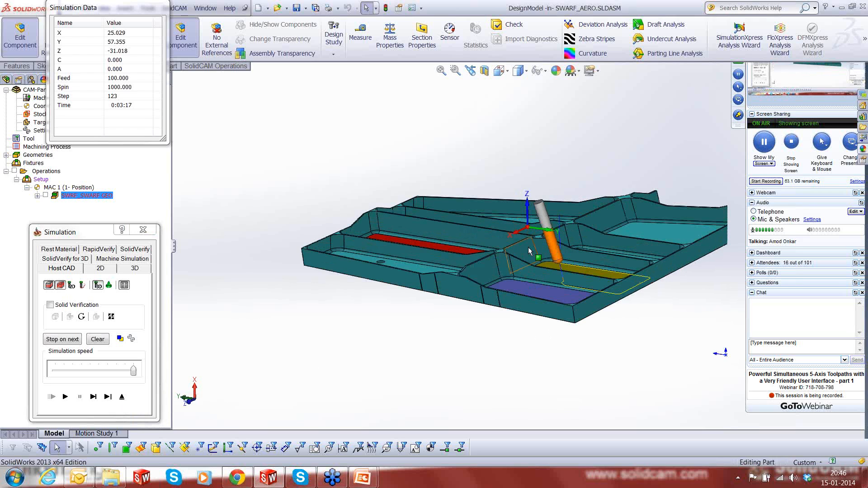
scroll(529, 246, "down", 5)
left_click(93, 397)
left_click(93, 397)
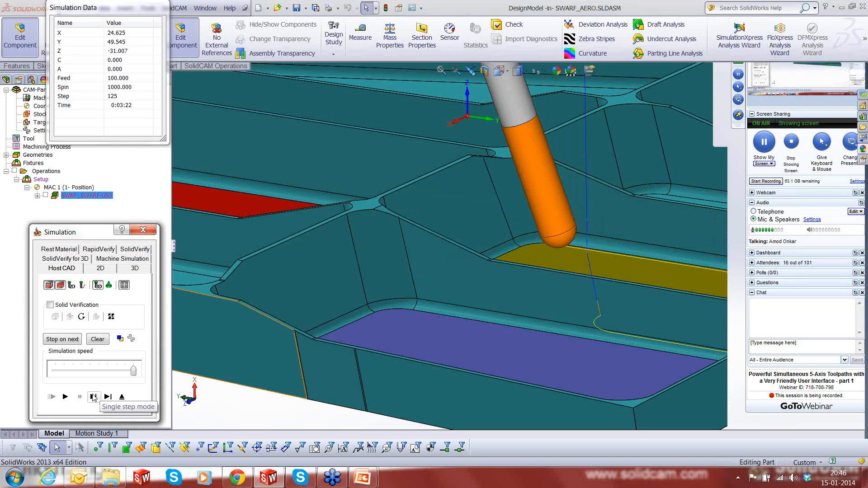
left_click(93, 398)
left_click(93, 397)
left_click(93, 398)
left_click(93, 398)
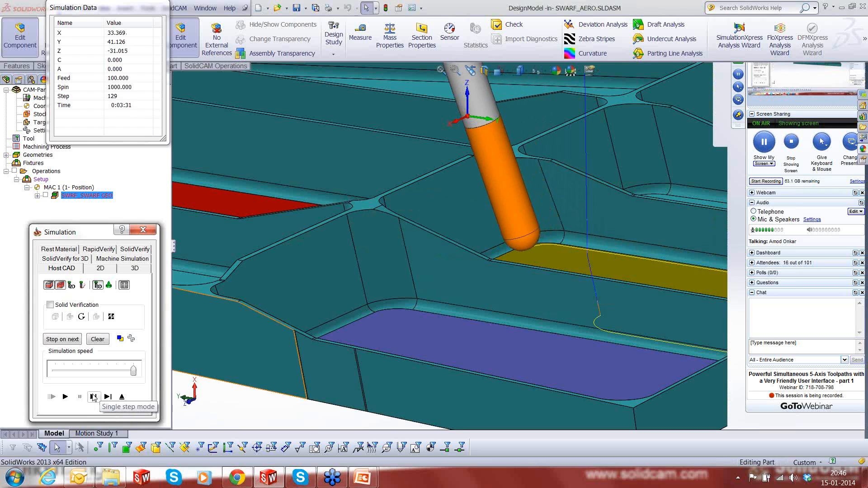
left_click(93, 397)
left_click(94, 398)
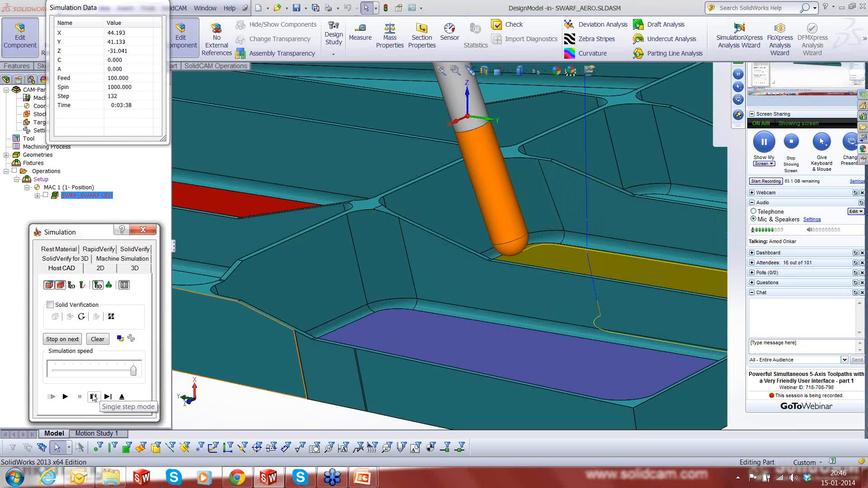
Advance the simulation one step at a time to step 146, checking the tool's tilt along the pocket's inner end wall.
left_click(93, 397)
left_click(93, 398)
left_click(93, 397)
left_click(93, 398)
left_click(93, 398)
left_click(93, 398)
left_click(94, 398)
left_click(93, 397)
left_click(93, 397)
left_click(93, 397)
left_click(93, 397)
left_click(94, 398)
left_click(93, 398)
left_click(93, 398)
left_click(93, 397)
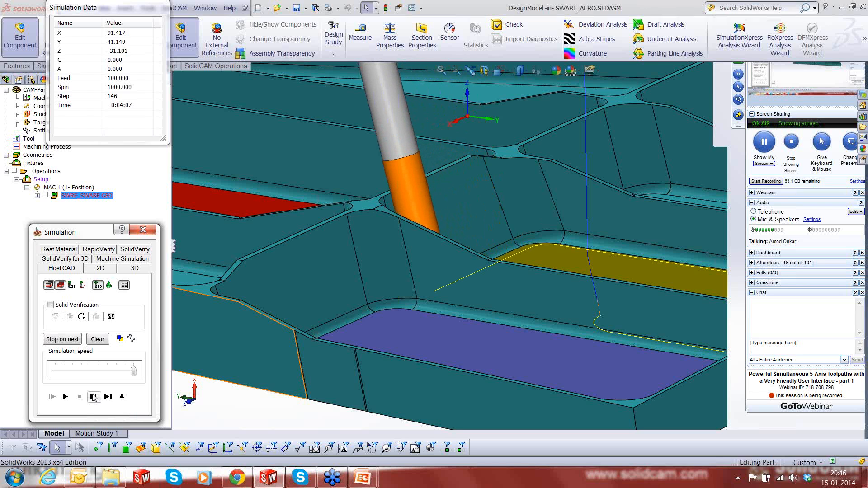
Step the simulation around the next pocket corner to step 159, then examine the tool and the pocket from a higher angle.
left_click(93, 397)
left_click(93, 398)
left_click(93, 397)
left_click(93, 398)
left_click(94, 397)
left_click(93, 397)
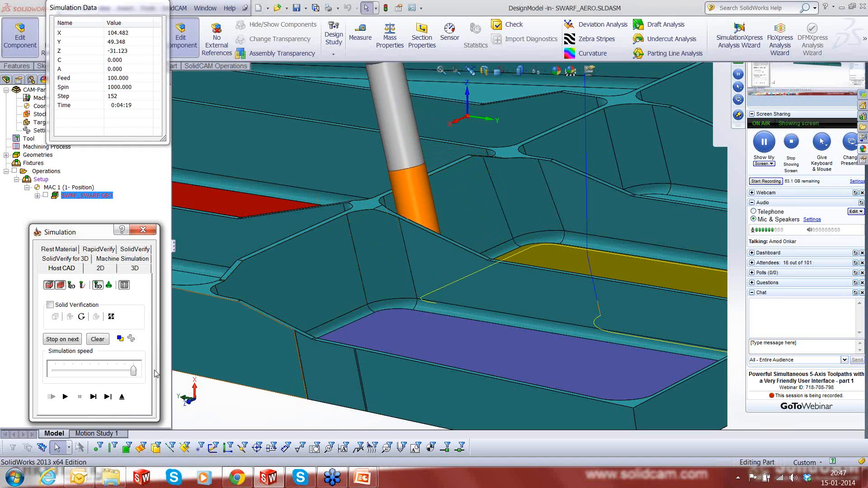
left_click(94, 397)
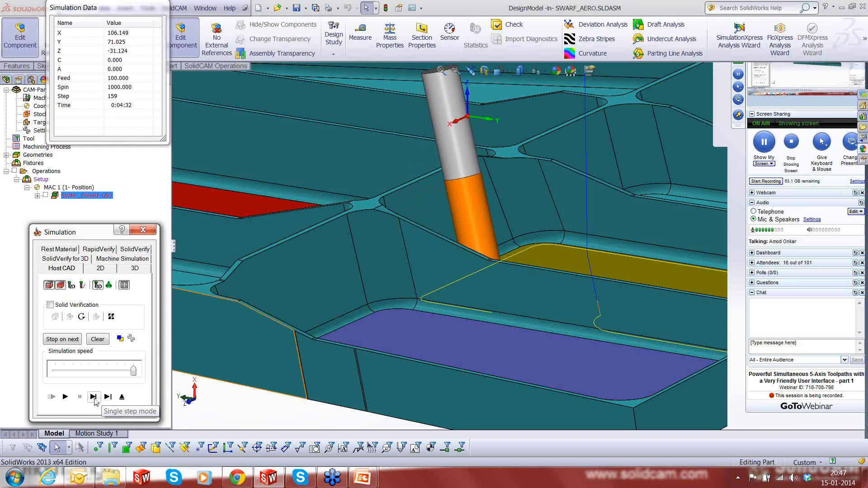
left_click(95, 399)
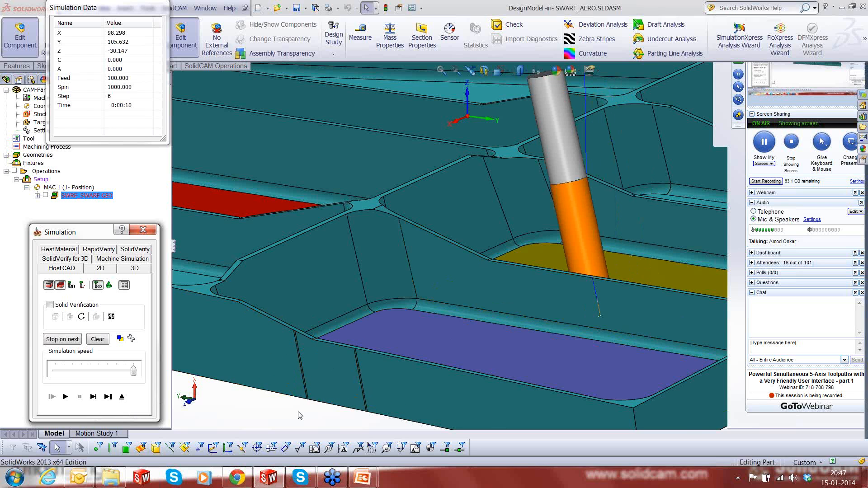
scroll(677, 345, "up", 7)
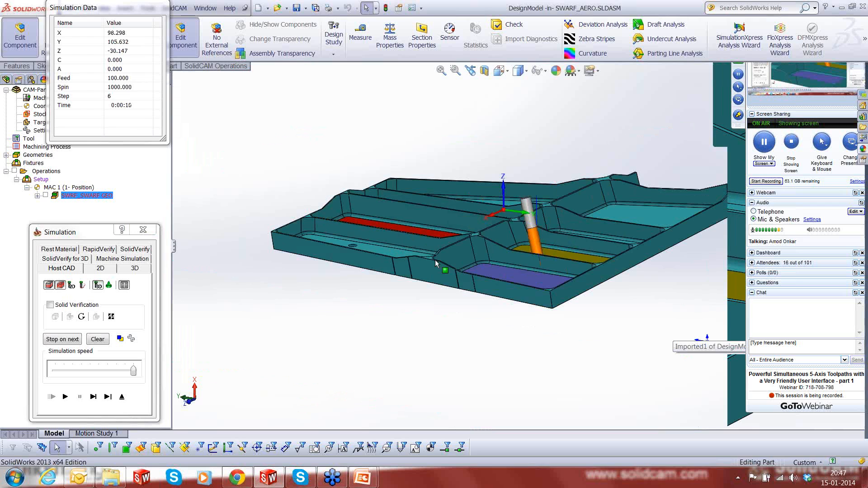
scroll(436, 262, "down", 3)
scroll(436, 261, "down", 2)
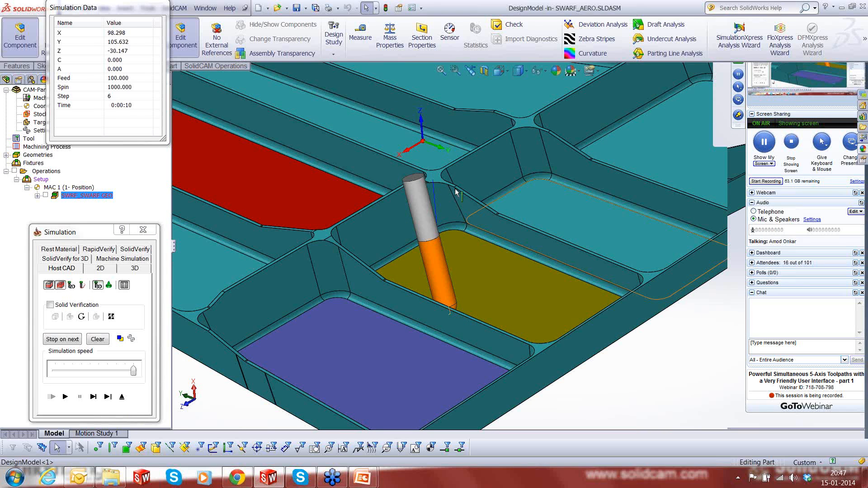
Exit the simulation, set the SWARF operation to 5 pattern layers with a layer distance of 2, and recalculate it.
left_click(123, 400)
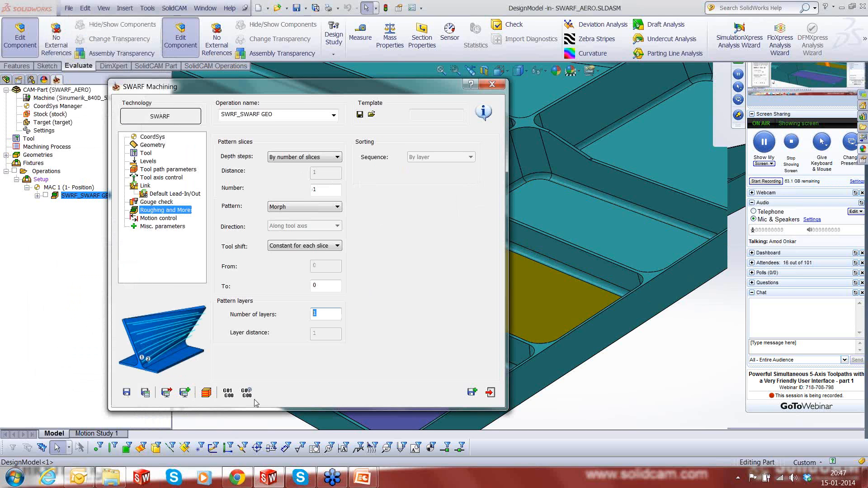
type("5")
key("Tab")
type("2")
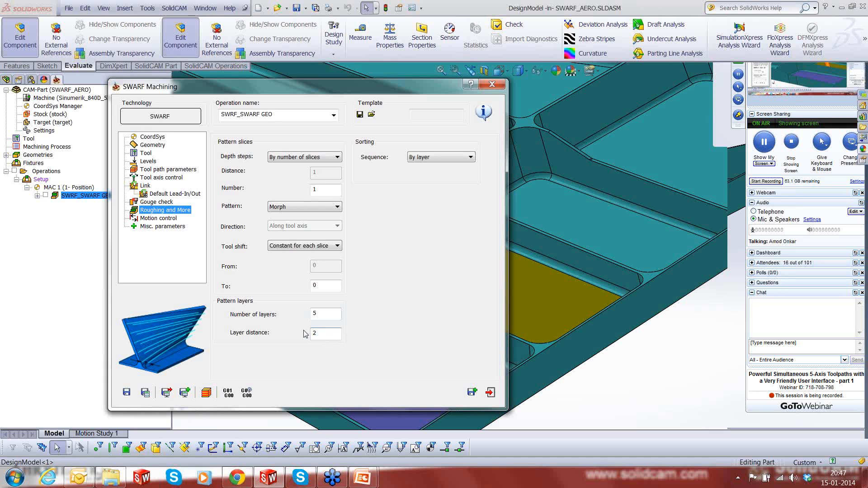
left_click(145, 393)
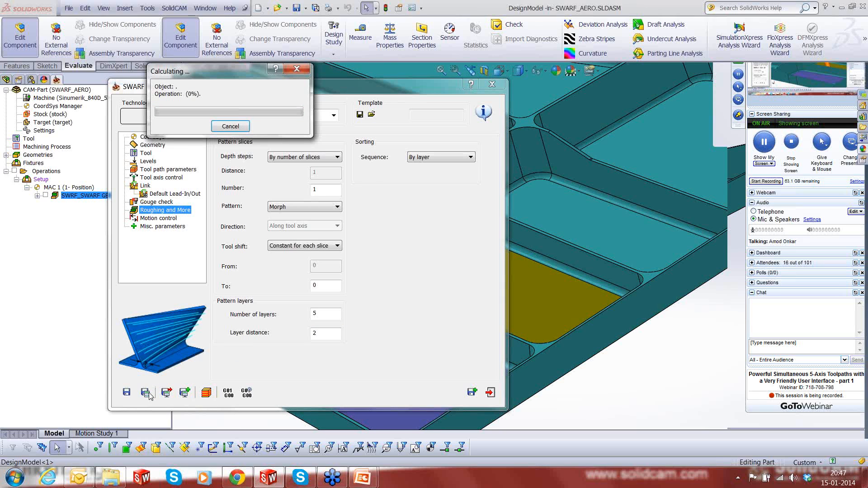
Simulate the recalculated operation and examine the offset layers of the toolpath inside the yellow pocket.
left_click(211, 397)
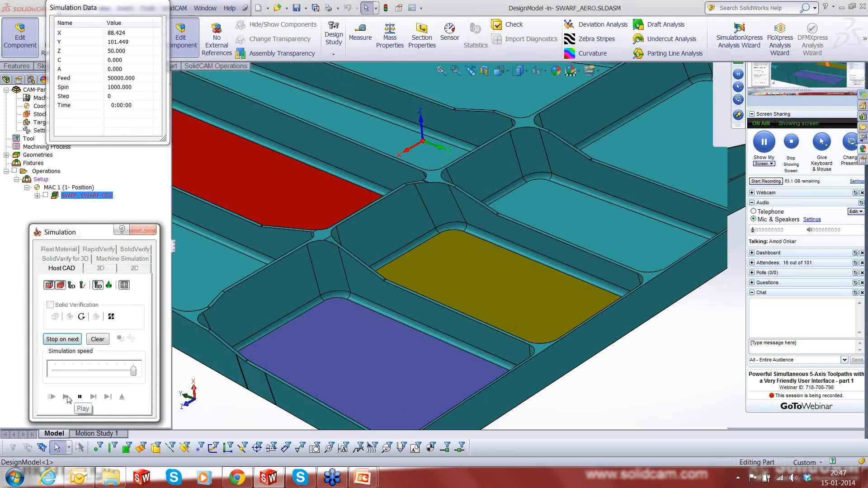
left_click(66, 397)
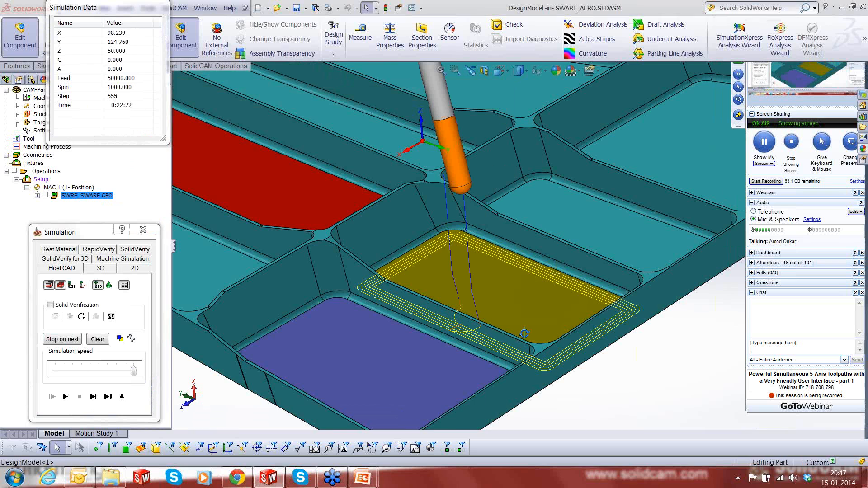
middle_click(525, 334)
middle_click(524, 333)
scroll(548, 285, "down", 1)
middle_click_drag(525, 343, 524, 251)
scroll(536, 304, "down", 3)
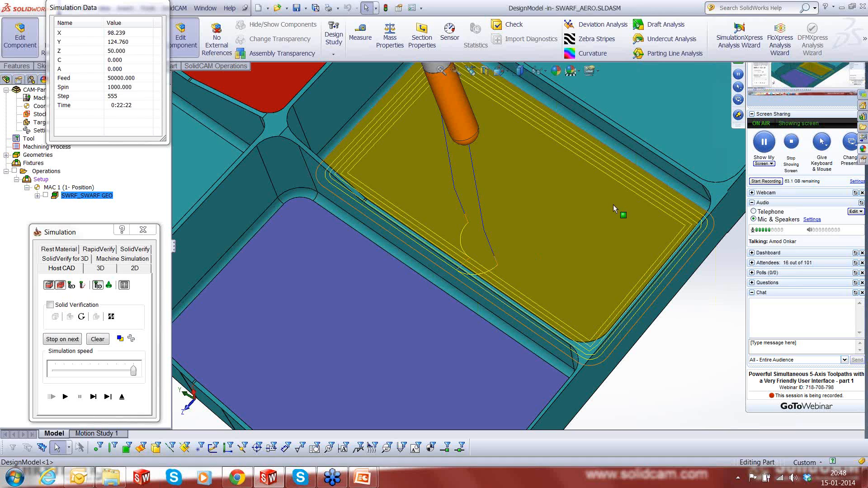
scroll(614, 205, "up", 2)
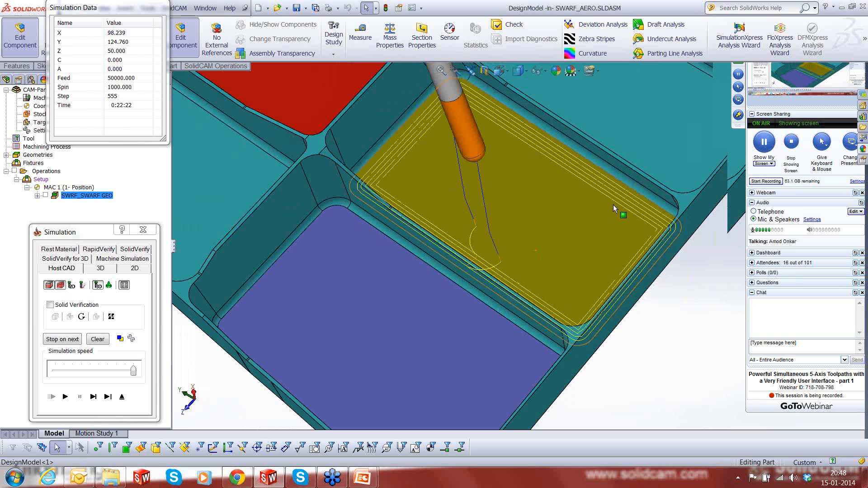
scroll(555, 227, "up", 2)
middle_click_drag(555, 228, 554, 209)
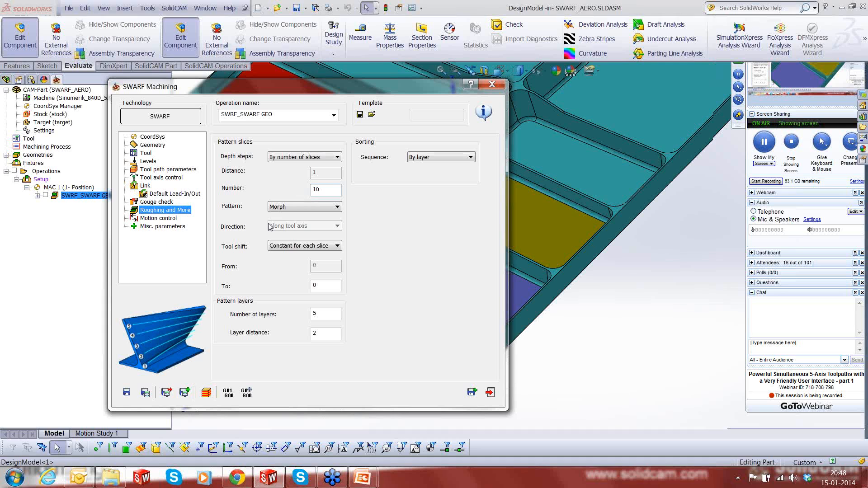
Recalculate the operation with 10 pattern slices and simulate the resulting toolpath.
left_click(145, 396)
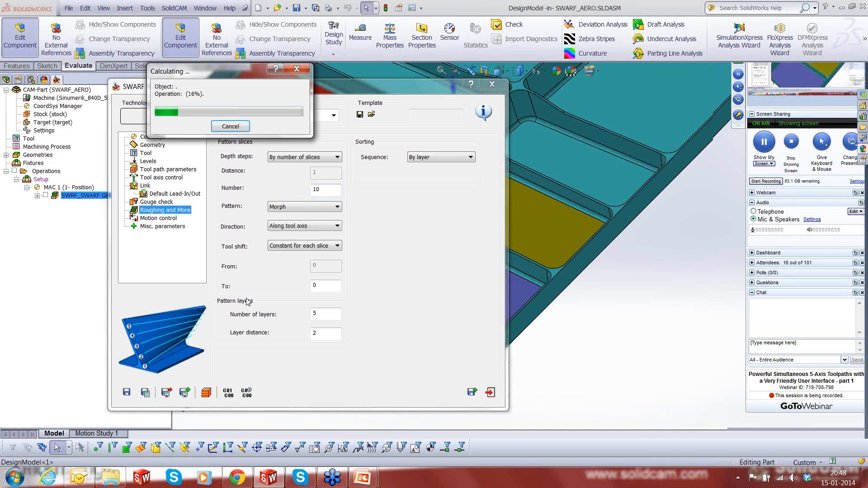
left_click(206, 393)
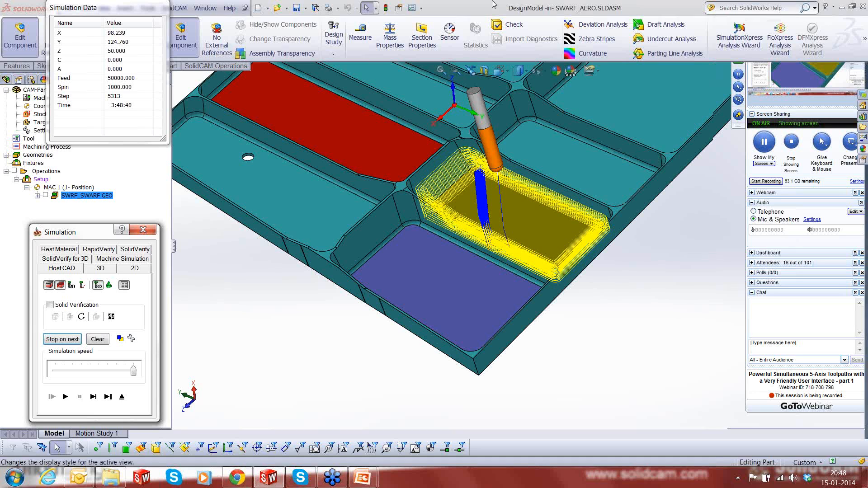
left_click(125, 400)
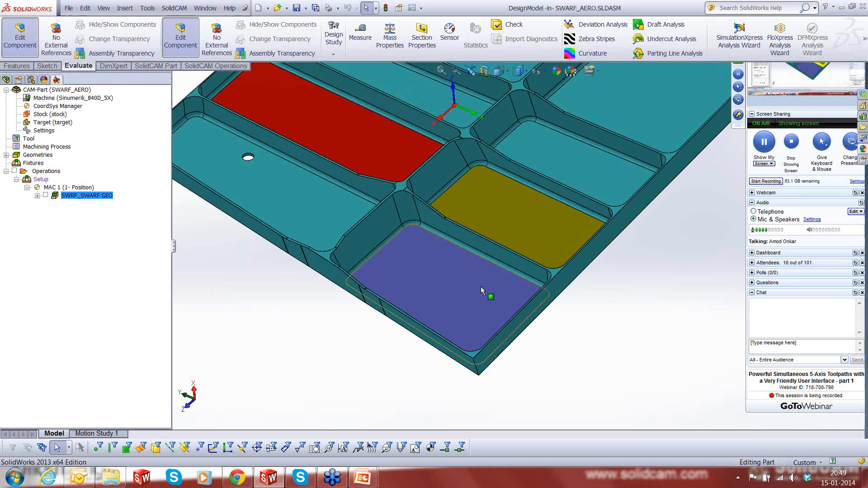
Add a second SWARF Machining operation for the blue pocket and start a new face selection for its swarf surfaces.
scroll(481, 286, "up", 2)
scroll(481, 287, "down", 3)
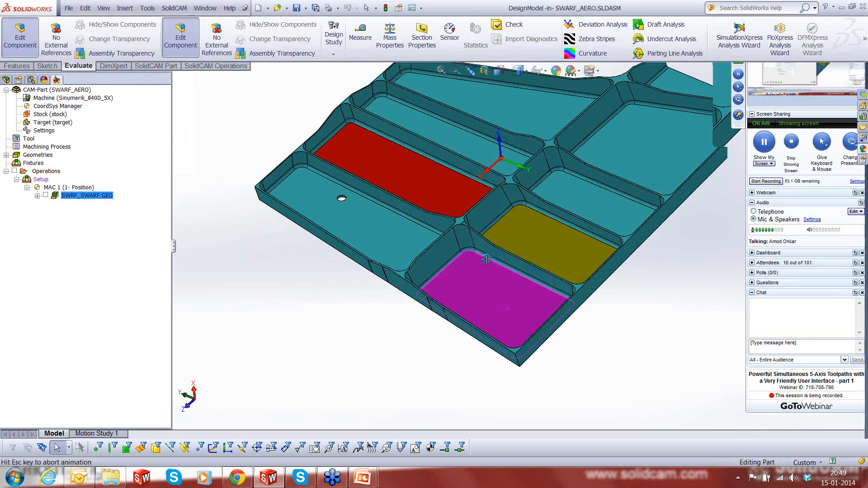
scroll(537, 327, "up", 2)
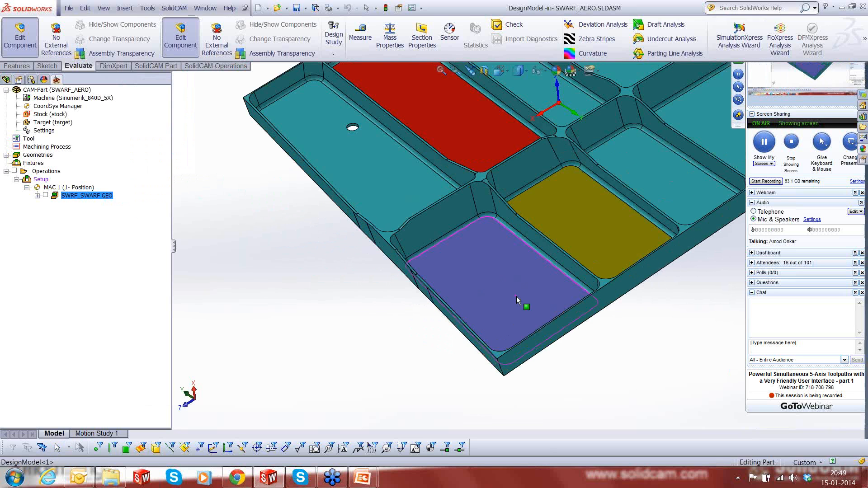
middle_click_drag(516, 296, 557, 308)
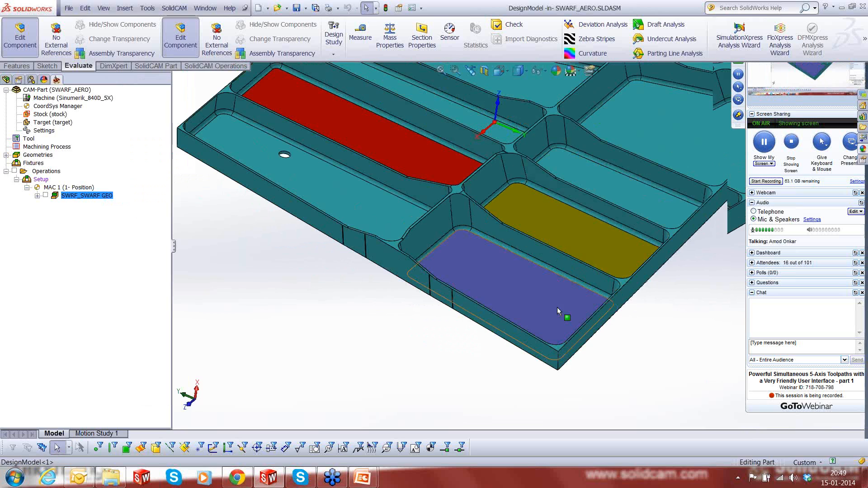
scroll(558, 307, "up", 2)
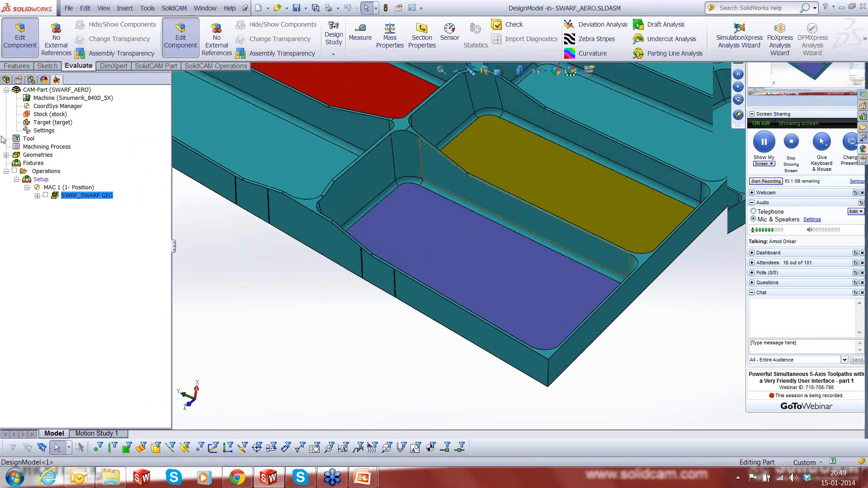
right_click(73, 196)
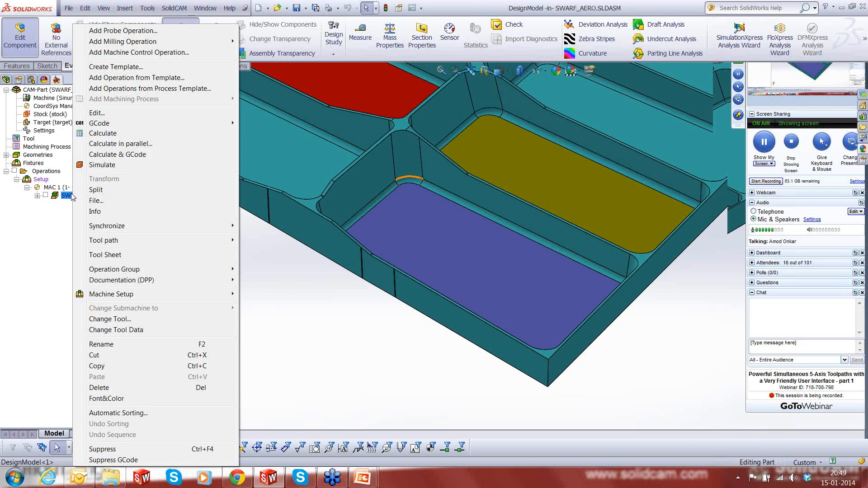
mouse_move(136, 41)
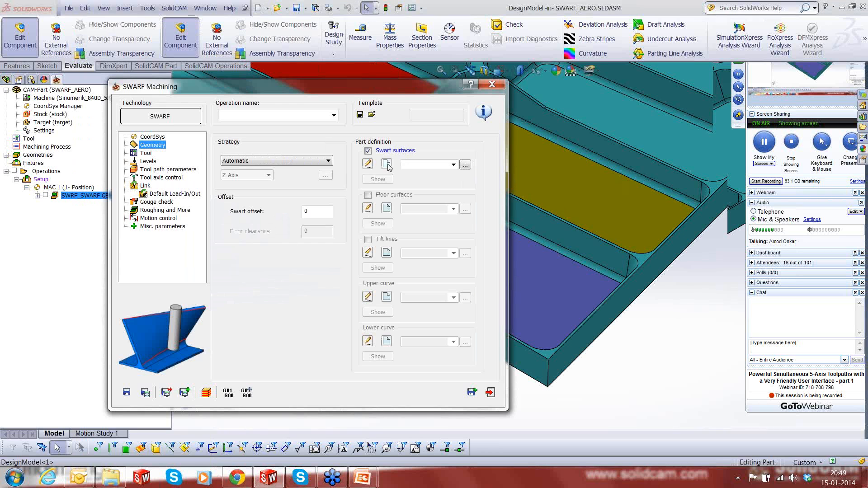
left_click(367, 212)
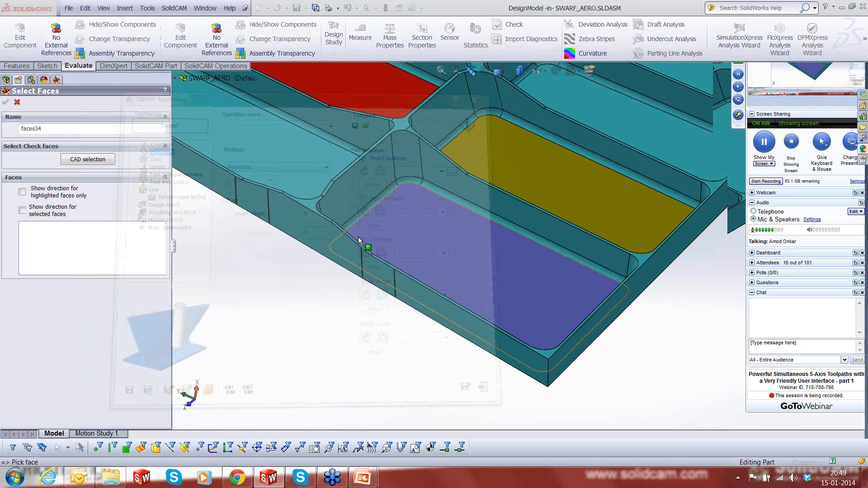
Select the blue pocket's dividing wall, inner corner, inner end wall and adjoining corner as swarf faces.
left_click(511, 213)
left_click(408, 158)
left_click(369, 188)
middle_click_drag(410, 229, 361, 229)
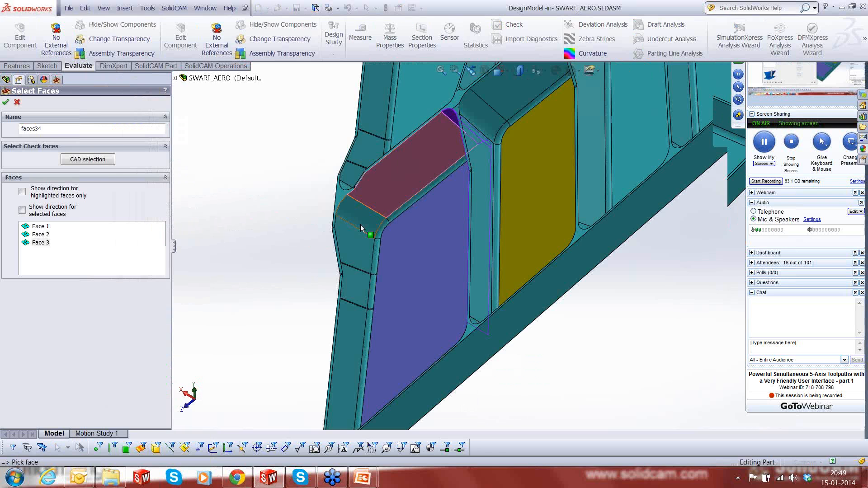
scroll(362, 228, "up", 3)
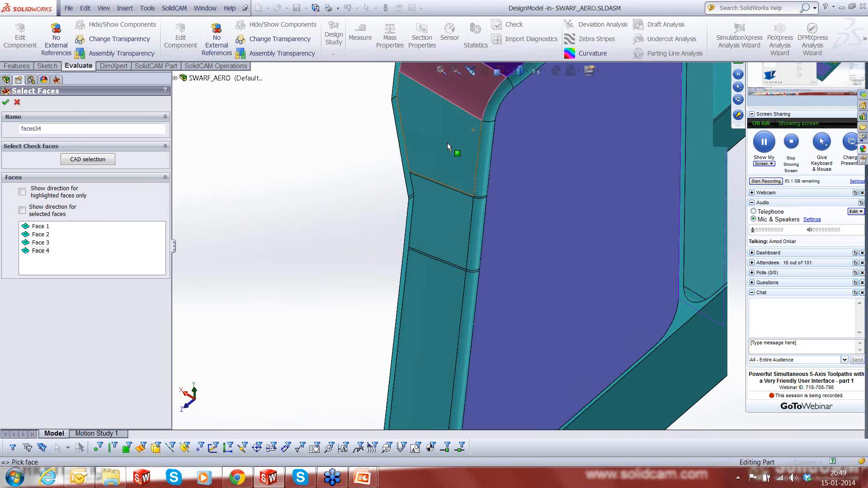
Add all faces of the blue pocket's outer side wall to the selection, including the narrow strips between them.
left_click(448, 143)
scroll(452, 192, "up", 3)
left_click(459, 266)
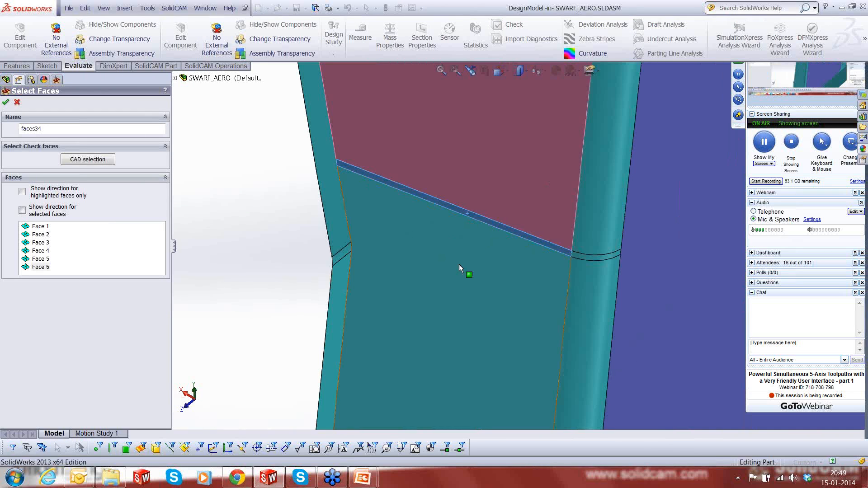
scroll(448, 286, "down", 3)
left_click(527, 267)
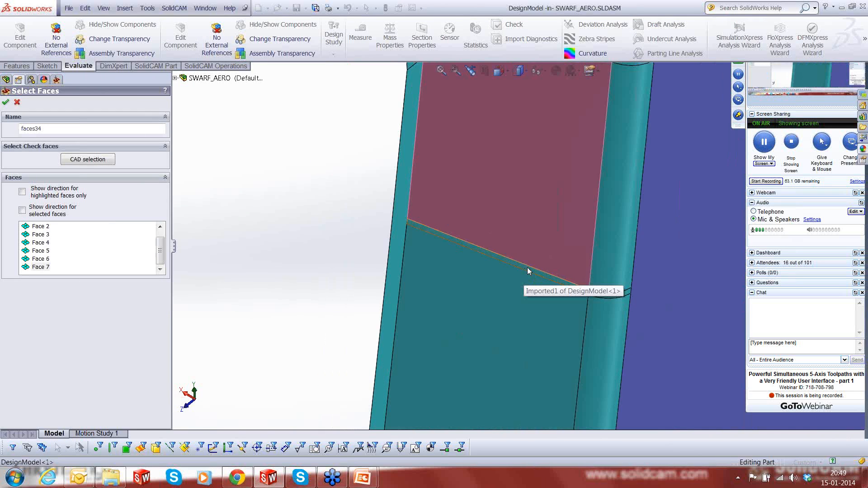
left_click(483, 320)
scroll(490, 299, "down", 3)
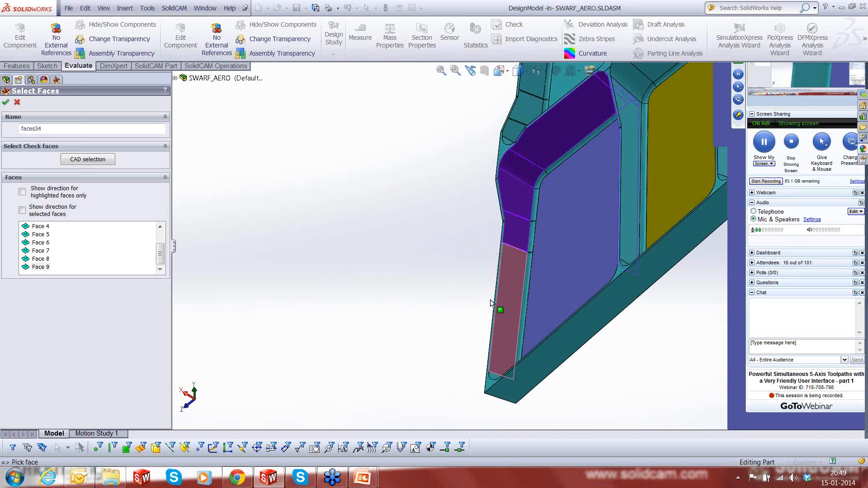
Add the blue pocket's outer end wall and the rounded corners at both of its ends to the selection.
middle_click_drag(490, 299, 628, 311)
scroll(514, 307, "up", 3)
left_click(514, 307)
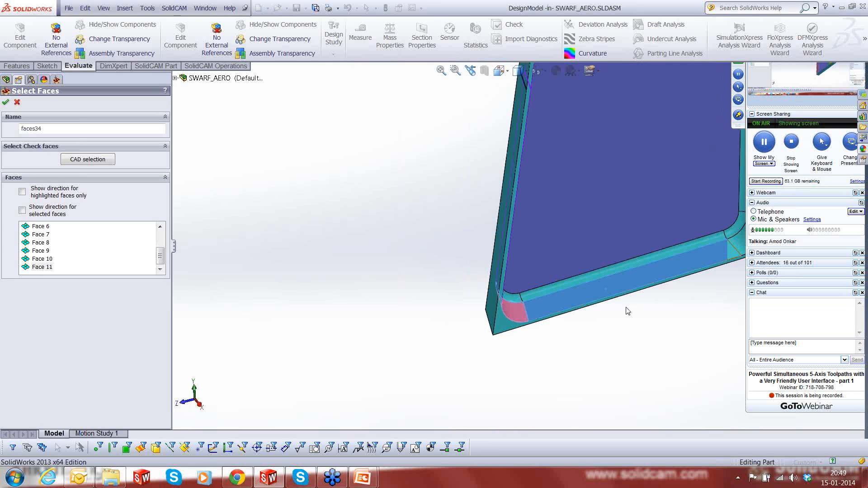
scroll(628, 311, "down", 4)
scroll(614, 227, "up", 4)
left_click(586, 286)
scroll(595, 296, "down", 3)
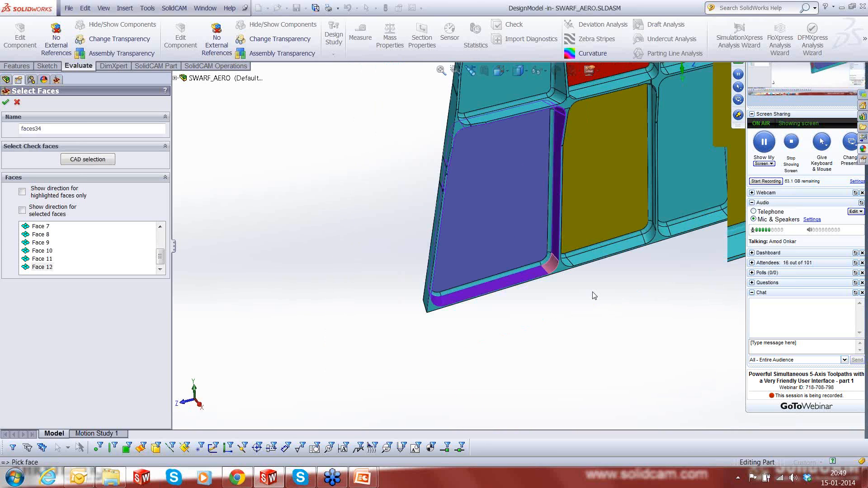
Accept the swarf face selection and start a new floor surface selection with the blue pocket's floor.
middle_click_drag(595, 296, 437, 129)
left_click(6, 103)
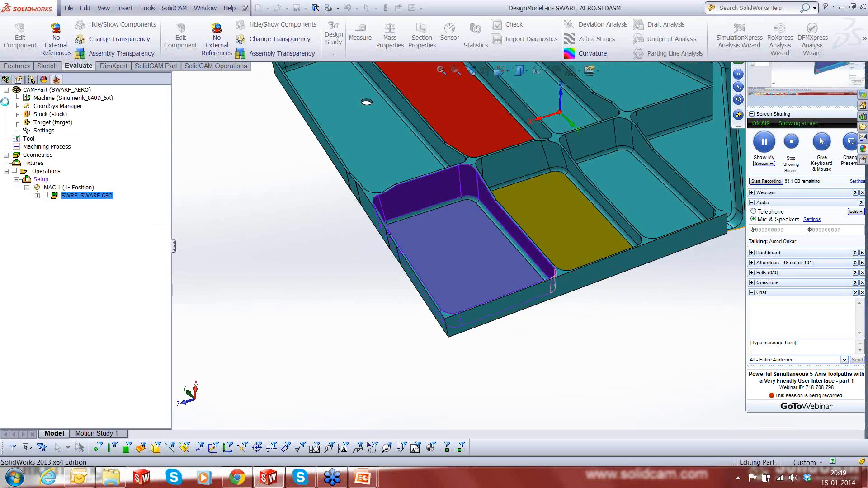
left_click(367, 195)
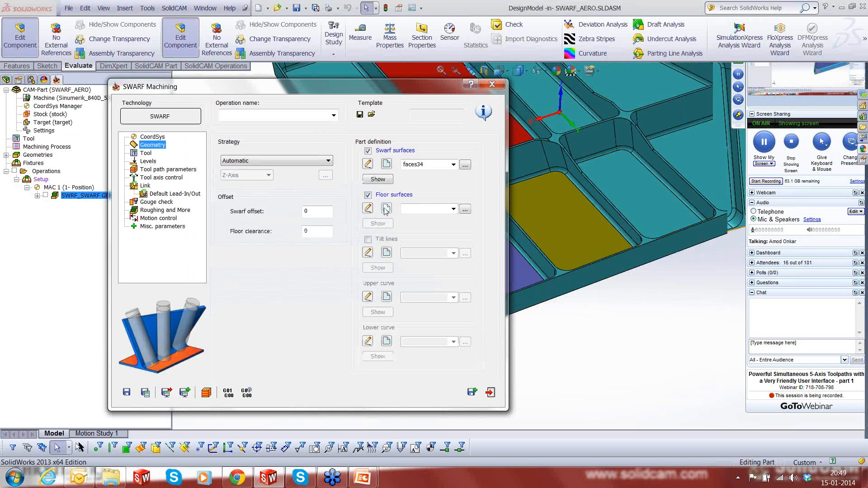
left_click(368, 253)
left_click(482, 266)
scroll(483, 220, "down", 3)
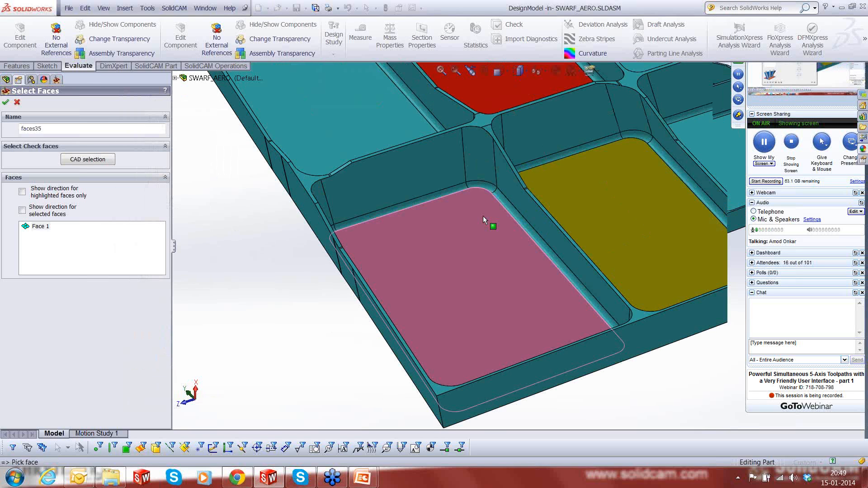
Add the floor fillets along the dividing wall and inner end wall, including the rounded corners beside them, to the floor faces.
scroll(483, 216, "down", 2)
left_click(502, 178)
middle_click_drag(502, 179, 411, 273)
left_click(265, 231)
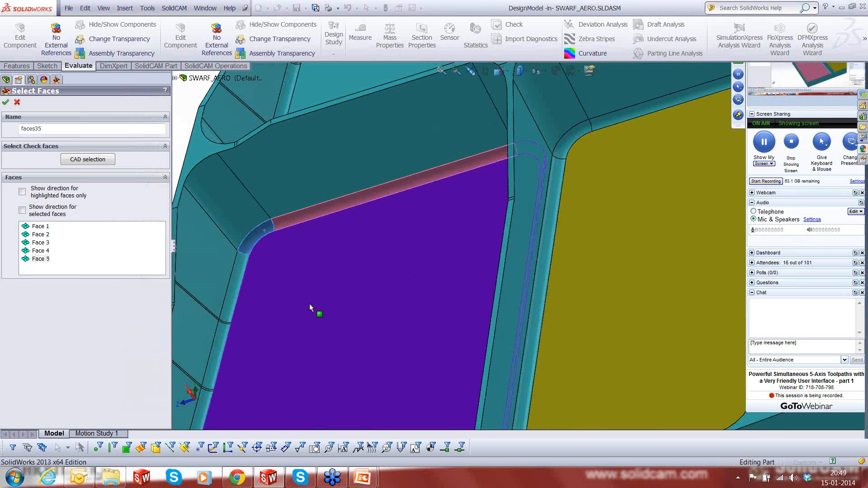
scroll(300, 330, "up", 1)
scroll(298, 331, "down", 4)
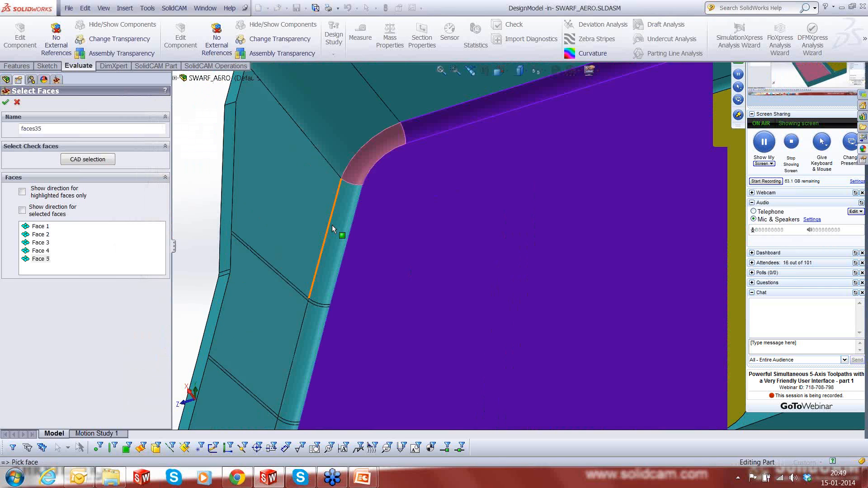
Add all floor fillet segments along the blue pocket's outer side wall, including the narrow strips between them, to the floor faces.
left_click(332, 225)
scroll(332, 224, "up", 2)
scroll(401, 299, "down", 5)
left_click(445, 245)
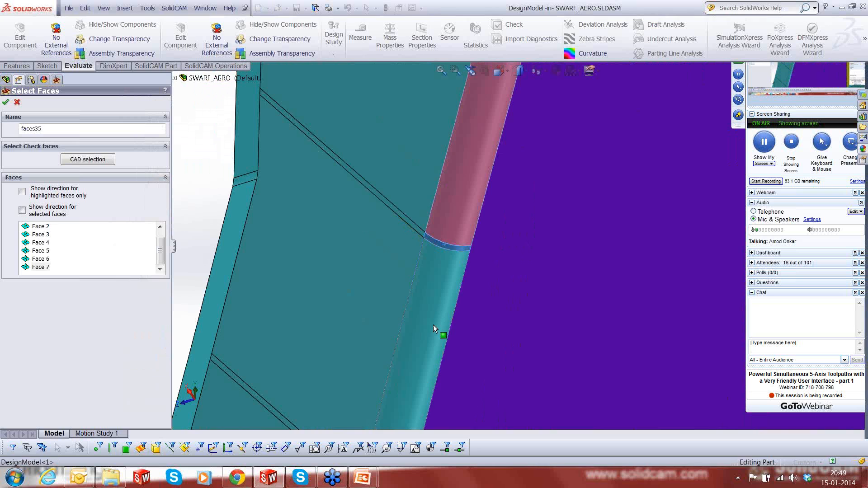
left_click(433, 324)
scroll(427, 339, "up", 2)
scroll(498, 278, "down", 5)
left_click(507, 259)
left_click(504, 339)
Add the outer end wall's floor fillet and the corner fillets at both its ends, and accept the floor faces.
scroll(504, 352, "up", 4)
scroll(504, 351, "up", 6)
middle_click_drag(528, 280, 537, 354)
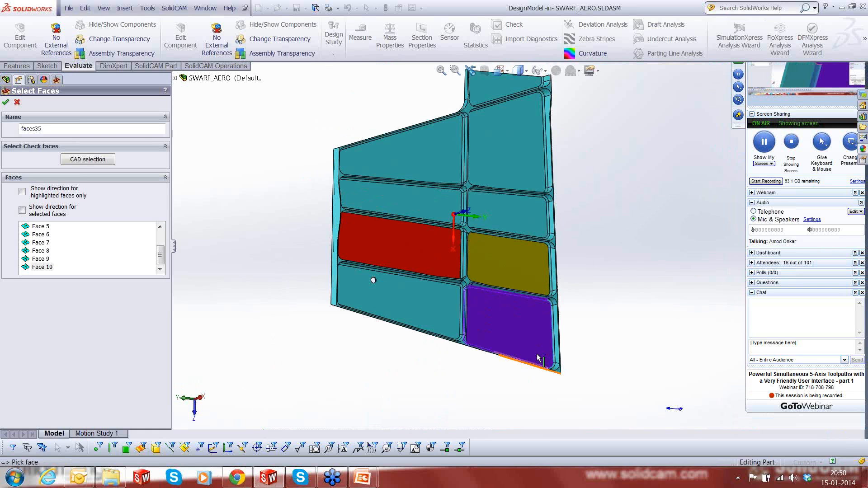
scroll(537, 353, "down", 6)
left_click(579, 343)
left_click(587, 310)
scroll(537, 161, "up", 4)
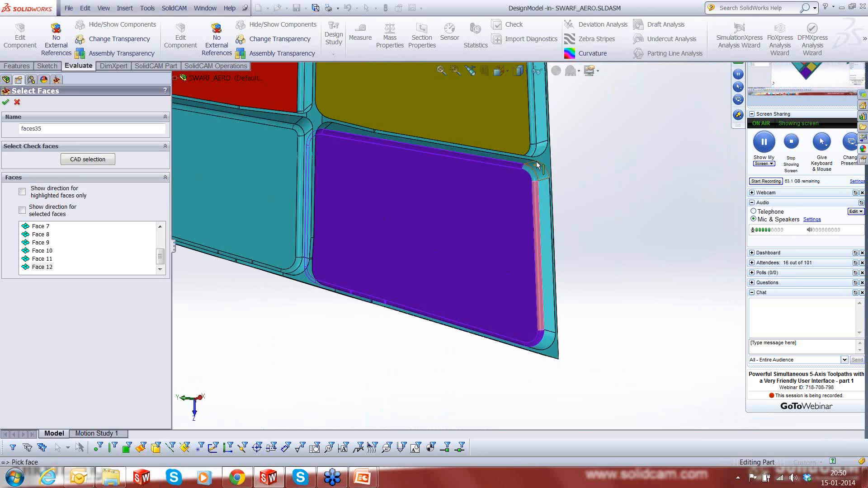
scroll(536, 161, "down", 6)
left_click(524, 203)
scroll(503, 271, "up", 5)
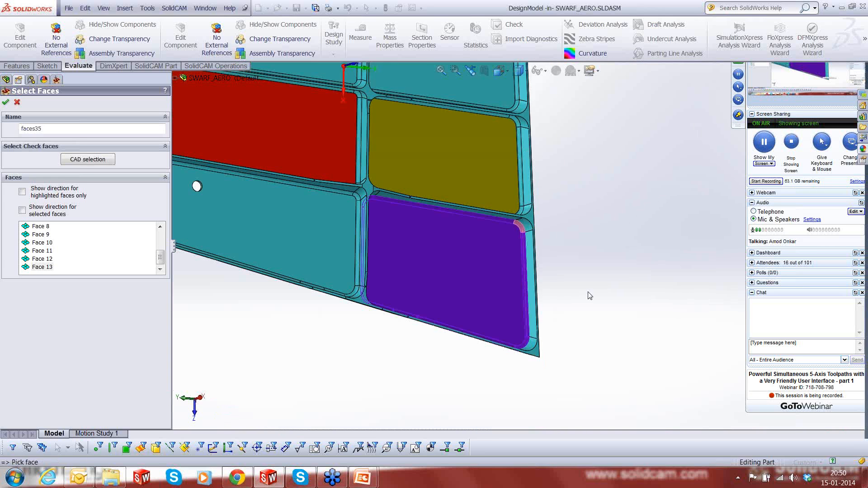
middle_click_drag(503, 270, 440, 206)
scroll(440, 206, "down", 3)
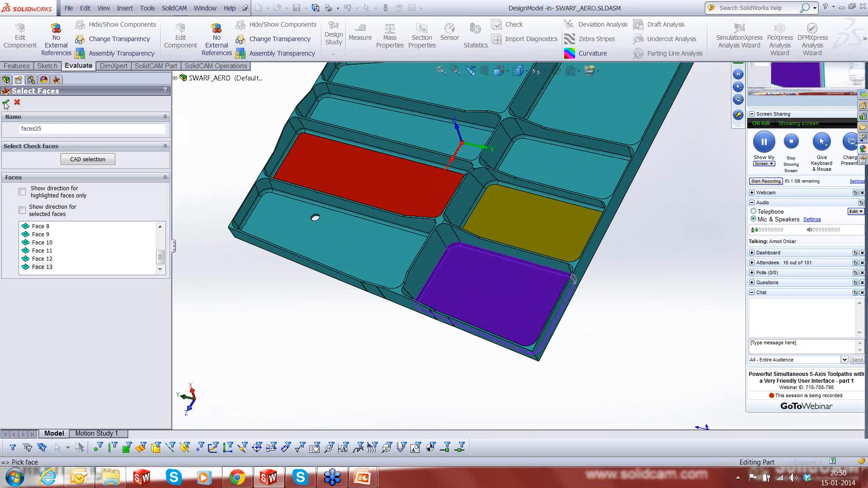
left_click(6, 104)
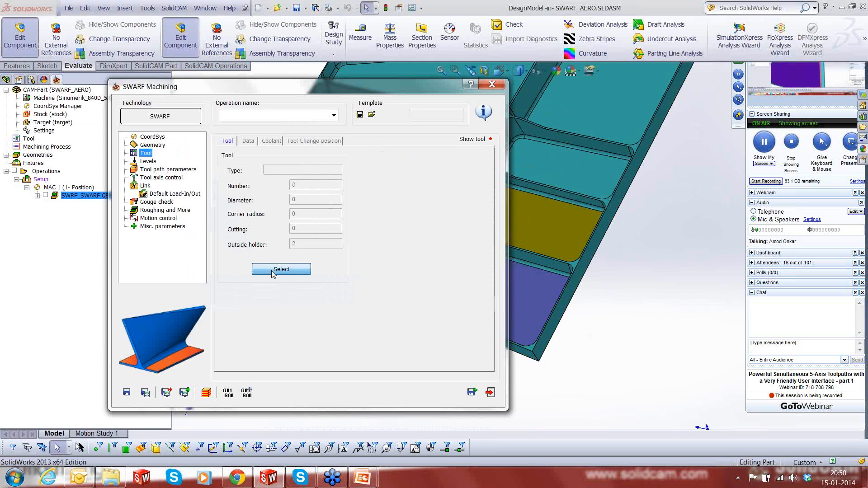
Assign the 12 mm ball nose tool to the operation and set the machining side to Inside.
left_click(281, 270)
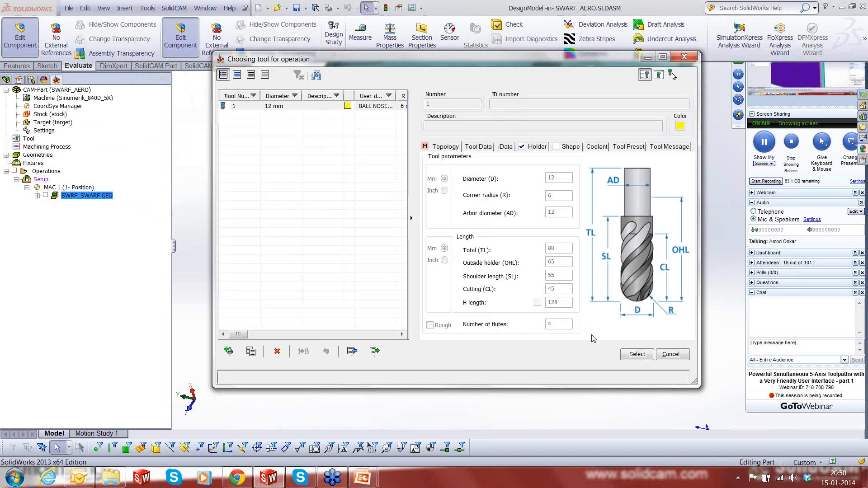
left_click(638, 355)
left_click(168, 169)
left_click(312, 243)
left_click(301, 267)
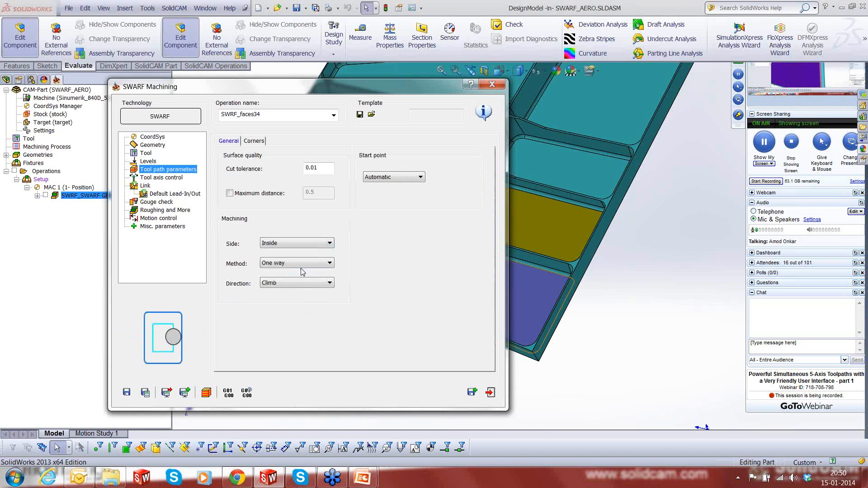
Review the tool axis, link, lead-in, gouge check, roughing and miscellaneous settings, and save and calculate the operation.
left_click(161, 177)
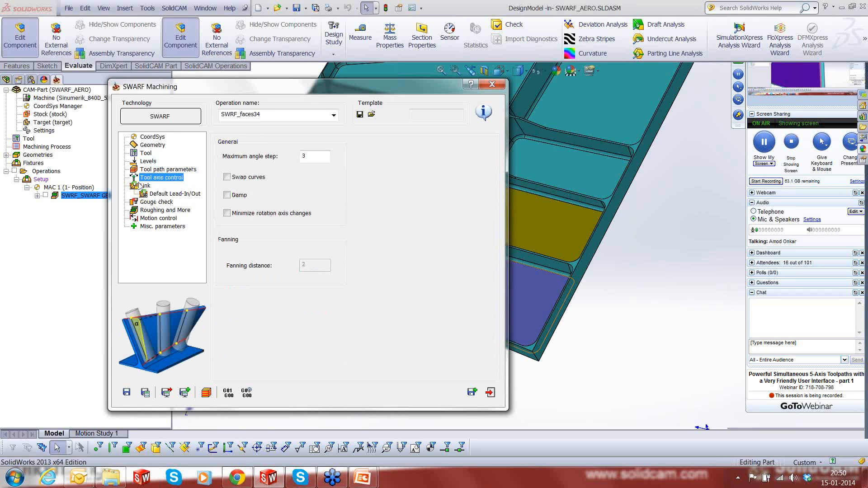
left_click(143, 185)
left_click(159, 194)
left_click(156, 201)
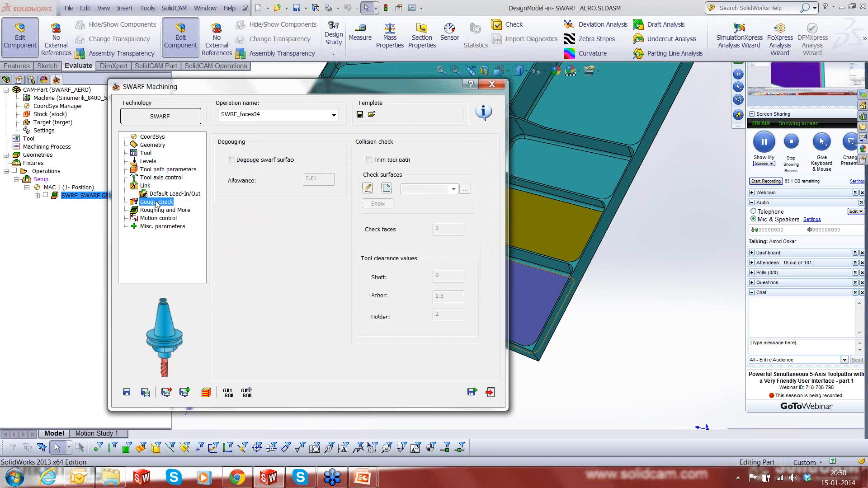
left_click(160, 210)
left_click(158, 227)
left_click(145, 392)
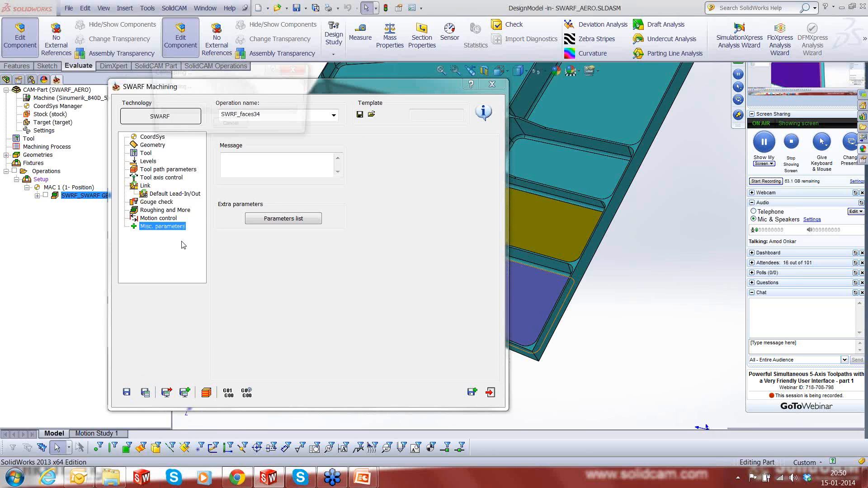
Open the operation's simulation and play the start of the toolpath in the blue pocket.
left_click(205, 395)
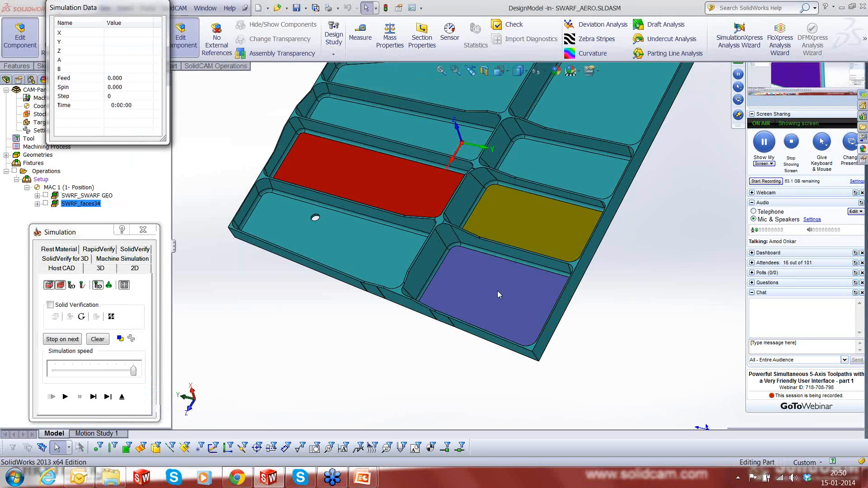
middle_click_drag(498, 291, 524, 305)
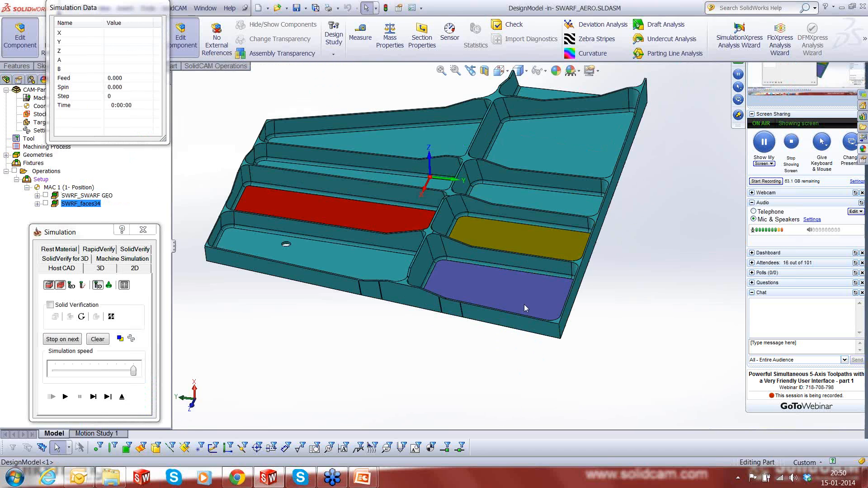
scroll(525, 305, "down", 2)
left_click(65, 397)
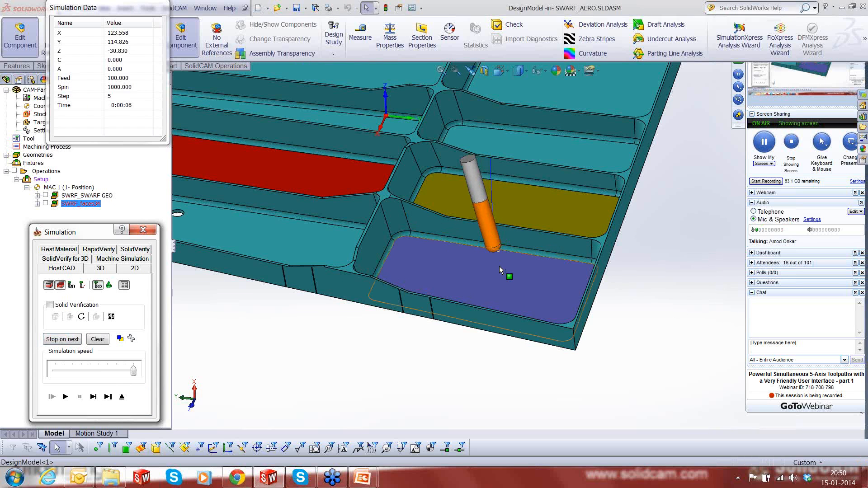
middle_click_drag(499, 266, 503, 240)
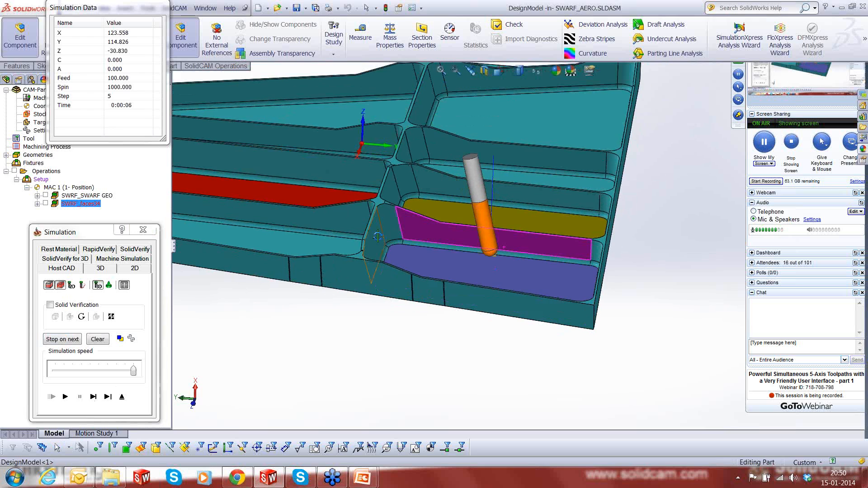
Step the simulation along the blue pocket's walls to examine the tool's tilt at the corners, and exit the simulation.
left_click(93, 398)
left_click(94, 399)
left_click(94, 399)
left_click(94, 399)
left_click(94, 399)
left_click(94, 399)
left_click(94, 399)
left_click(94, 399)
left_click(94, 399)
left_click(94, 399)
left_click(94, 399)
left_click(94, 399)
left_click(94, 399)
left_click(94, 399)
left_click(94, 399)
left_click(94, 398)
left_click(94, 398)
left_click(94, 397)
left_click(94, 398)
left_click(94, 397)
left_click(94, 398)
left_click(93, 398)
left_click(93, 398)
left_click(94, 398)
left_click(94, 397)
left_click(94, 398)
left_click(94, 397)
left_click(93, 397)
left_click(93, 398)
left_click(93, 397)
left_click(93, 398)
left_click(93, 397)
left_click(94, 398)
left_click(93, 397)
left_click(94, 398)
left_click(93, 398)
left_click(93, 397)
left_click(94, 398)
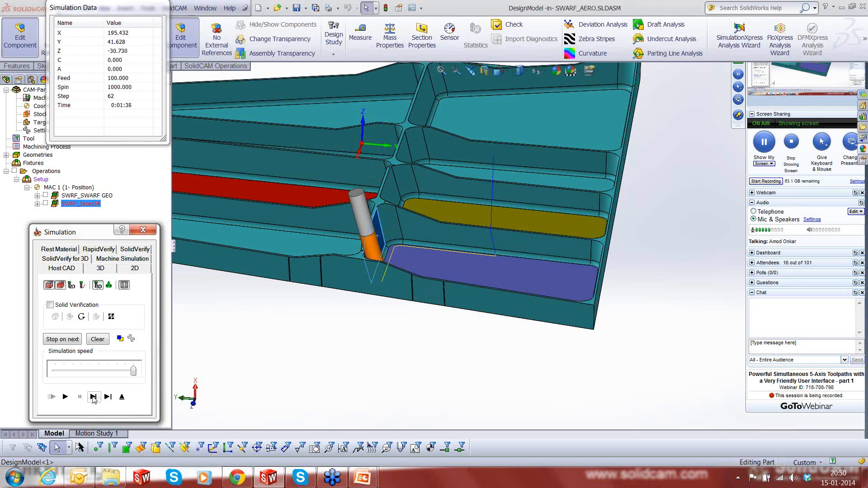
left_click(94, 398)
left_click(94, 397)
left_click(94, 397)
left_click(94, 398)
left_click(93, 397)
left_click(93, 398)
left_click(94, 397)
left_click(94, 398)
left_click(94, 397)
left_click(93, 398)
left_click(94, 397)
left_click(93, 398)
left_click(93, 397)
left_click(94, 397)
left_click(94, 397)
left_click(93, 398)
left_click(94, 398)
left_click(94, 397)
left_click(93, 397)
left_click(93, 397)
left_click(94, 397)
left_click(94, 397)
left_click(94, 398)
left_click(94, 398)
left_click(94, 398)
left_click(93, 398)
left_click(94, 398)
left_click(93, 397)
left_click(94, 397)
left_click(93, 398)
left_click(93, 397)
left_click(94, 397)
left_click(94, 398)
left_click(94, 398)
left_click(93, 397)
left_click(94, 398)
left_click(94, 397)
left_click(94, 397)
left_click(94, 397)
left_click(94, 398)
left_click(93, 398)
left_click(94, 397)
left_click(93, 398)
left_click(94, 397)
left_click(94, 398)
left_click(94, 398)
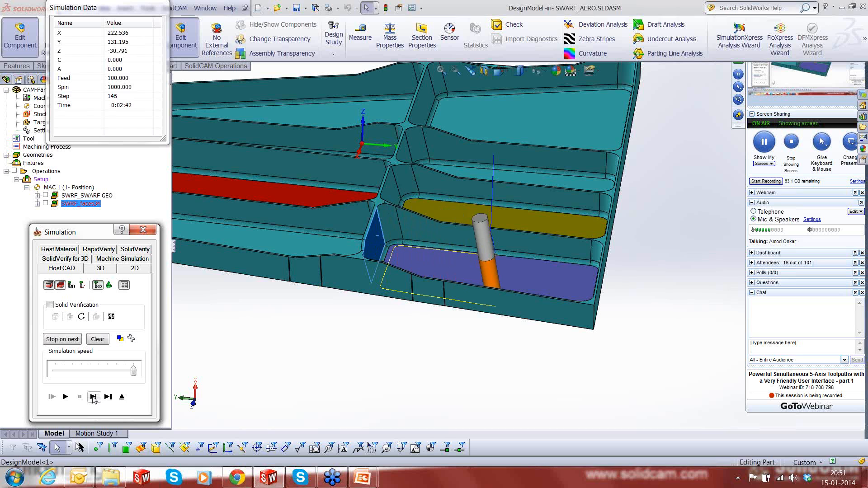
left_click(94, 398)
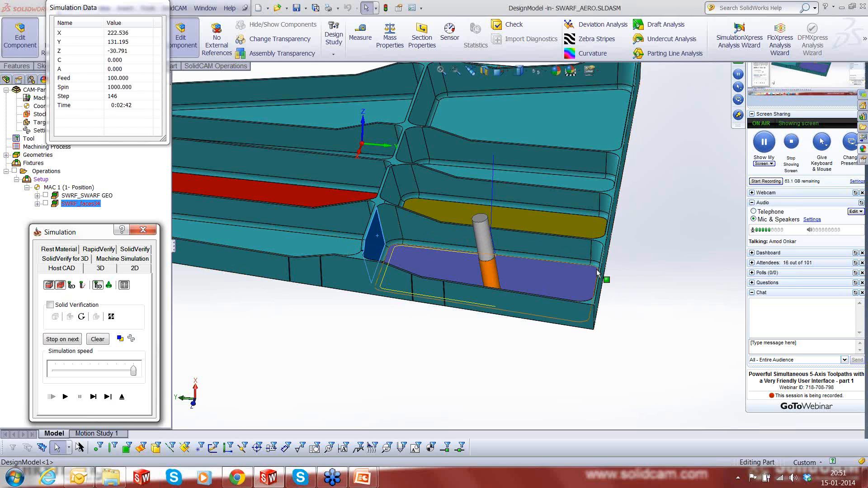
left_click(93, 397)
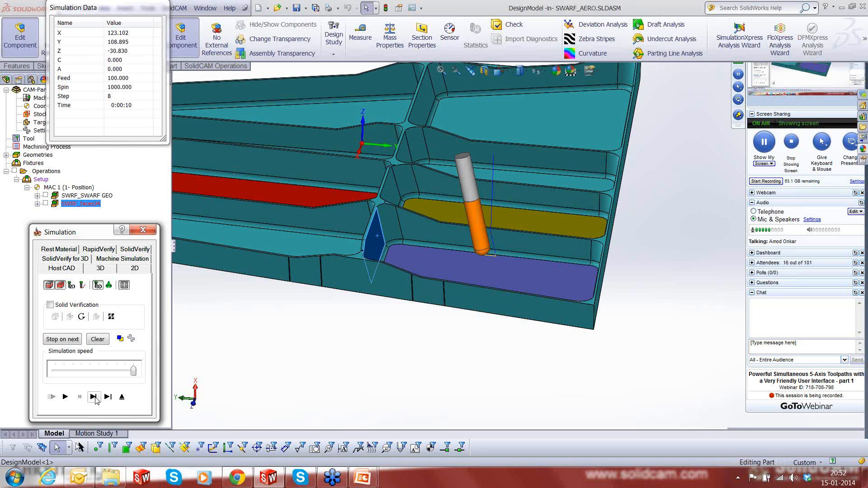
left_click(118, 401)
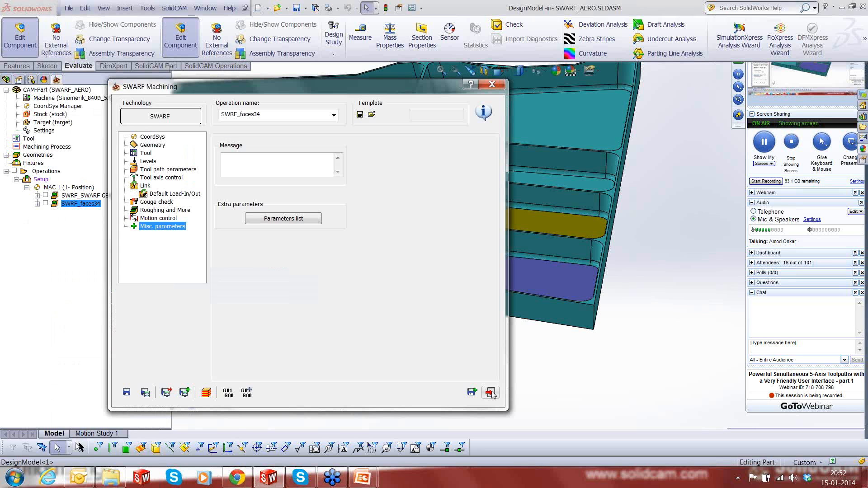
Reopen the blue pocket's SWARF operation for editing, enable tilt lines and start a new tilt line geometry.
scroll(490, 322, "down", 1)
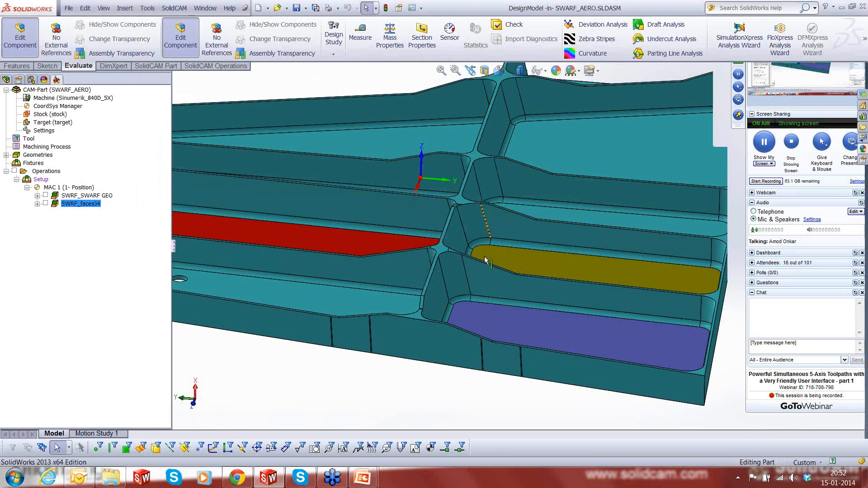
scroll(619, 278, "up", 3)
middle_click_drag(619, 278, 625, 266)
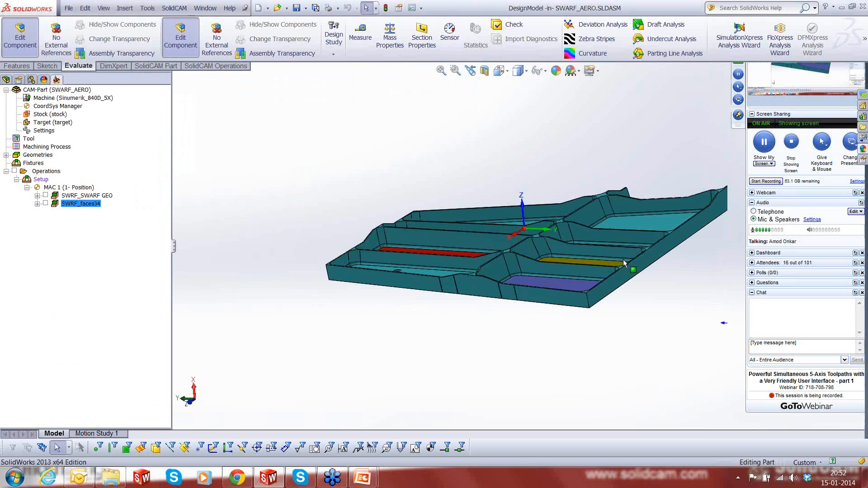
middle_click_drag(502, 276, 654, 379)
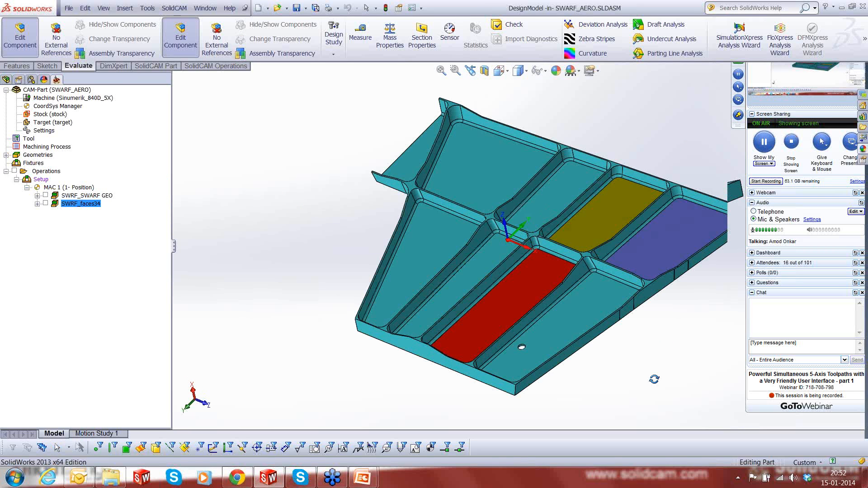
scroll(706, 235, "down", 3)
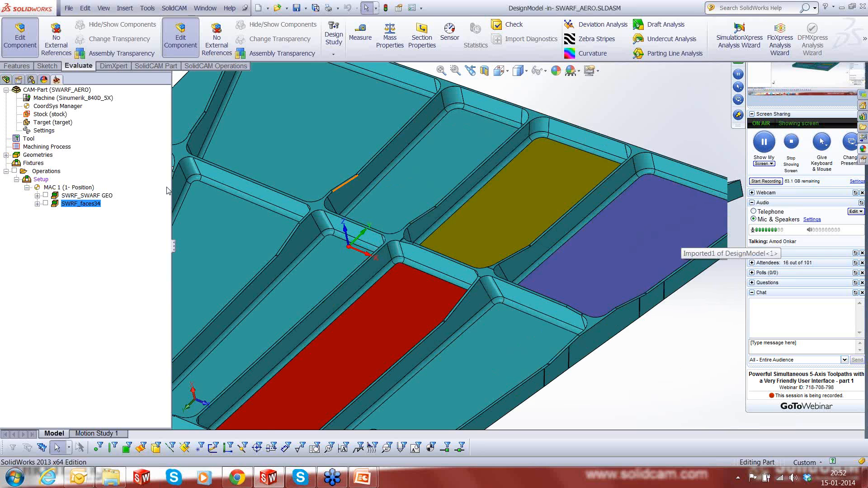
right_click(97, 204)
left_click(123, 112)
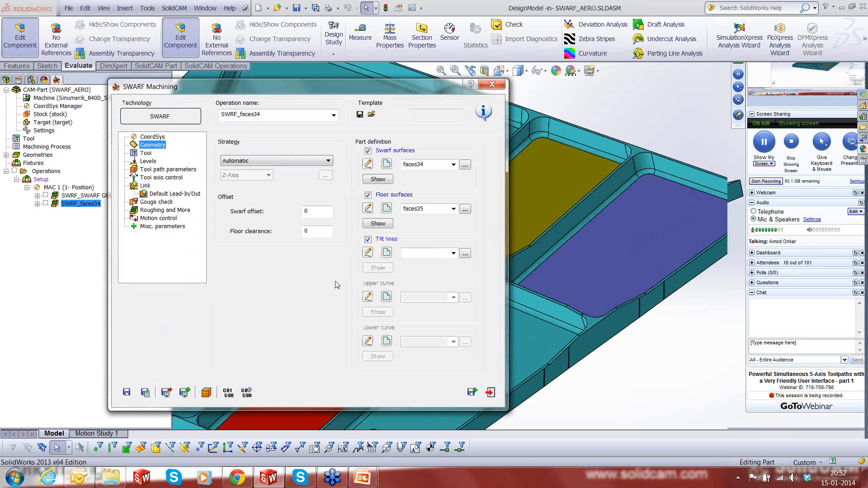
left_click(387, 252)
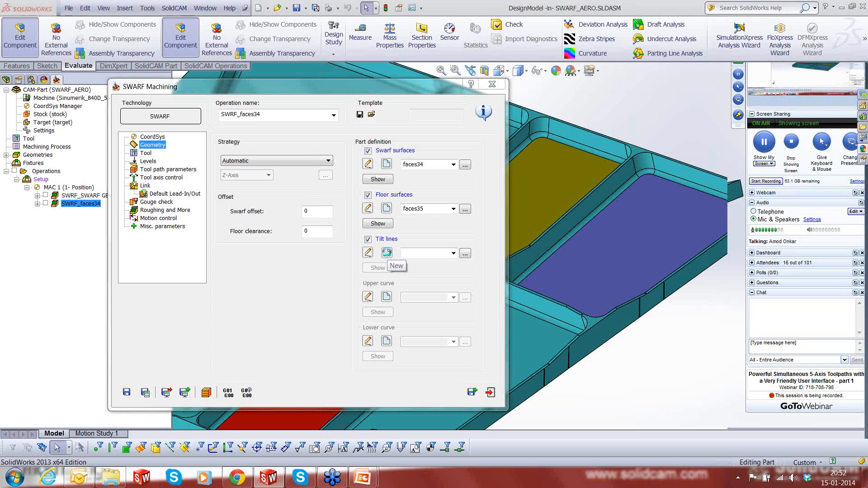
left_click(387, 252)
Add both side edges of the corner between the dividing wall and outer end wall as separate tilt line chains pointing upward.
scroll(647, 170, "down", 6)
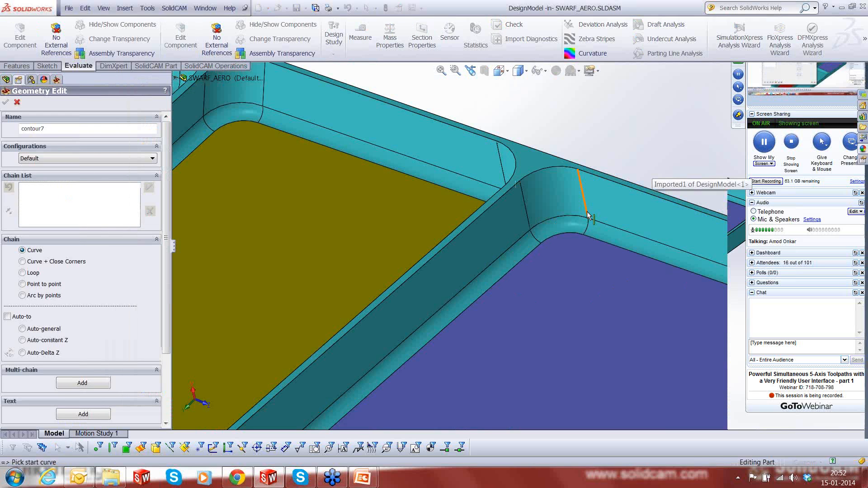
left_click(588, 216)
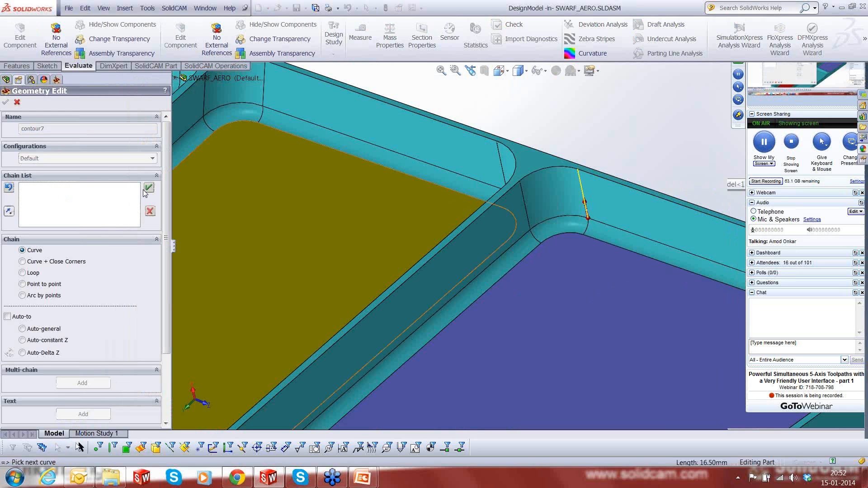
left_click(530, 228)
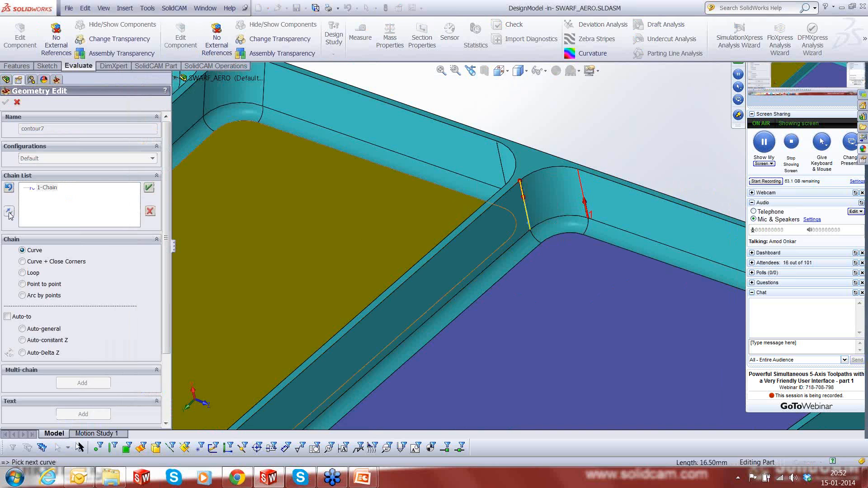
left_click(390, 149)
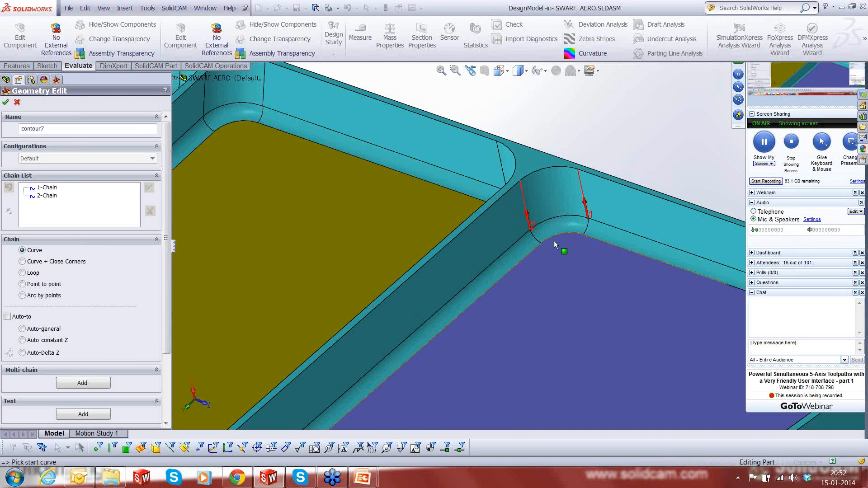
Add both side edges of the blue pocket's corner between the dividing wall and inner cross wall as separate tilt line chains pointing upward.
scroll(555, 244, "up", 5)
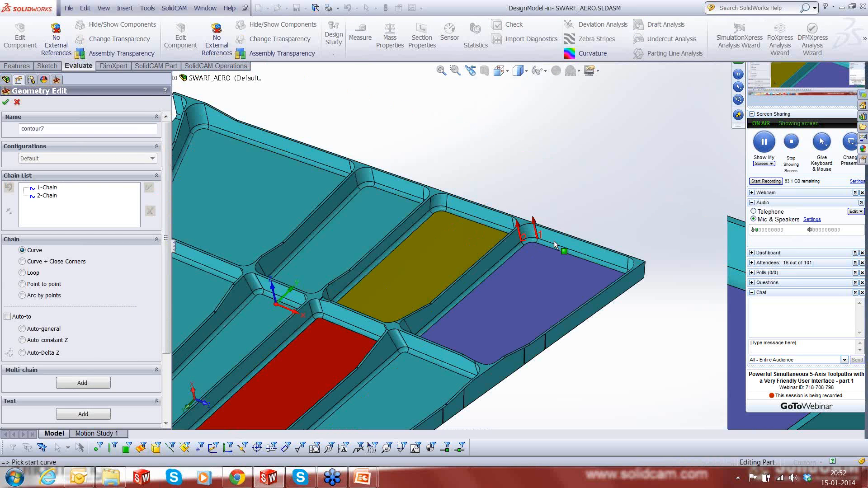
key("f")
middle_click_drag(581, 234, 531, 320)
scroll(531, 320, "down", 4)
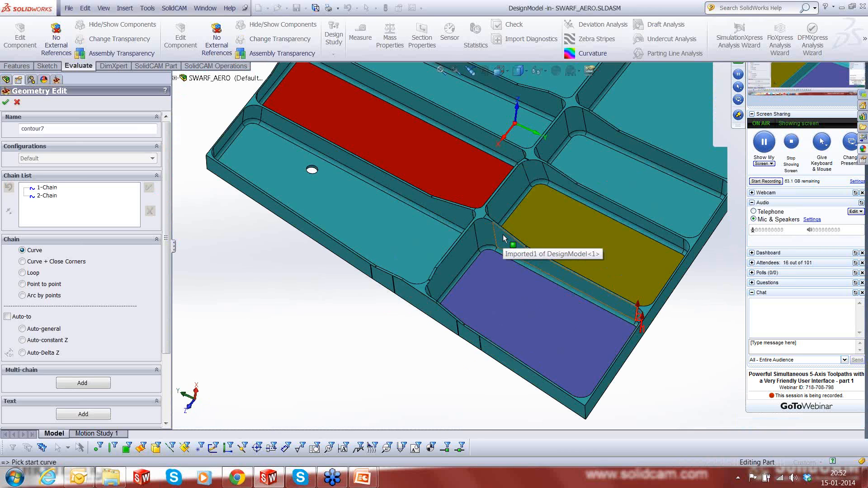
scroll(503, 238, "down", 4)
left_click(493, 262)
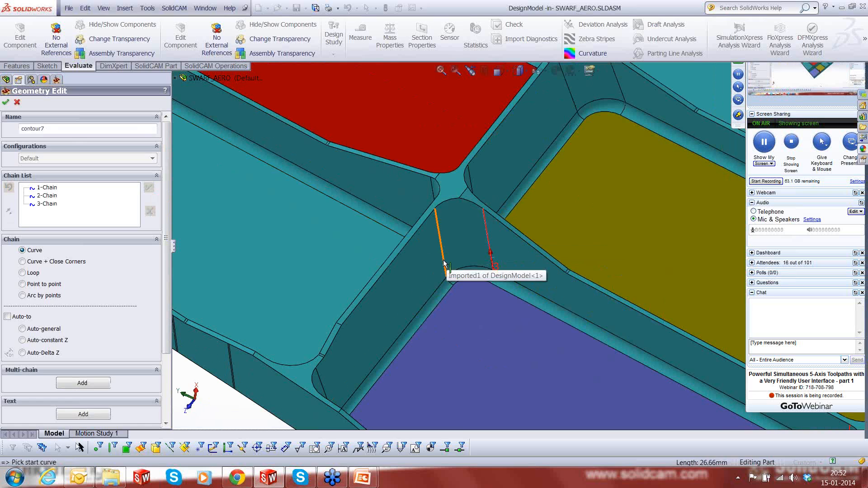
left_click(149, 187)
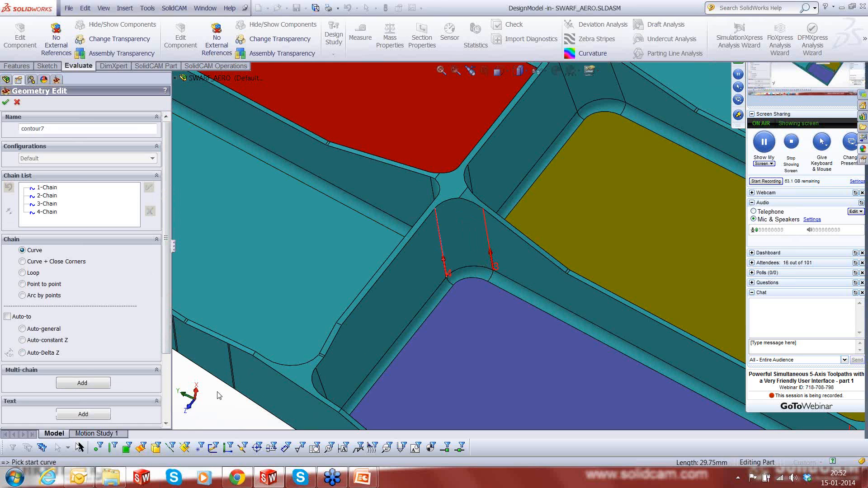
Add both vertical edges of the corner between the inner cross wall and outer side wall as separate tilt line chains.
scroll(547, 313, "up", 4)
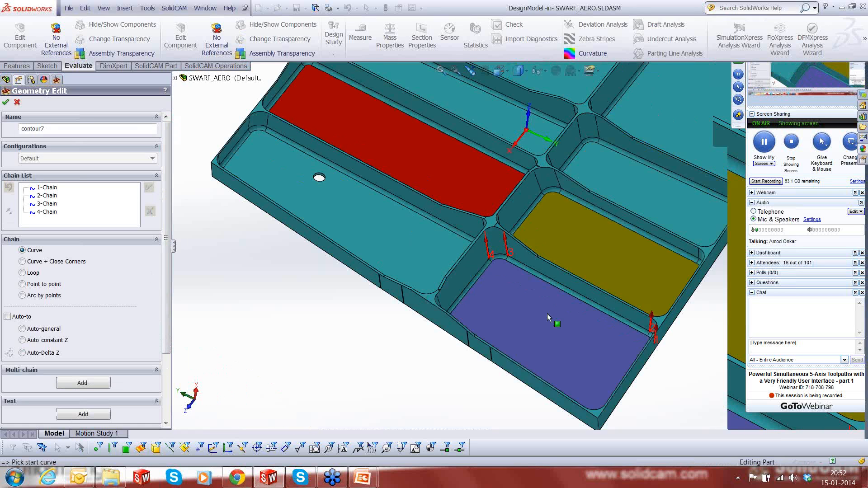
middle_click_drag(547, 314, 438, 275)
scroll(534, 272, "down", 5)
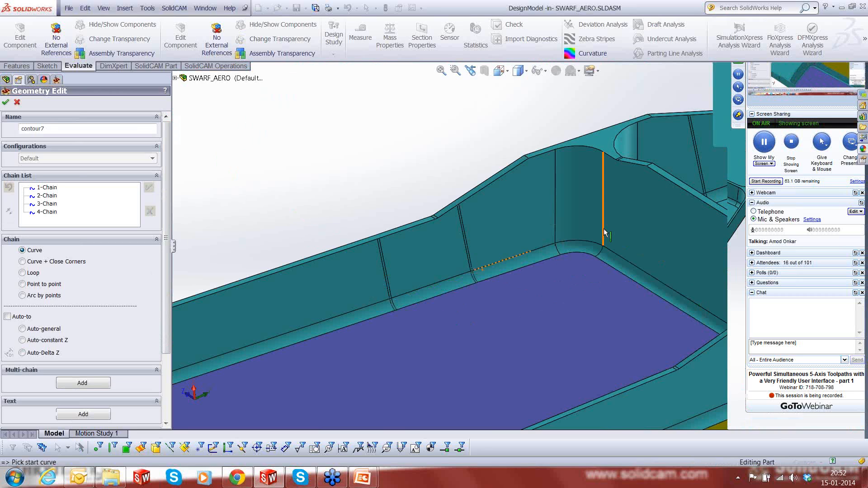
left_click(604, 232)
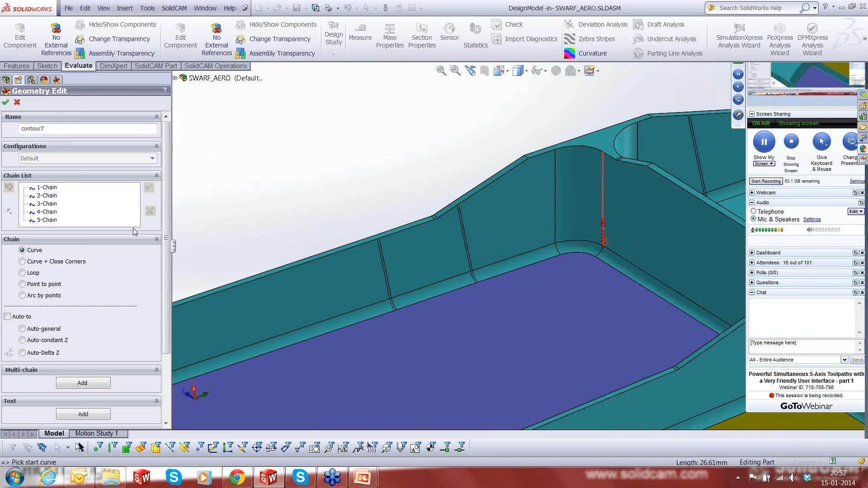
left_click(556, 238)
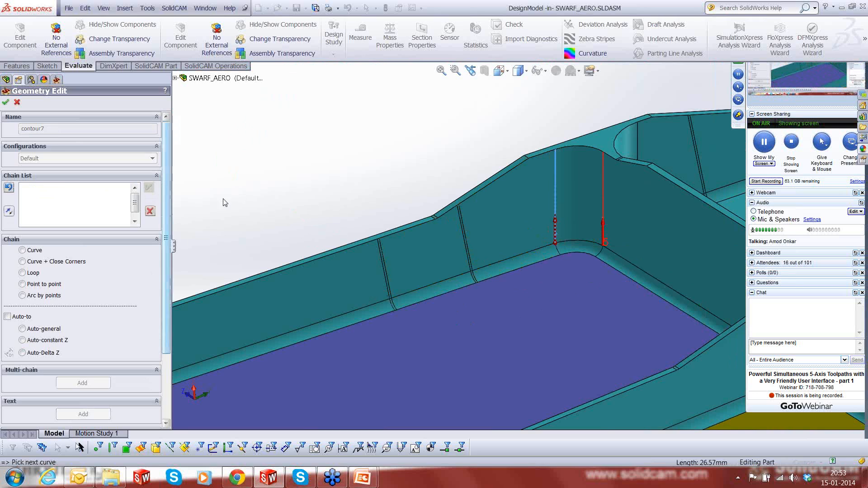
Add one upward edge at each of the two bends in the outer side wall as separate tilt line chains.
scroll(488, 275, "down", 1)
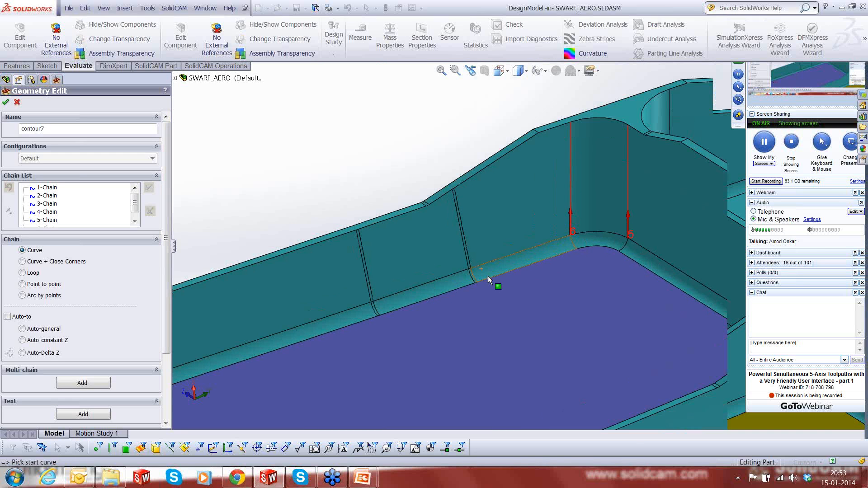
scroll(487, 276, "down", 1)
left_click(468, 260)
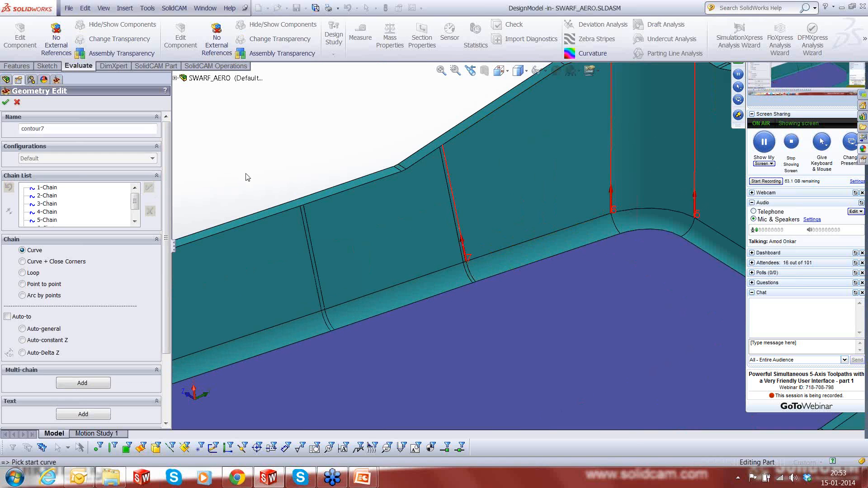
key("z")
scroll(247, 178, "up", 1)
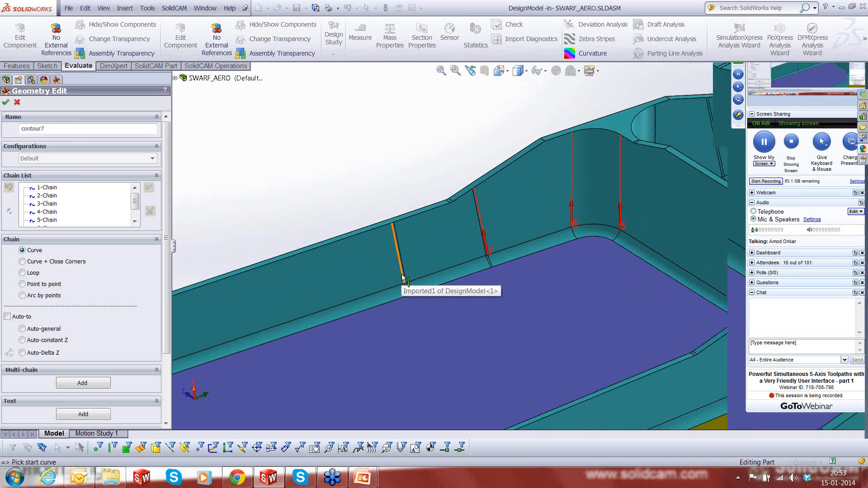
left_click(401, 274)
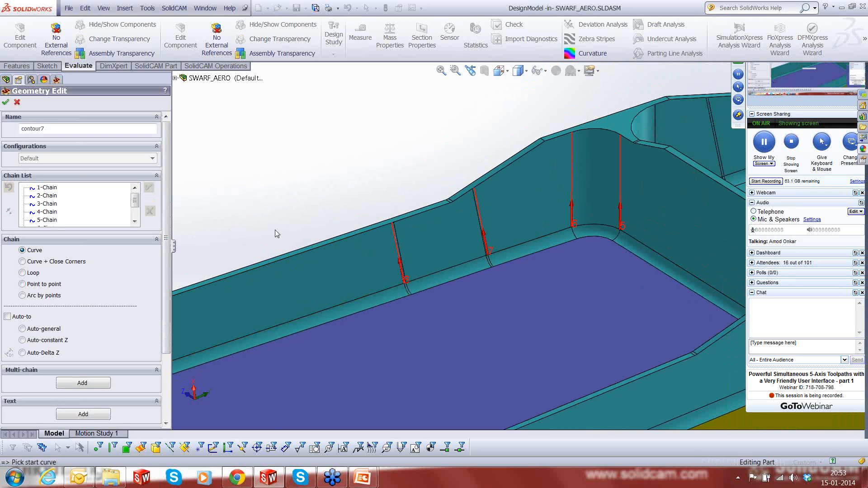
Add both side edges of the corner between the outer side wall and outer end wall as separate tilt line chains.
key("z")
middle_click_drag(276, 237, 418, 222)
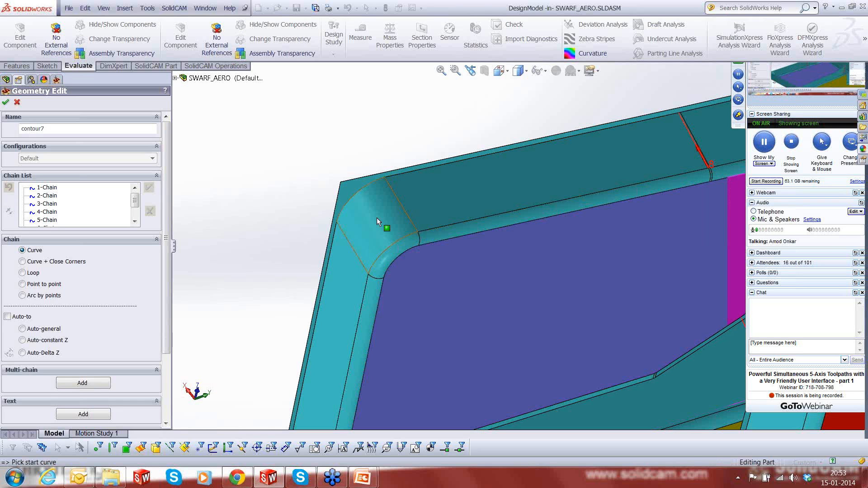
left_click(376, 218)
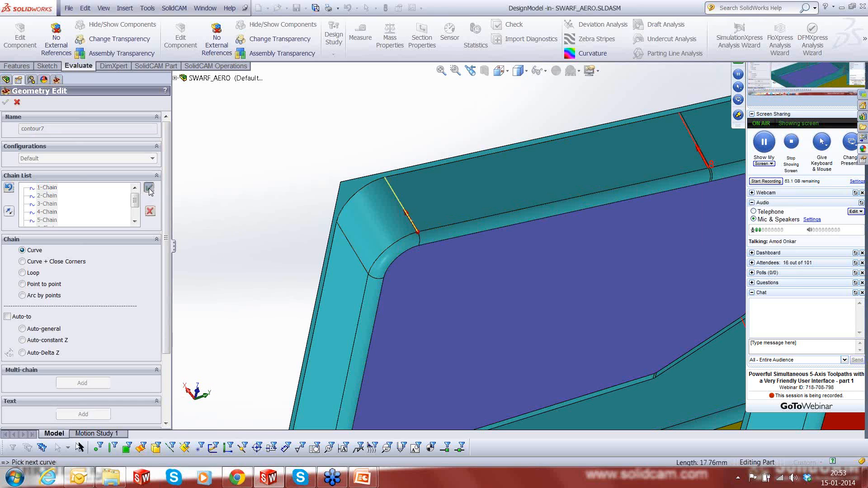
left_click(360, 260)
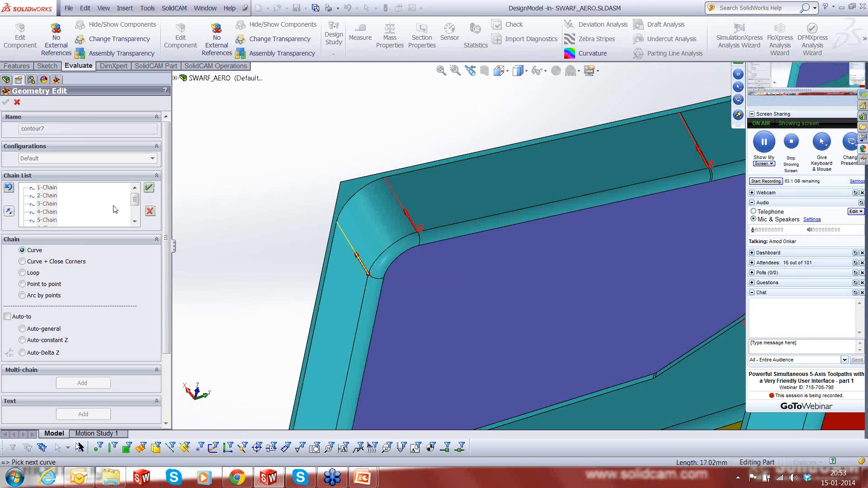
left_click(149, 187)
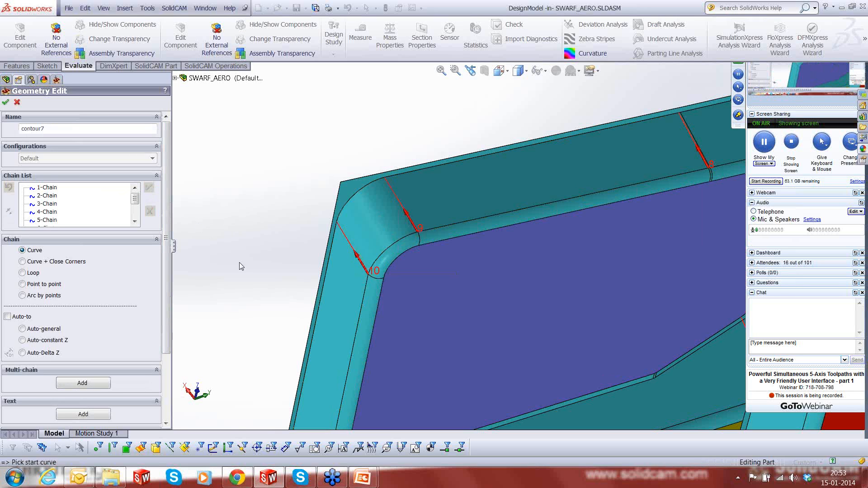
Try to accept the ten-chain tilt line geometry and return to the SWARF operation.
scroll(239, 267, "up", 6)
left_click(5, 103)
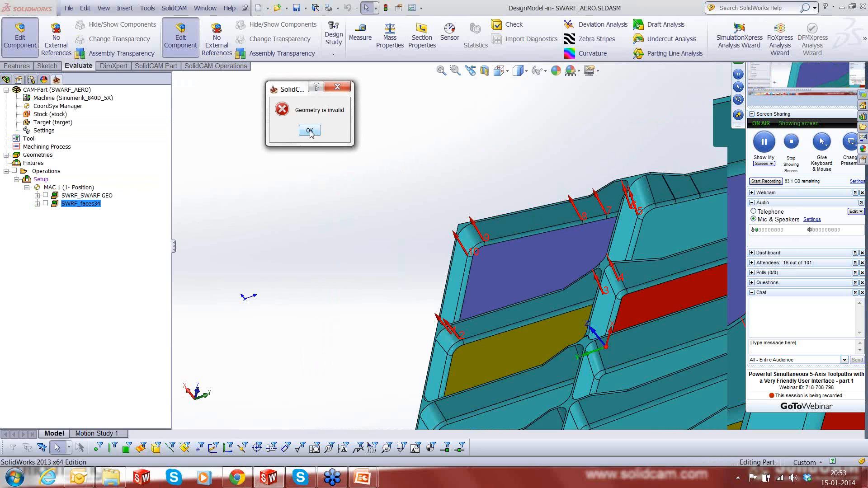
left_click(309, 130)
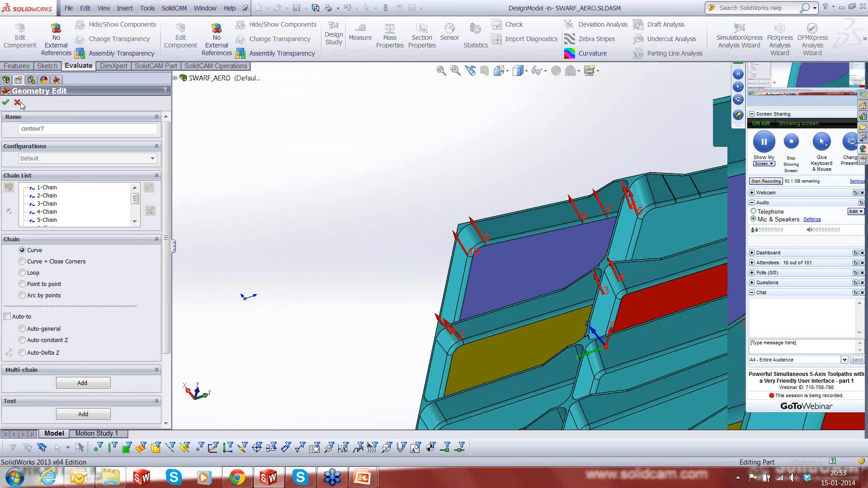
left_click(6, 103)
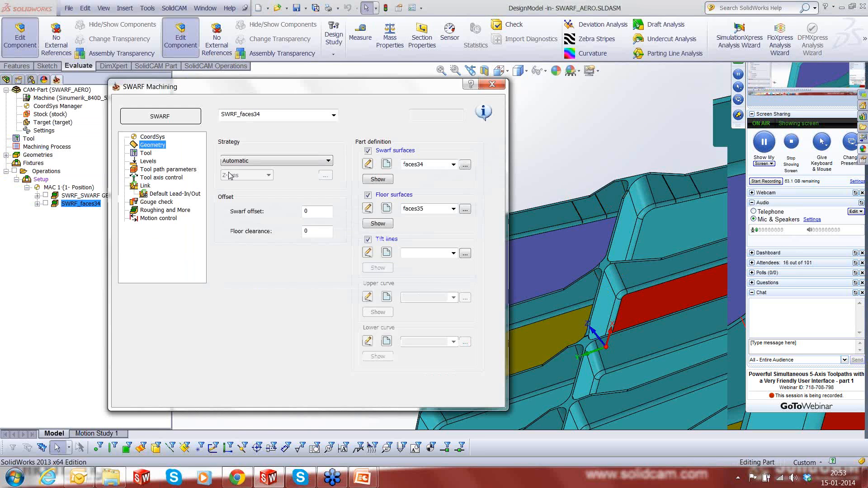
Assign the existing contour5 geometry as the operation's tilt lines, then save and calculate the operation.
left_click(454, 254)
left_click(466, 252)
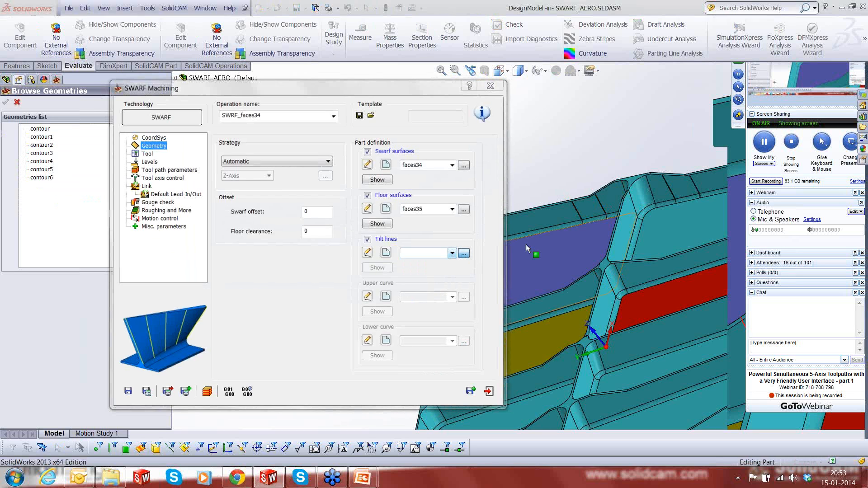
double_click(44, 167)
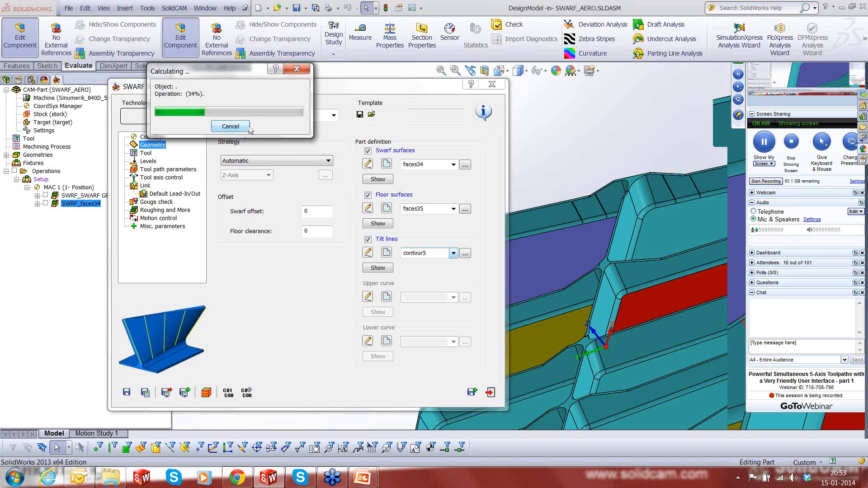
Simulate the recalculated operation, examine its toolpath around the blue pocket, and close both the simulation and the operation.
left_click(206, 393)
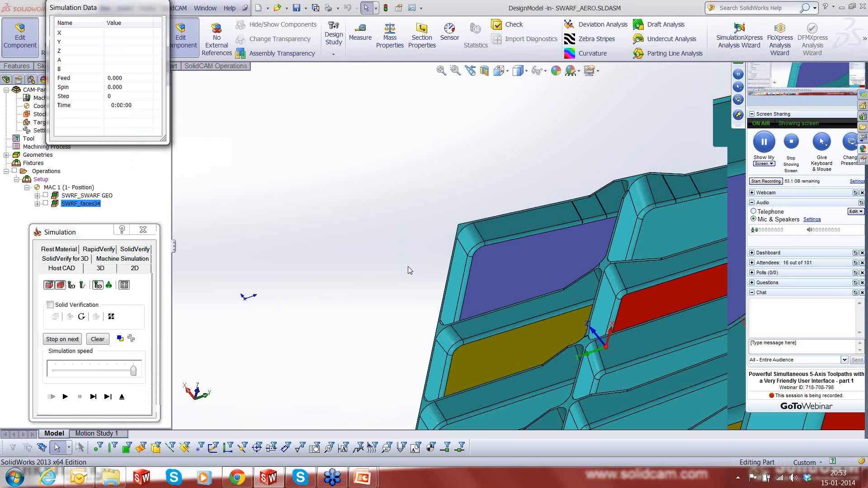
middle_click_drag(409, 271, 520, 271)
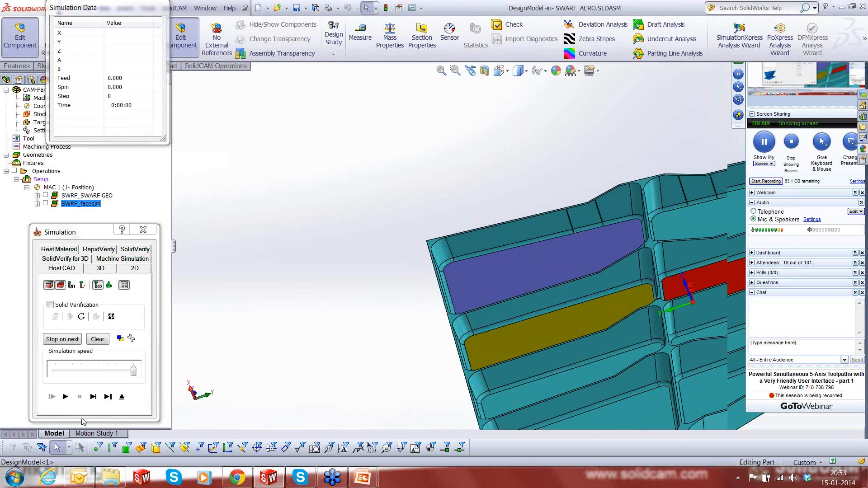
left_click(94, 397)
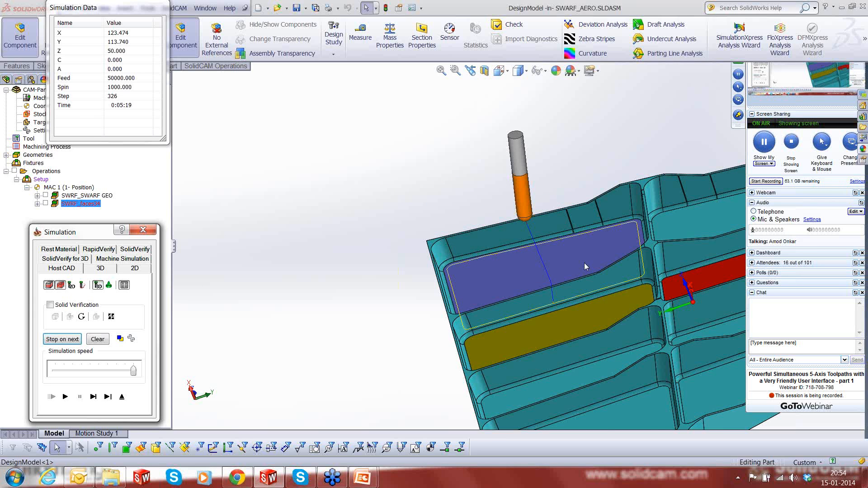
middle_click_drag(585, 262, 619, 267)
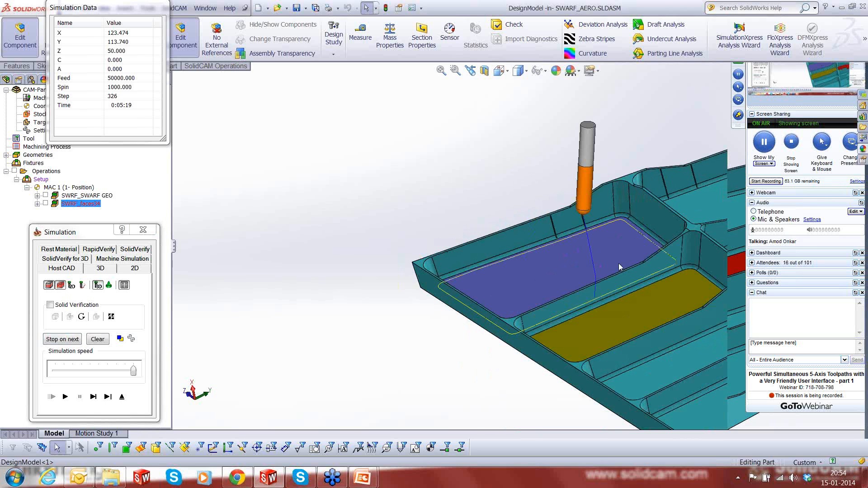
scroll(656, 286, "up", 2)
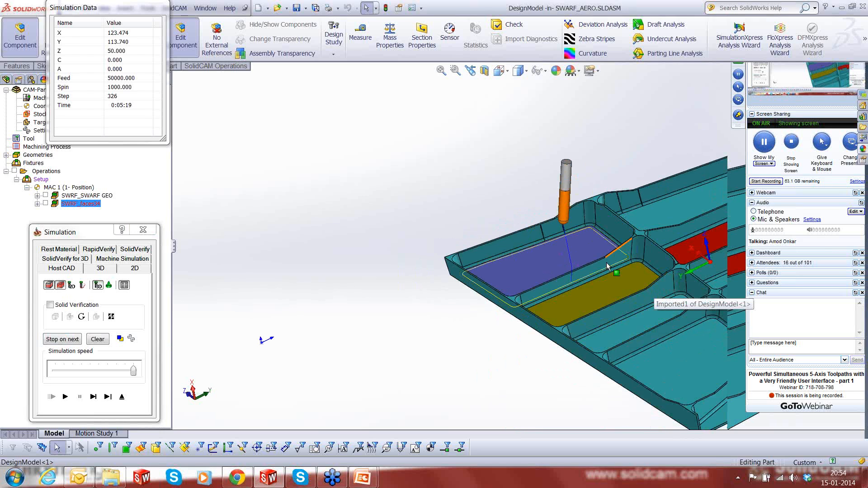
scroll(606, 267, "down", 2)
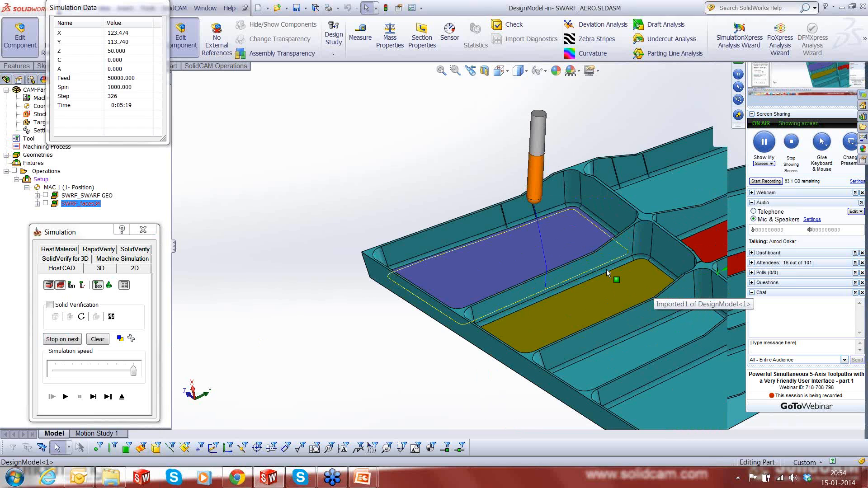
scroll(602, 240, "down", 2)
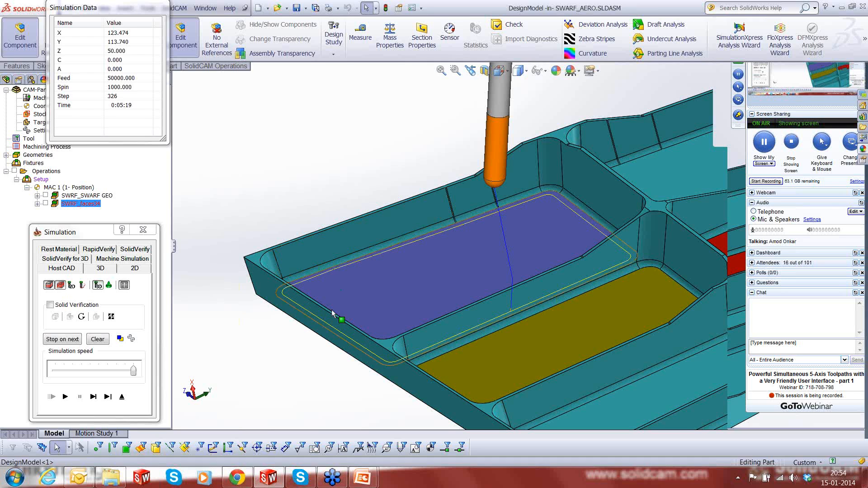
scroll(355, 334, "up", 2)
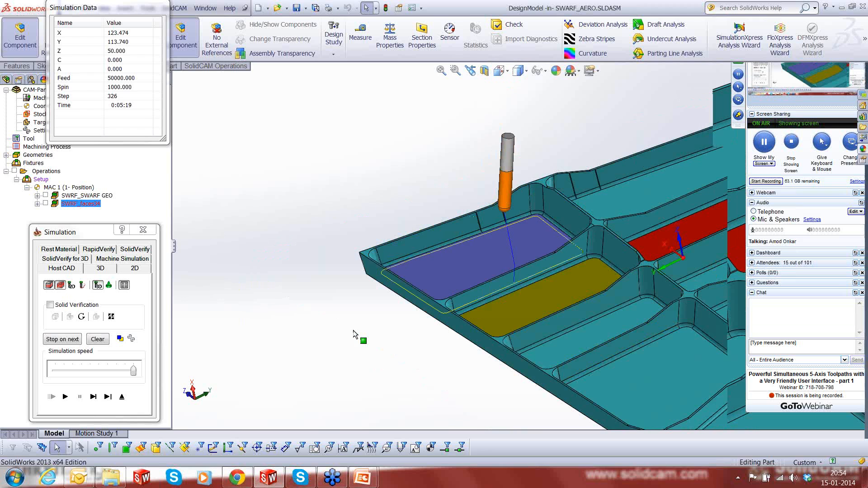
scroll(353, 334, "up", 1)
left_click(122, 397)
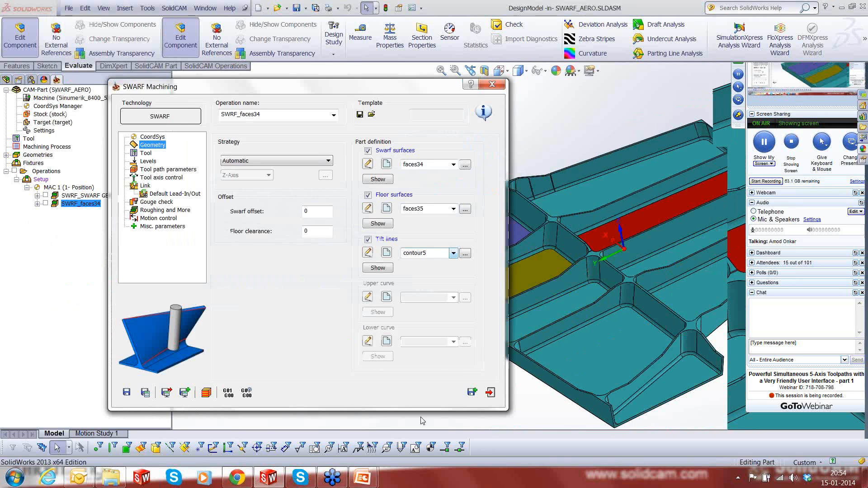
left_click(488, 392)
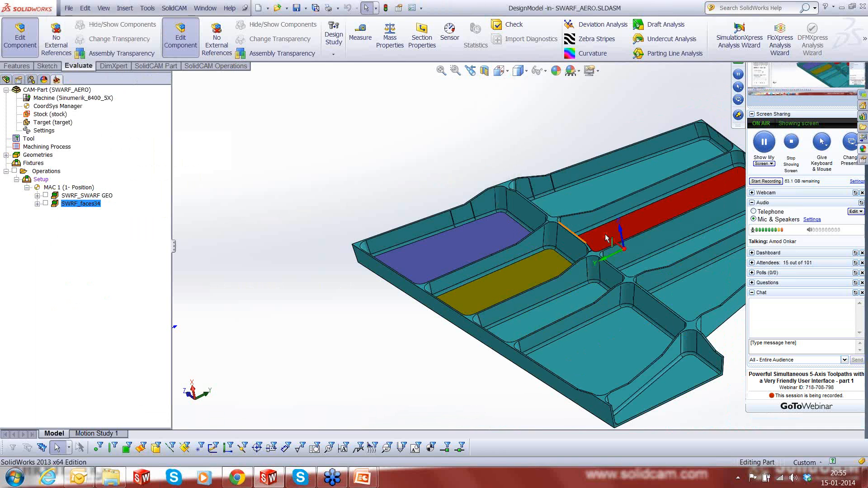
scroll(605, 234, "down", 1)
middle_click_drag(571, 256, 552, 269)
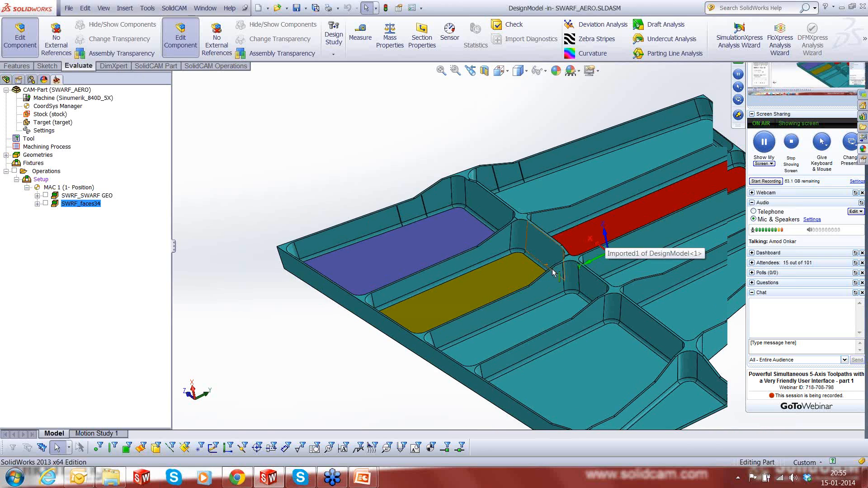
scroll(623, 255, "up", 2)
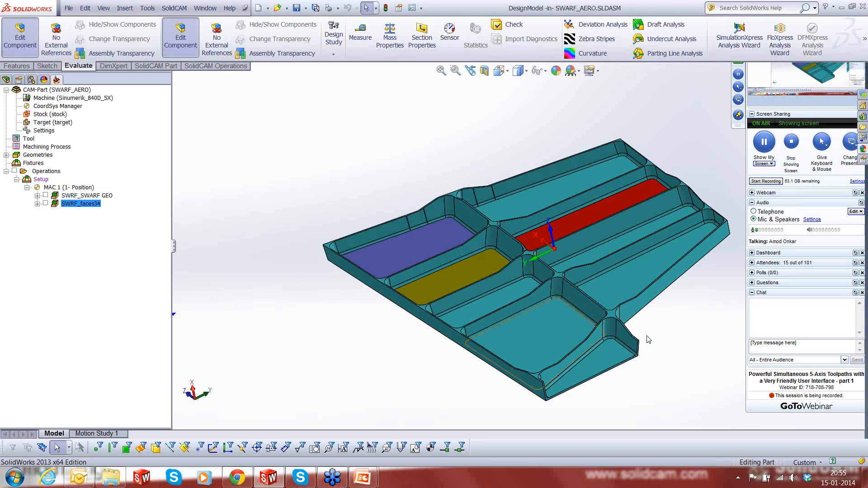
scroll(649, 339, "up", 2)
scroll(633, 294, "down", 3)
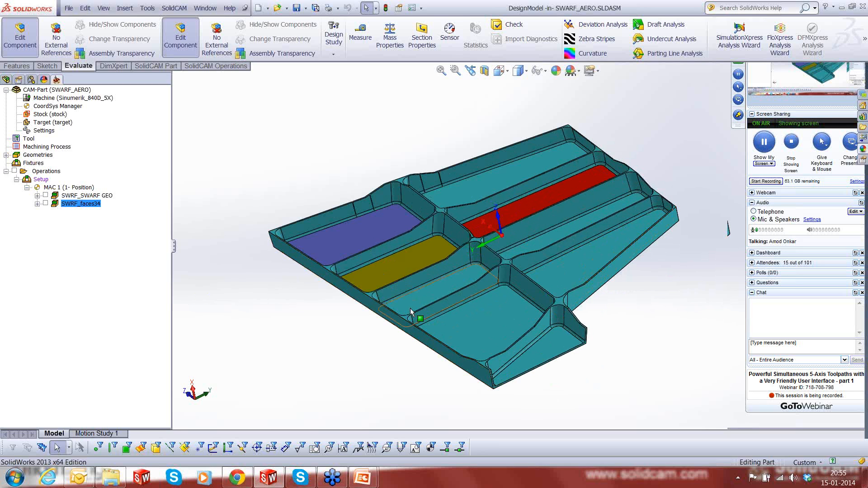
Open the recent CAM-Part MULTIBLADE_1.PRT from the Webinar-5X Impeller folder.
left_click(175, 8)
mouse_move(203, 216)
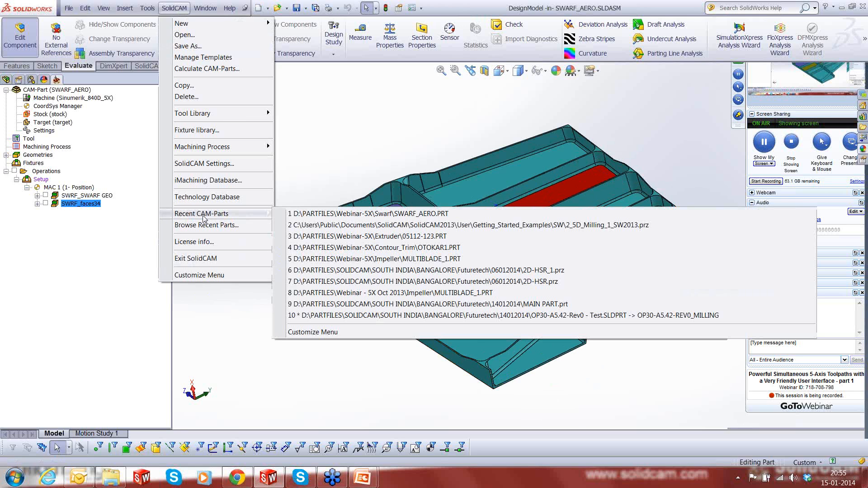
left_click(412, 260)
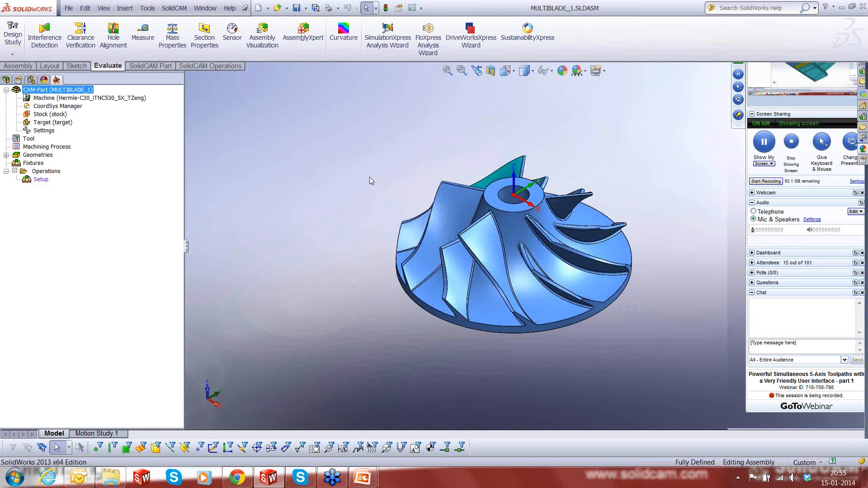
Add a Multiblade Machining operation to the impeller part with Roughing as its technology.
middle_click_drag(370, 177, 475, 338)
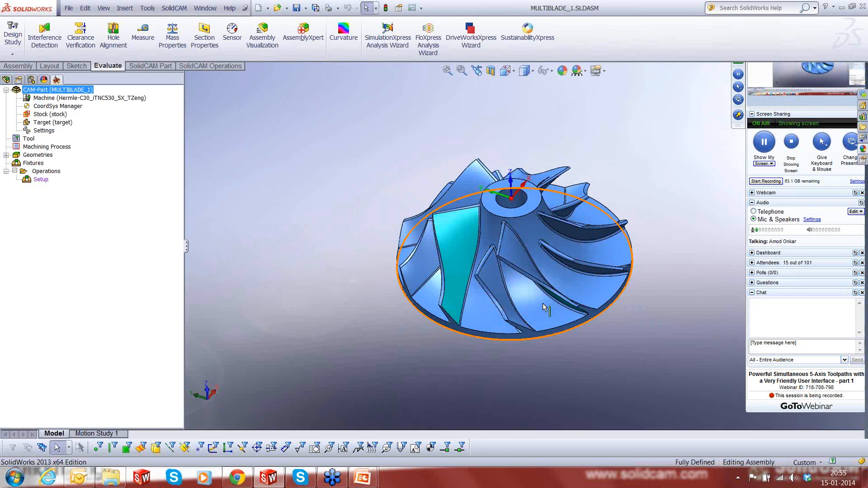
scroll(544, 307, "down", 2)
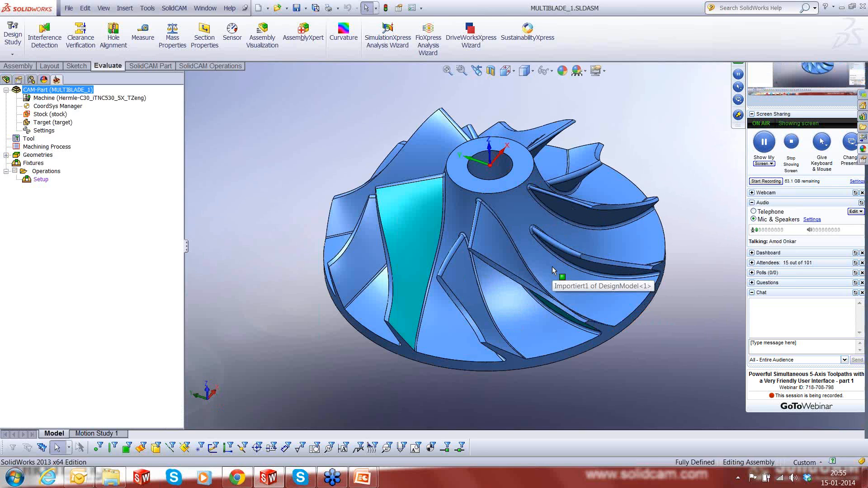
scroll(552, 267, "down", 1)
middle_click_drag(479, 291, 677, 321)
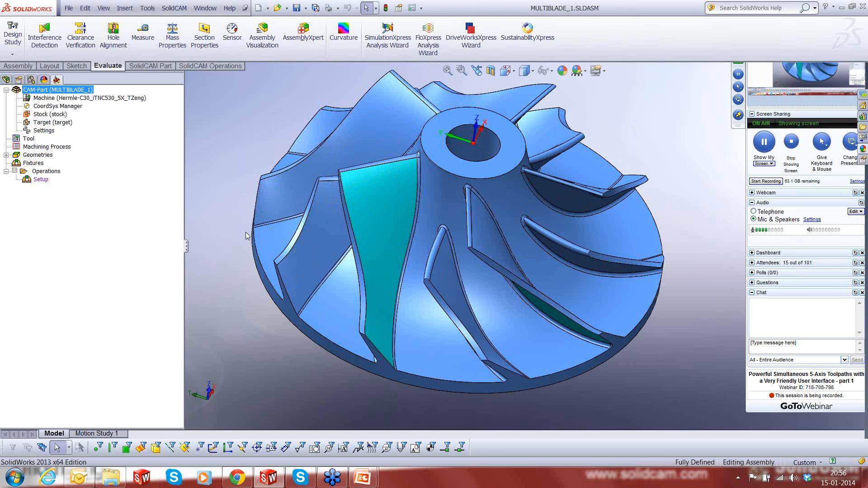
key("f")
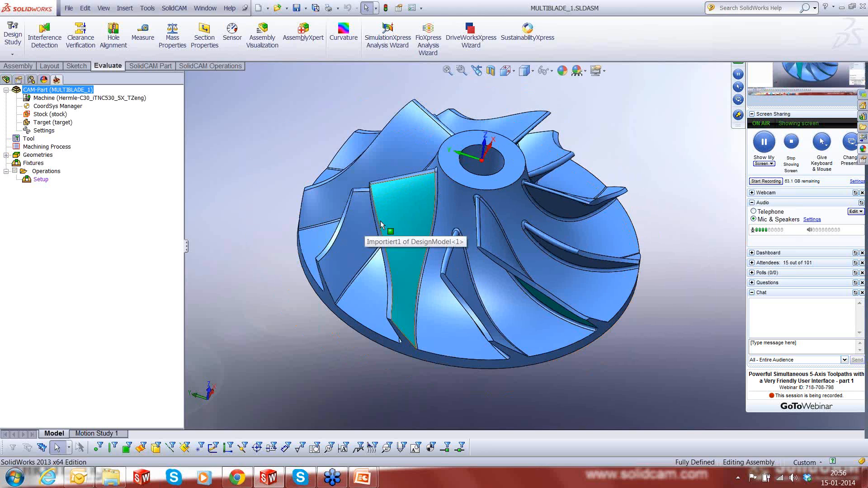
scroll(381, 225, "down", 2)
right_click(57, 172)
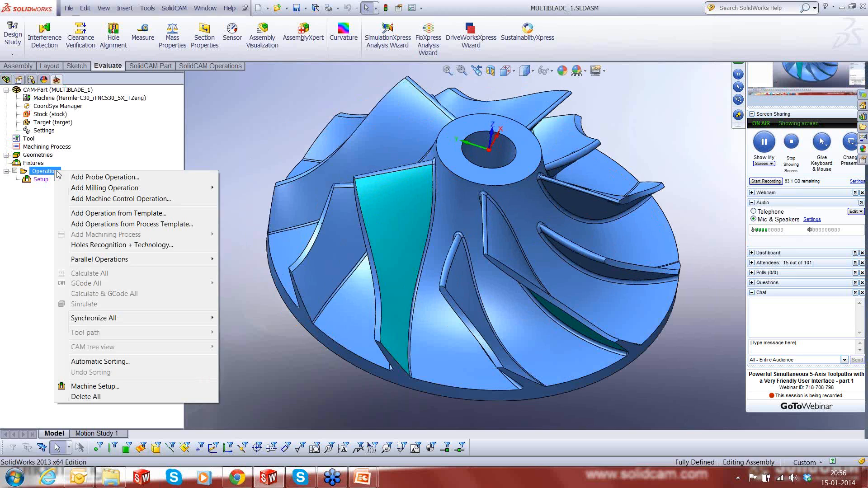
mouse_move(104, 187)
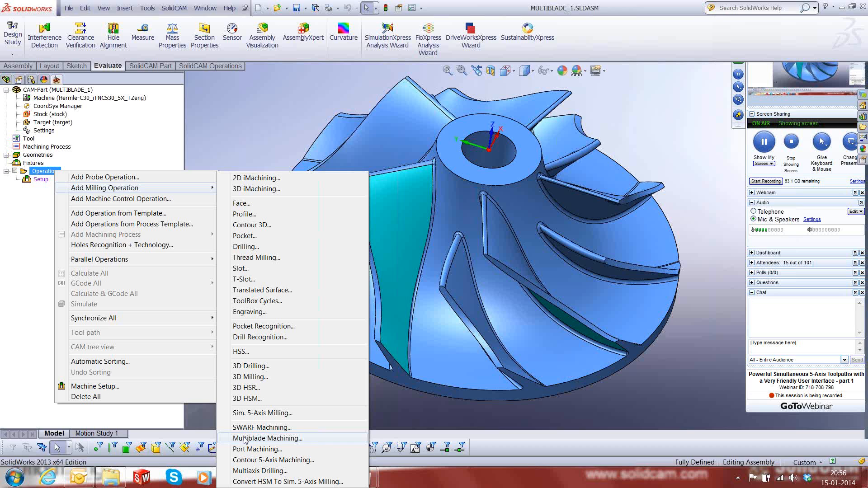
left_click(245, 438)
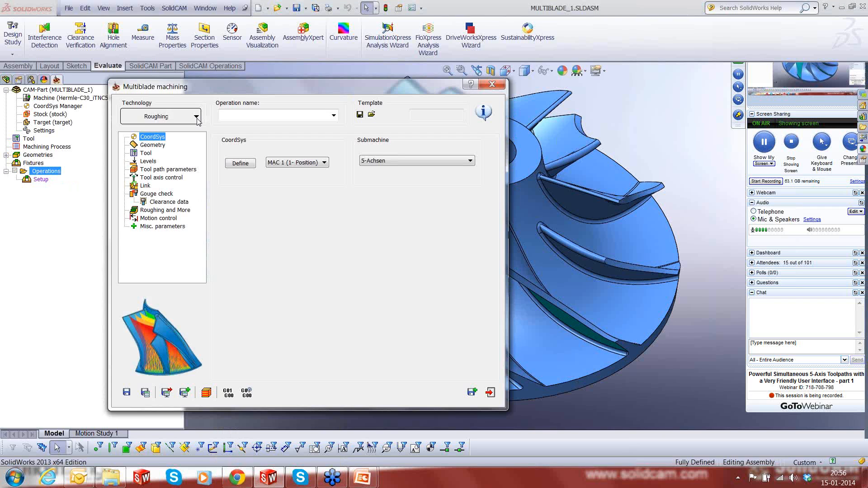
left_click(196, 118)
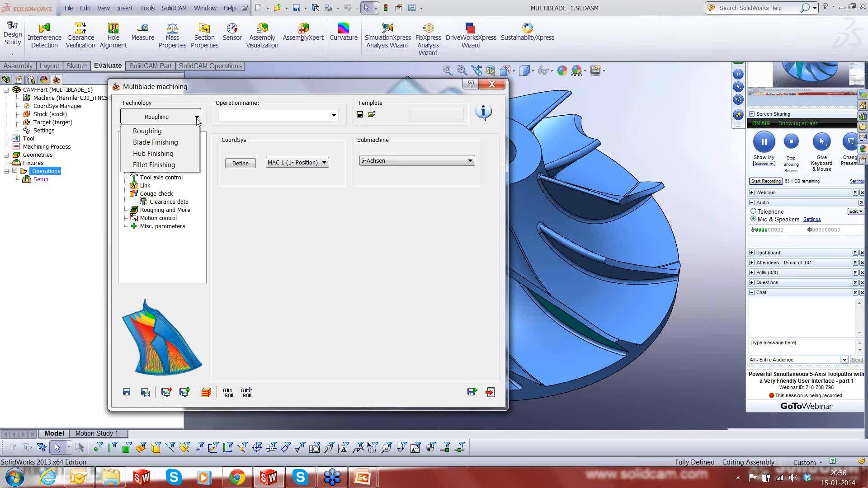
left_click(149, 131)
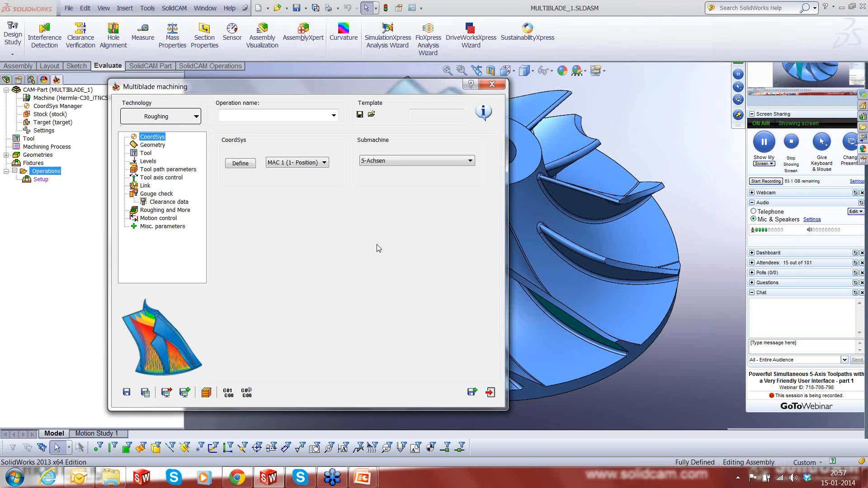
Set the operation's geometry strategy to Offset between Hub and Shroud, trying Offset from Shroud first.
left_click(153, 145)
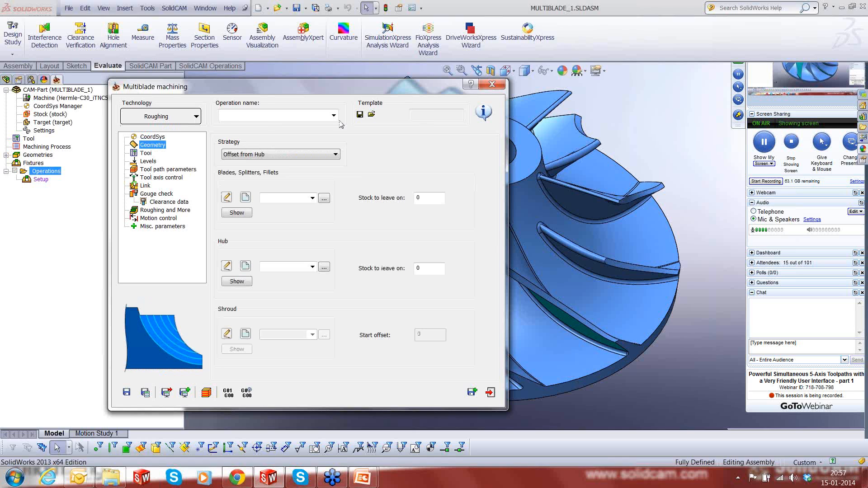
left_click(336, 155)
left_click(337, 156)
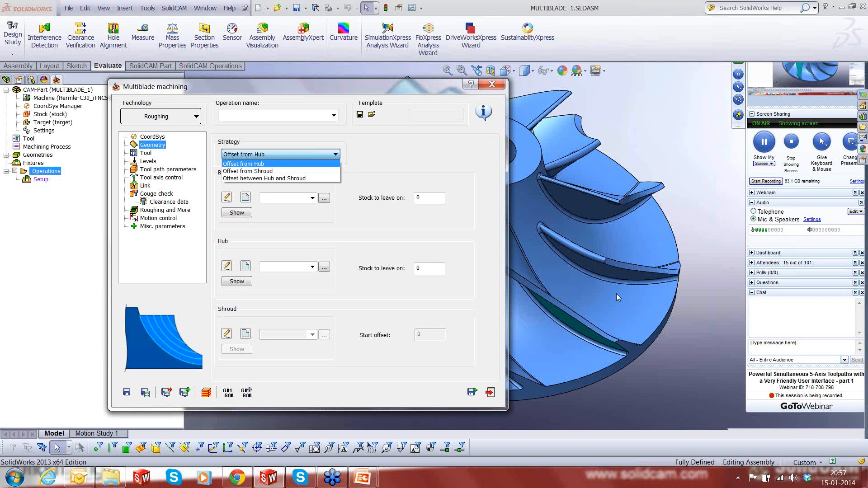
left_click(271, 173)
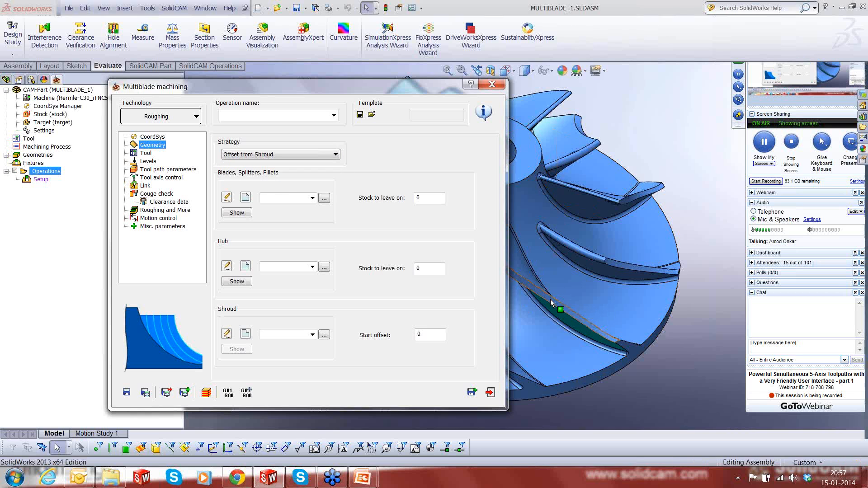
left_click(569, 313)
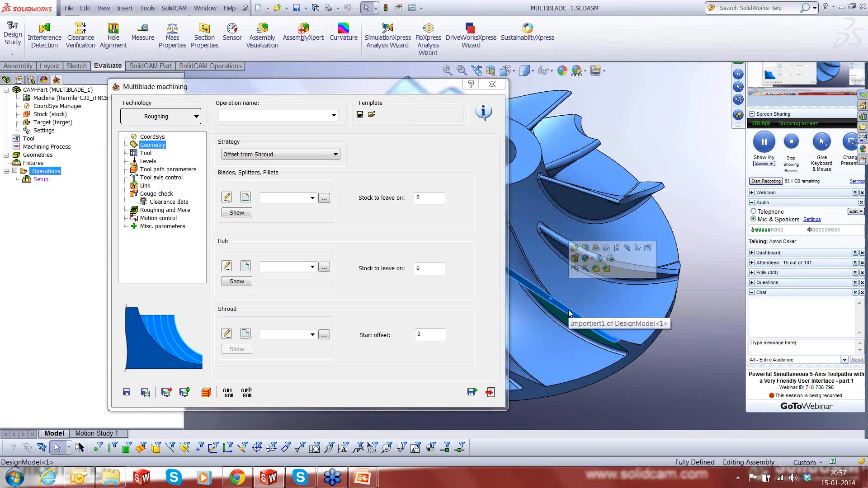
left_click(284, 155)
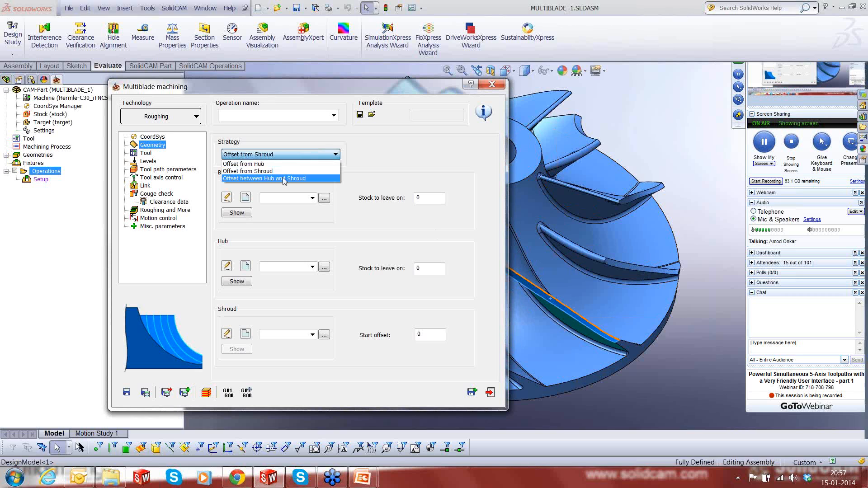
left_click(284, 178)
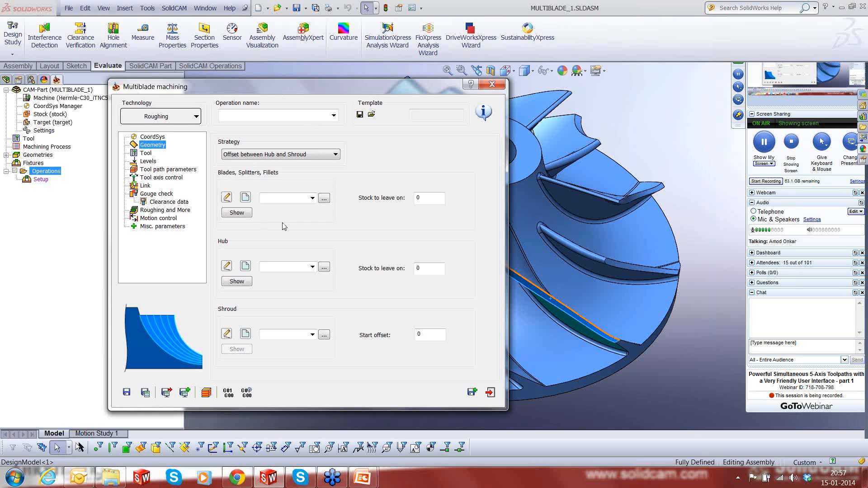
Preview the existing faces geometry on the impeller and assign it as the blades, splitters and fillets.
left_click(324, 198)
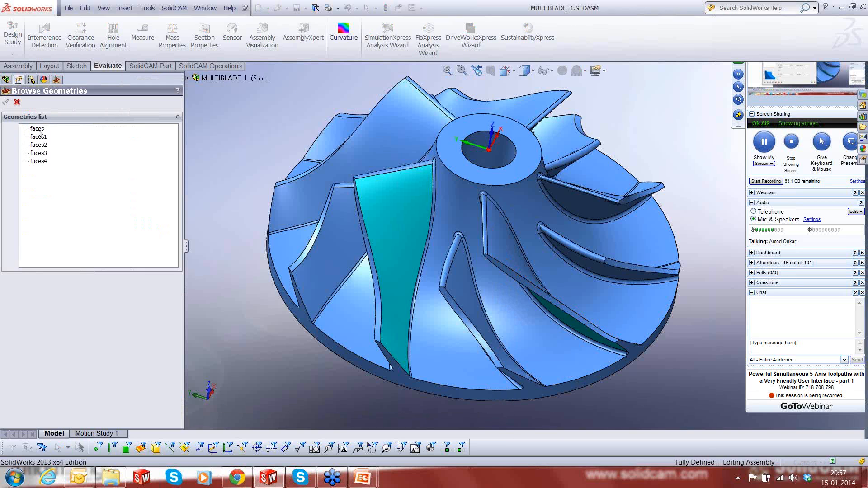
left_click(38, 130)
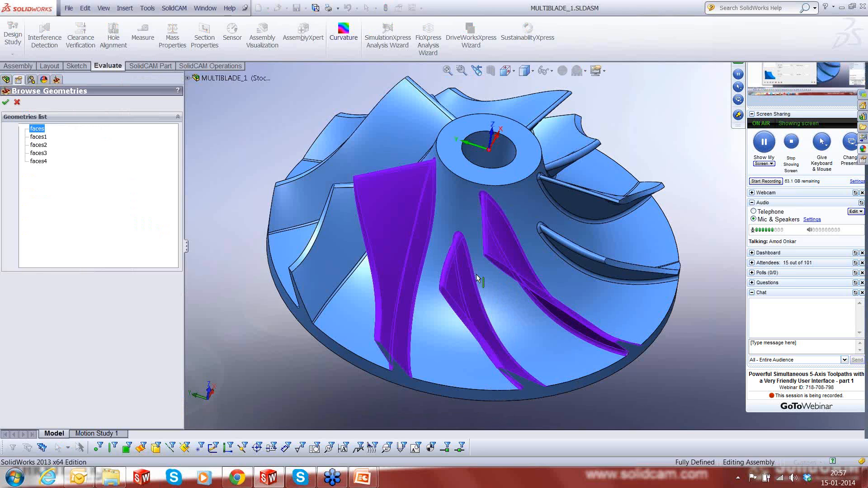
middle_click_drag(479, 279, 496, 355)
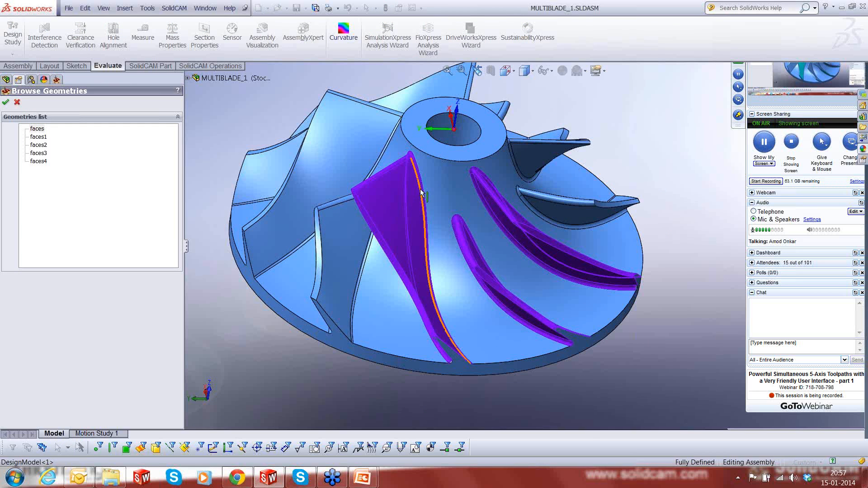
left_click(449, 210)
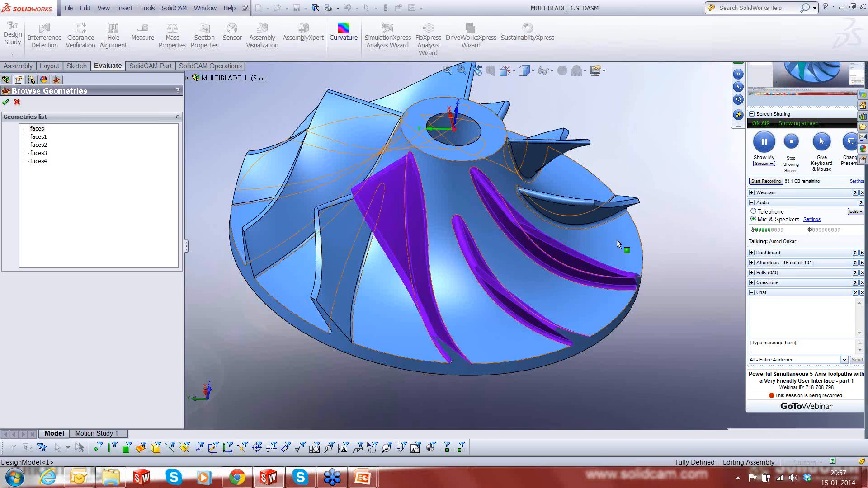
double_click(39, 131)
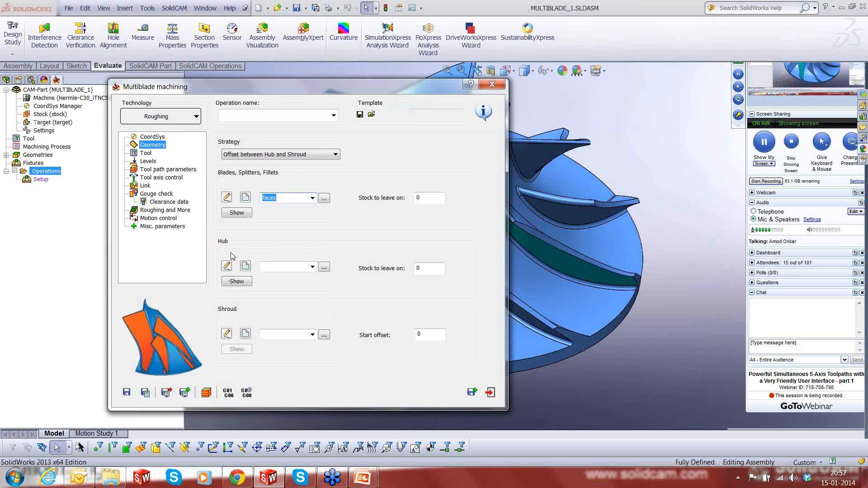
Assign the existing faces1 geometry as the hub and show it on the model to check it.
left_click(323, 268)
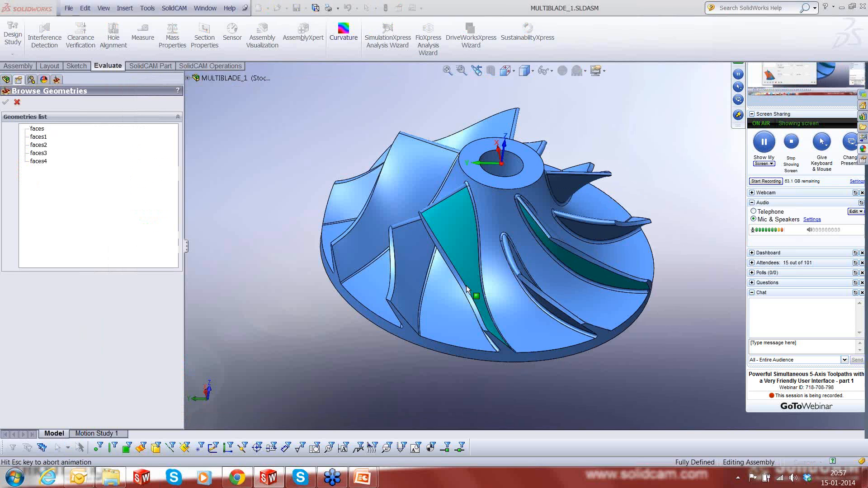
scroll(531, 214, "down", 3)
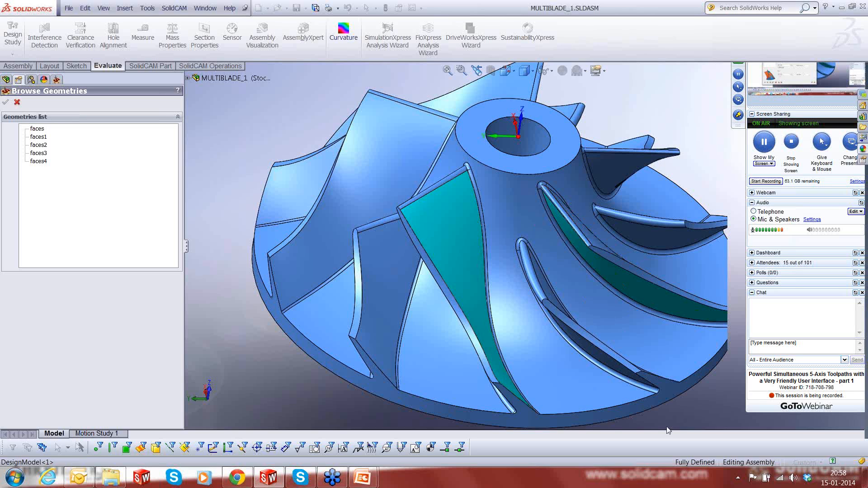
left_click(42, 137)
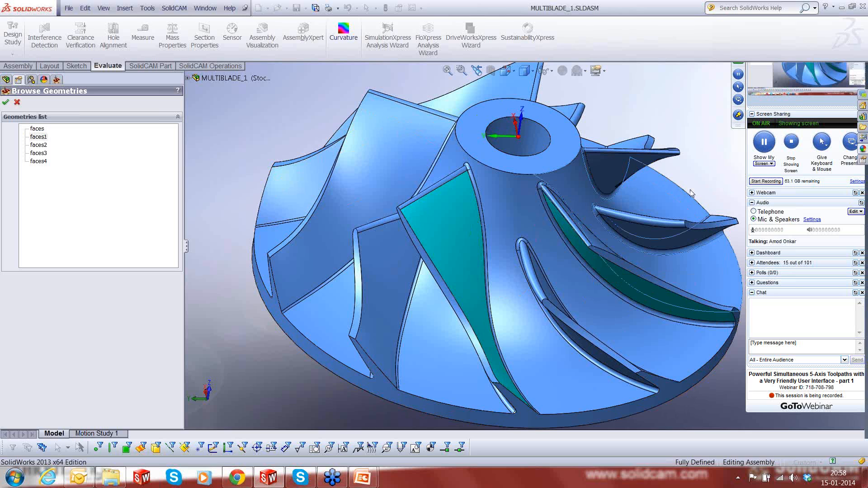
middle_click_drag(691, 193, 681, 195)
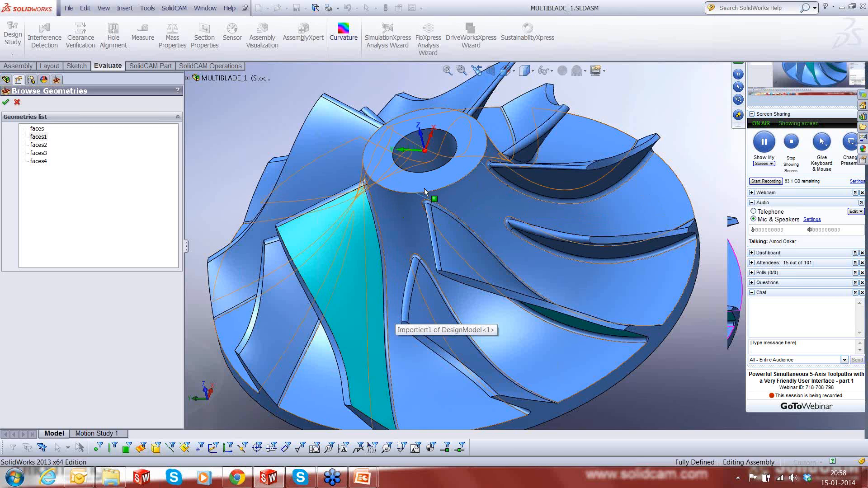
double_click(42, 138)
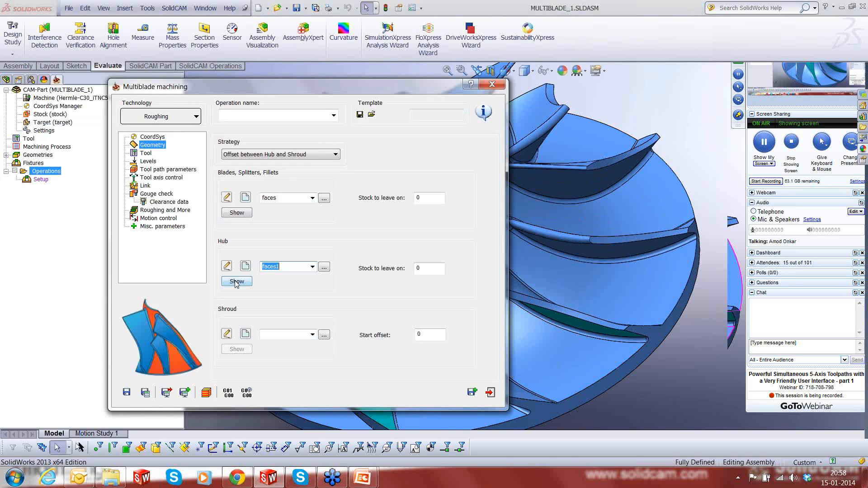
left_click(236, 283)
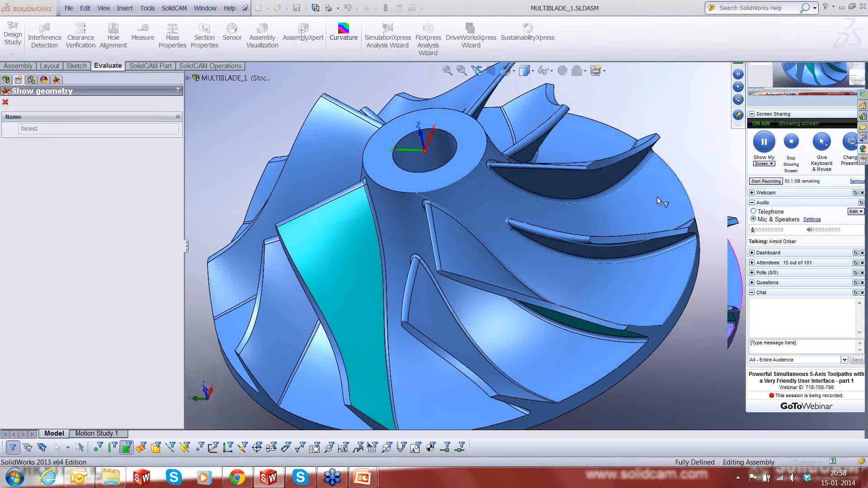
left_click(5, 102)
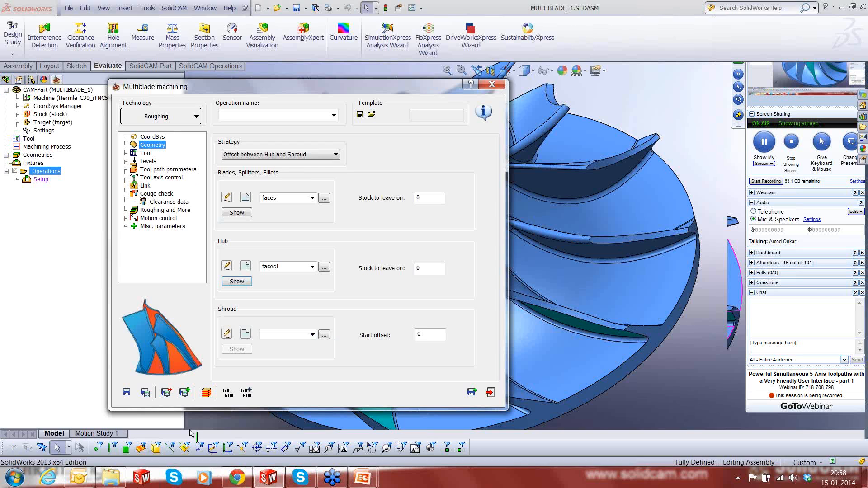
Assign the existing faces2 geometry as the shroud, and set the stock to leave to 0.2 on both the blades and the hub.
left_click(324, 336)
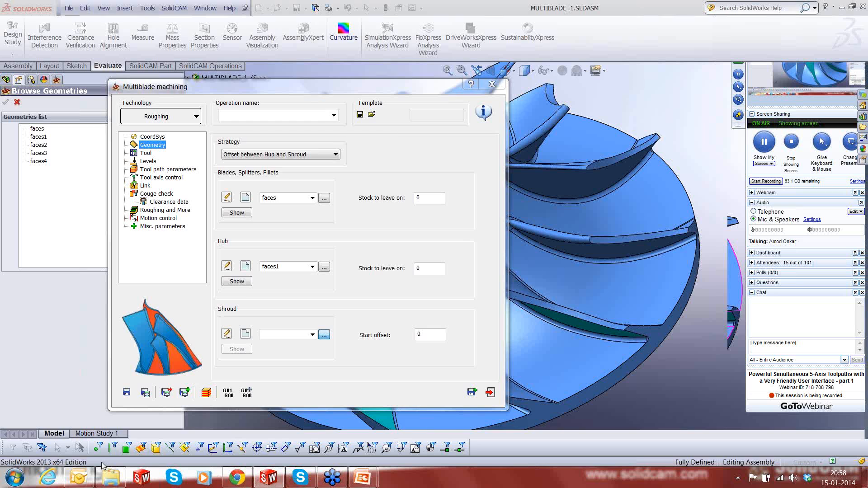
left_click(39, 146)
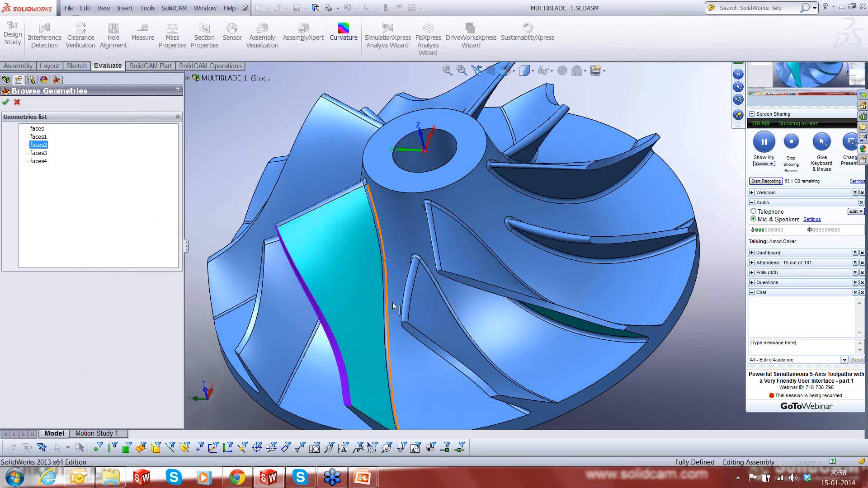
middle_click_drag(392, 303, 551, 305)
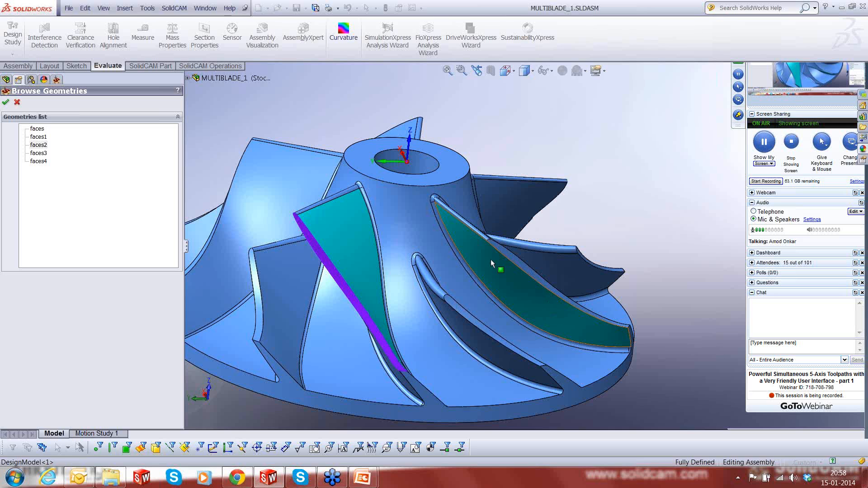
left_click(5, 104)
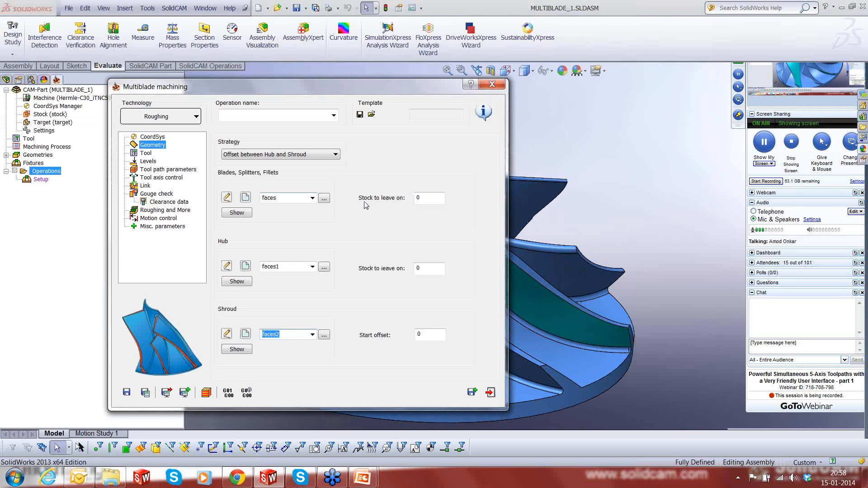
type("2")
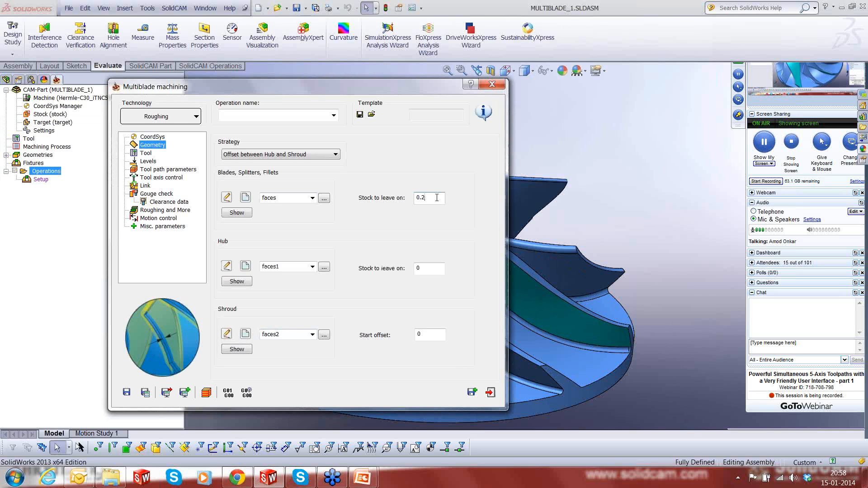
left_click(433, 267)
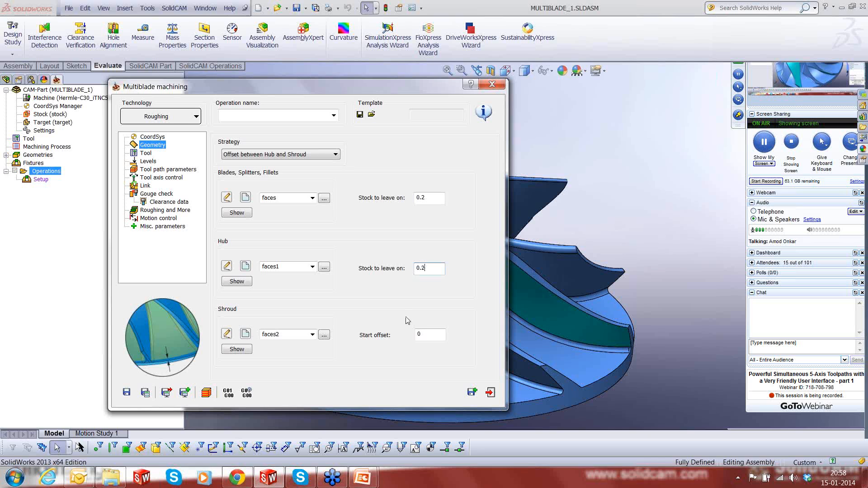
Assign tool 1, the 12 mm taper mill, to the roughing operation after previewing its picture with the holder.
left_click(144, 155)
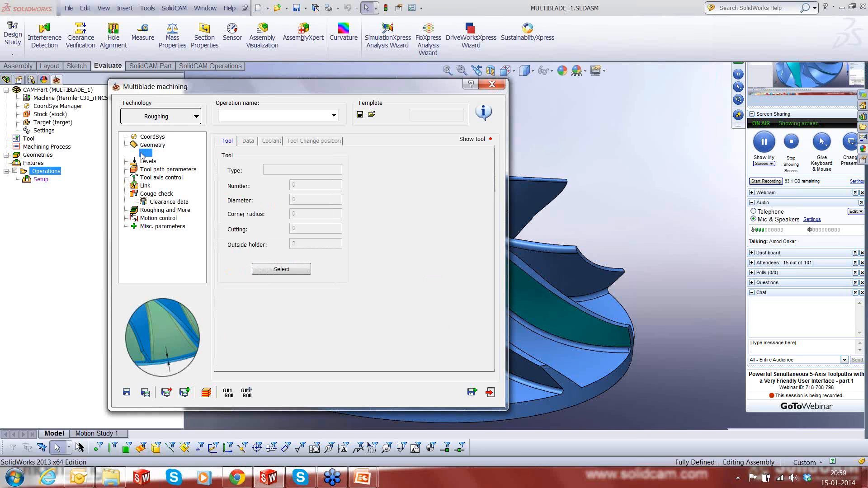
left_click(265, 276)
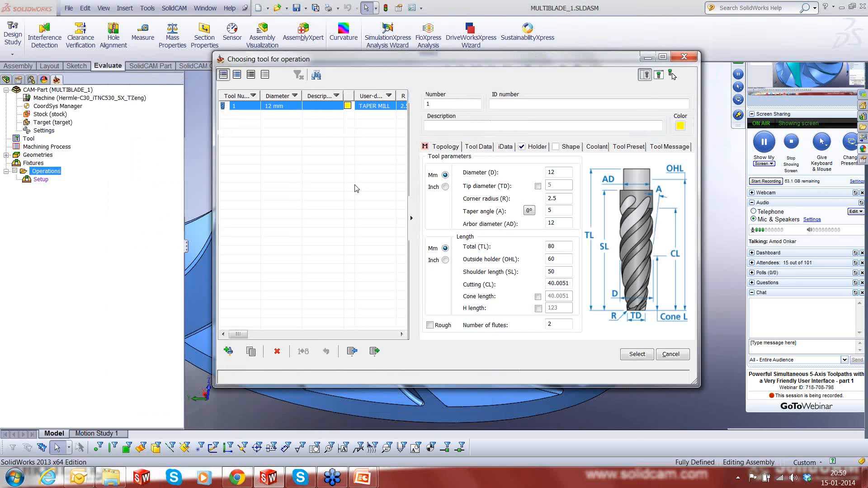
left_click(659, 75)
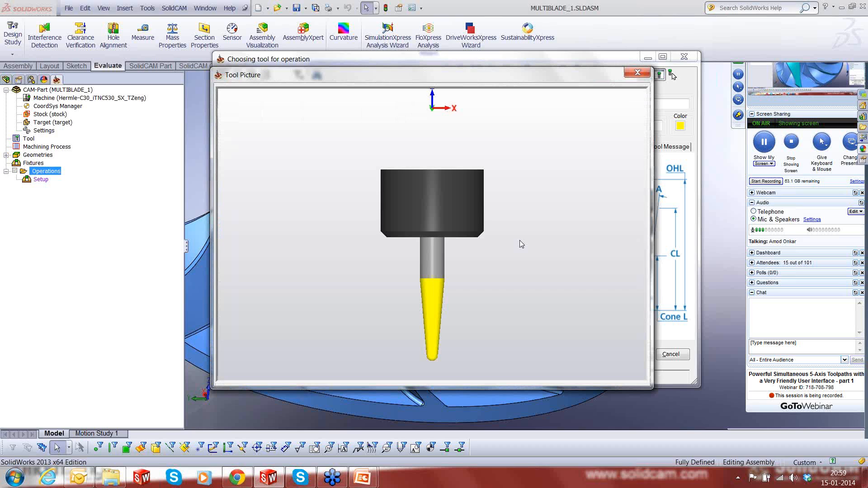
left_click(637, 74)
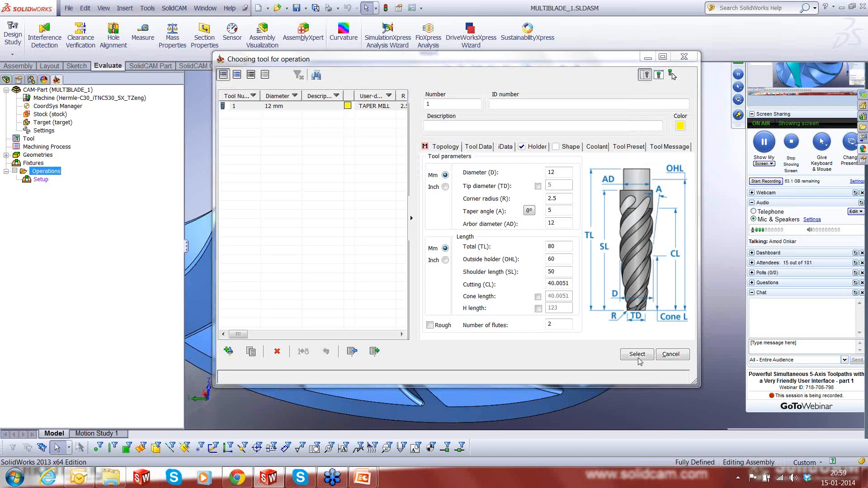
left_click(638, 355)
Use a Sphere as the operation's clearance shape in the levels settings.
left_click(153, 162)
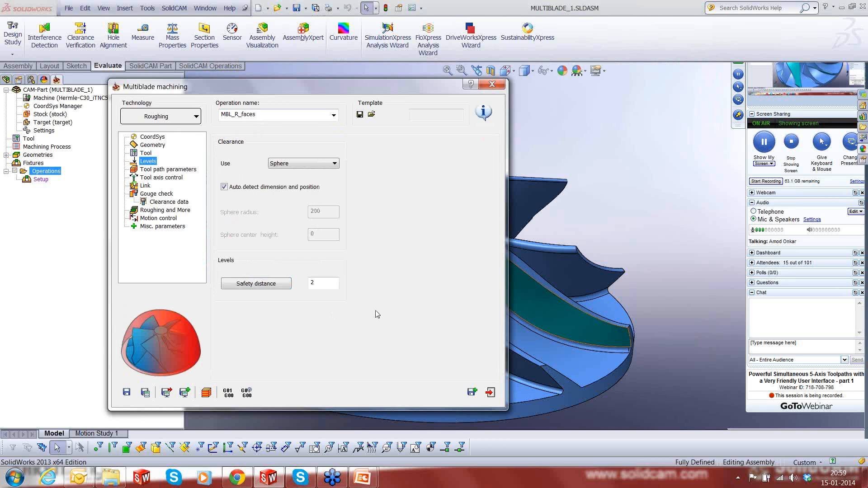
left_click(315, 165)
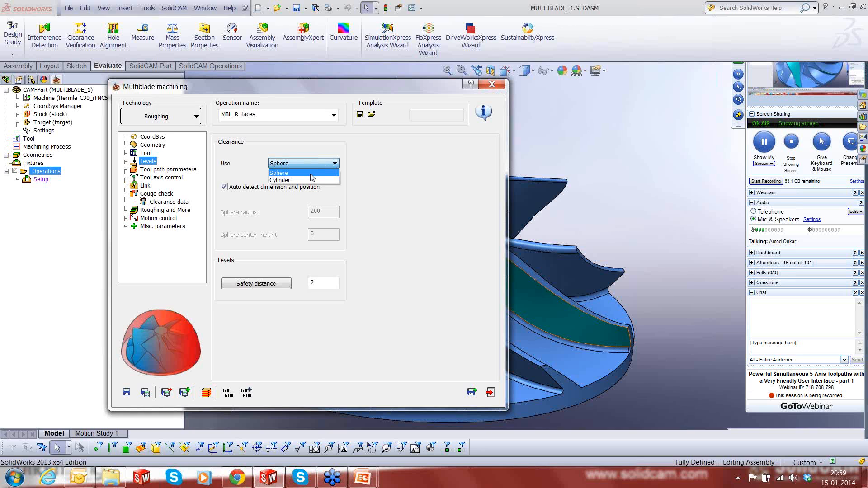
left_click(311, 174)
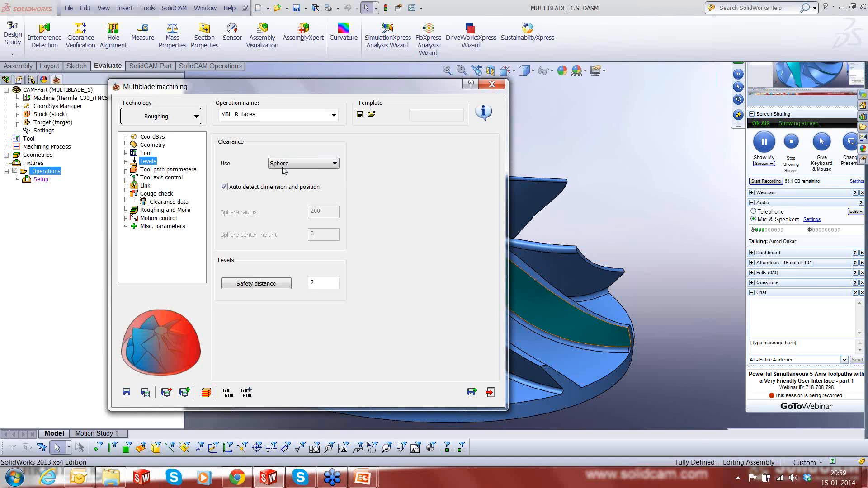
Define the tool path with at most 10 layers and 12 slices, and limit the area from 1% to 99%.
left_click(179, 169)
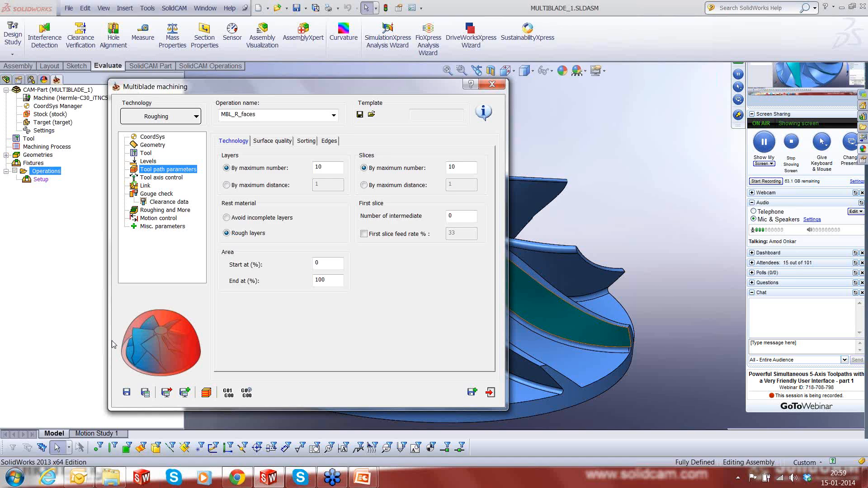
left_click(337, 168)
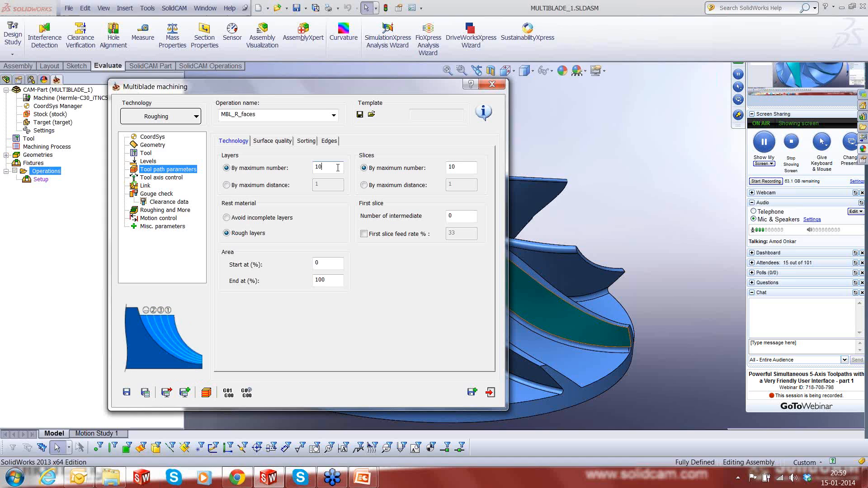
double_click(338, 168)
double_click(463, 166)
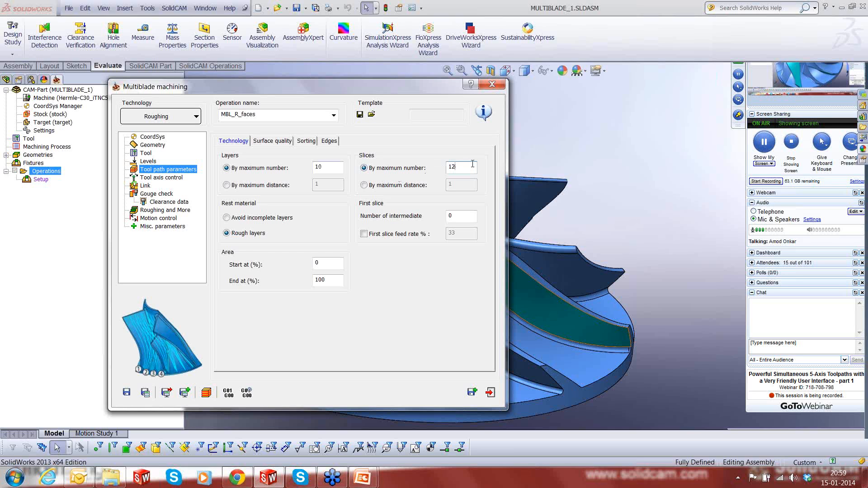
key("Tab")
type("1")
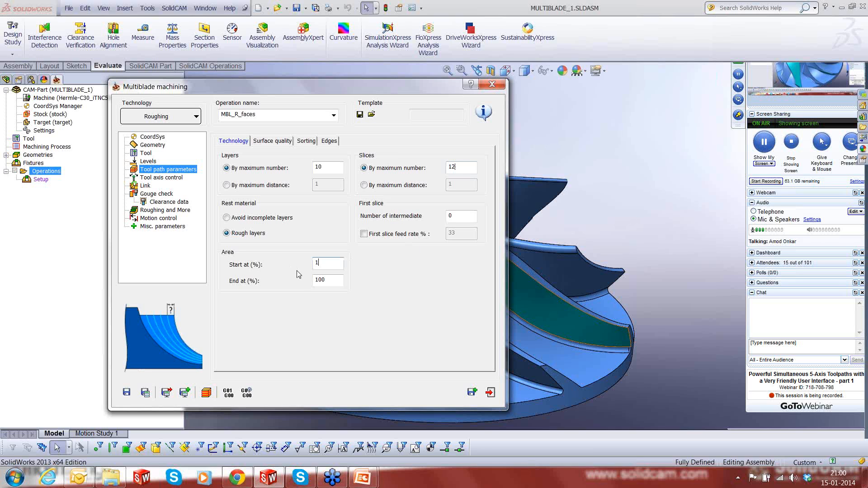
key("Tab")
type("99")
Set the tool path sorting method to Zigzag, start from trailing edge.
left_click(306, 141)
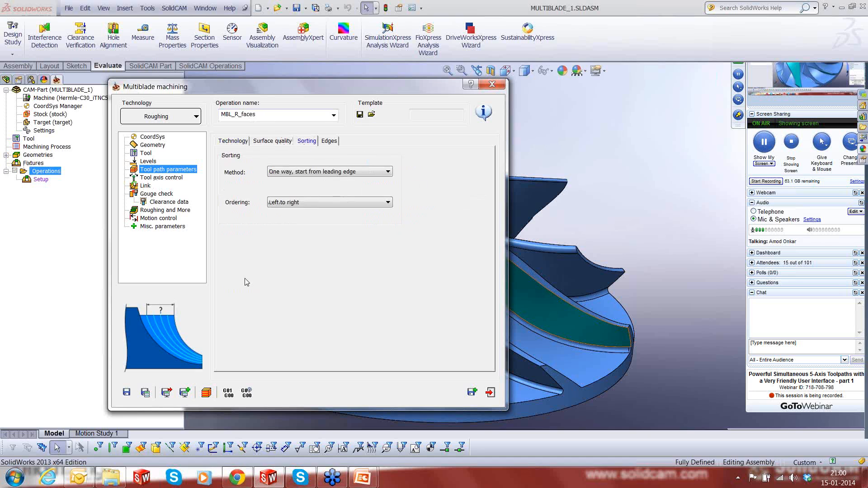
left_click(310, 173)
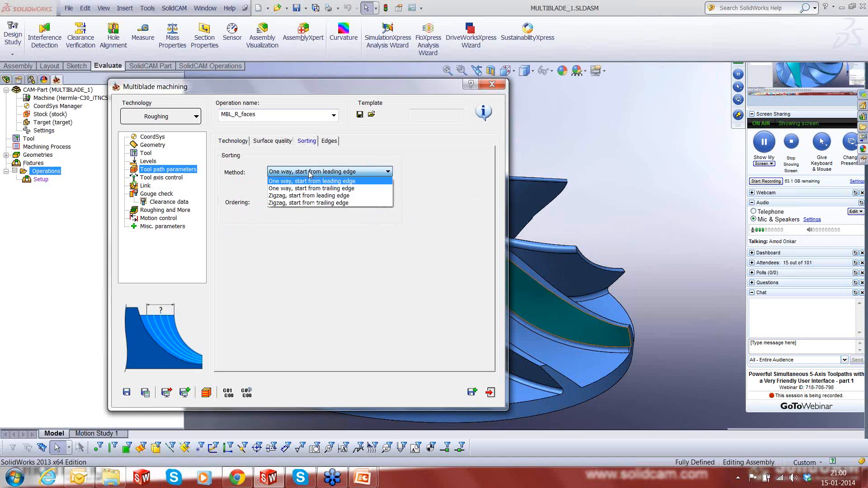
left_click(307, 203)
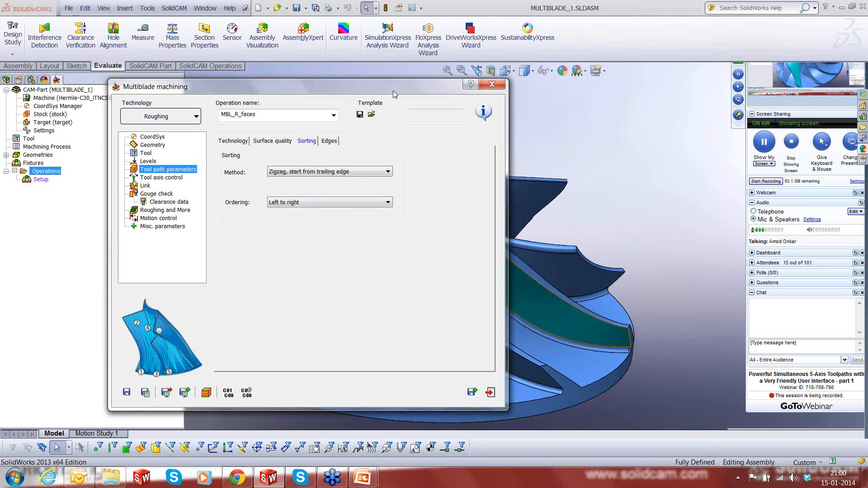
Uncover the impeller model and examine the leading and trailing edges of the highlighted blade.
left_click_drag(393, 91, 388, 92)
left_click_drag(274, 88, 125, 109)
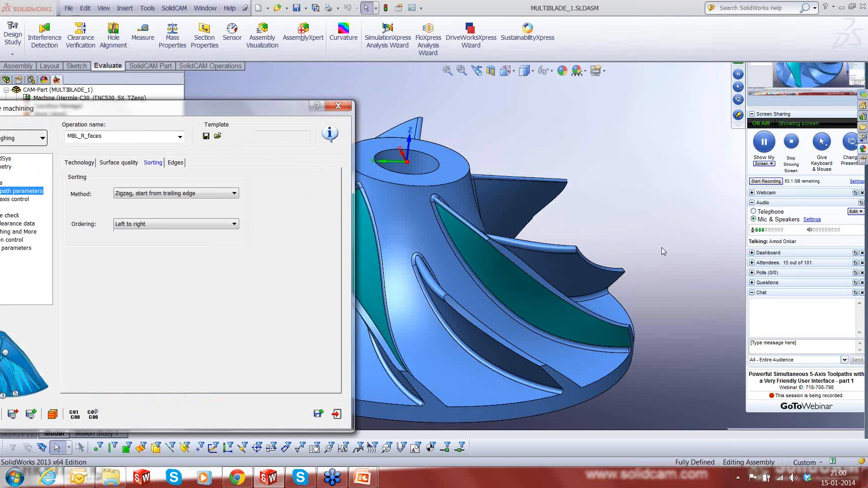
scroll(662, 248, "up", 6)
scroll(550, 322, "down", 6)
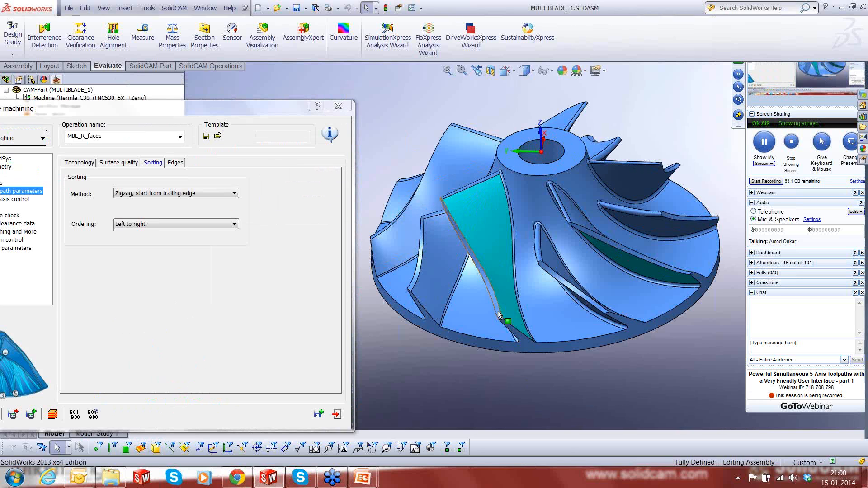
left_click(495, 248)
left_click(551, 260)
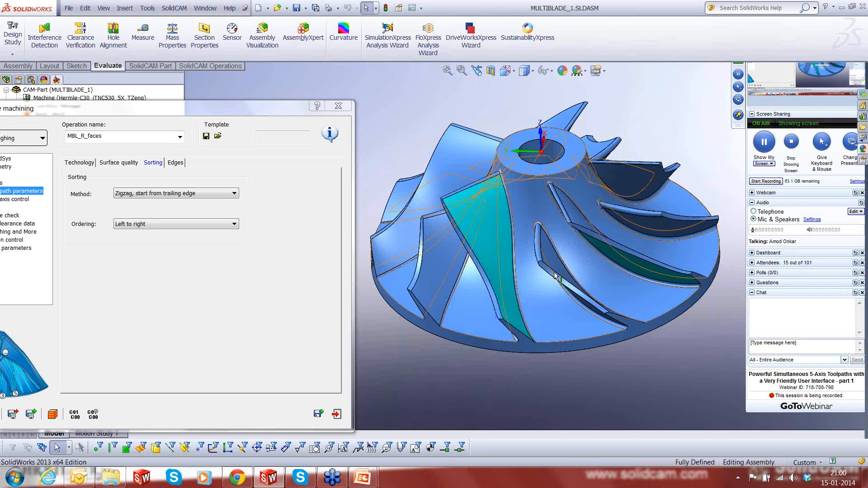
left_click(543, 376)
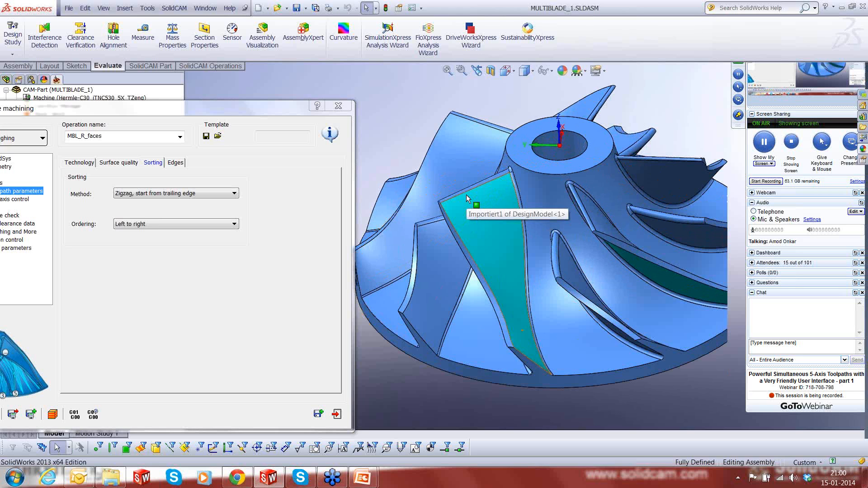
Review the roughing operation's surface quality, technology, sorting, edges, tool axis control, link and gouge check settings.
scroll(466, 195, "down", 2)
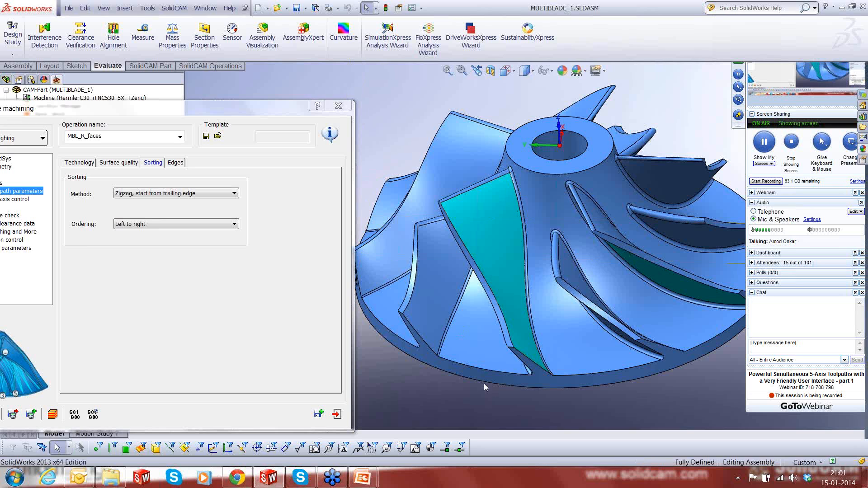
scroll(524, 382, "down", 2)
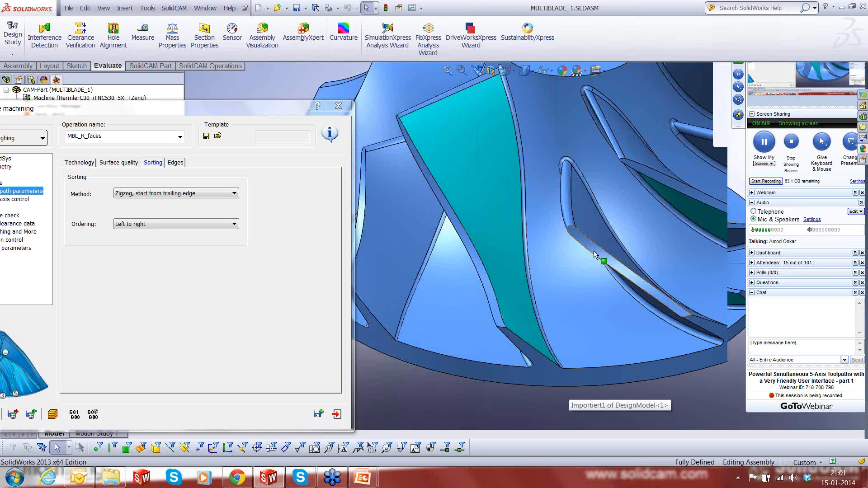
scroll(594, 251, "up", 3)
scroll(595, 255, "up", 3)
left_click(268, 110)
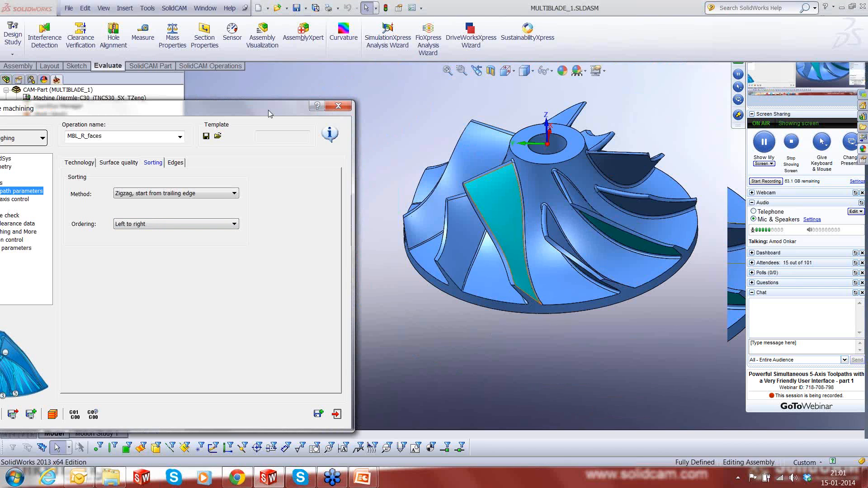
left_click_drag(267, 110, 486, 96)
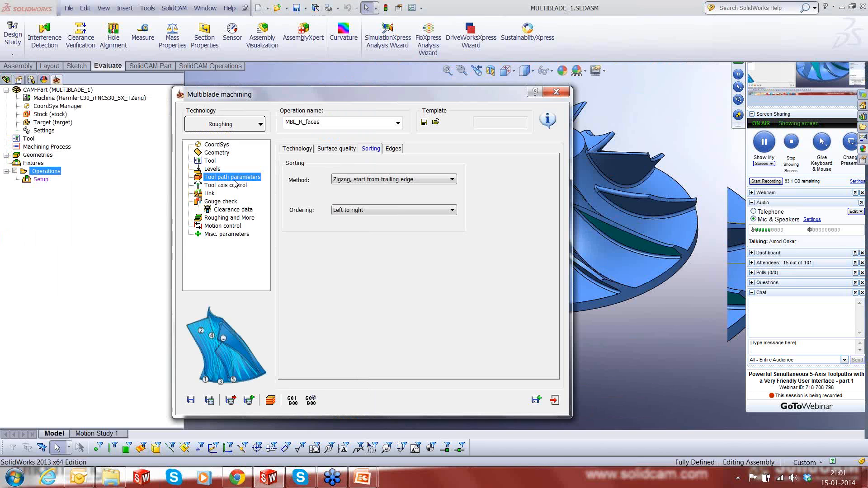
left_click(341, 151)
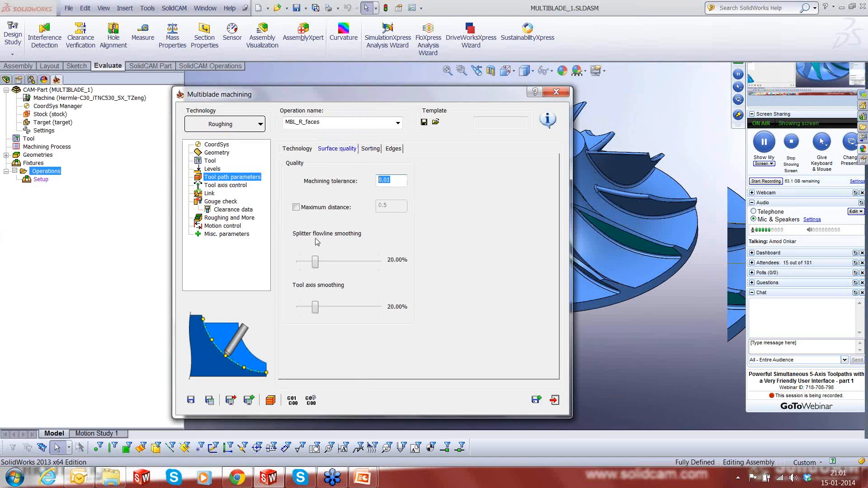
left_click(309, 149)
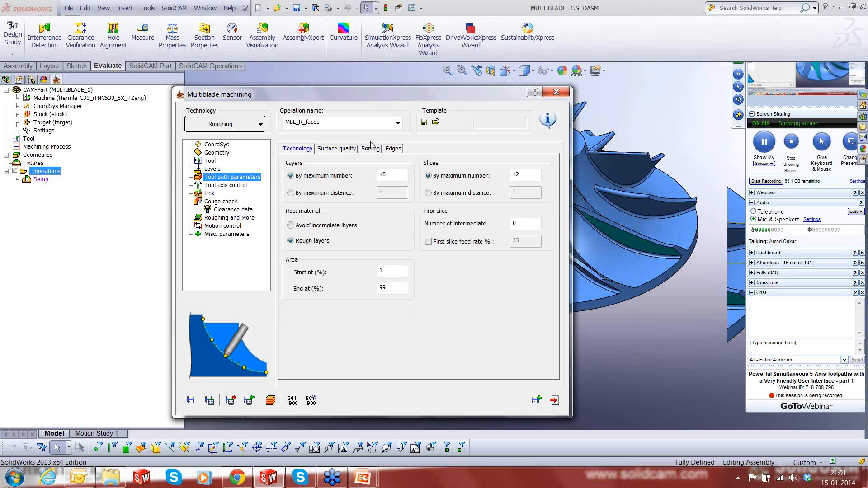
left_click(391, 151)
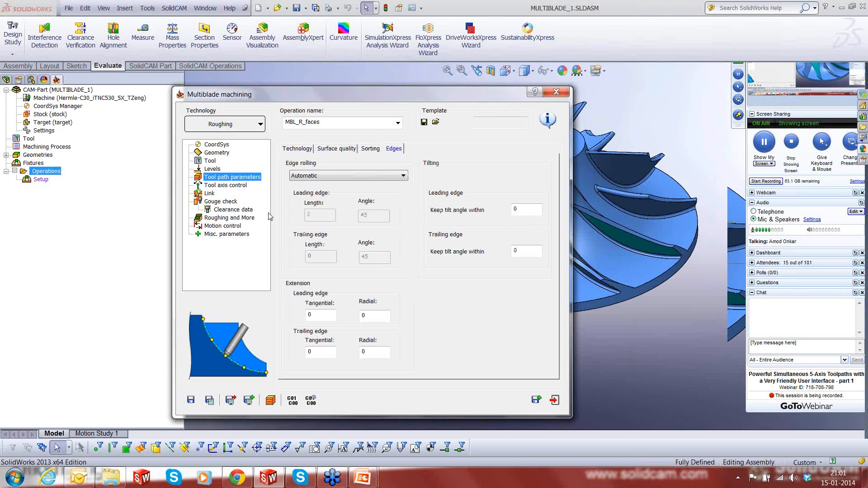
left_click(378, 151)
left_click(394, 150)
left_click(231, 186)
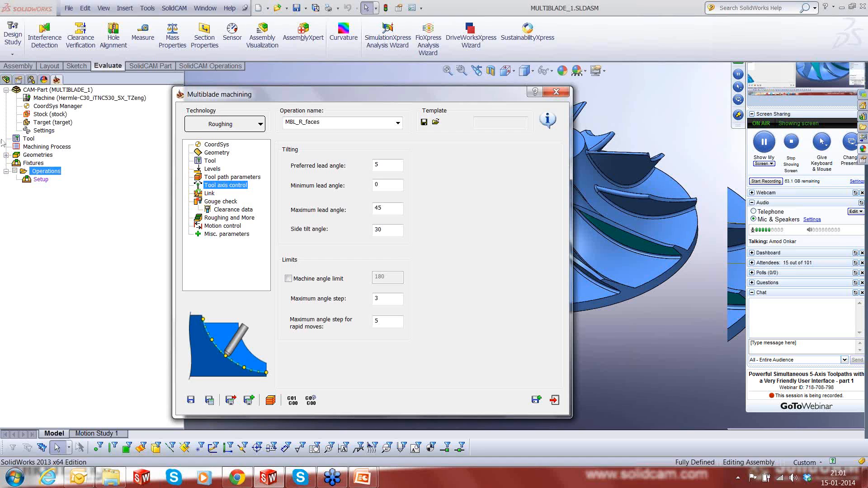
left_click(208, 194)
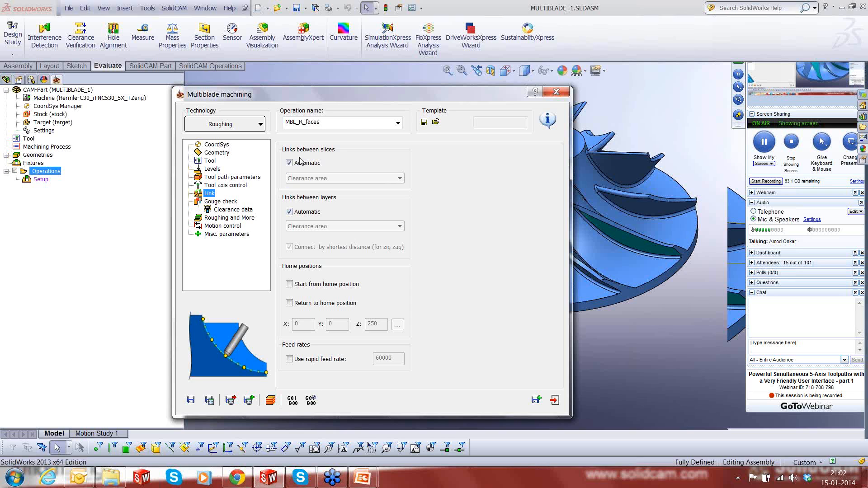
left_click(230, 204)
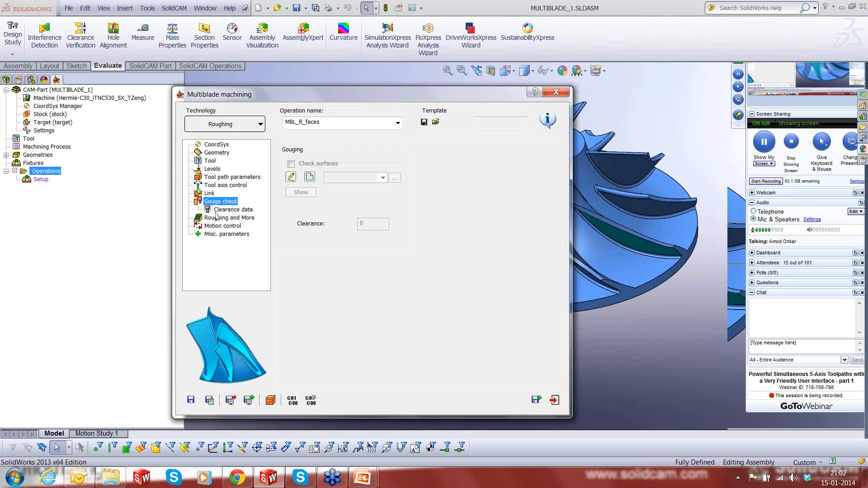
Save and calculate the MBL_R_faces roughing operation and open its simulation.
left_click(209, 402)
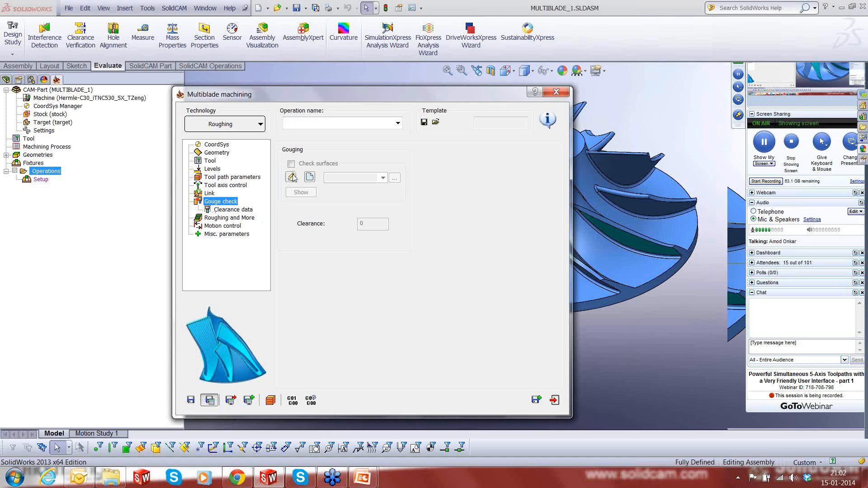
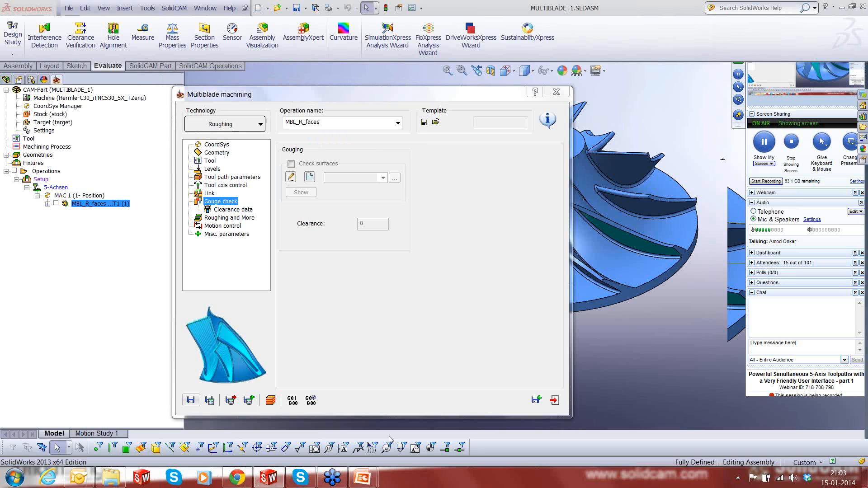
left_click(487, 97)
left_click_drag(487, 97, 499, 65)
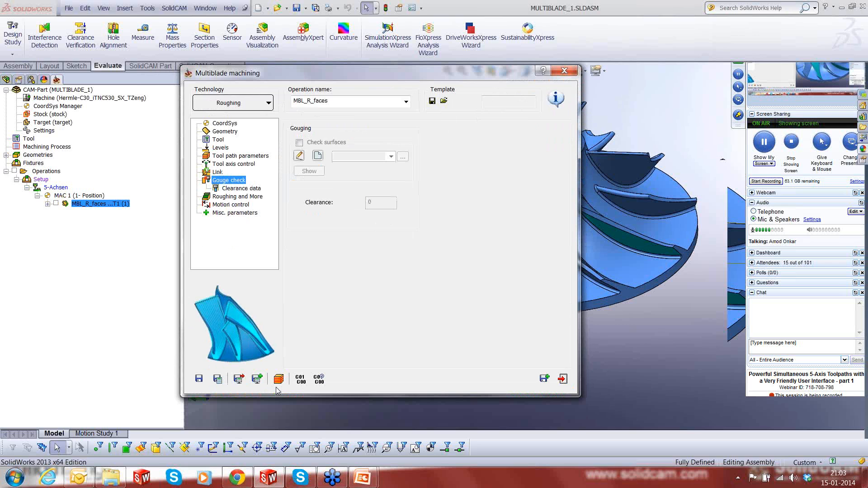
left_click(278, 379)
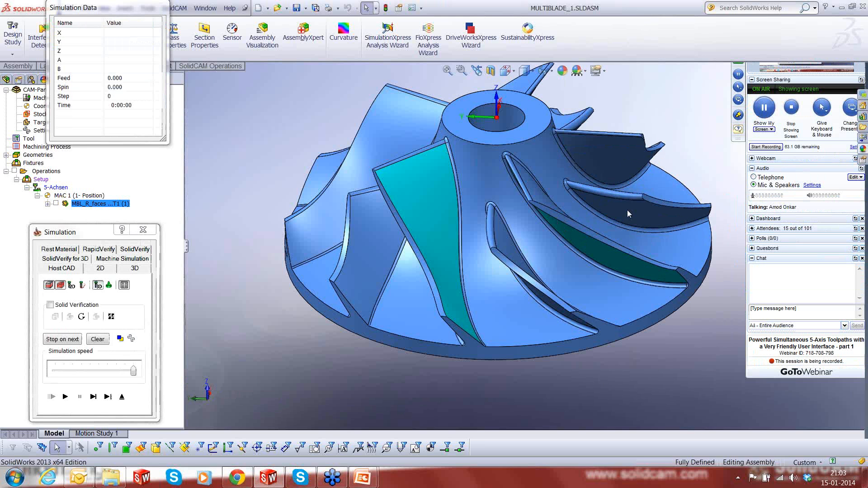
Play the roughing tool path in the Host CAD simulation and inspect it around the blades and splitter.
middle_click_drag(628, 210, 636, 232)
scroll(636, 233, "up", 1)
left_click(122, 395)
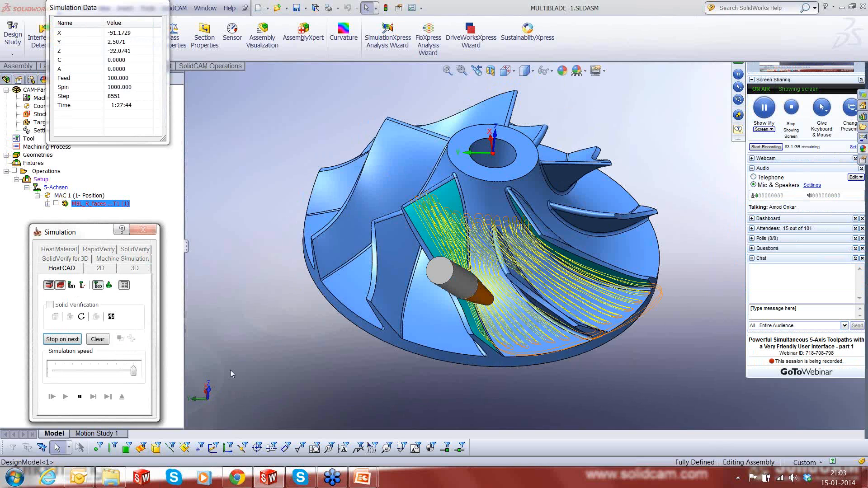
middle_click_drag(233, 369, 473, 332)
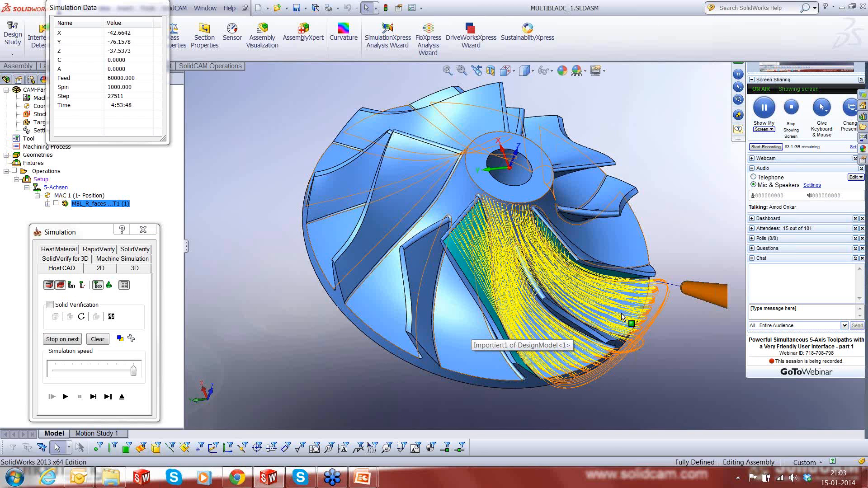
middle_click_drag(622, 317, 588, 251)
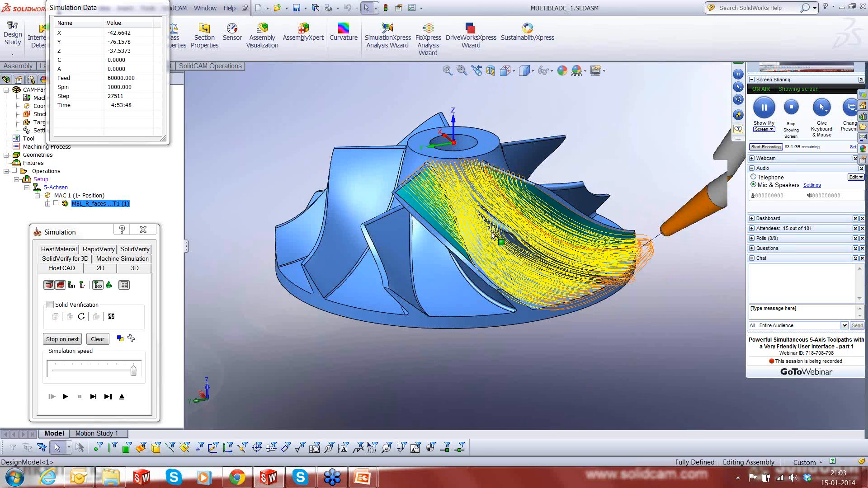
Run the SolidVerify material-removal simulation of the roughing operation, stop it partway and close the simulation.
left_click(130, 252)
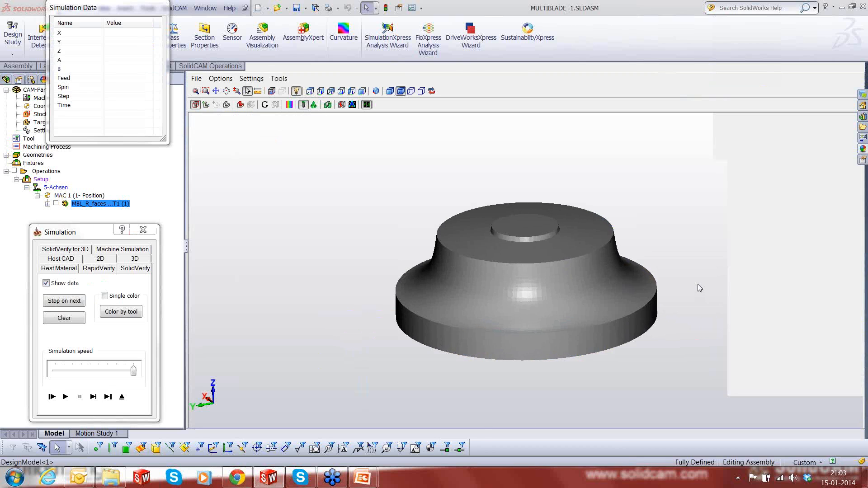
left_click(71, 395)
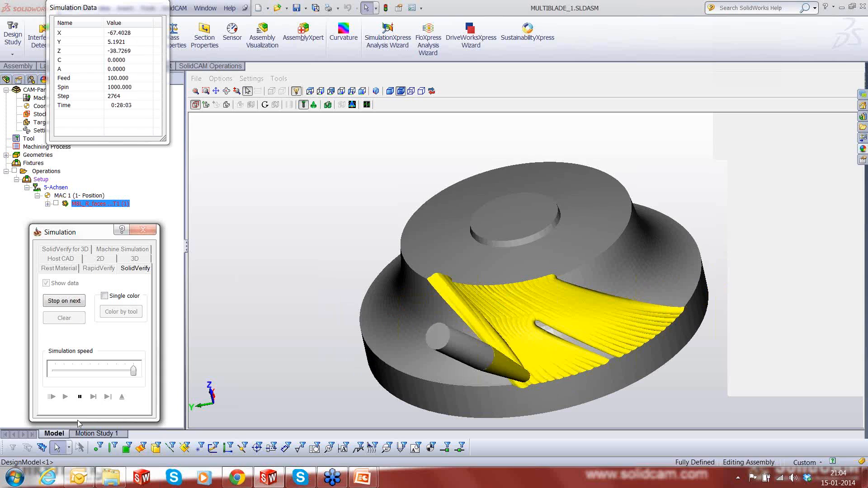
middle_click_drag(620, 324, 623, 376)
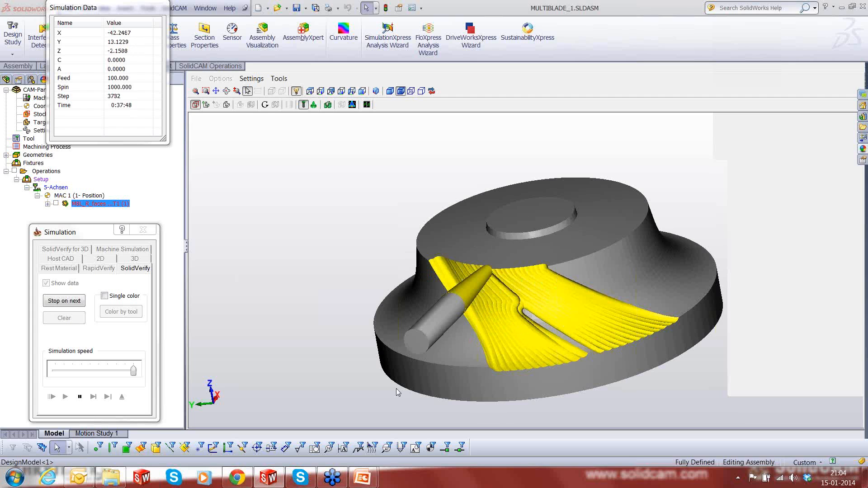
left_click(80, 397)
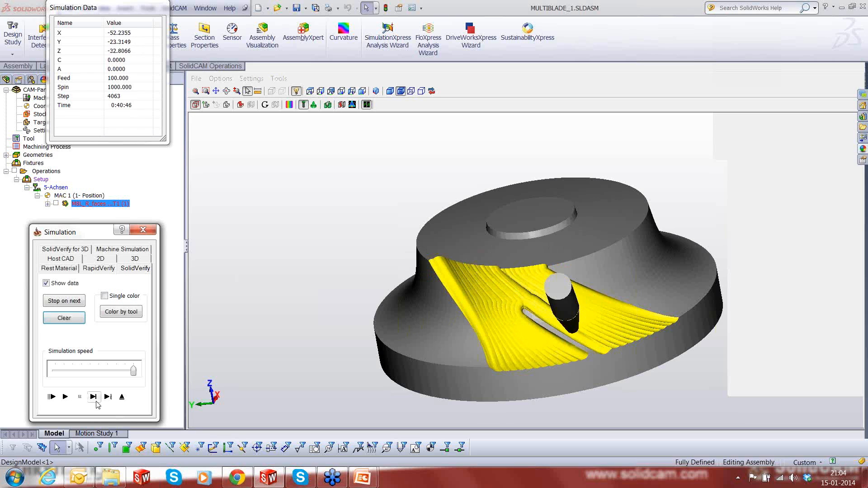
left_click(121, 398)
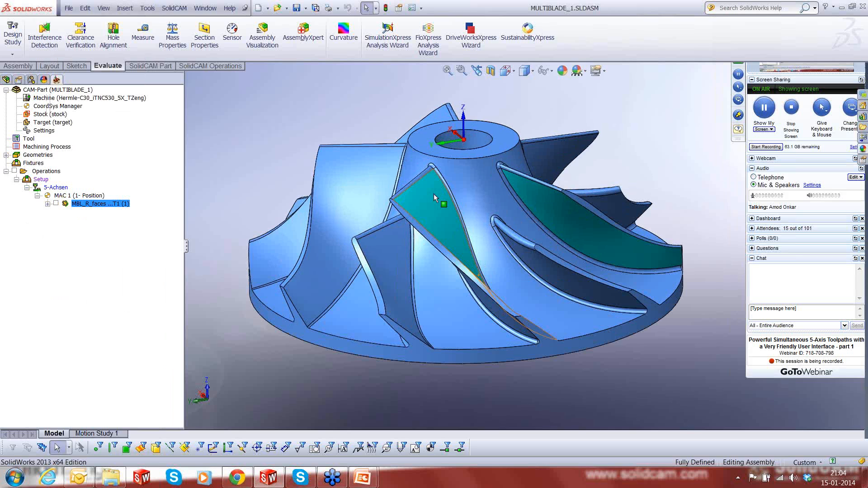
Add a new Multiblade milling operation after MBL_R_faces, with Blade finishing technology, and show its geometry settings.
middle_click_drag(435, 194, 403, 272)
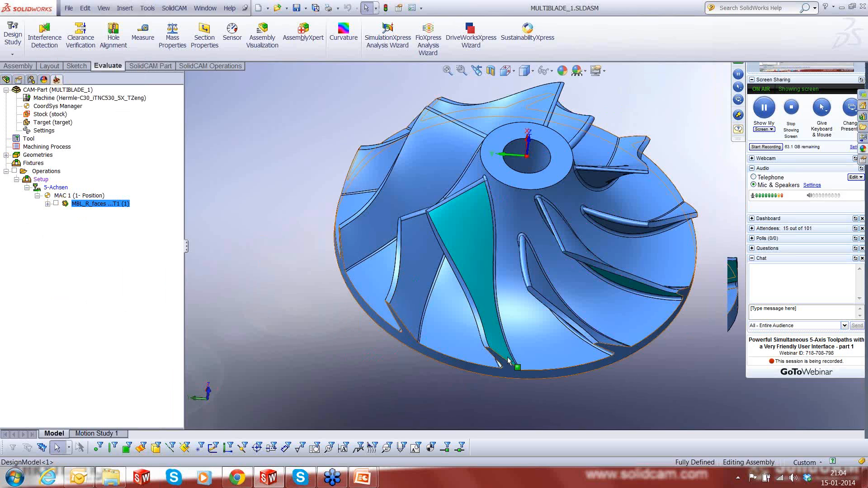
right_click(118, 206)
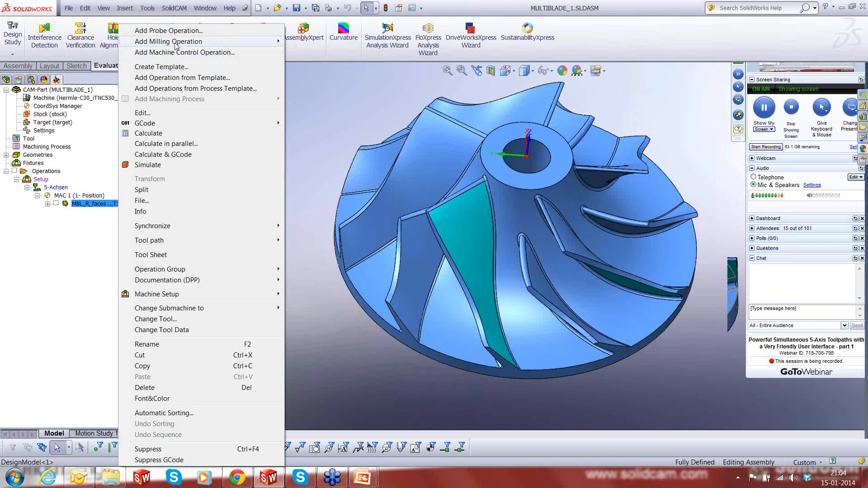
mouse_move(176, 46)
left_click(333, 302)
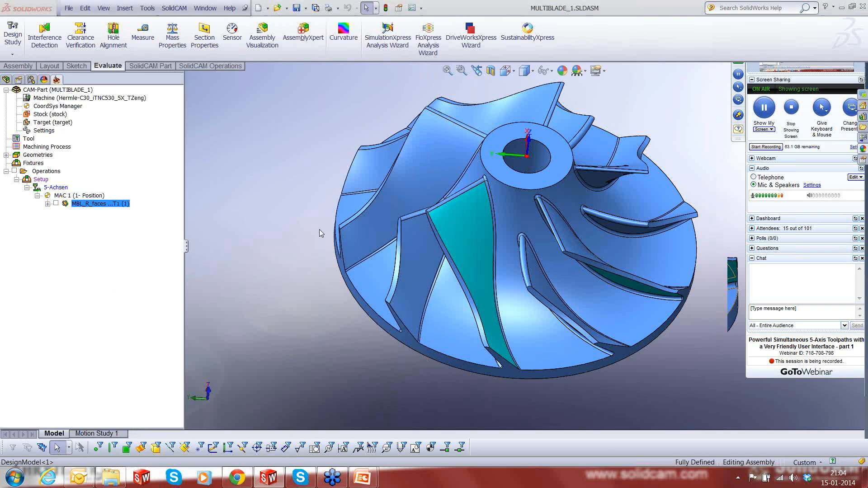
left_click(254, 104)
left_click(251, 130)
left_click(225, 132)
Set the strategy to Offset between Hub and Shroud and assign faces3 as the blades, splitters and fillets geometry.
left_click(332, 141)
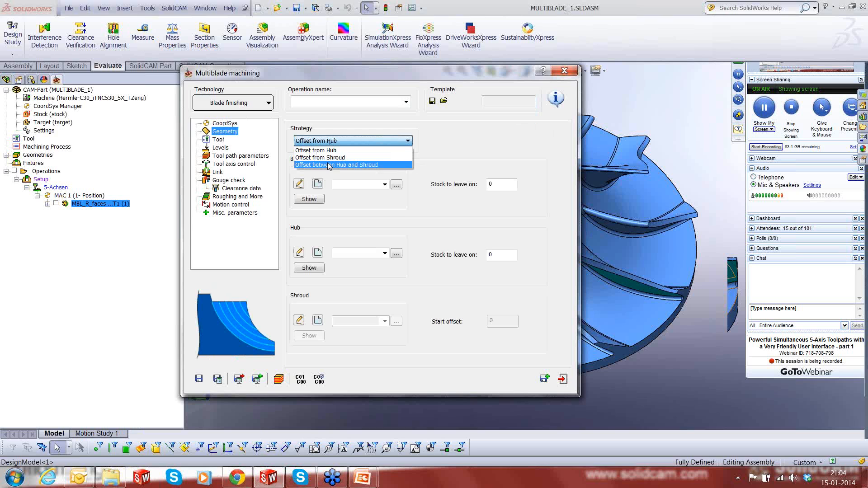
left_click(330, 165)
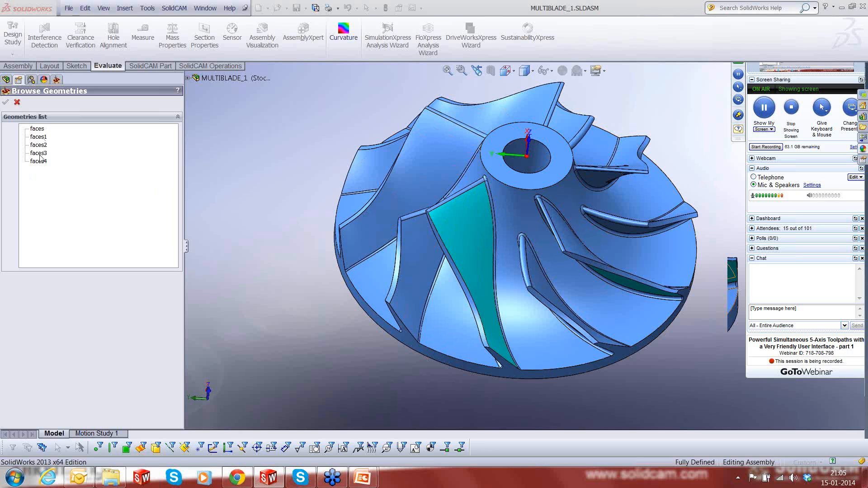
left_click(39, 153)
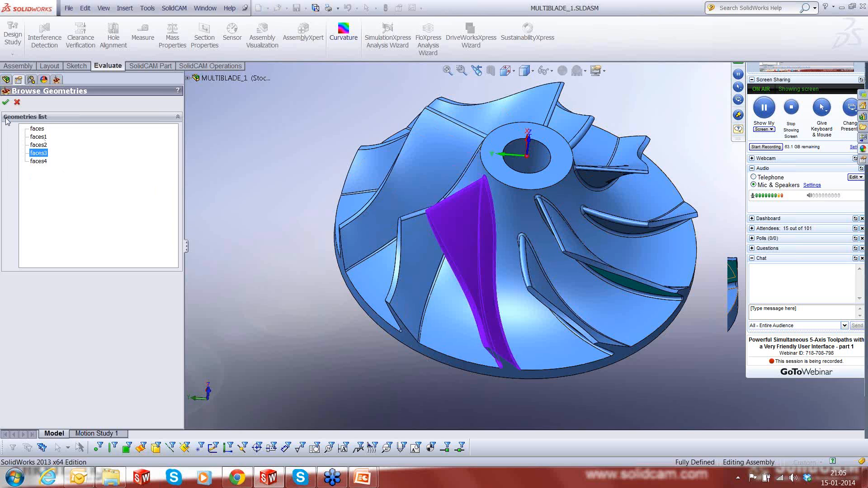
left_click(6, 104)
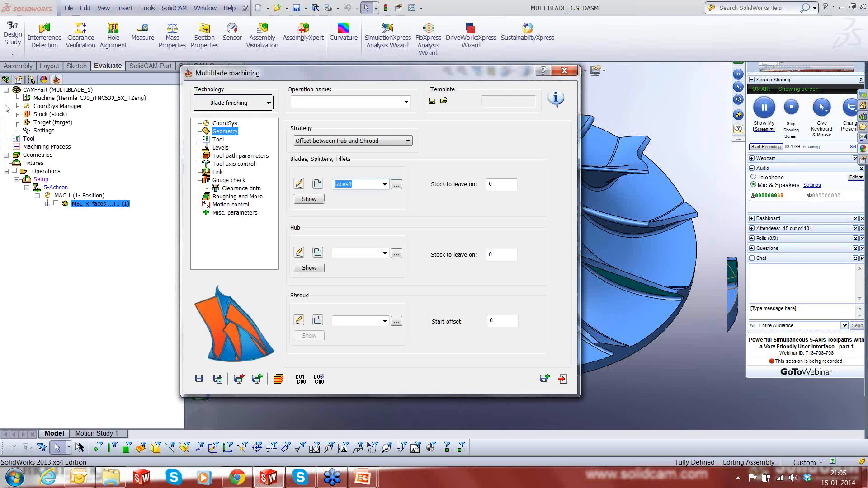
Assign faces1 as the hub geometry and faces2 as the shroud geometry.
left_click(318, 253)
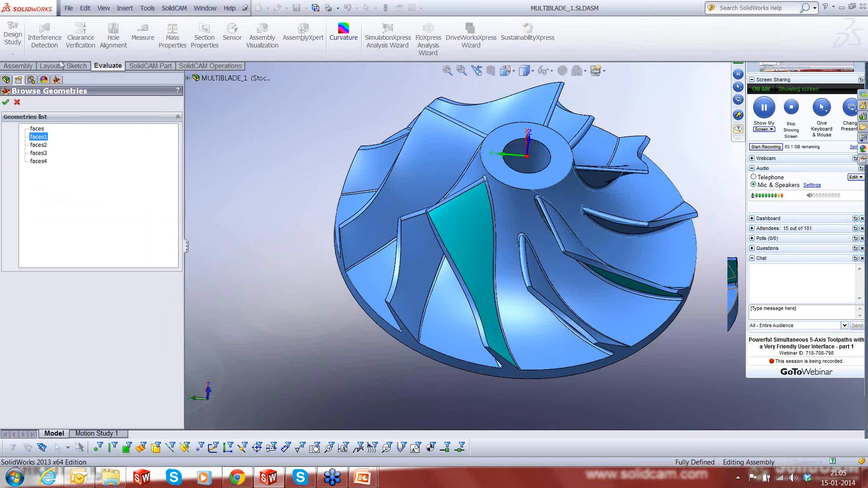
left_click(6, 104)
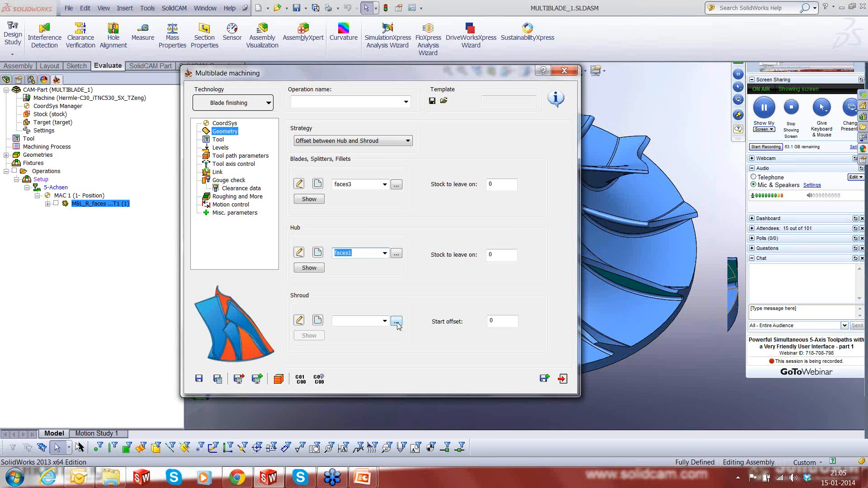
left_click(397, 322)
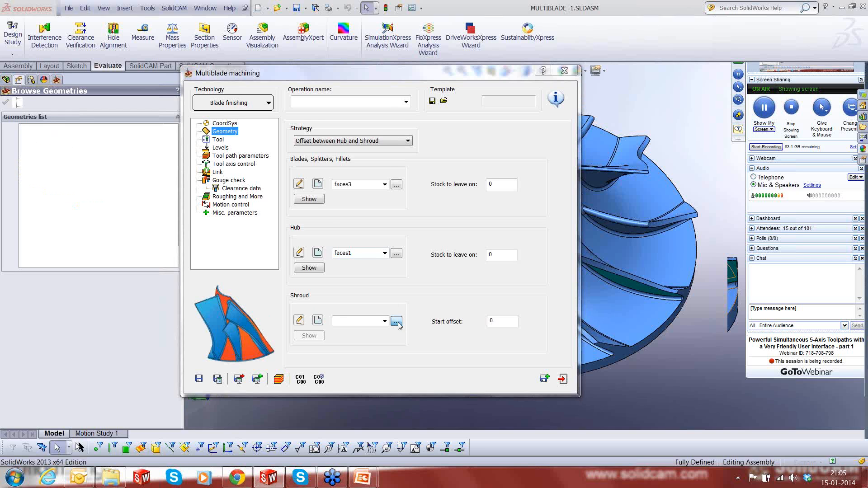
left_click(32, 144)
left_click(5, 103)
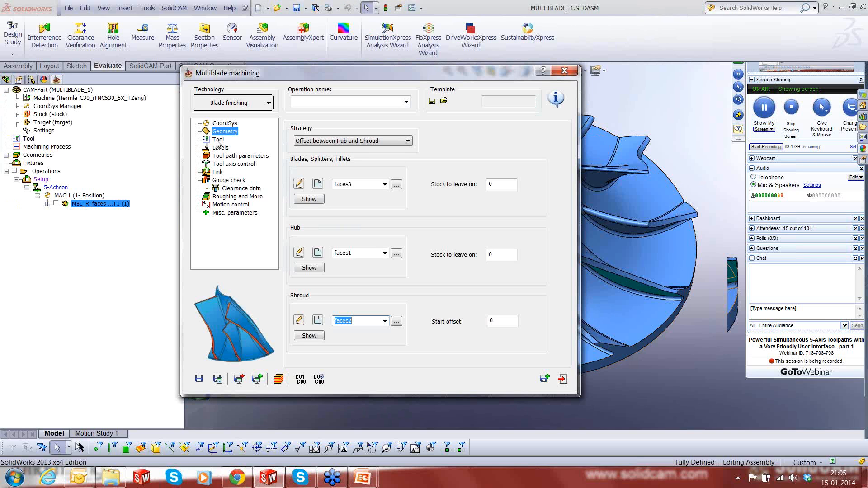
Choose the 12 mm taper mill with 2.5 mm corner radius as the blade finishing tool.
left_click(218, 140)
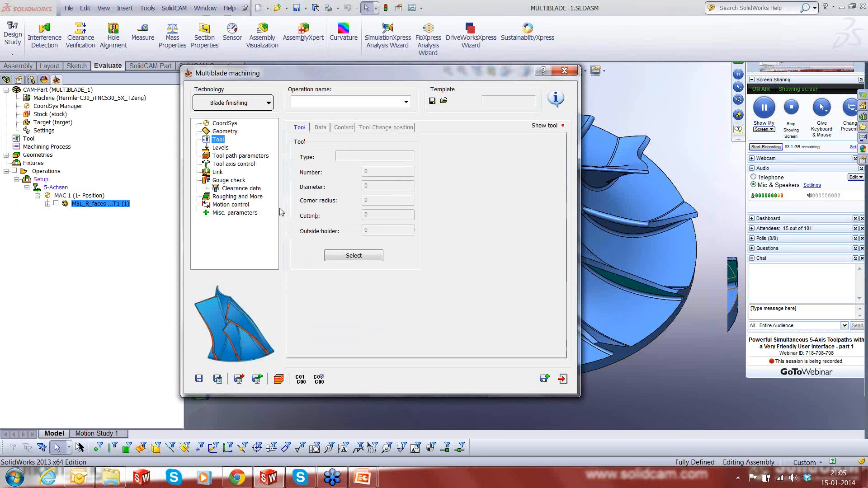
left_click(357, 256)
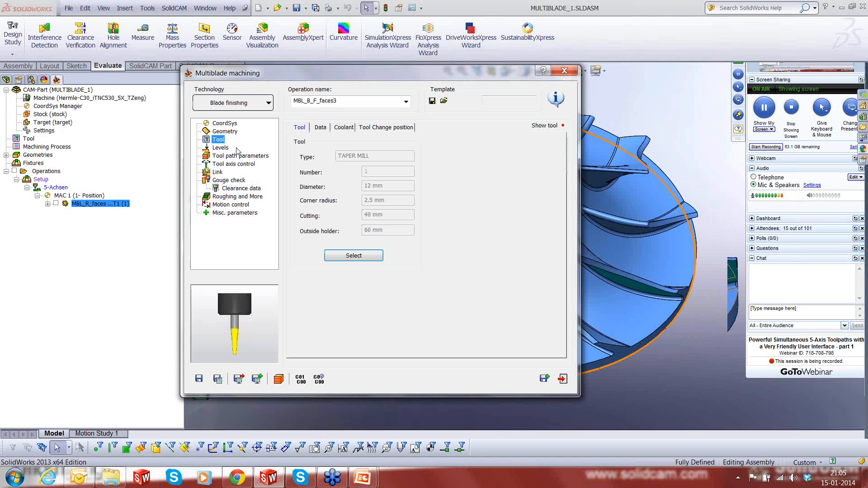
Limit the blade finishing tool path to a maximum of 15 layers.
left_click(220, 148)
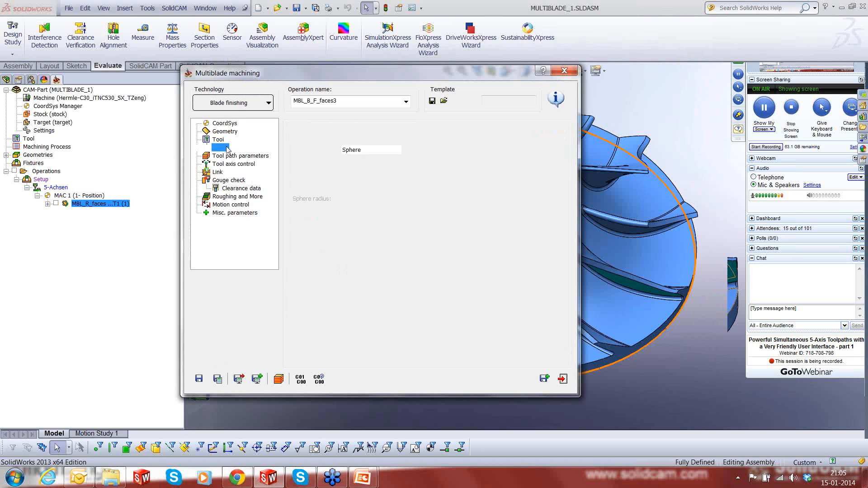
left_click(263, 157)
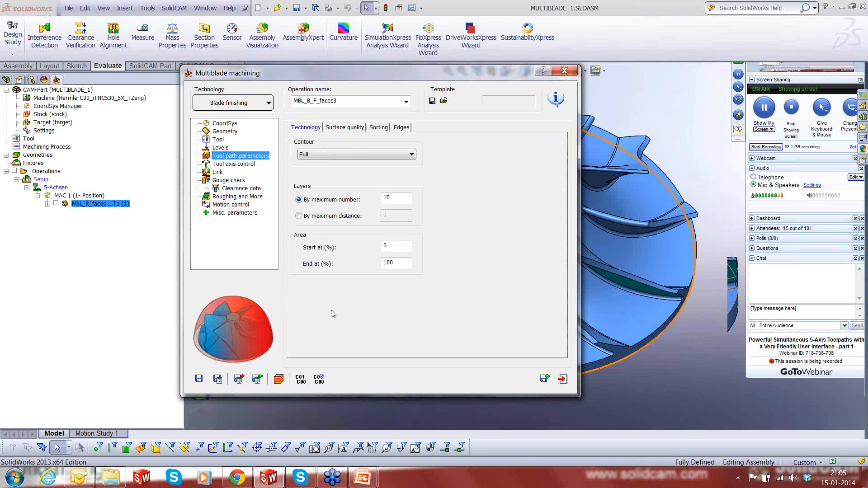
double_click(393, 197)
type("15")
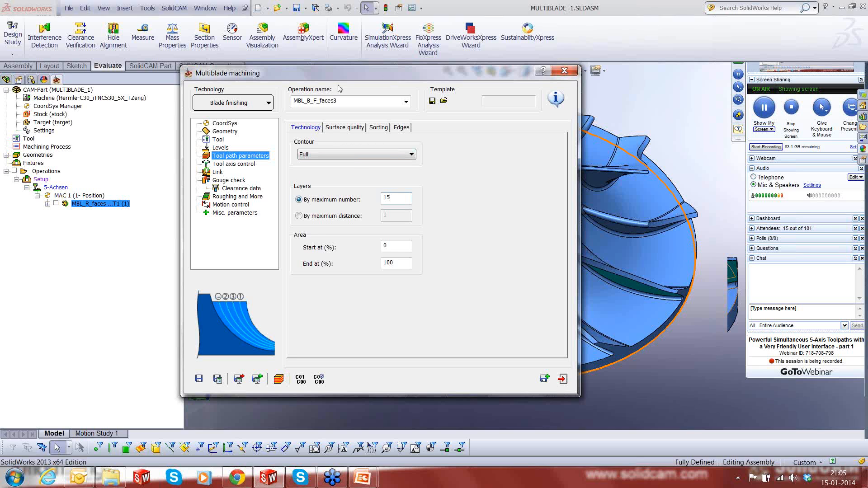
Set the contour machining option to Full (trim trailing edge) for the blade finishing tool path.
left_click_drag(339, 86, 190, 98)
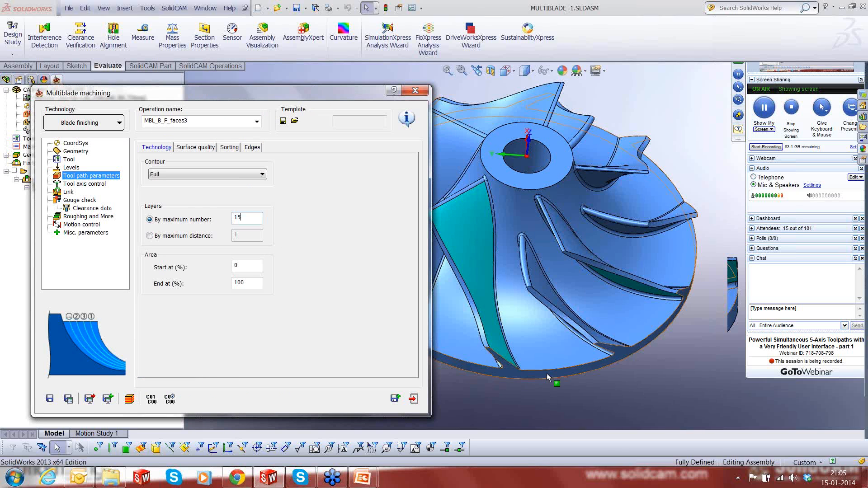
left_click_drag(325, 101, 439, 95)
left_click(328, 168)
left_click(325, 182)
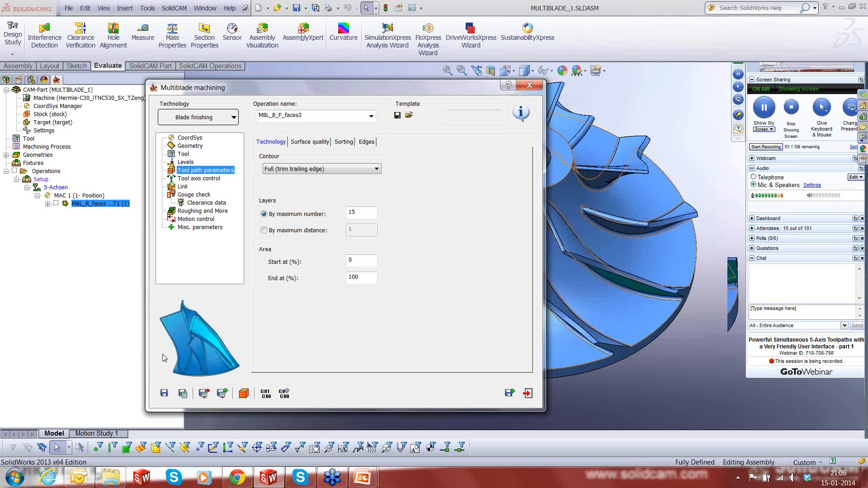
Set the blade finishing area to start at 1% and end at 99%.
left_click(355, 261)
type("1")
key("Tab")
type("99")
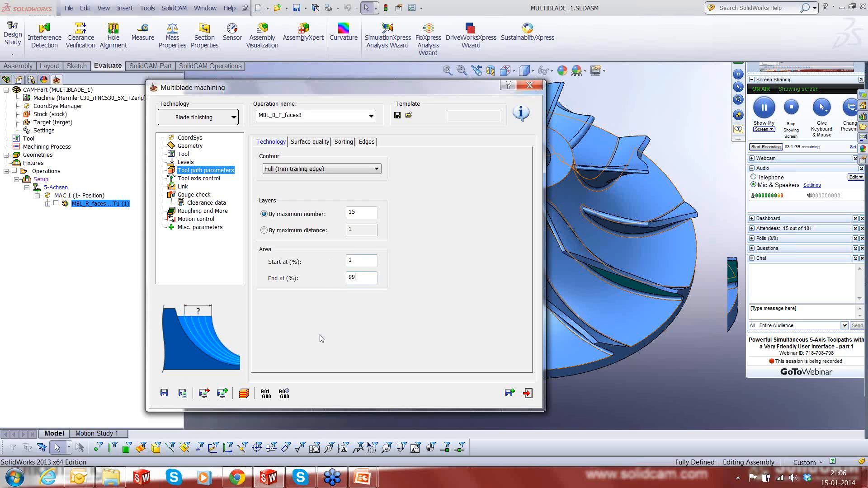
Review the surface quality, sorting, edge rolling, tool axis control, link and gouge check settings of the blade finishing operation.
left_click(310, 142)
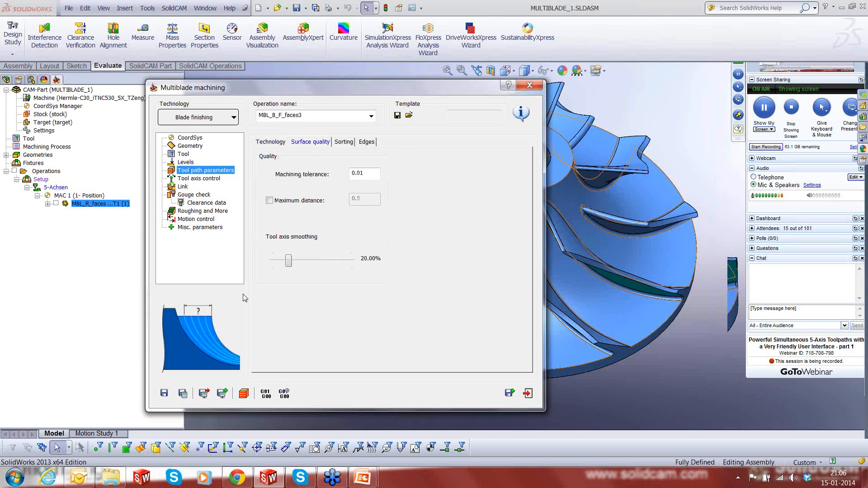
left_click(352, 175)
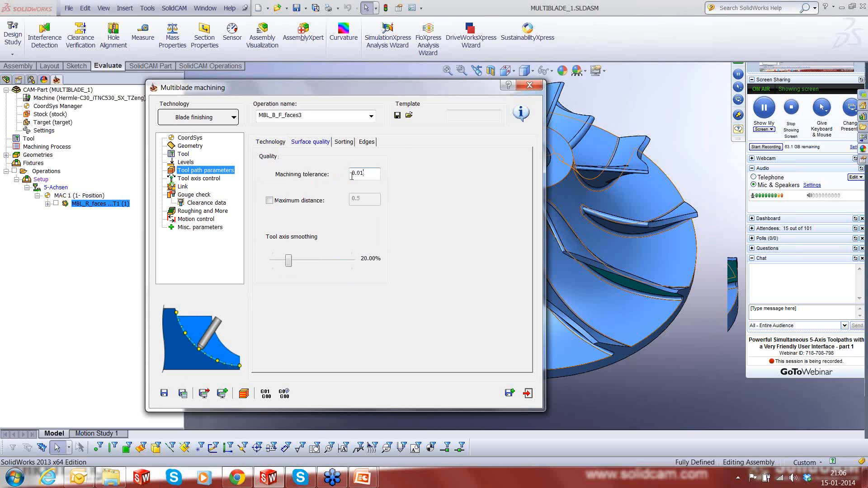
left_click(344, 142)
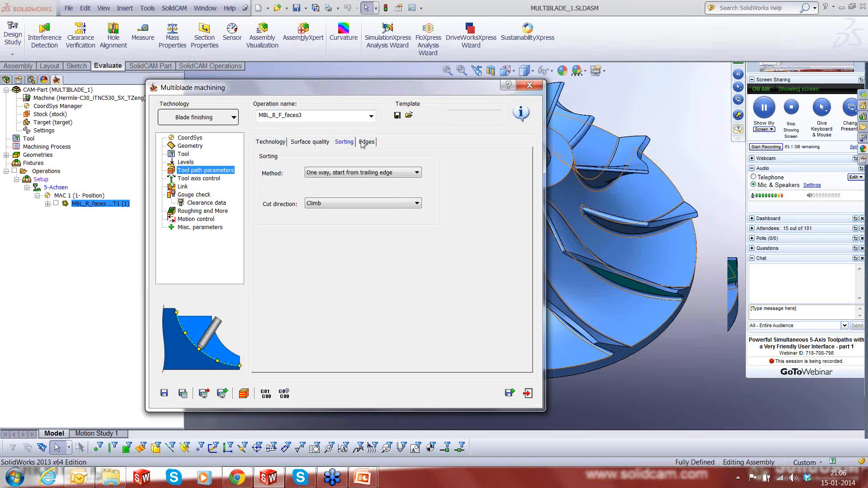
left_click(363, 174)
left_click(363, 183)
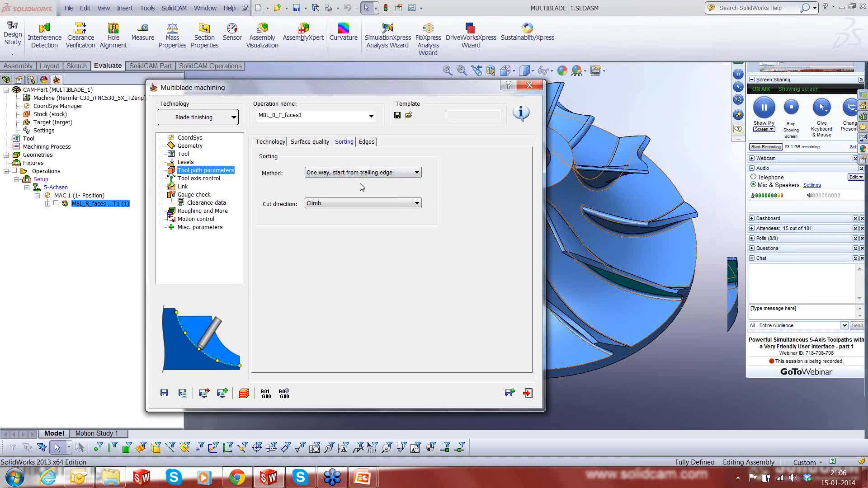
left_click(369, 142)
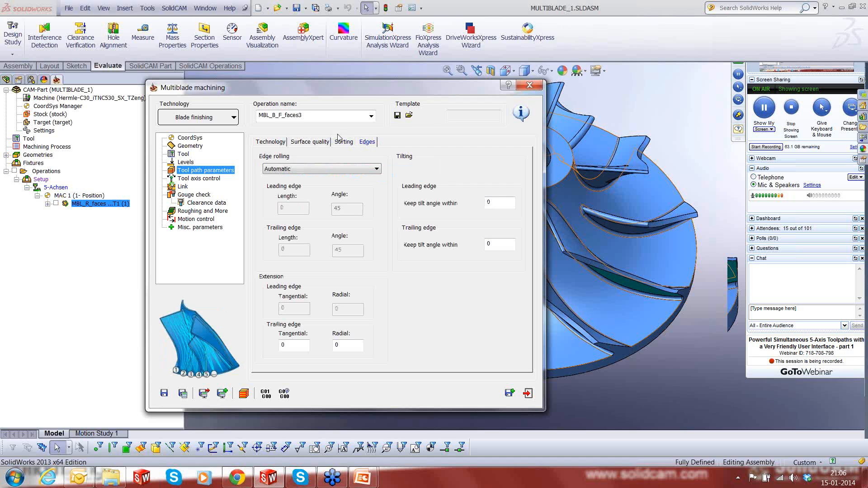
left_click(215, 178)
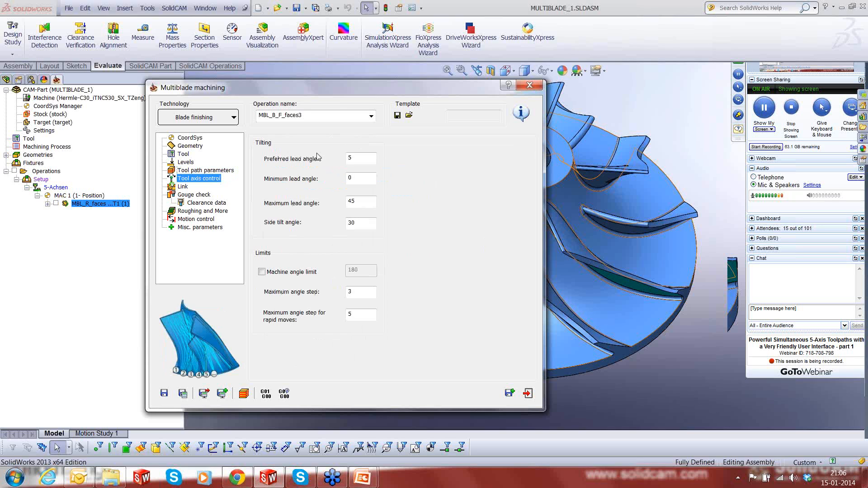
left_click(183, 188)
left_click(187, 195)
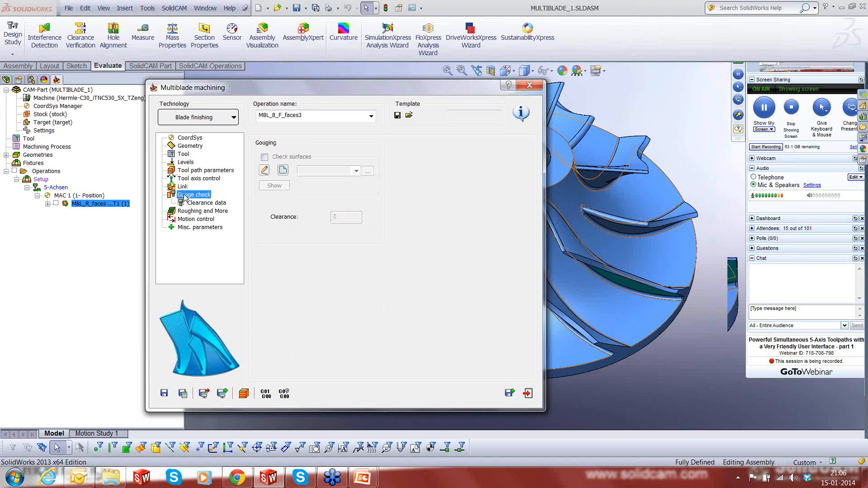
Save and calculate the blade finishing operation and open its tool path simulation.
left_click(183, 393)
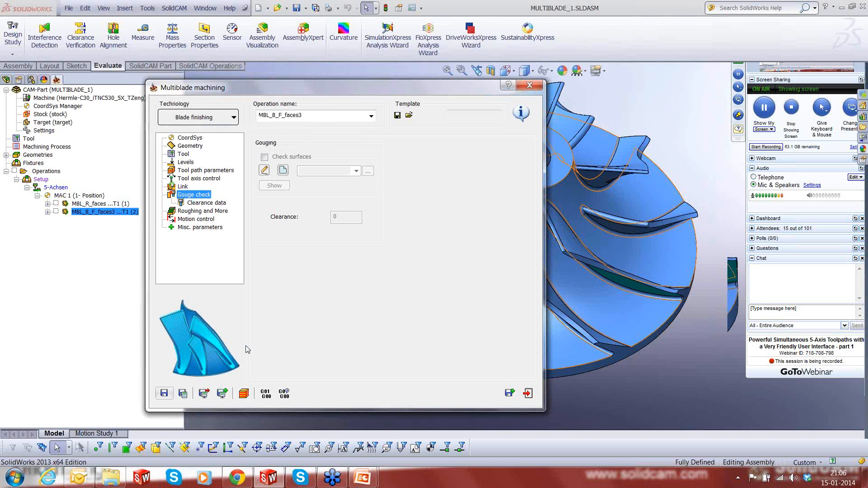
left_click(245, 396)
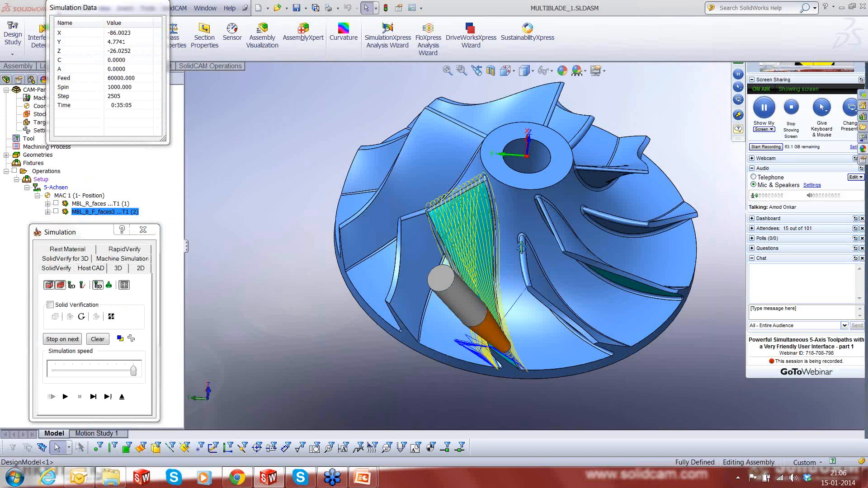
Examine the blade finishing tool path along the blade and around its leading and trailing edges, and close the simulation and operation.
middle_click_drag(521, 248, 524, 310)
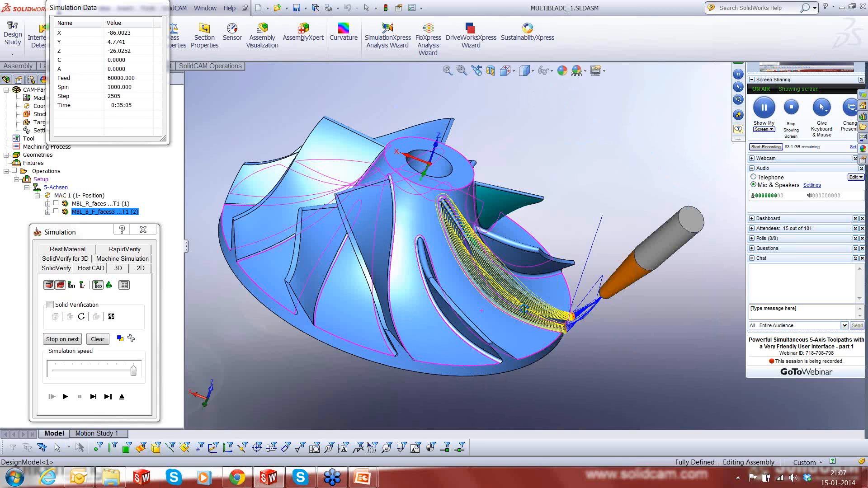
scroll(524, 309, "down", 5)
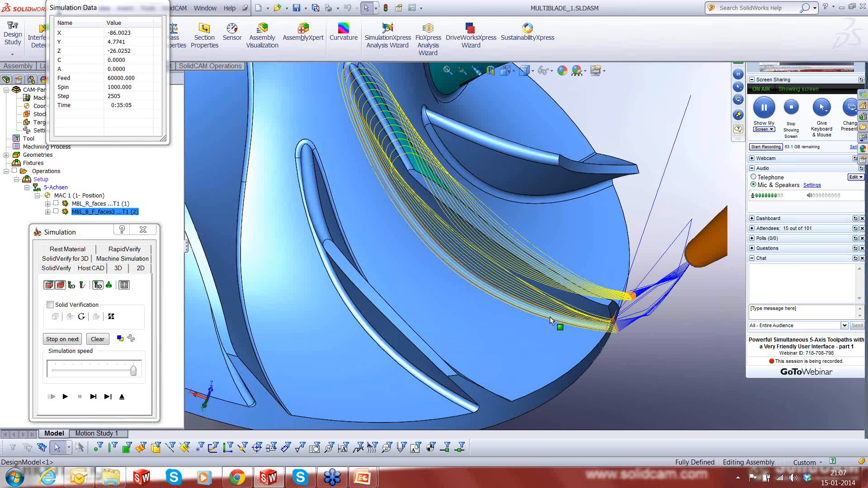
middle_click_drag(551, 320, 523, 261)
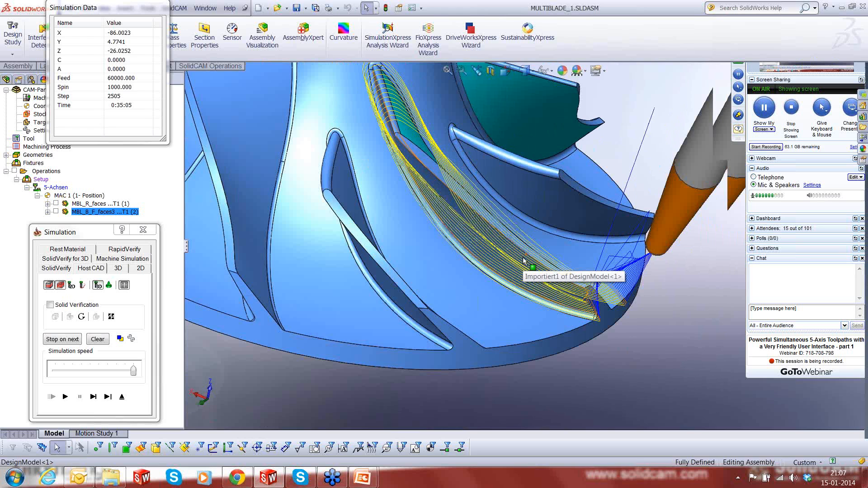
scroll(427, 155, "up", 3)
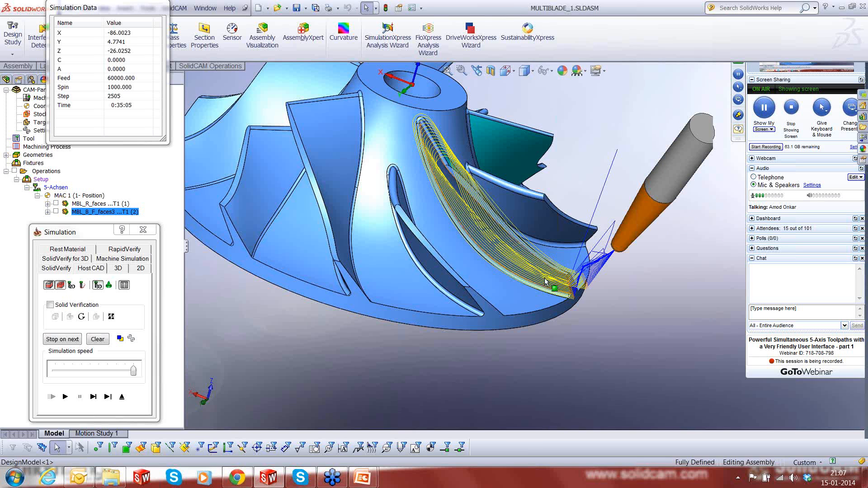
middle_click_drag(545, 279, 517, 229)
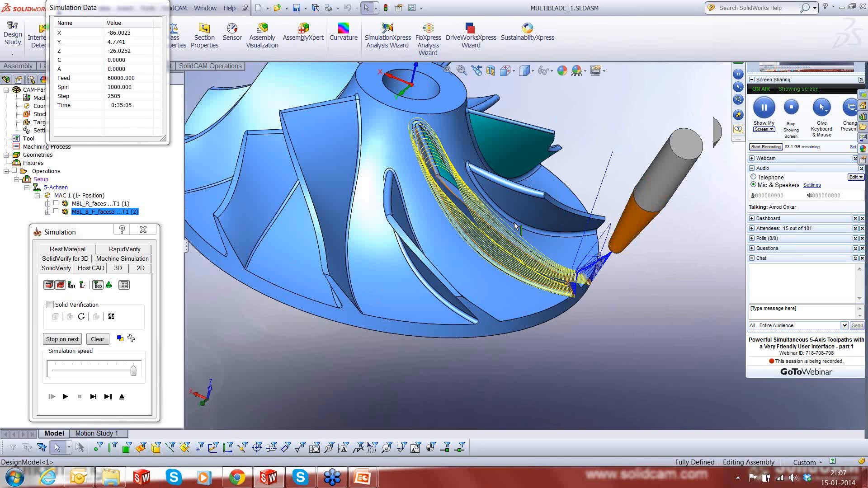
scroll(427, 138, "down", 5)
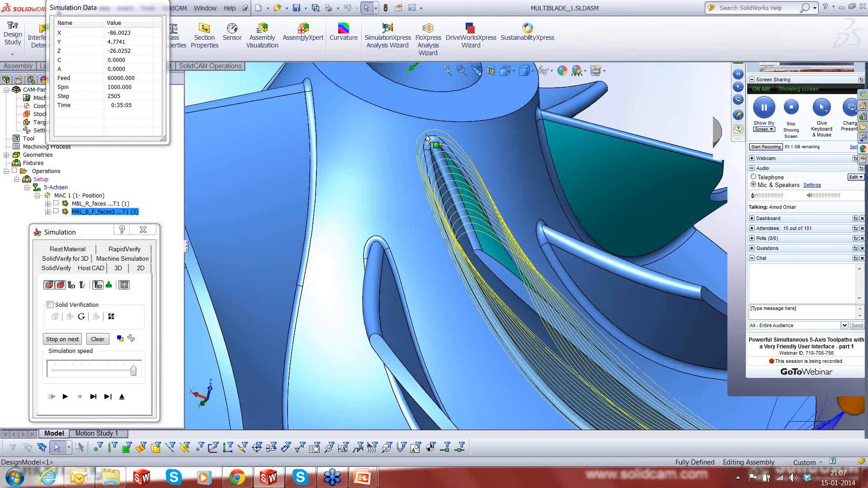
scroll(427, 138, "down", 3)
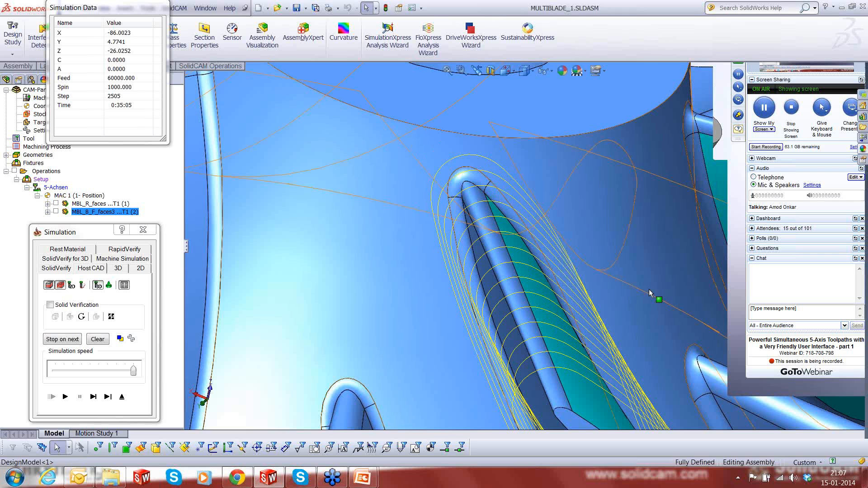
scroll(650, 293, "up", 5)
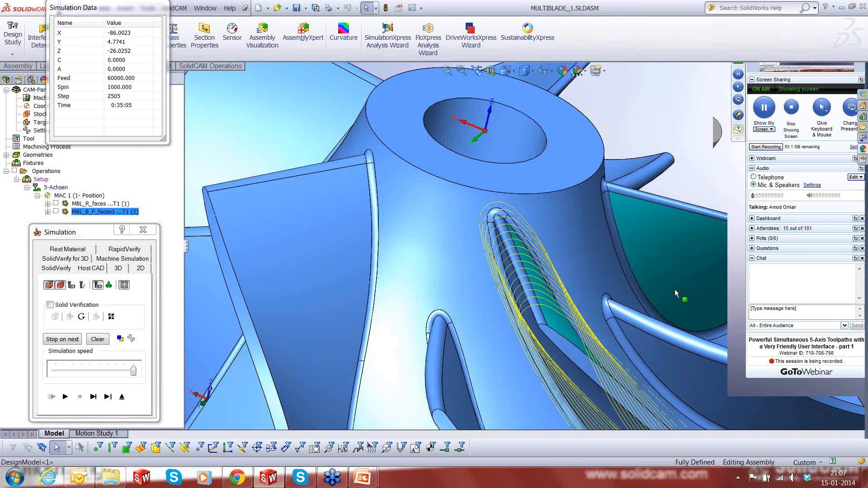
scroll(676, 296, "up", 5)
middle_click_drag(676, 304, 624, 289)
scroll(534, 226, "up", 3)
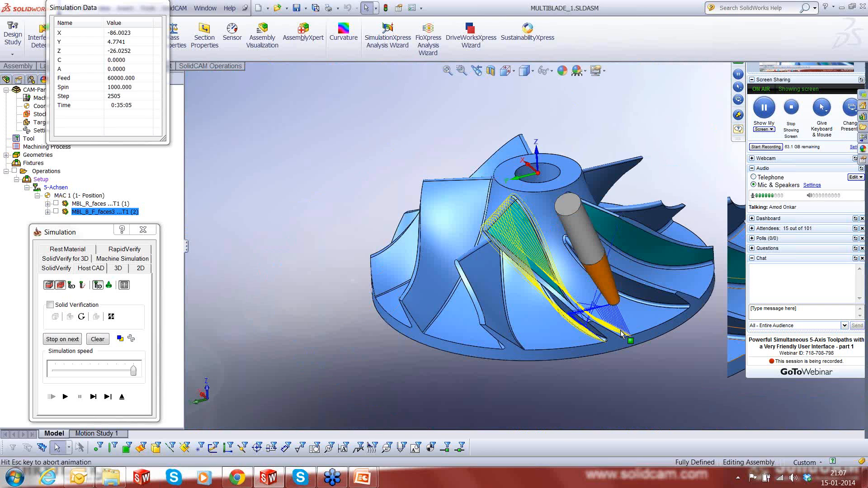
left_click(122, 401)
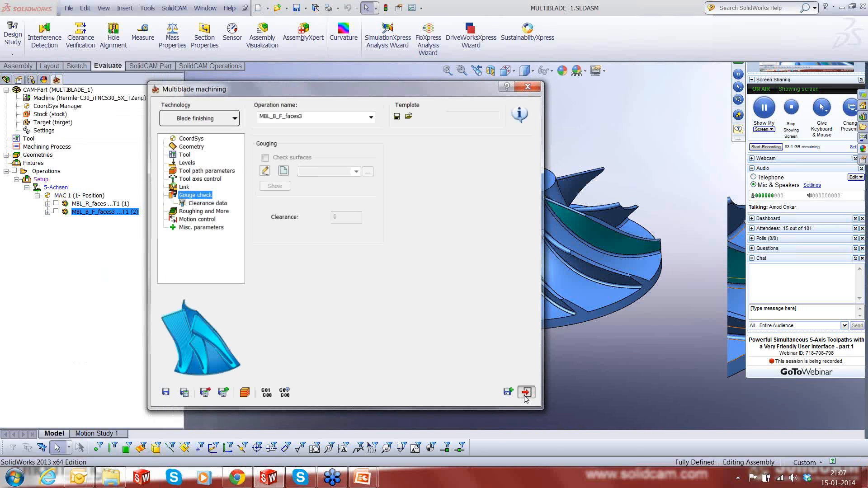
left_click(525, 396)
Add a Multiblade milling operation after MBL_B_F_faces3 with Hub finishing technology, and show its geometry settings.
right_click(105, 211)
mouse_move(190, 41)
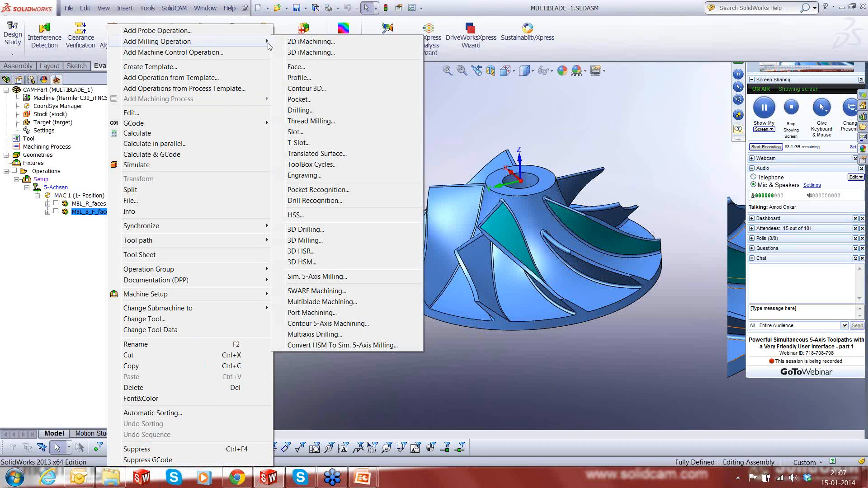
left_click(293, 299)
left_click(228, 118)
left_click(217, 159)
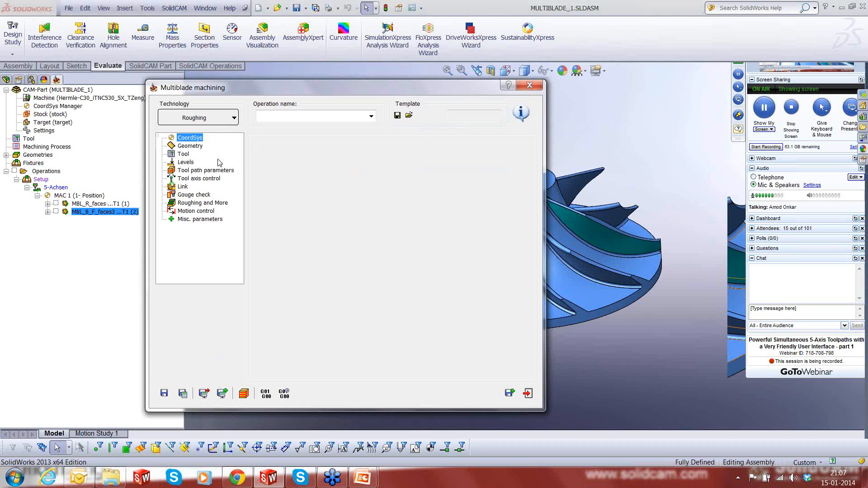
left_click(194, 146)
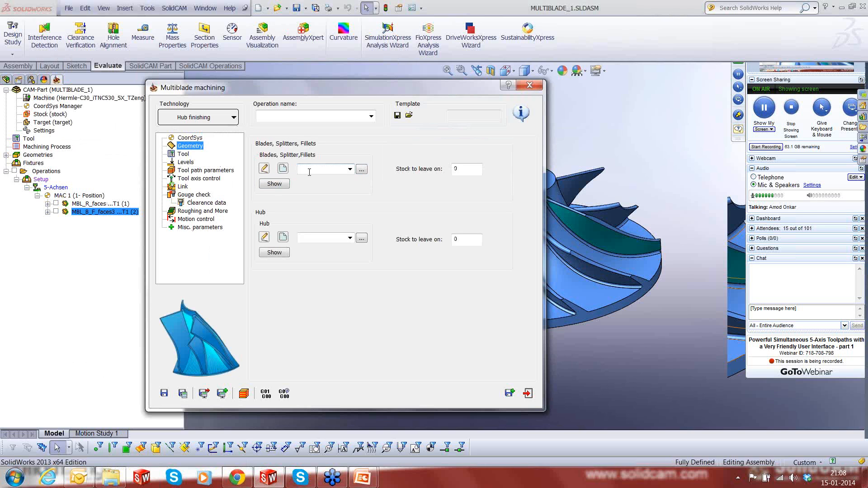
Assign faces as the blades, splitters and fillets geometry and faces1 as the hub geometry.
left_click(362, 171)
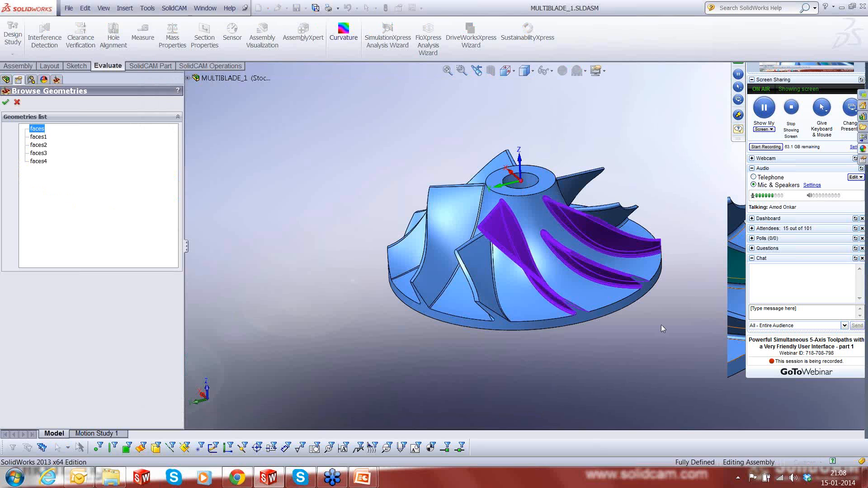
middle_click_drag(661, 325, 547, 293)
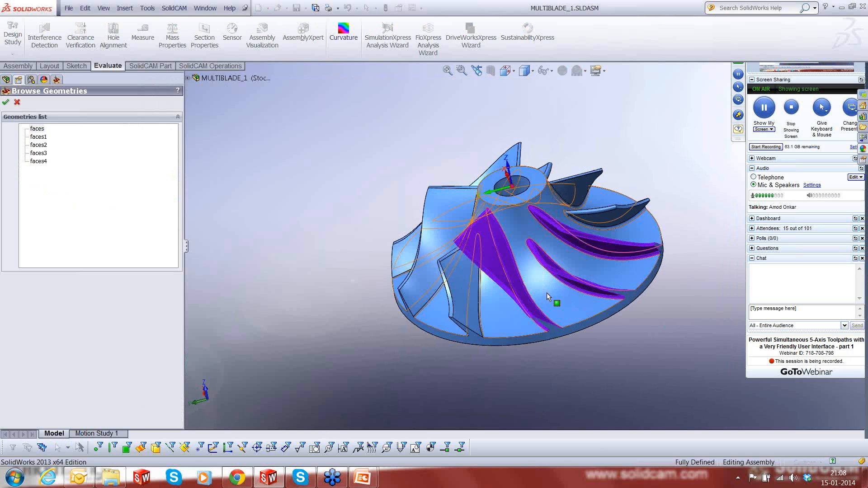
scroll(547, 292, "down", 1)
left_click(5, 102)
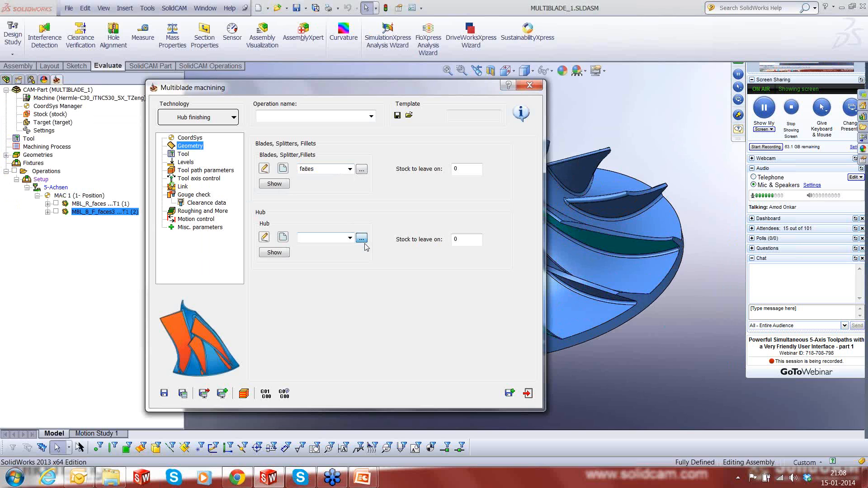
left_click(362, 238)
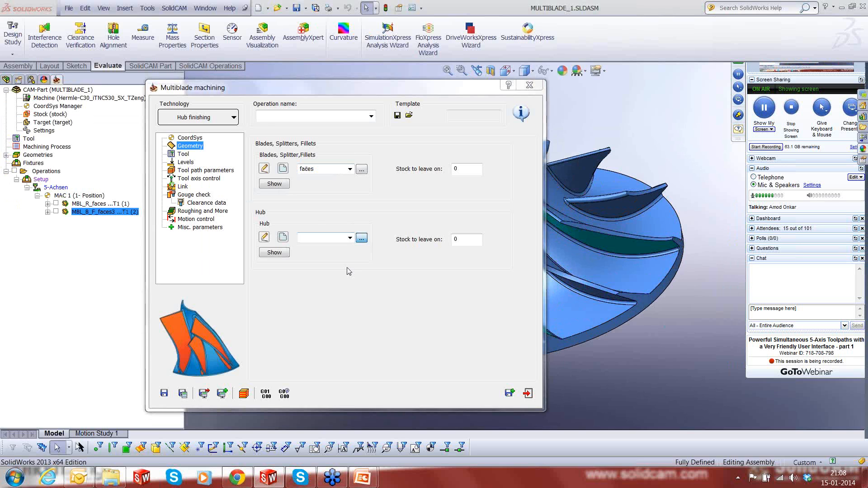
double_click(36, 139)
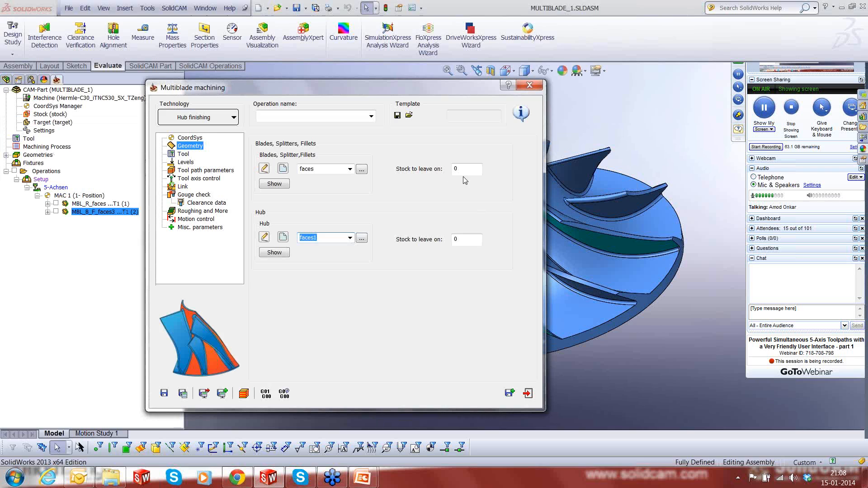
Set the stock to leave on the blades to 0.1 and select a tool for the hub finishing operation.
left_click(464, 170)
type(".1")
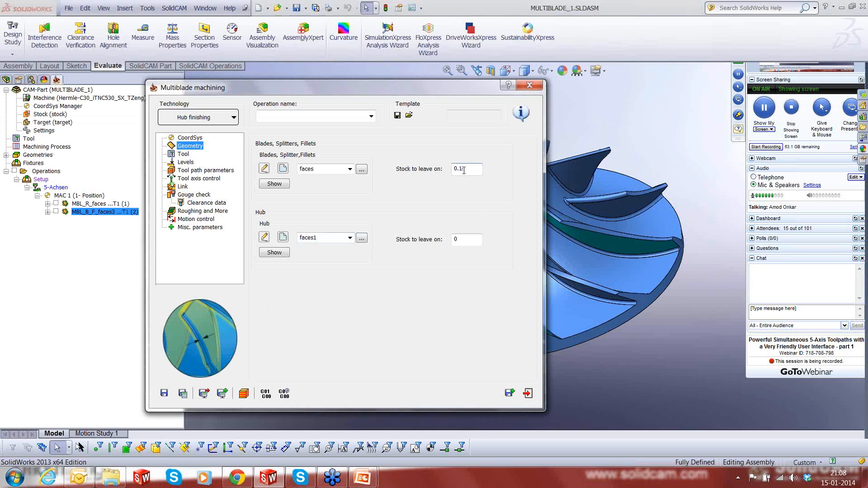
left_click(183, 154)
left_click(308, 271)
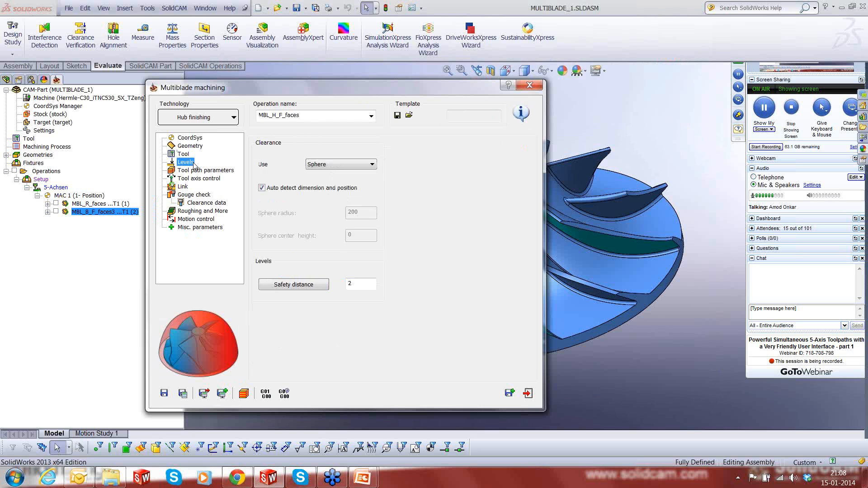
Set the slices of the hub finishing tool path to a maximum number of 40.
left_click(206, 171)
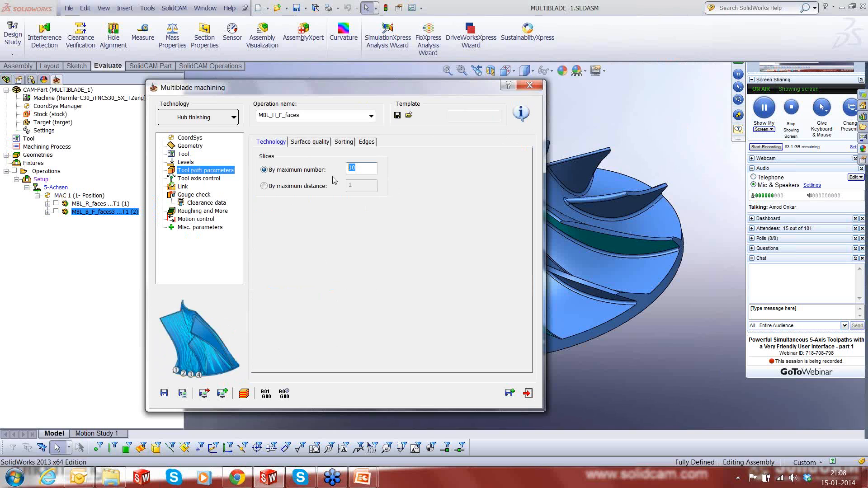
type("40")
left_click(311, 143)
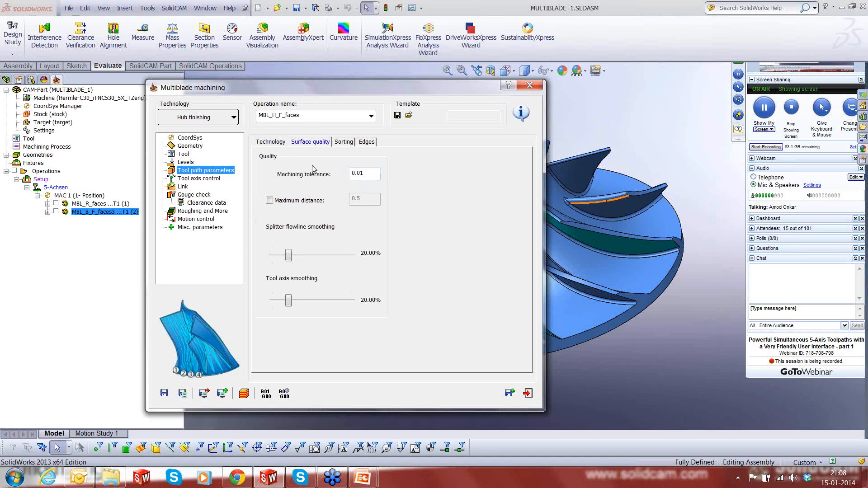
Set the hub finishing sorting method to Zigzag, start from trailing edge, with Left to right ordering.
left_click(344, 142)
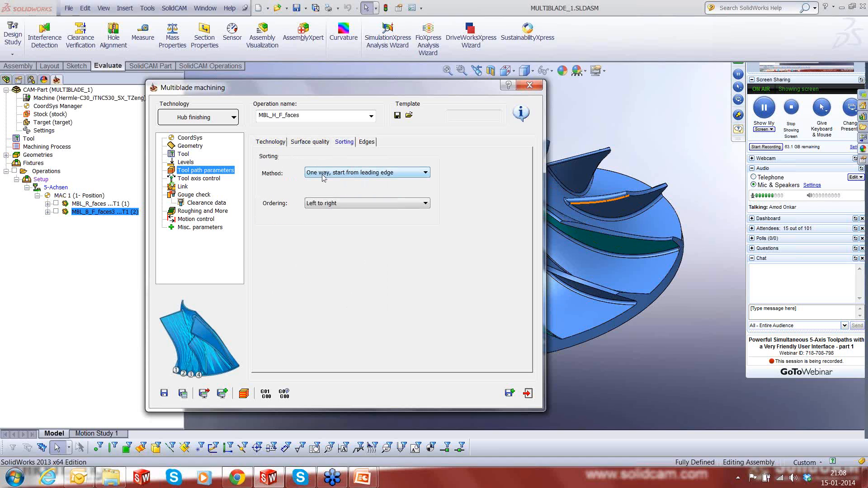
left_click(324, 175)
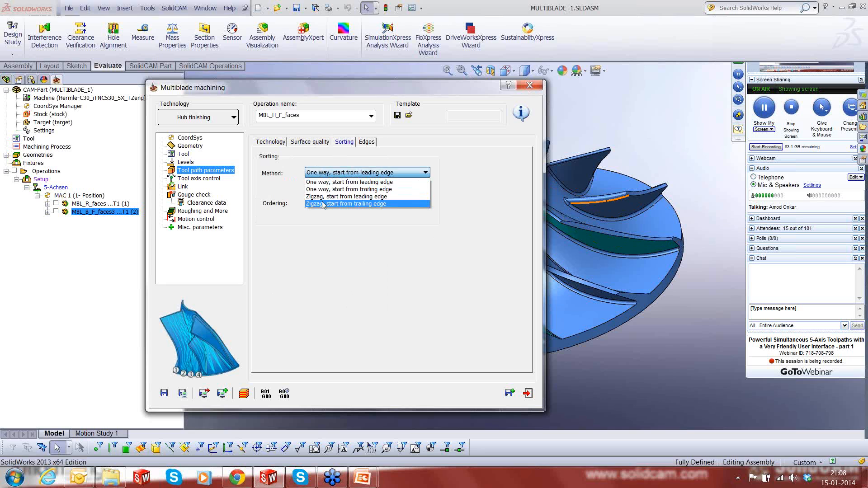
left_click(324, 204)
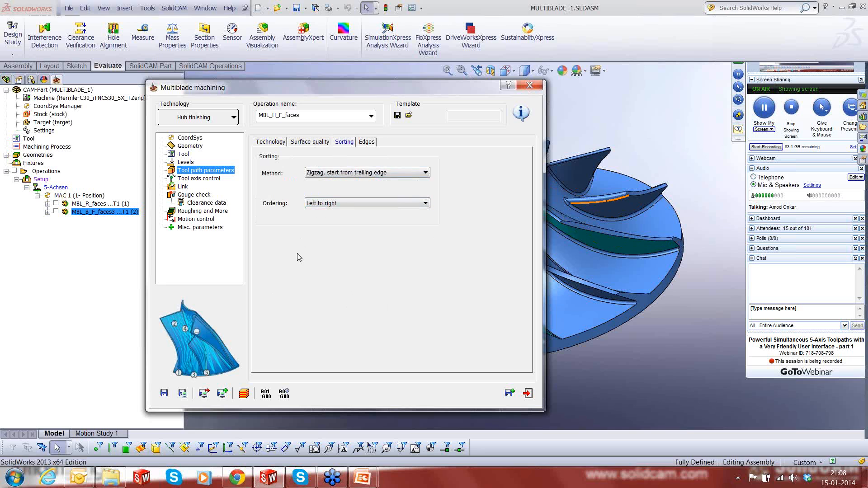
left_click(329, 205)
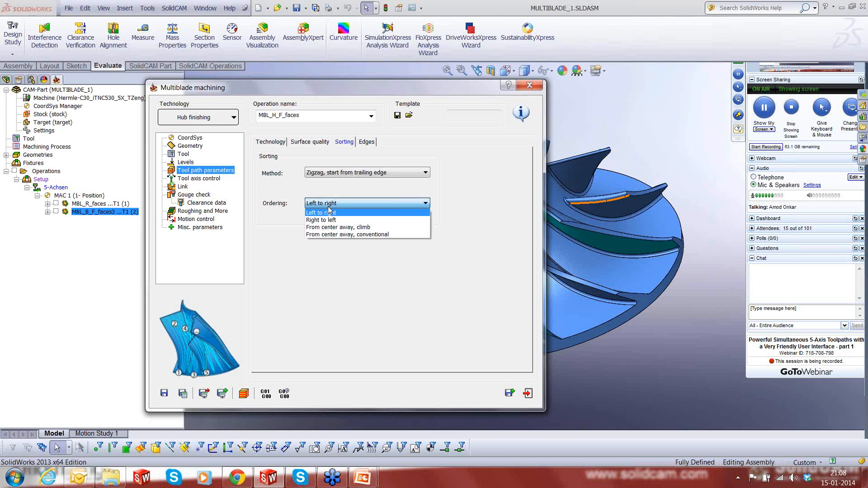
left_click(326, 213)
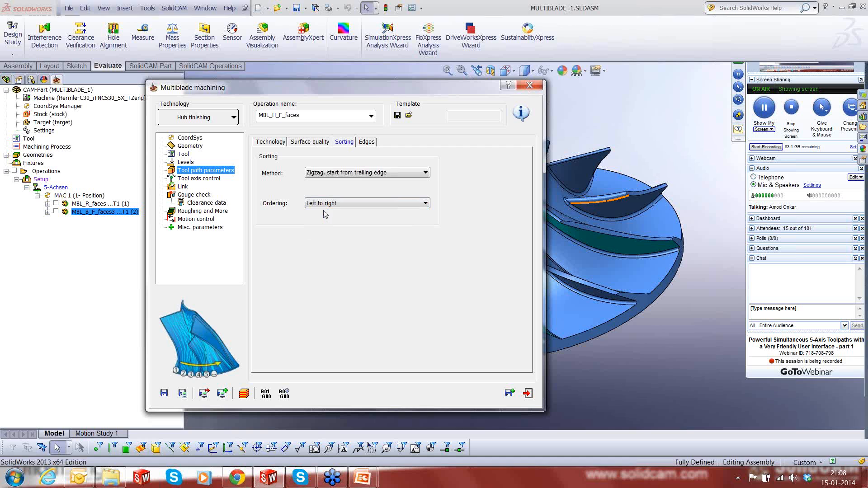
Check the tool axis and gouge settings, save and calculate the hub finishing operation, and close it.
left_click(200, 179)
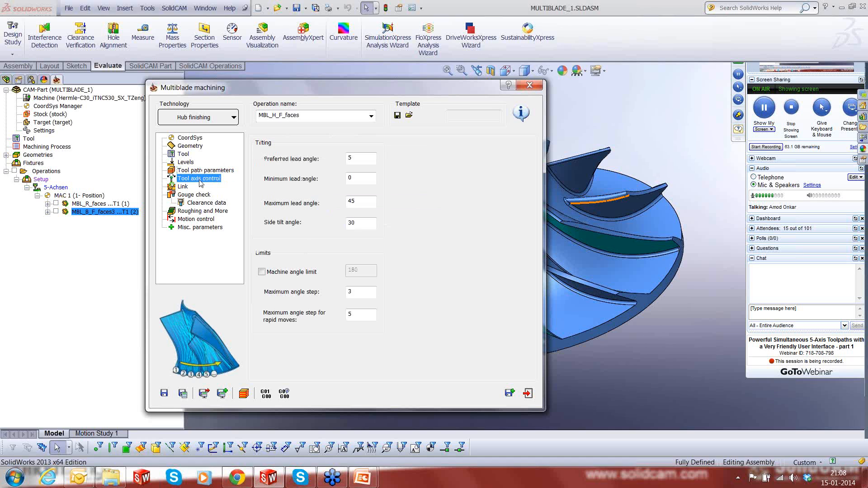
left_click(197, 195)
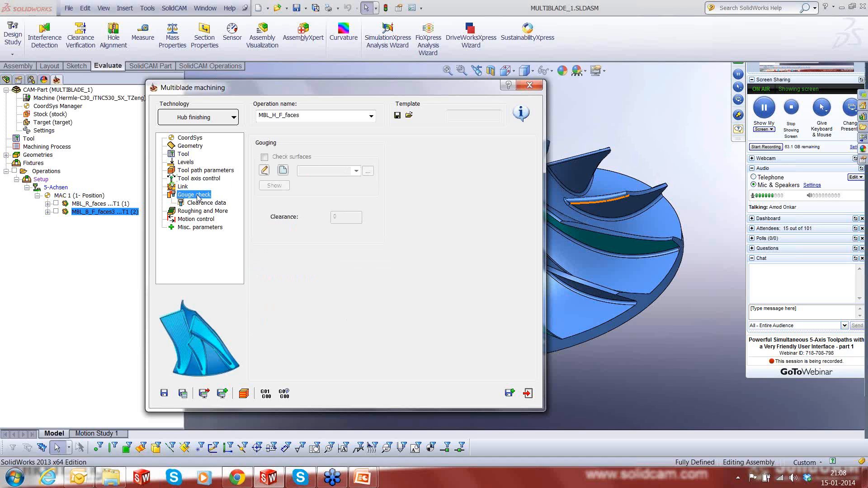
left_click(182, 392)
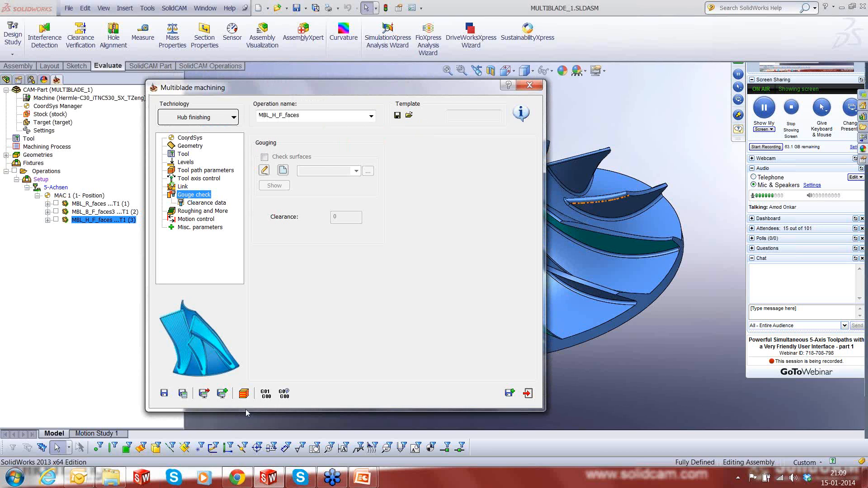
left_click(533, 399)
Display the MBL_H_F_faces tool path on the impeller, examine it between the blades and around the splitter, and hide it again.
left_click(55, 220)
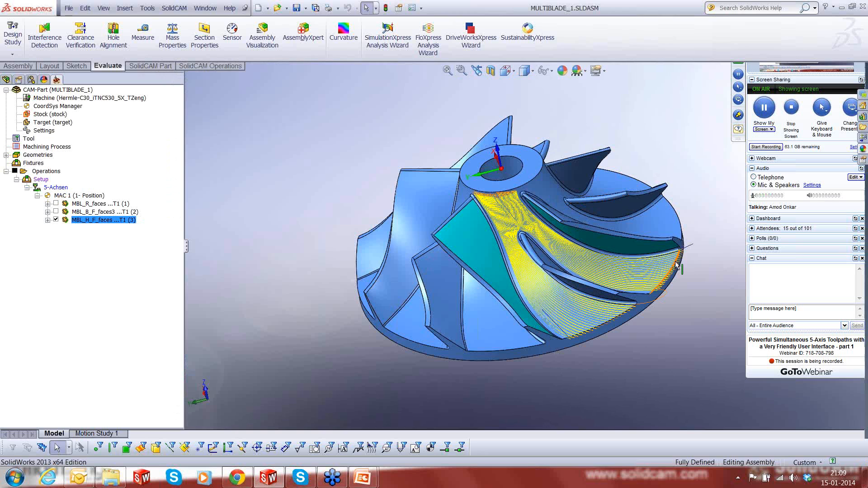
middle_click_drag(677, 264, 688, 281)
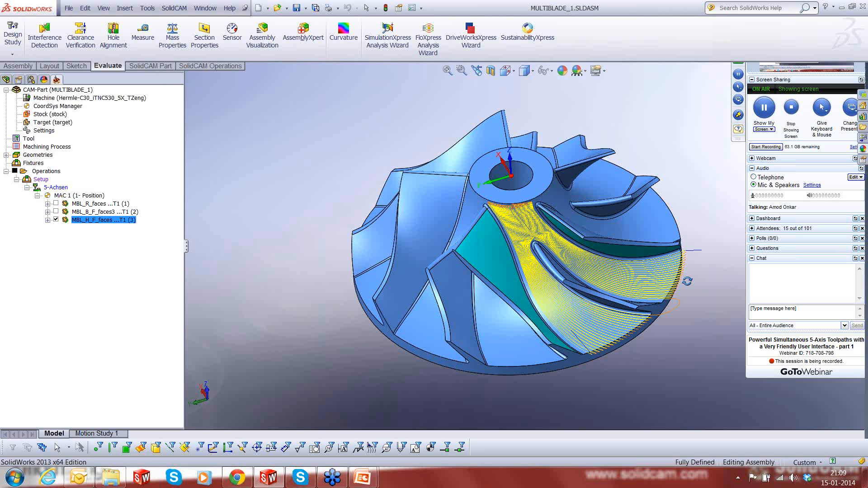
scroll(637, 281, "down", 3)
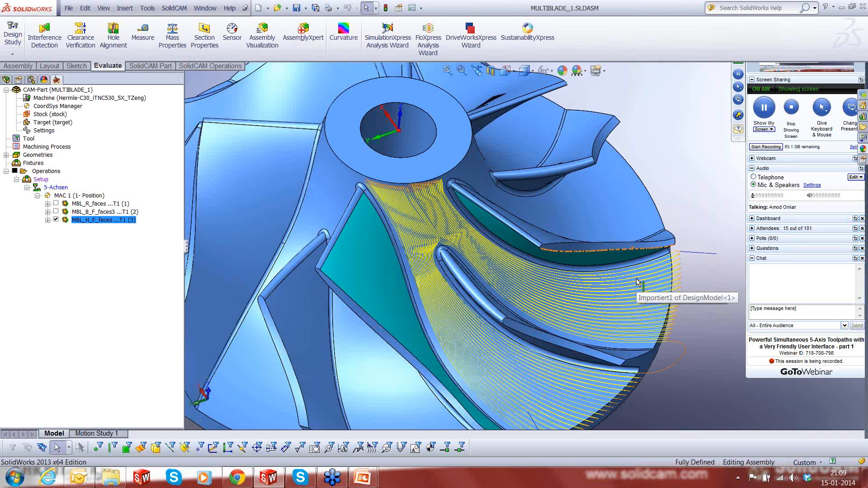
middle_click_drag(638, 281, 701, 270)
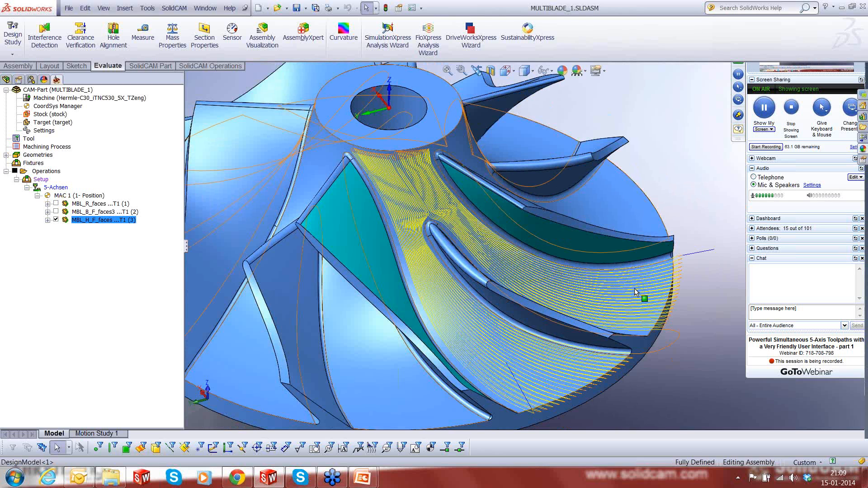
middle_click_drag(634, 289, 678, 333)
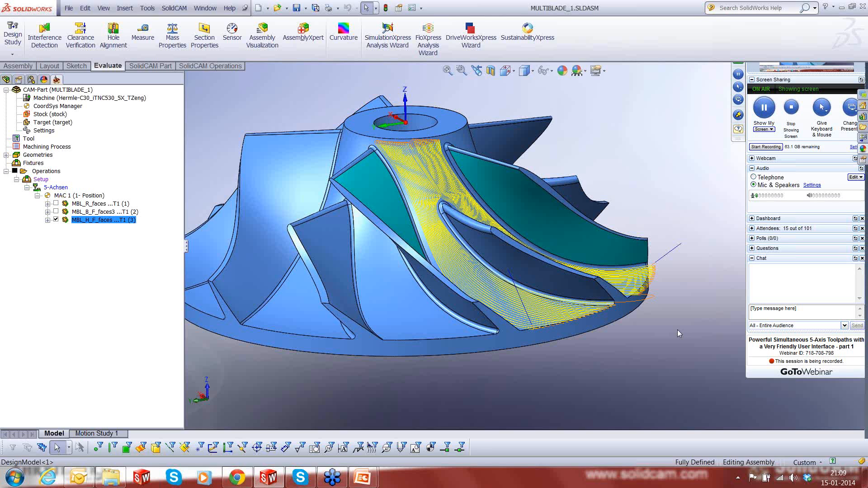
left_click(56, 220)
key("f")
Add a Multiblade machining operation with Fillet finishing technology and show its geometry settings.
right_click(58, 172)
mouse_move(127, 188)
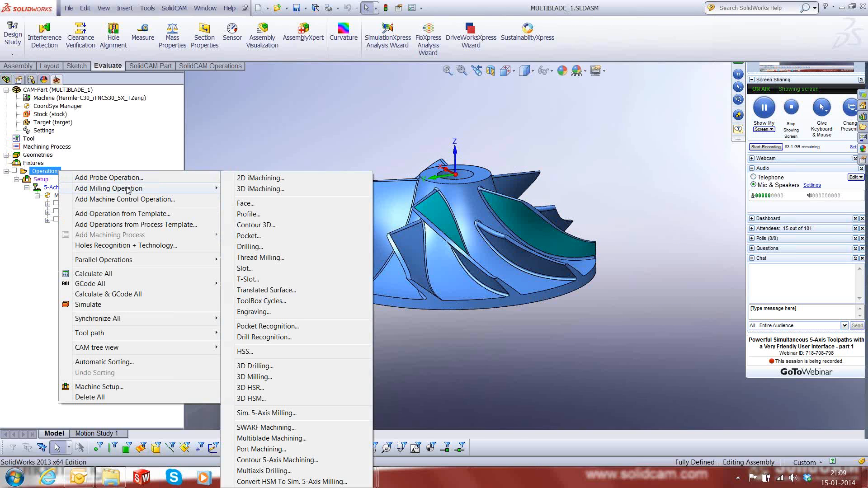
left_click(272, 437)
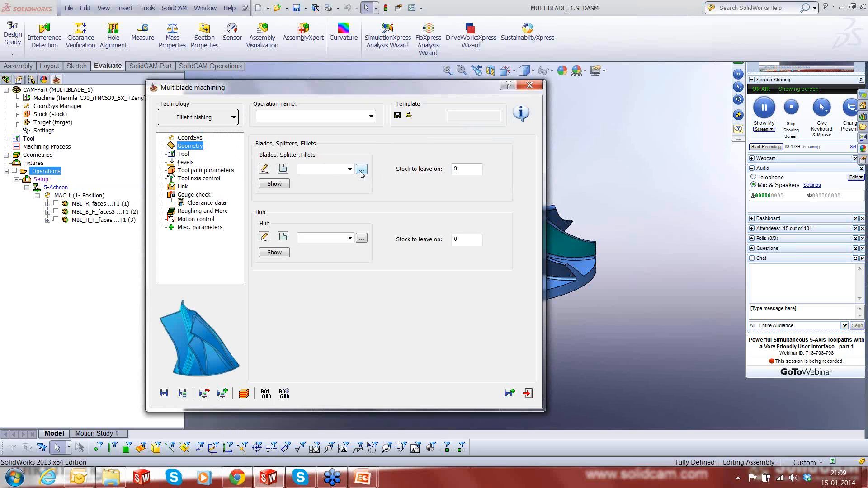
Assign faces3 as the blades, splitters and fillets geometry and faces1 as the hub geometry of the fillet finishing operation.
left_click(361, 172)
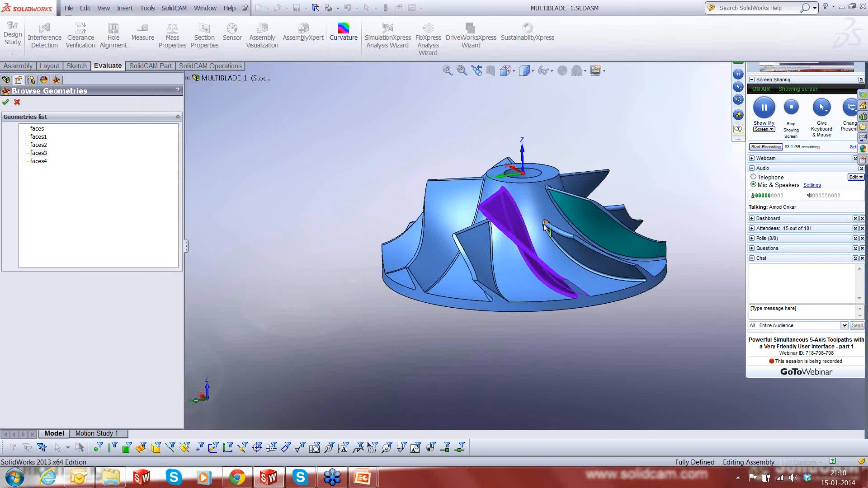
scroll(546, 225, "down", 3)
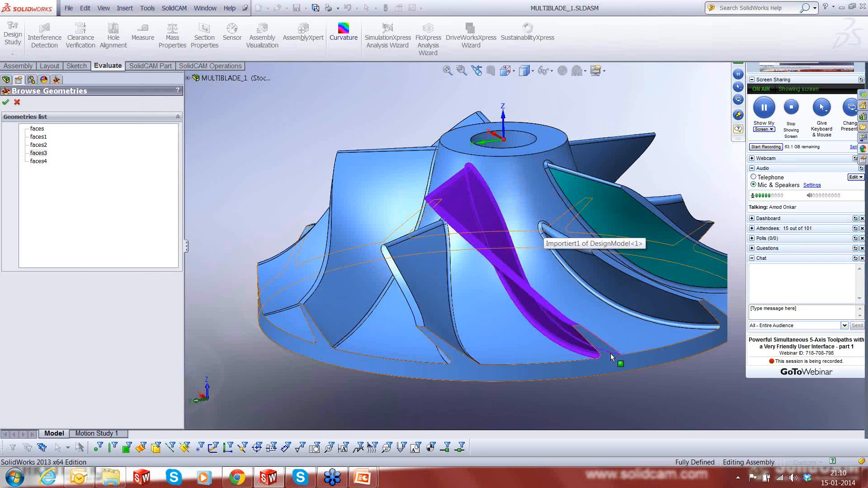
left_click(5, 102)
left_click(361, 239)
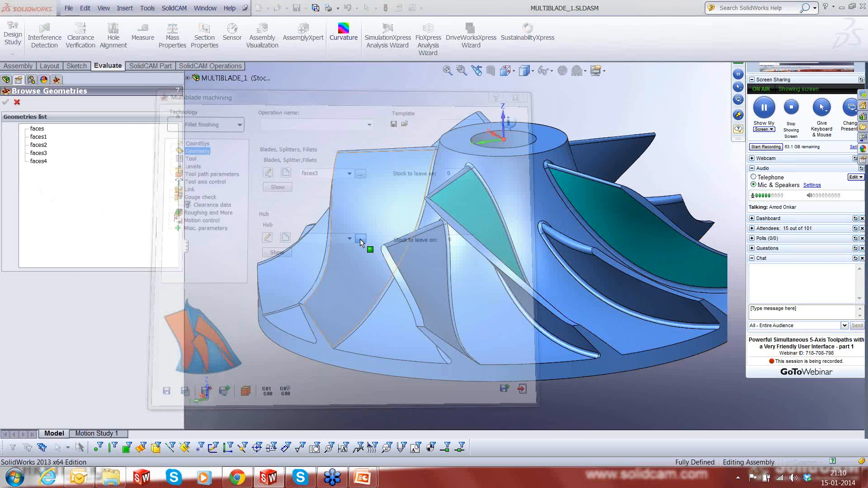
left_click(38, 137)
left_click(6, 102)
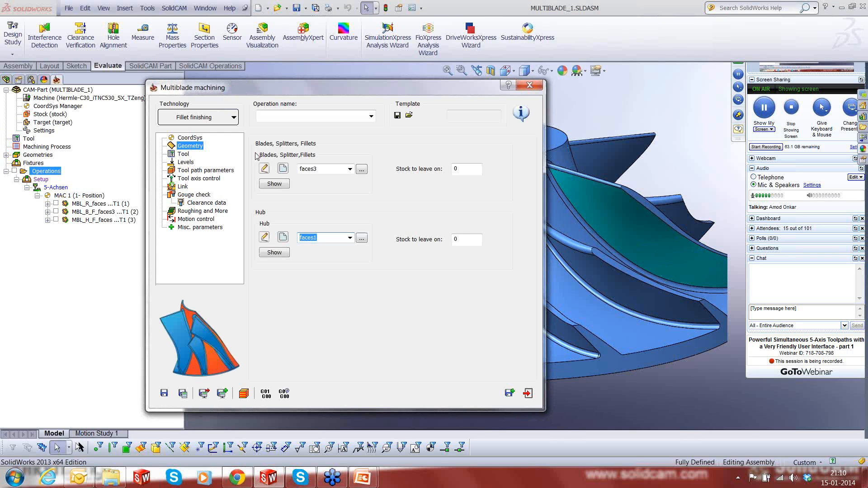
Choose the 12 mm taper mill as the tool for the fillet finishing operation.
left_click(183, 154)
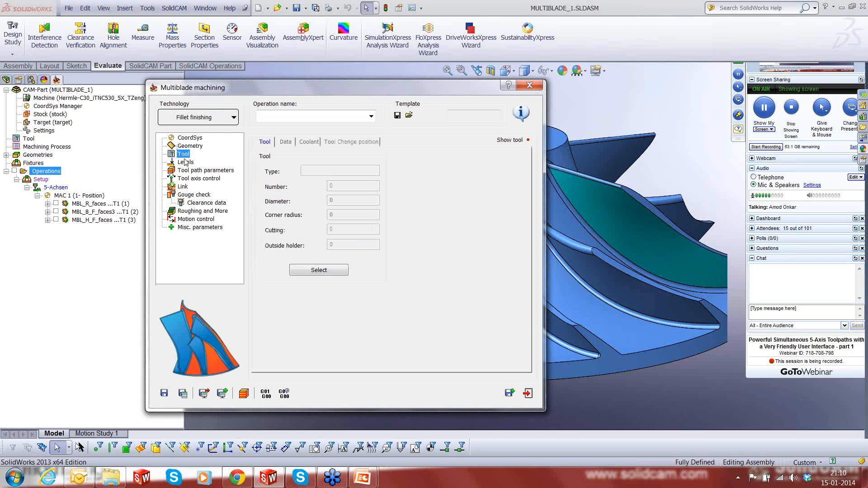
left_click(324, 273)
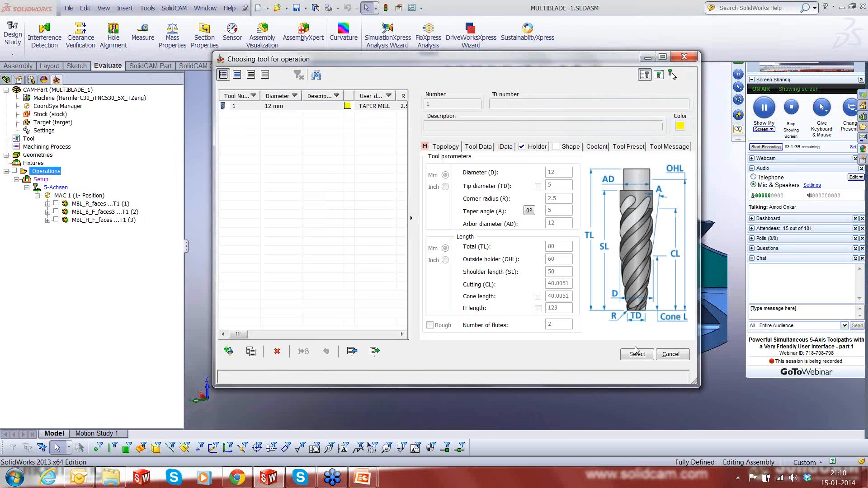
left_click(637, 354)
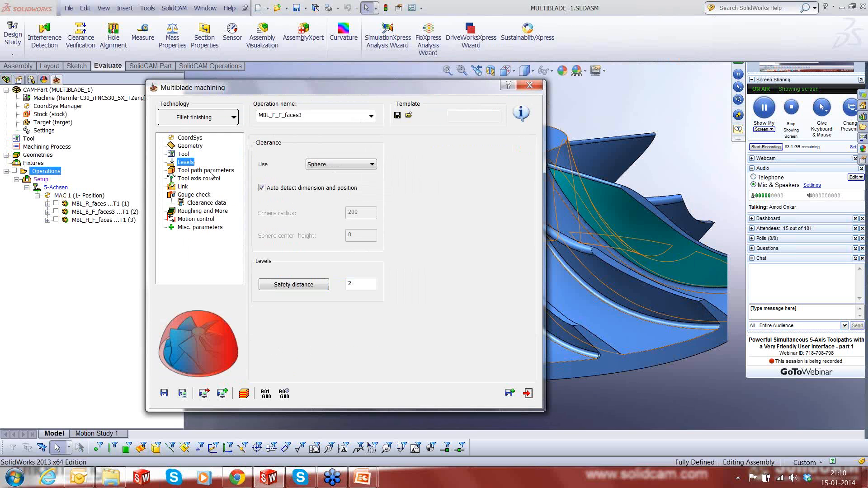
Set the fillet finishing contour to Full (trim trailing edge).
left_click(210, 172)
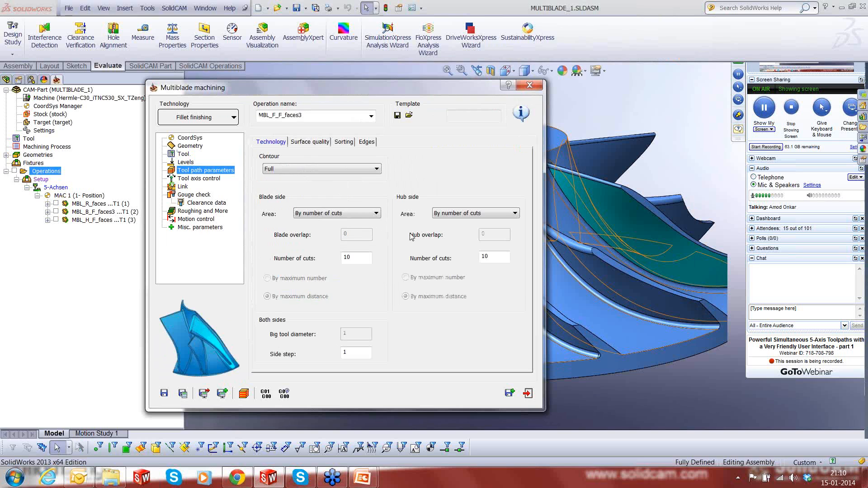
left_click(330, 171)
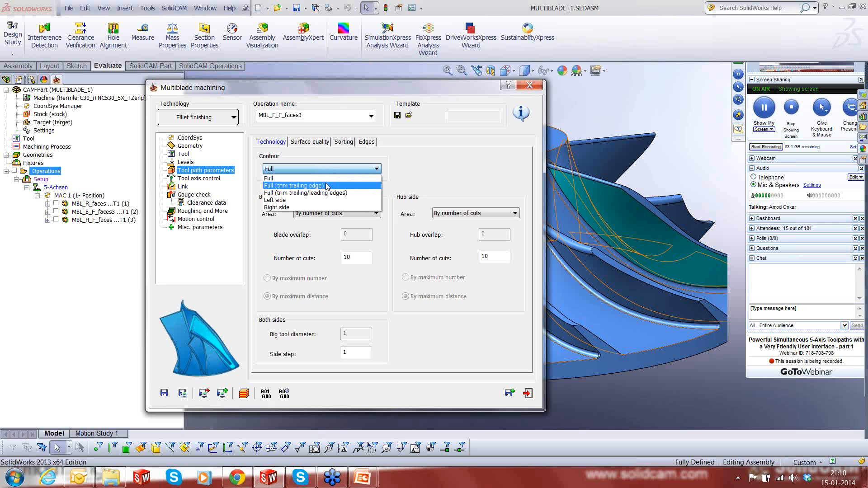
left_click(327, 185)
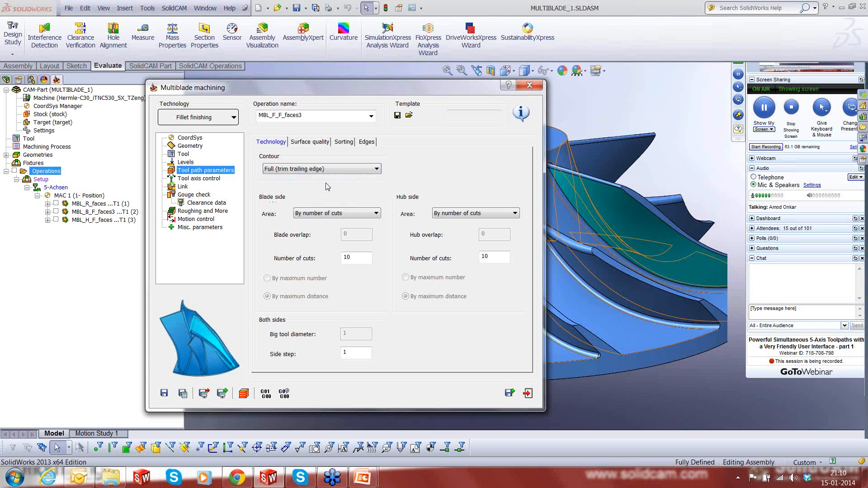
Set the number of cuts to 5 on the blade side and 4 on the hub side, with a side step of 0.5.
double_click(347, 257)
type("5")
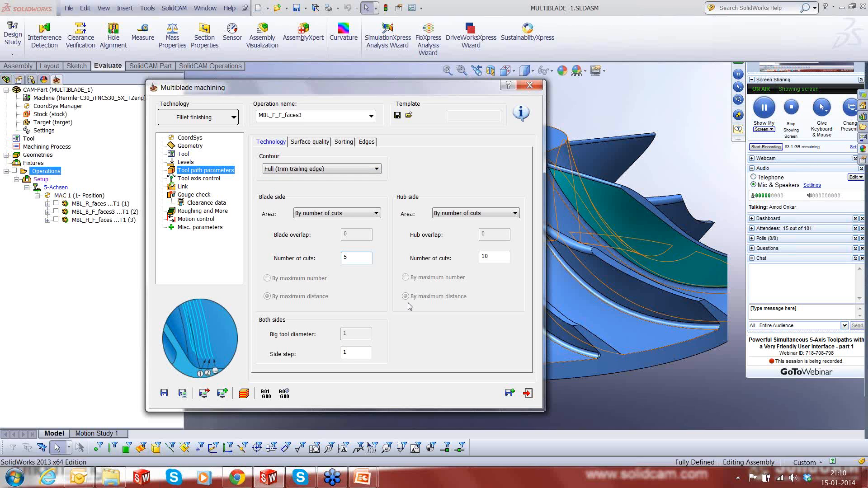
double_click(489, 256)
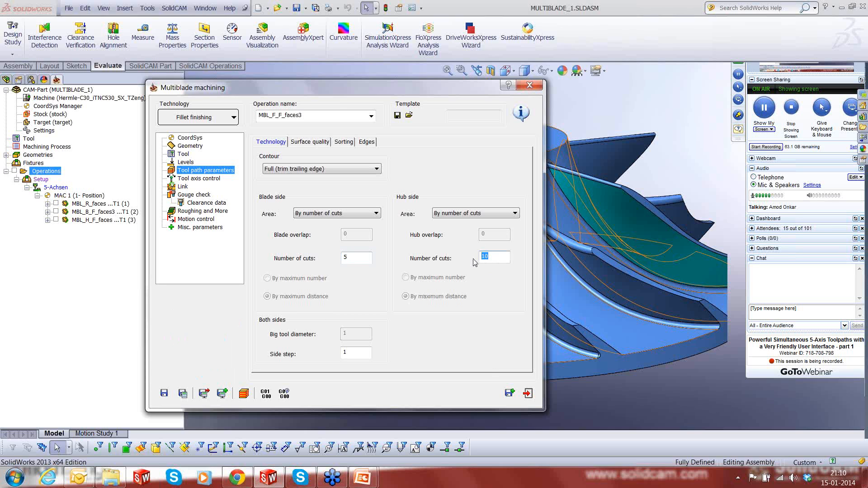
type("4")
double_click(360, 352)
type("0")
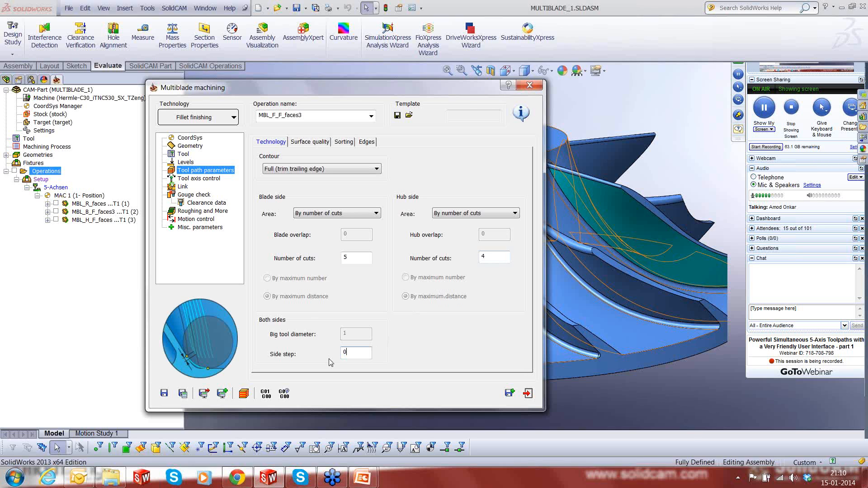
type(".5")
Set the sorting to One way, start from trailing edge, with Outside to inside ordering, and show the edge settings.
left_click(324, 143)
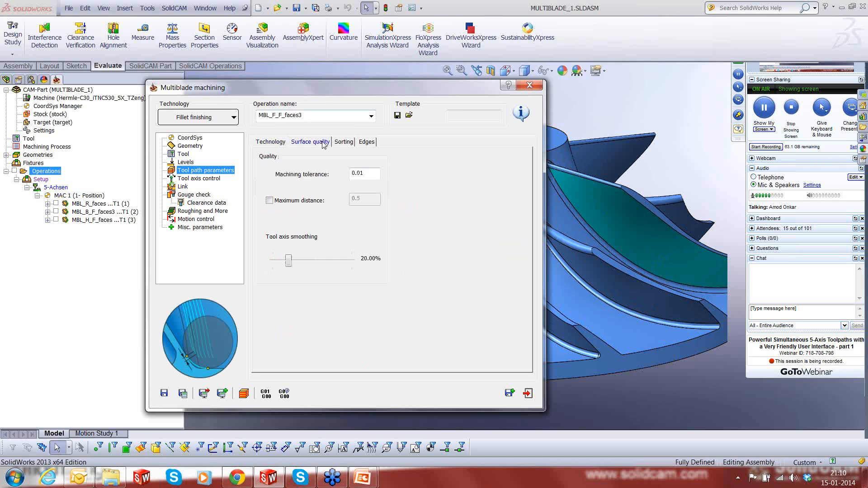
left_click(339, 143)
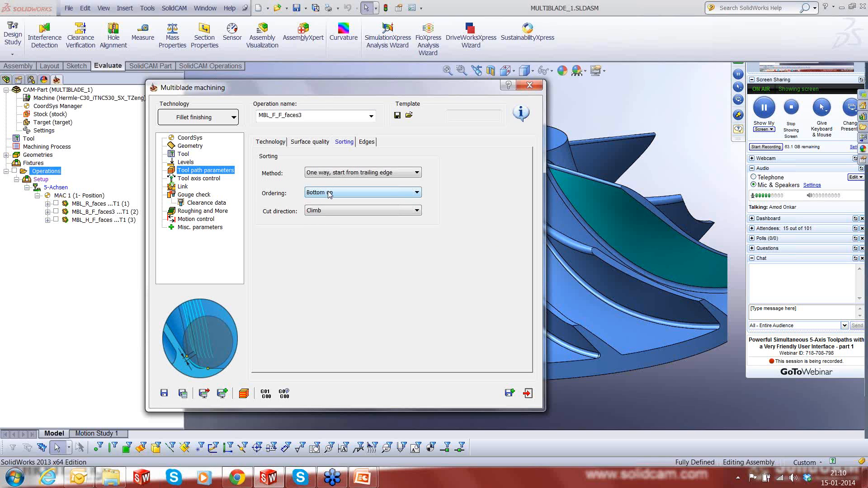
left_click(335, 174)
left_click(335, 186)
left_click(332, 193)
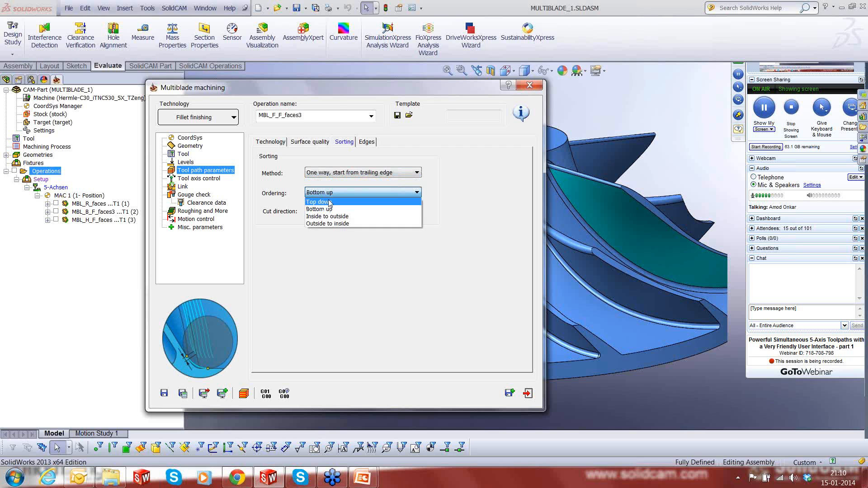
left_click(331, 224)
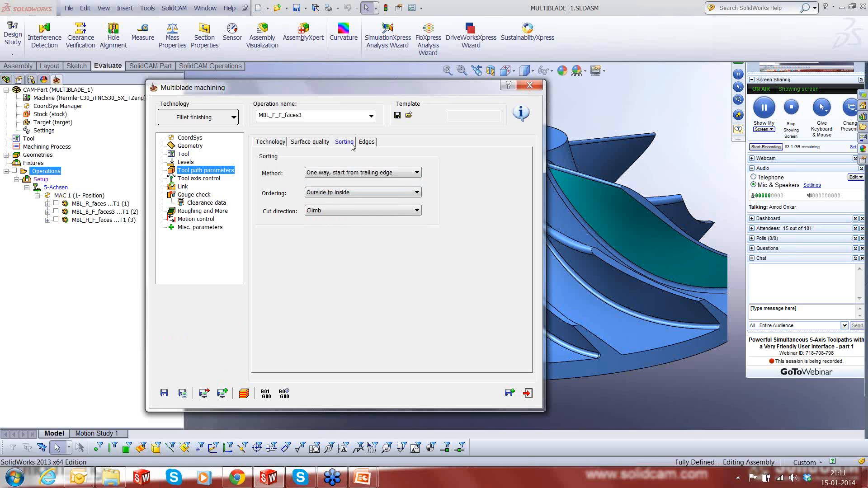
left_click(365, 142)
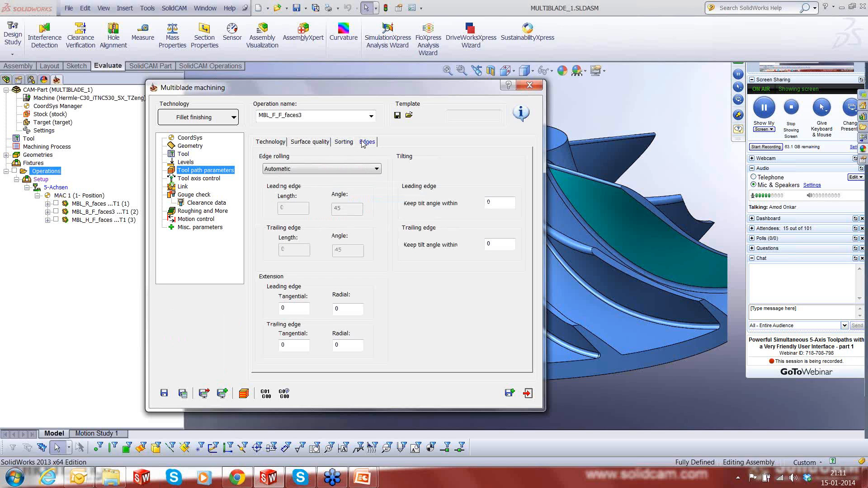
Review the tool axis control, link and gouge check settings, save and calculate the fillet finishing operation, and close it.
left_click(199, 179)
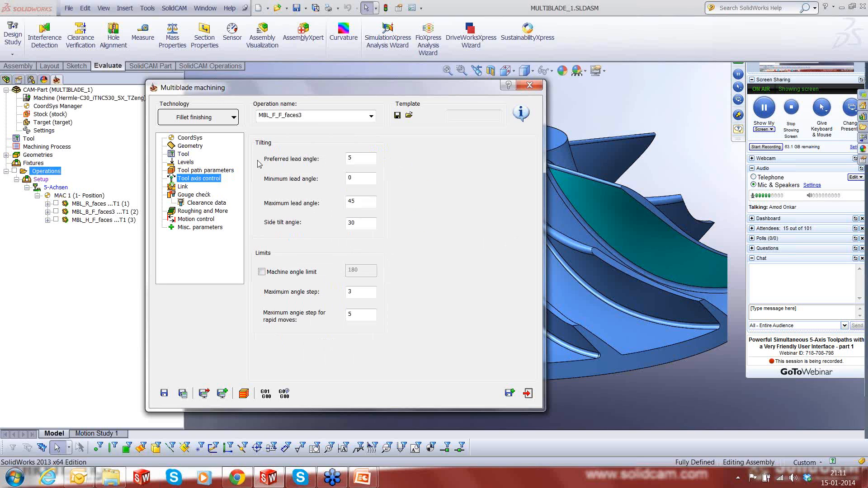
left_click(186, 187)
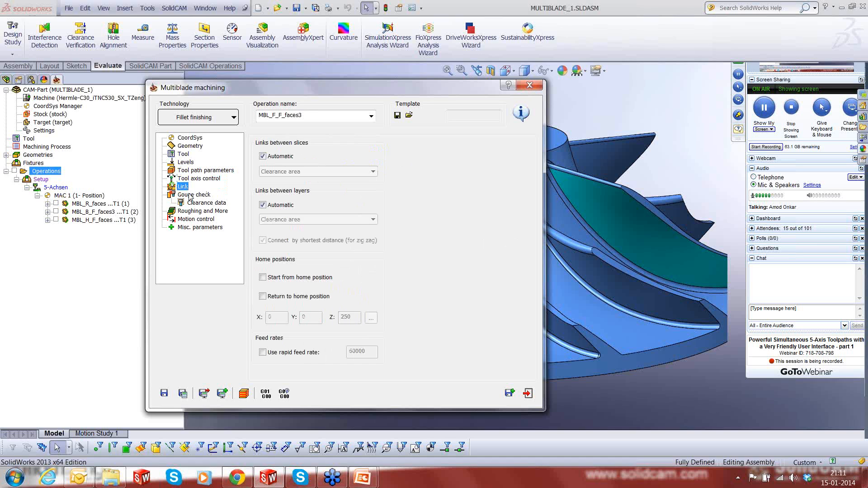
left_click(190, 196)
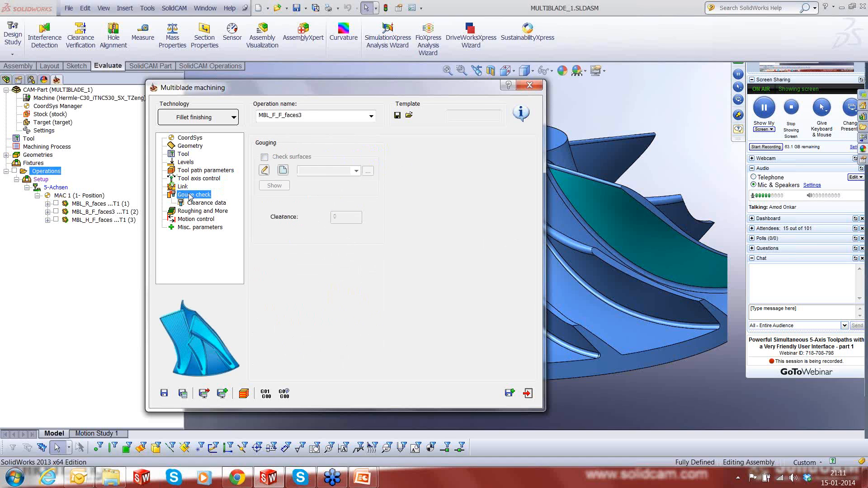
left_click(183, 394)
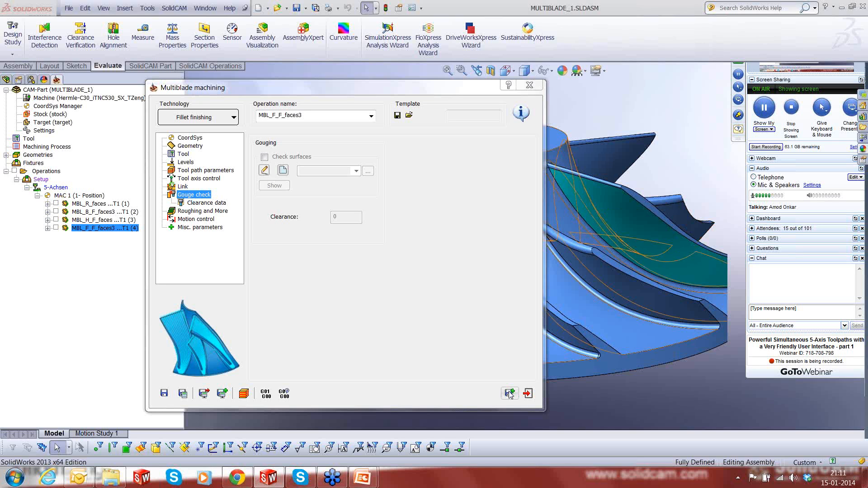
left_click(528, 393)
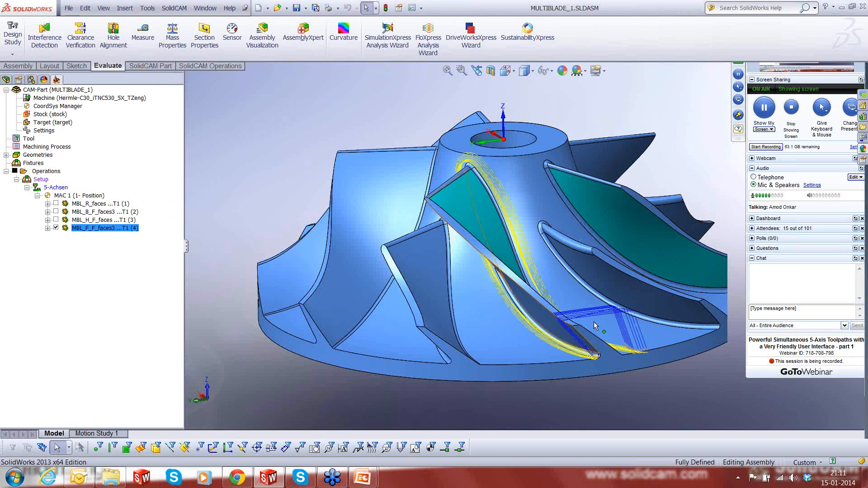
Examine the fillet finishing tool path around the splitter blade from several angles and hide it again.
scroll(601, 318, "up", 3)
middle_click_drag(601, 319, 634, 325)
scroll(633, 326, "down", 4)
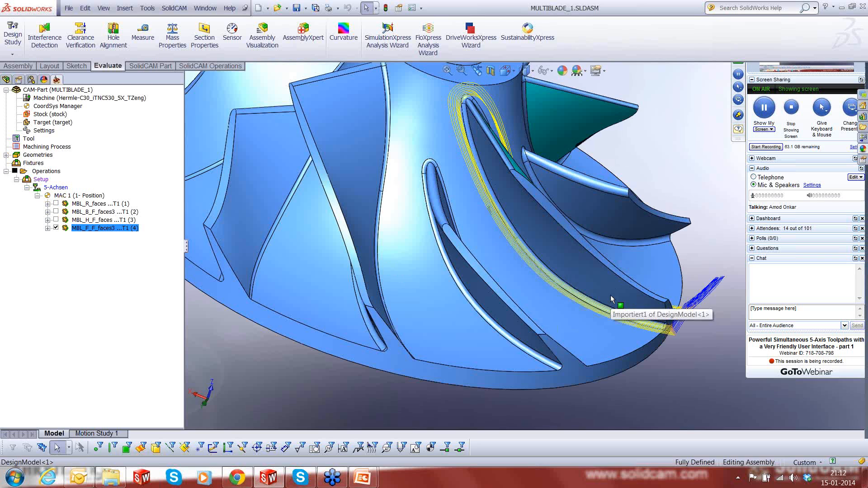
scroll(611, 299, "down", 2)
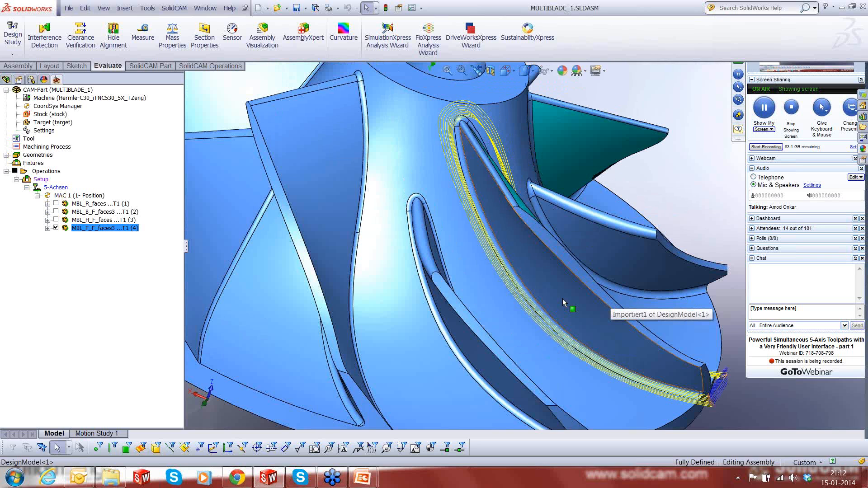
key("f")
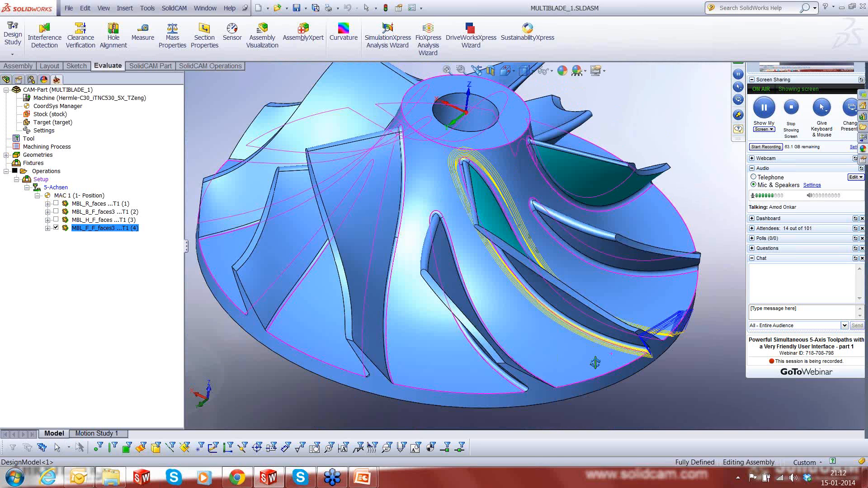
middle_click_drag(595, 363, 585, 331)
left_click(222, 228)
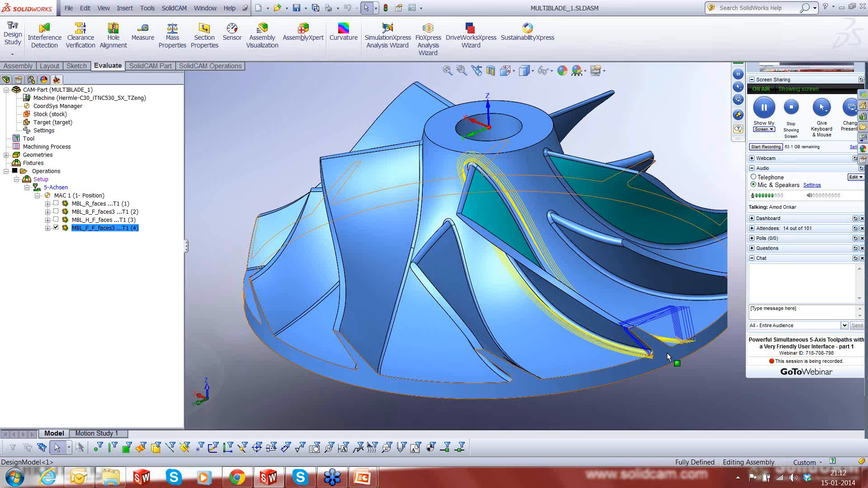
left_click(56, 228)
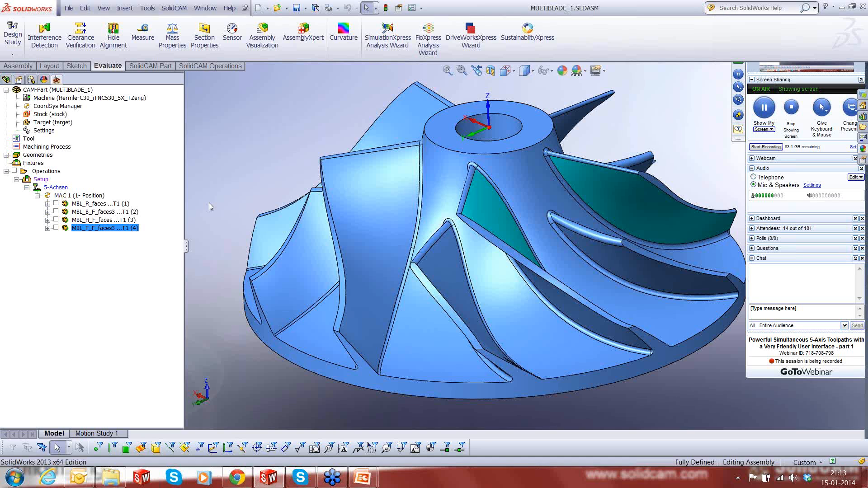
Open the recent CAM-Part OTOKAR1.PRT from the Contour_Trim folder.
left_click(167, 10)
mouse_move(172, 213)
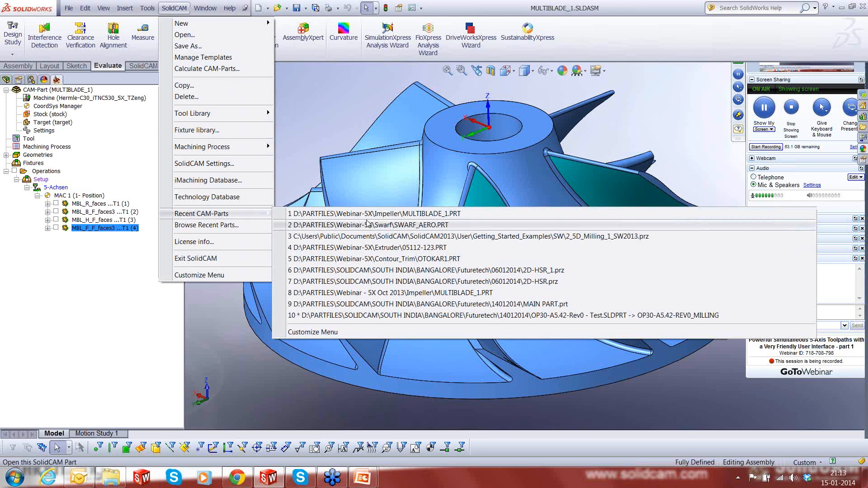
left_click(368, 259)
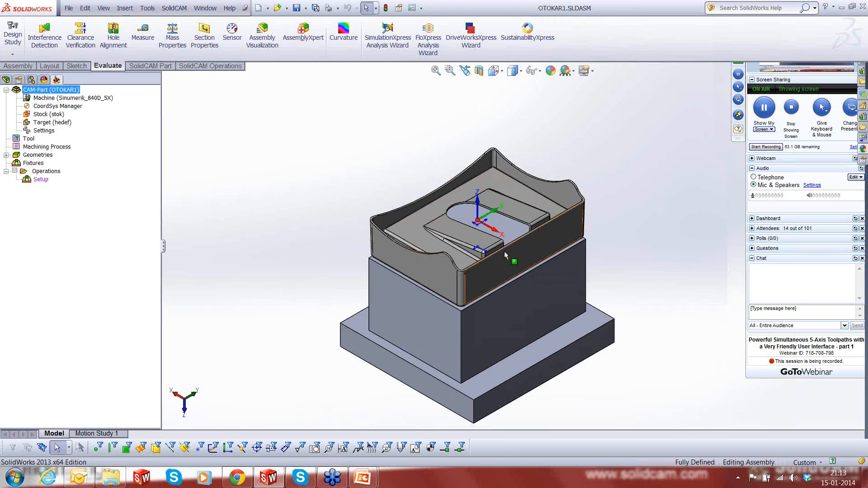
Add a Contour 5-Axis Machining operation to the OTOKAR1 part.
scroll(504, 251, "down", 2)
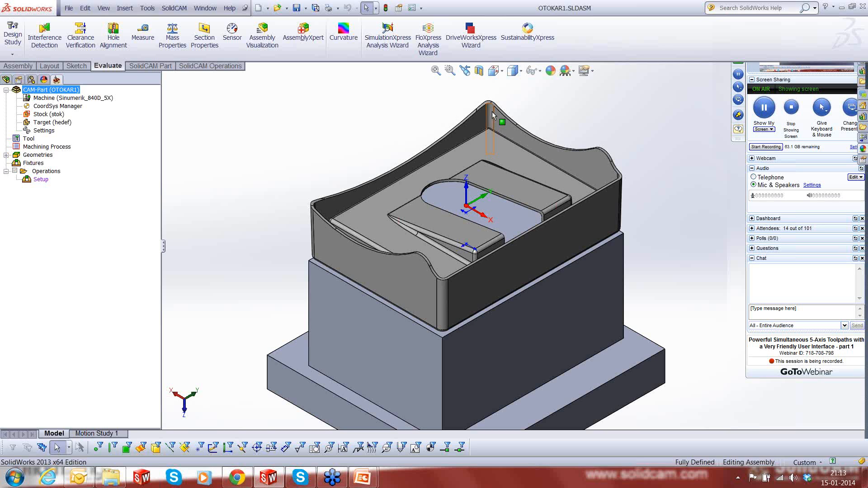
right_click(55, 173)
mouse_move(136, 189)
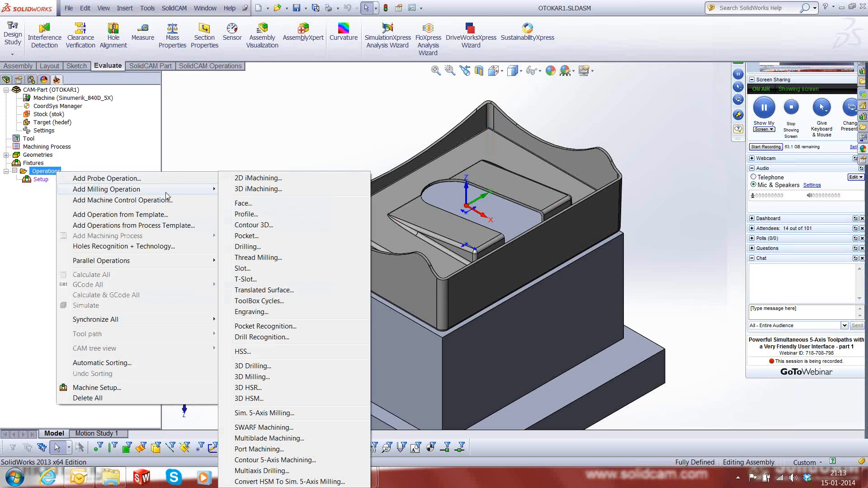
left_click(276, 461)
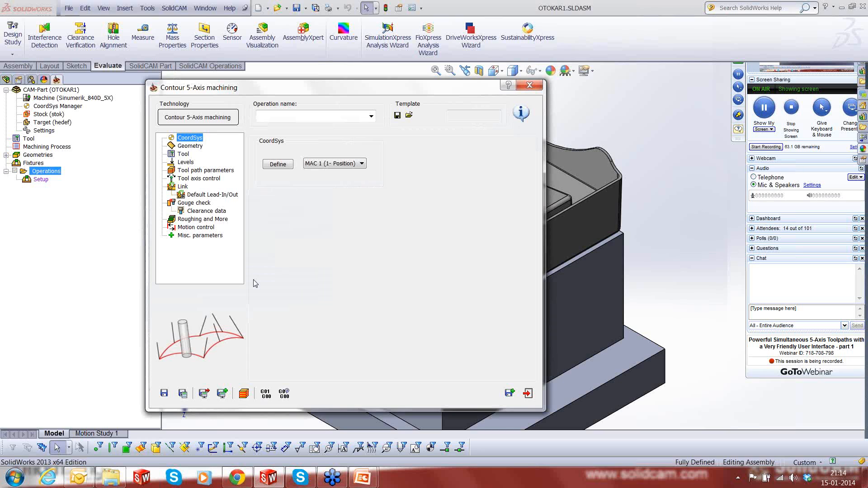
Start a new drive curve geometry and chain the first curved segments along the front short wall's outer upper edge.
left_click(199, 147)
left_click(286, 165)
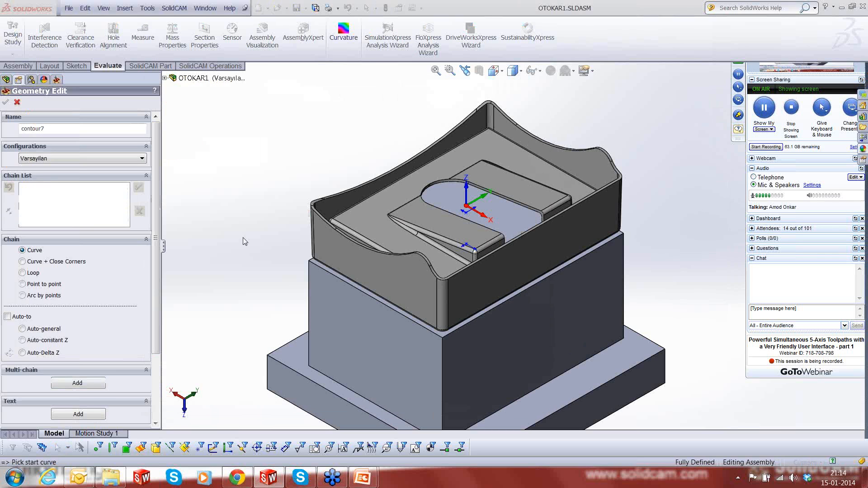
scroll(363, 276, "down", 3)
left_click(419, 238)
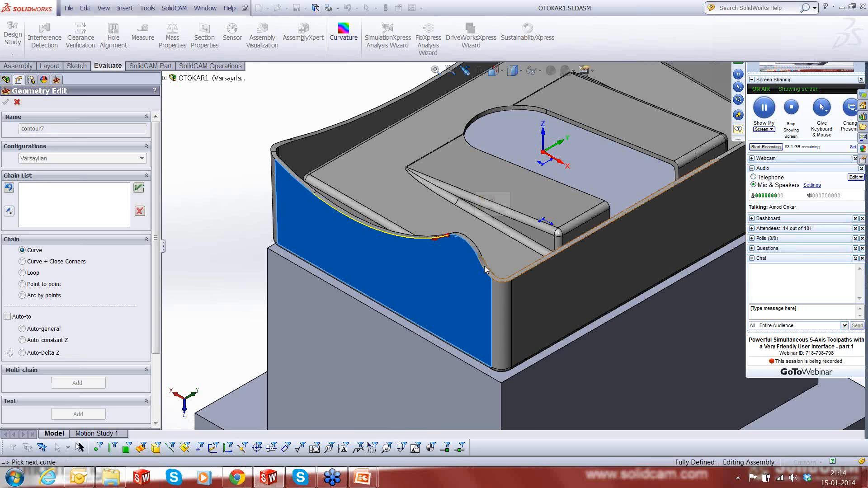
left_click(485, 268)
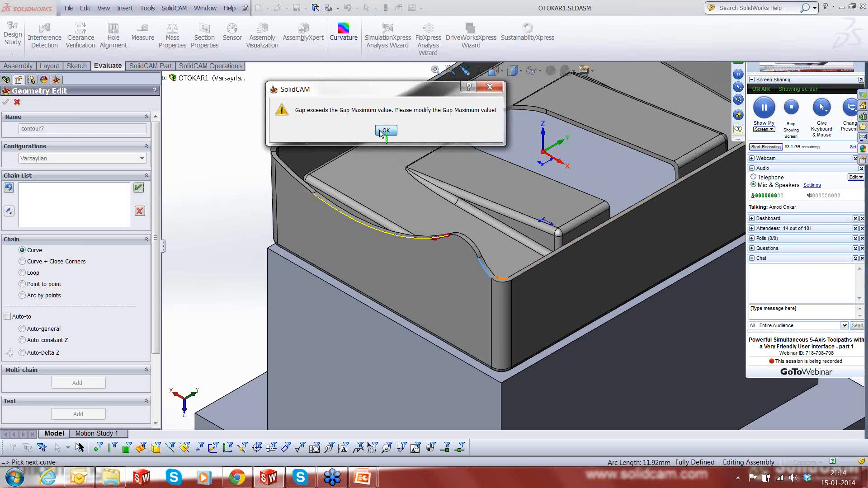
left_click(382, 132)
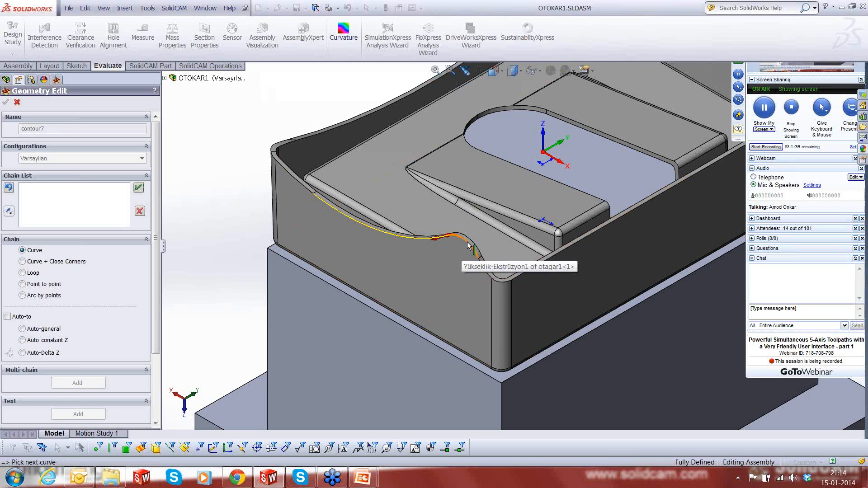
left_click(471, 260)
scroll(503, 292, "down", 2)
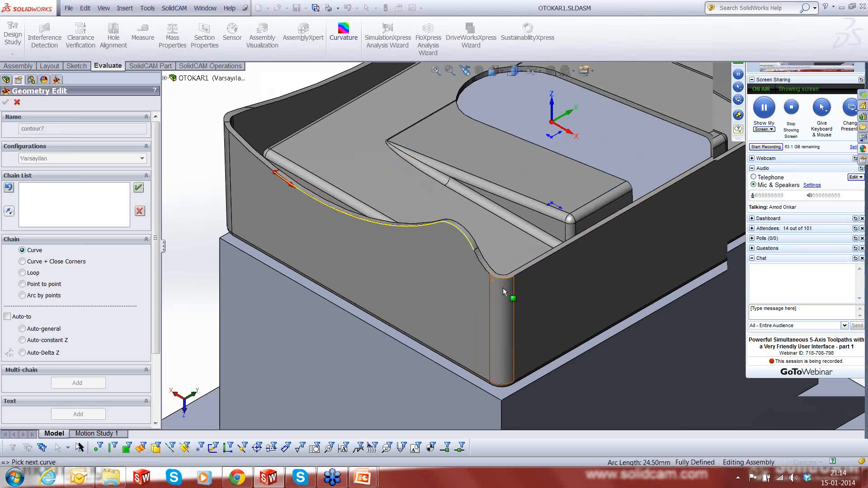
Extend the drive curve chain around the front corner and along the straight long wall's outer upper edge.
scroll(502, 288, "down", 2)
left_click(482, 260)
left_click(507, 270)
left_click(528, 263)
scroll(577, 278, "up", 1)
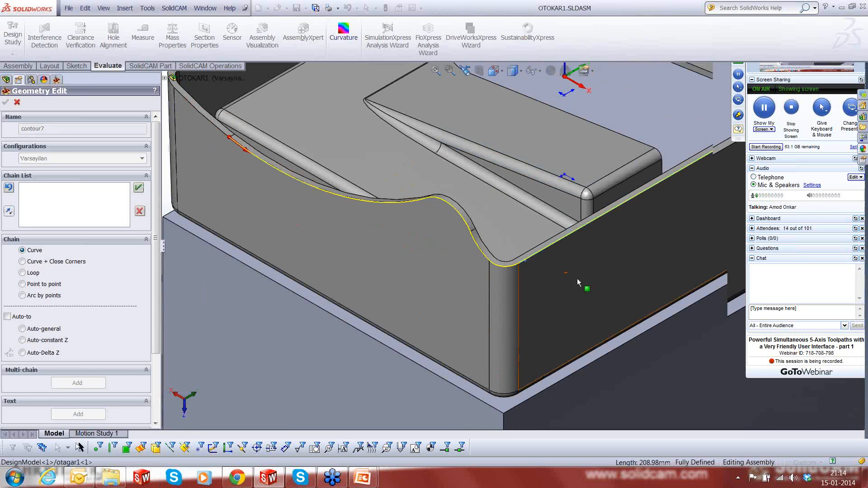
Continue the chain around the next corner and along the wavy outer upper edge of the opposite short wall.
scroll(578, 278, "up", 4)
scroll(554, 214, "down", 5)
left_click(520, 226)
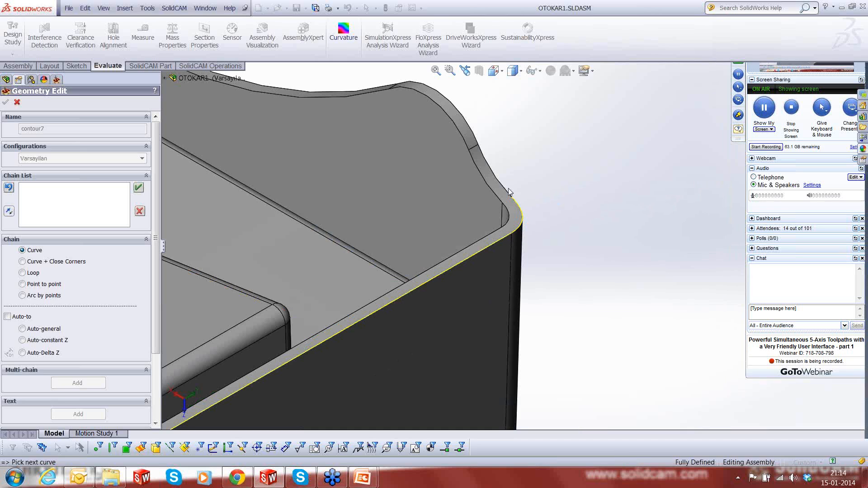
left_click(508, 195)
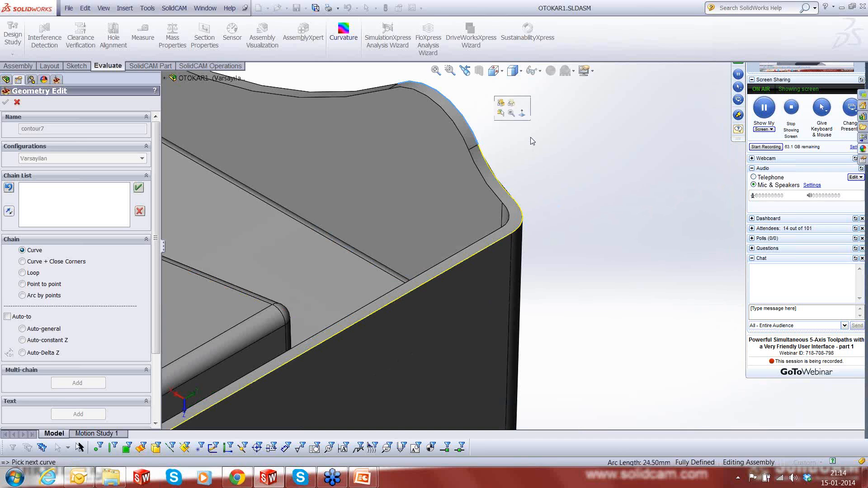
scroll(532, 141, "up", 3)
scroll(496, 209, "down", 2)
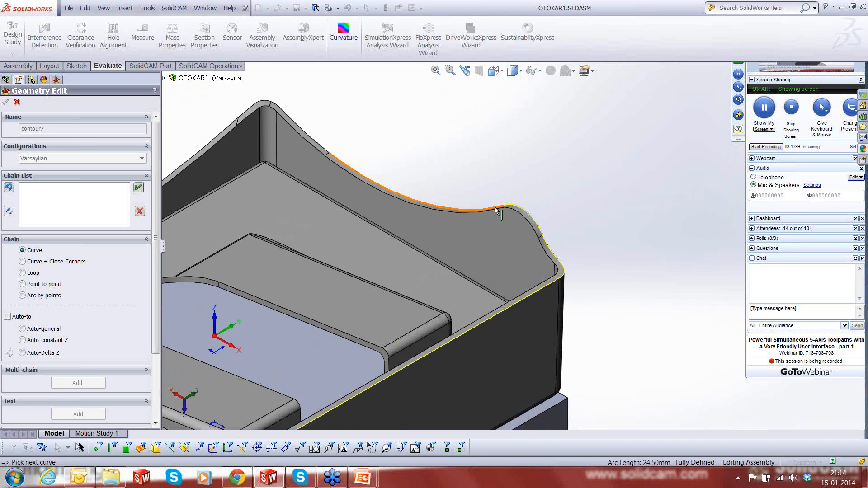
scroll(325, 144, "down", 2)
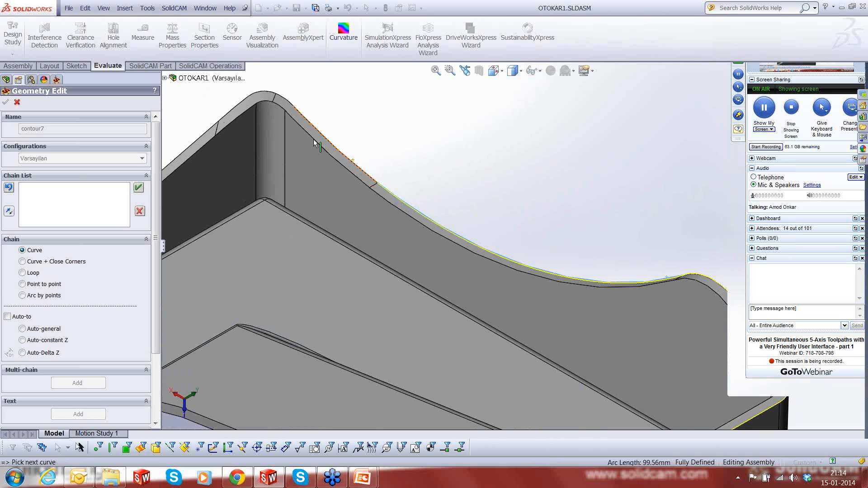
Carry the chain over the rear corner and along the remaining long wall's outer upper edge.
scroll(314, 139, "down", 2)
left_click(296, 101)
left_click(235, 105)
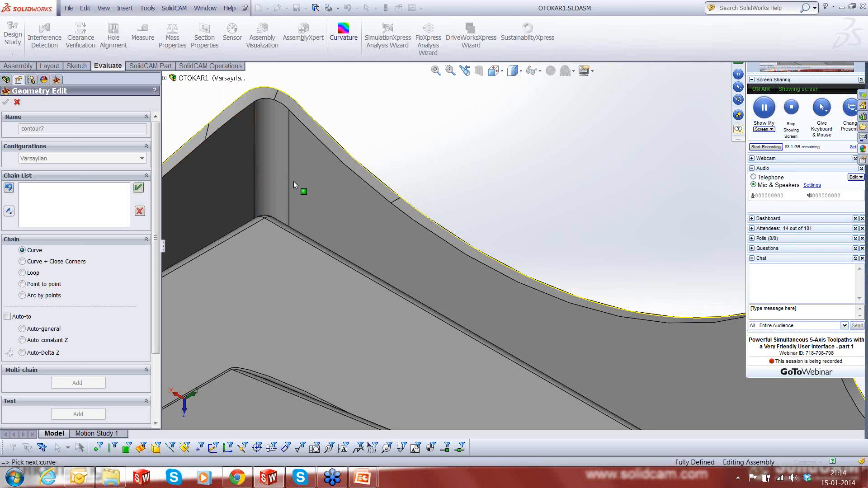
scroll(295, 182, "up", 6)
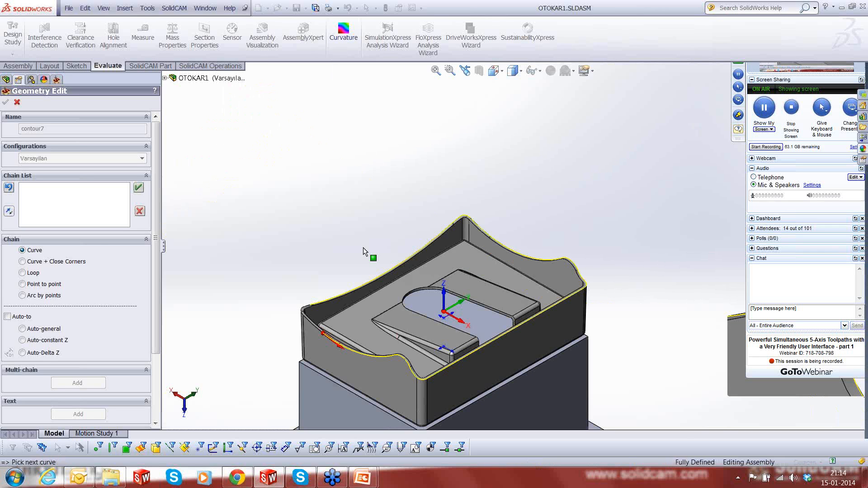
Close the chain around the last corner back to its start, accept it and confirm the drive curve geometry.
scroll(312, 306, "down", 8)
left_click(409, 251)
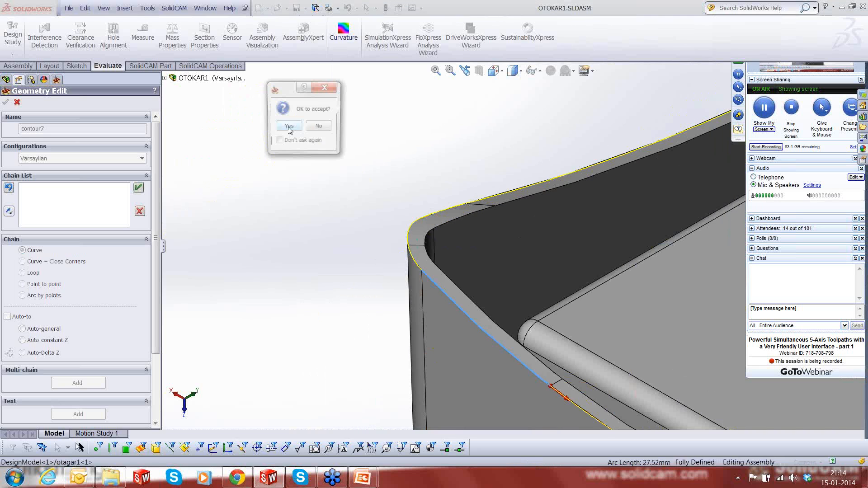
left_click(289, 126)
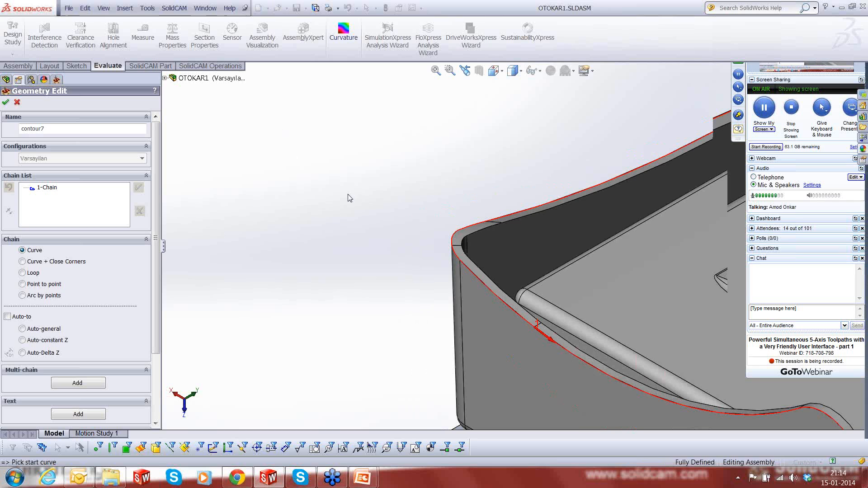
scroll(350, 198, "up", 8)
scroll(555, 260, "down", 3)
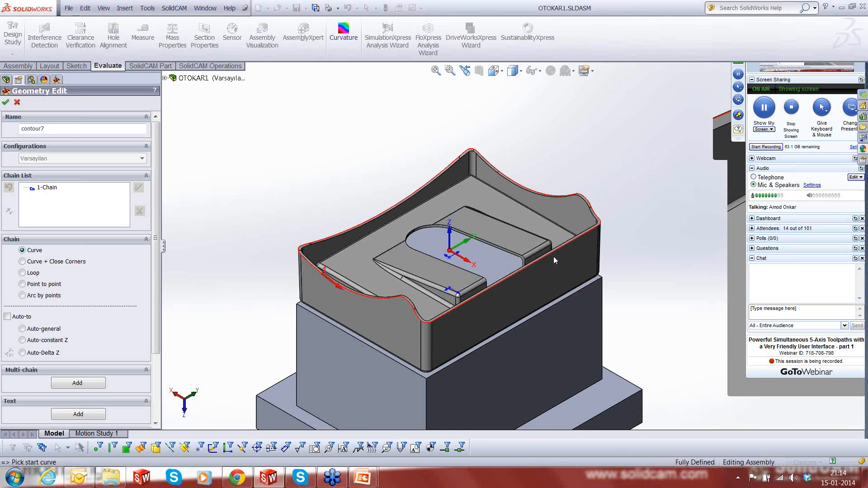
scroll(554, 256, "down", 1)
left_click(6, 102)
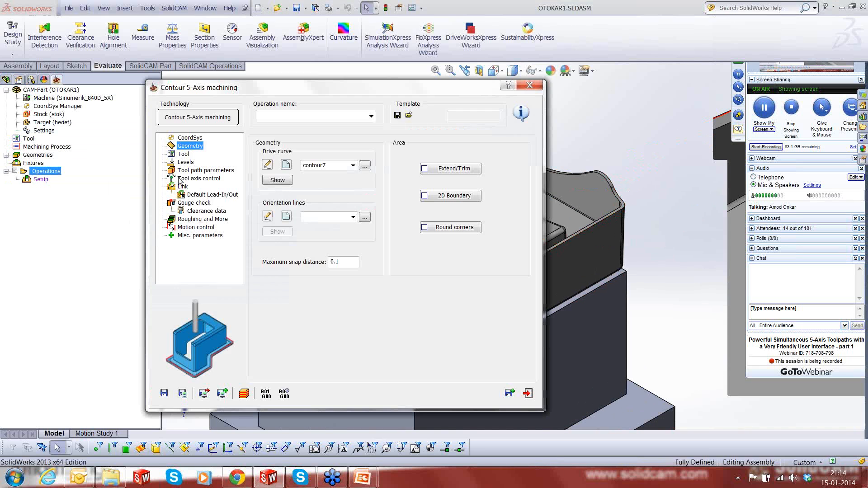
Move the operation dialog aside and measure the short wall's thickness between its outer and inner faces.
left_click_drag(461, 89, 193, 132)
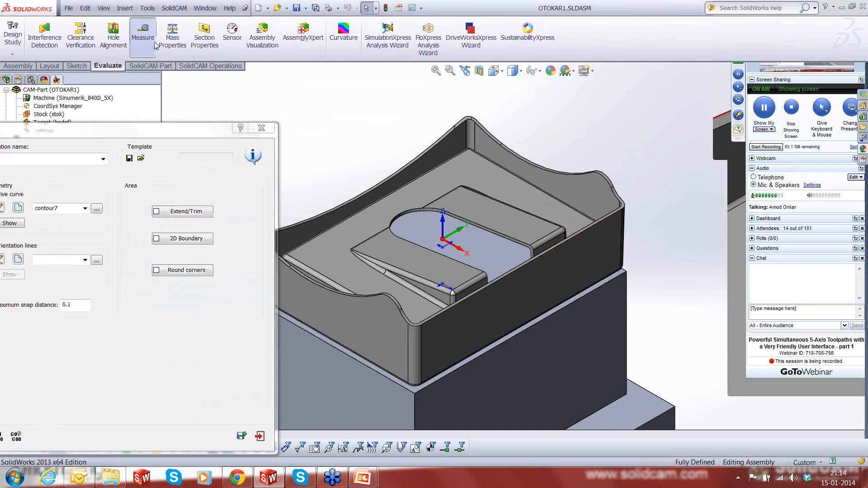
left_click(155, 45)
scroll(371, 310, "down", 2)
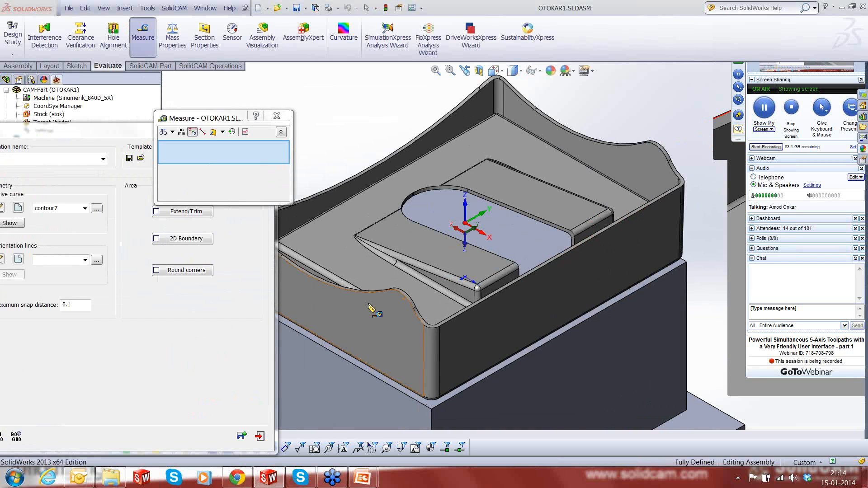
scroll(372, 310, "down", 3)
left_click(484, 317)
middle_click_drag(484, 314, 444, 339)
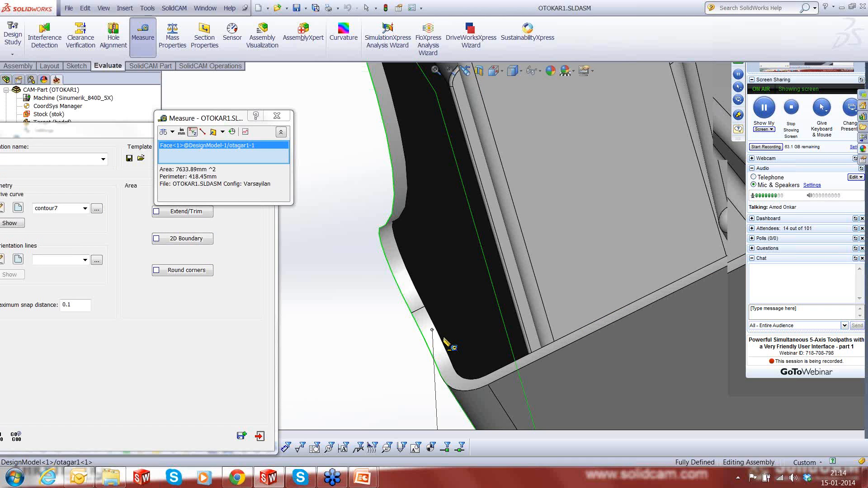
left_click(445, 340)
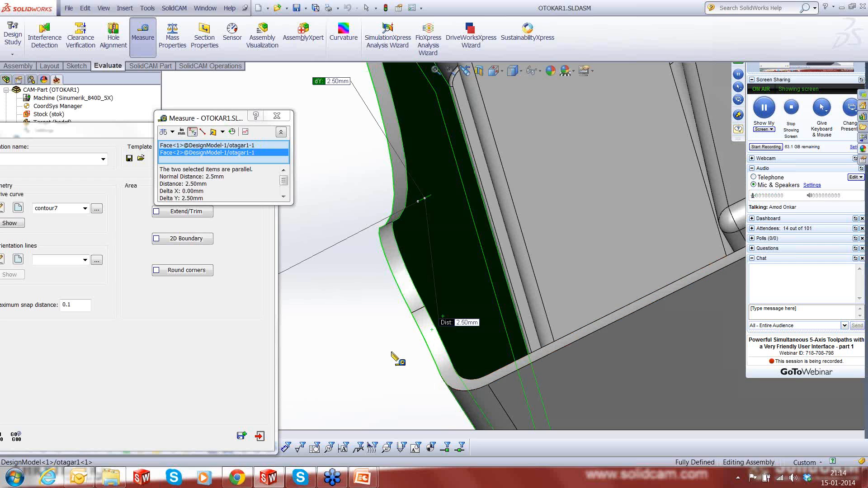
Close the wall thickness measurement and reposition the Contour 5-Axis machining dialog beside the whole part.
left_click(278, 117)
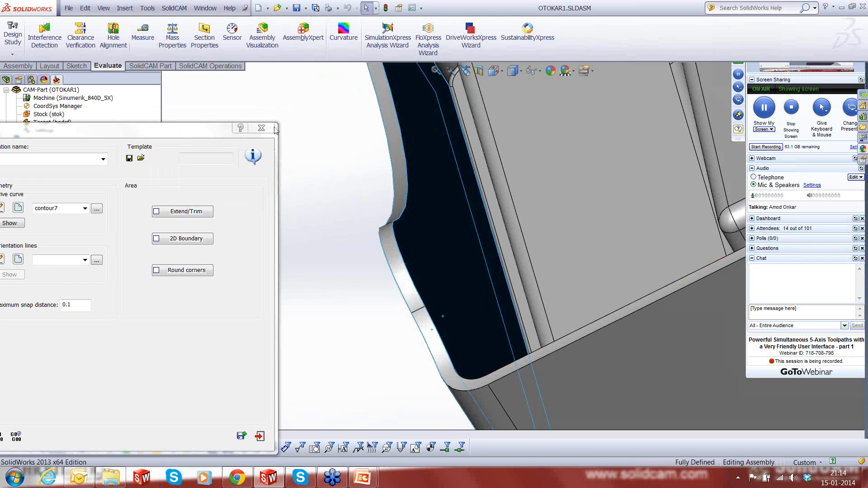
scroll(344, 218, "up", 10)
scroll(634, 229, "down", 2)
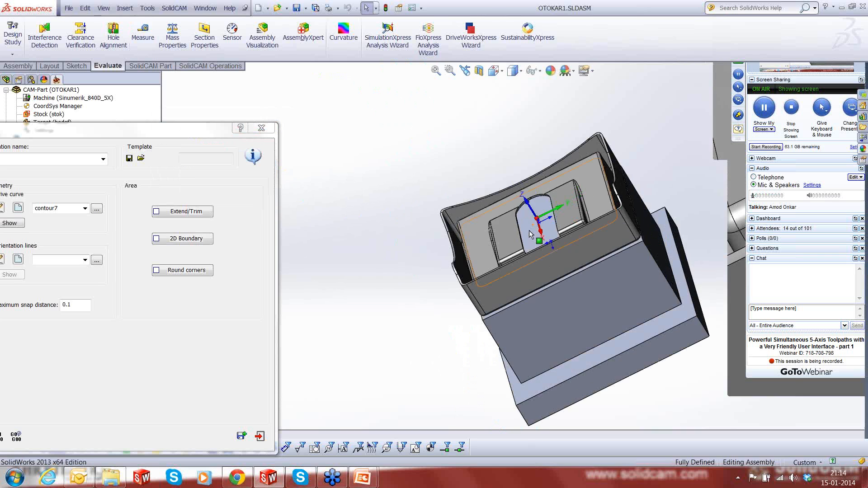
middle_click_drag(529, 230, 551, 220)
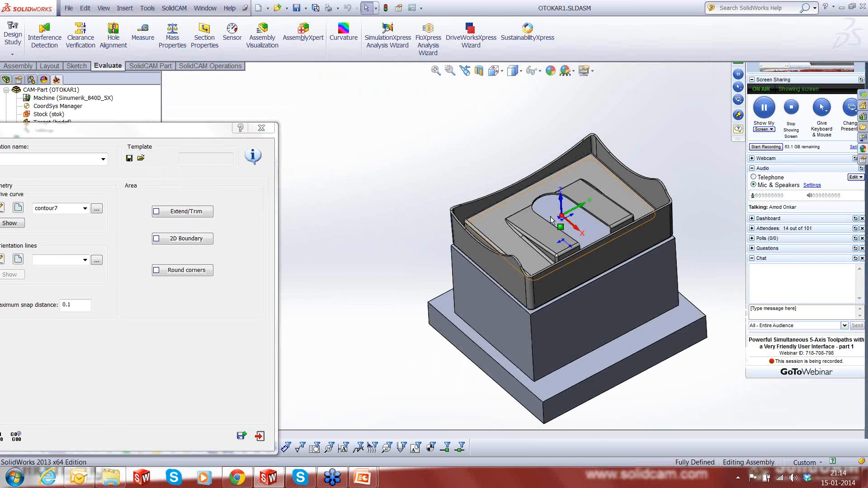
left_click_drag(262, 105, 350, 83)
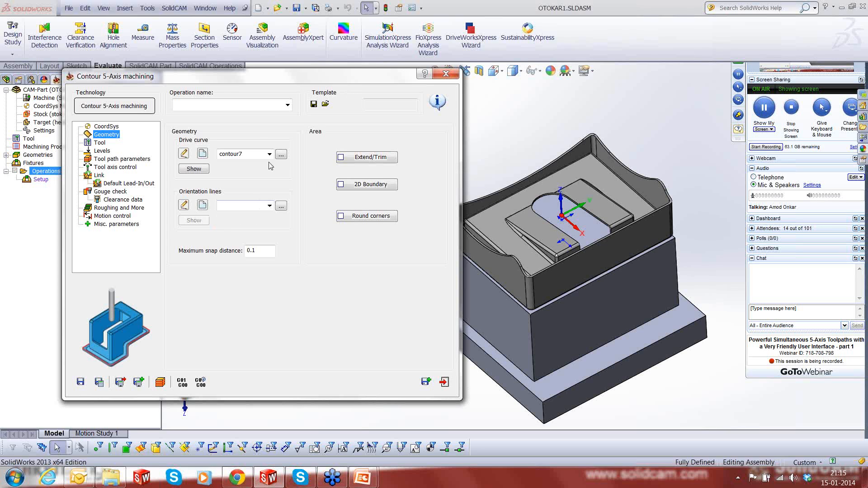
left_click_drag(261, 82, 61, 86)
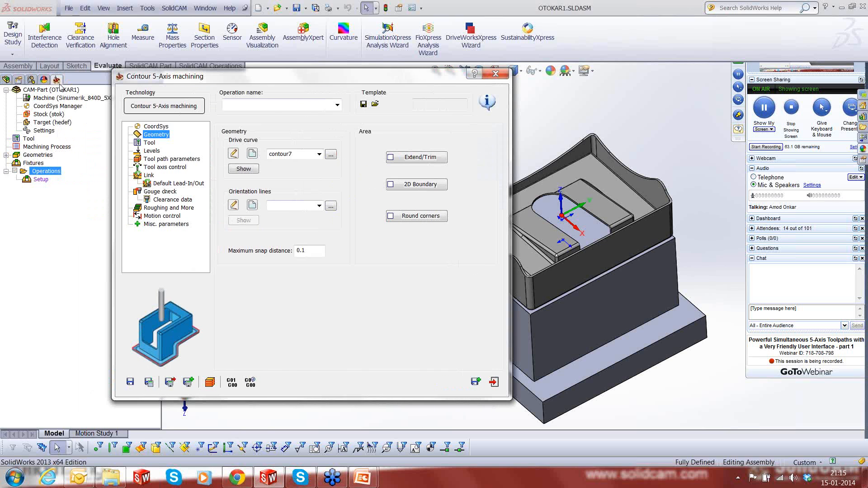
Show the New Tilt lines sketch from the assembly's feature tree and move the operation dialog clear of the model.
left_click(6, 80)
left_click_drag(244, 78, 300, 74)
left_click_drag(159, 257, 160, 374)
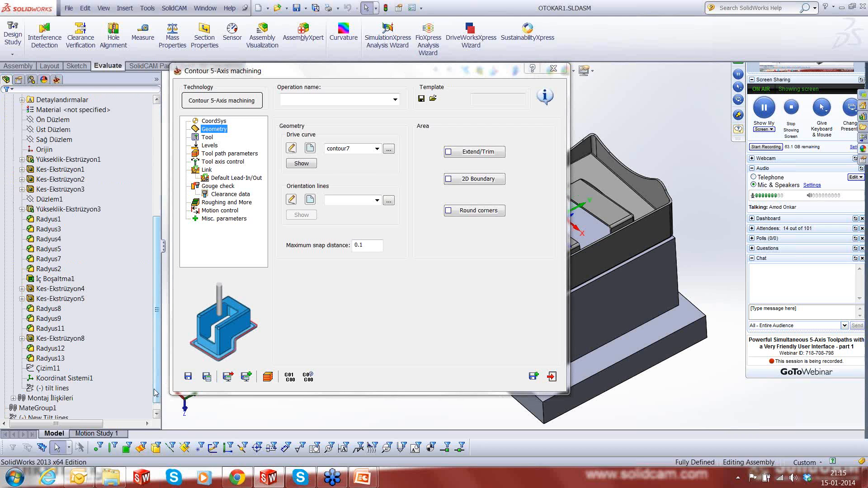
left_click(63, 409)
left_click(77, 393)
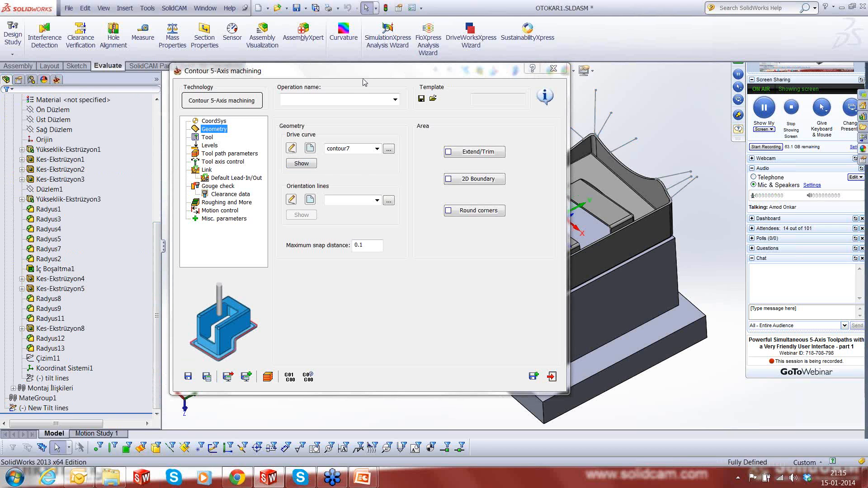
left_click(362, 81)
left_click_drag(361, 79, 146, 114)
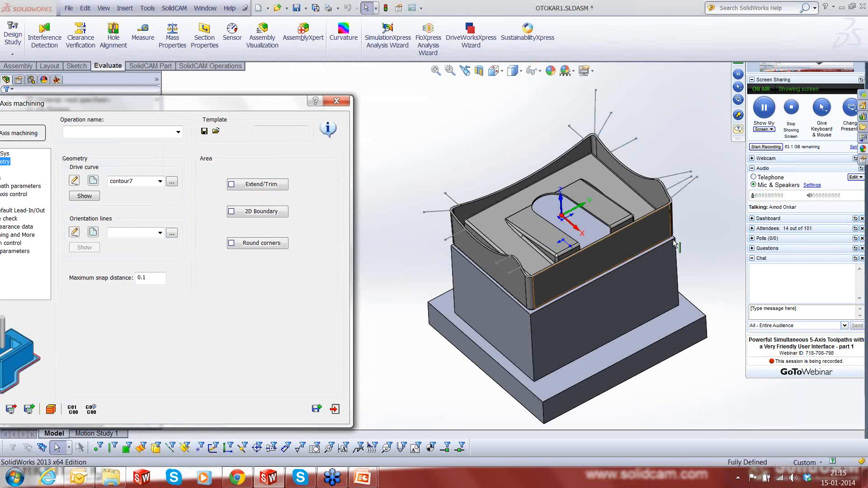
Examine the tilt lines around the part's rim and how they attach to the upper edge at the corners.
scroll(674, 244, "down", 3)
scroll(525, 286, "up", 1)
middle_click(651, 217)
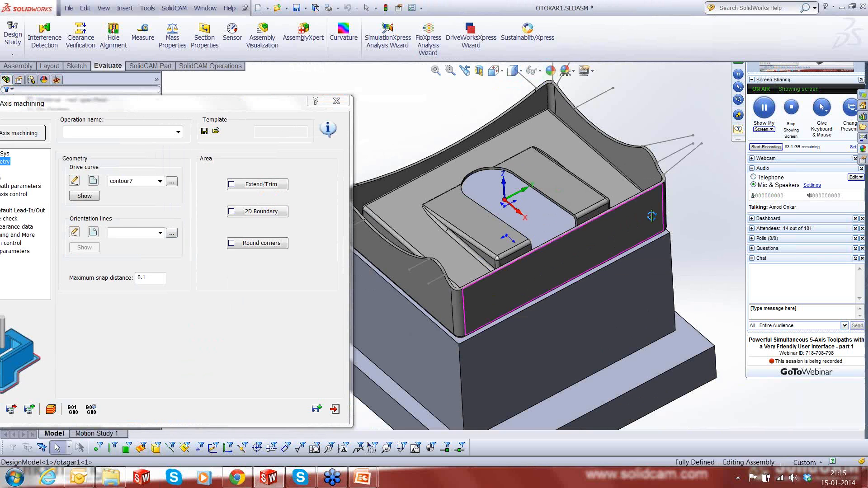
middle_click(651, 217)
middle_click_drag(650, 191, 608, 158)
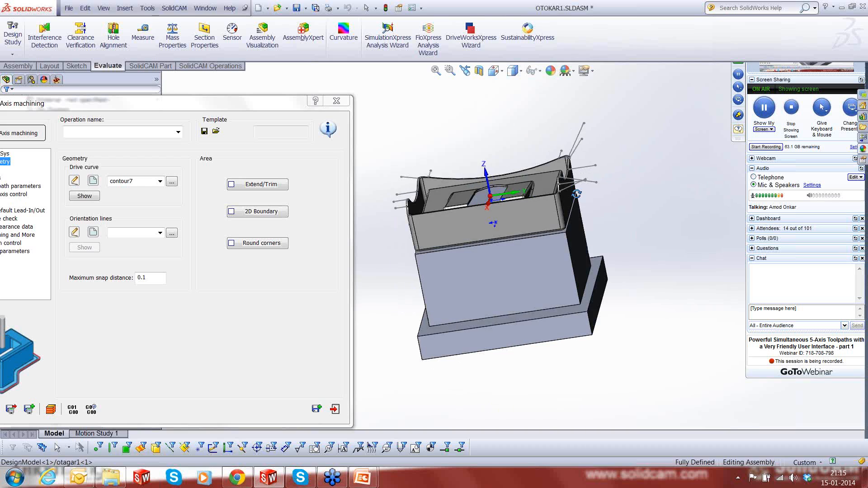
scroll(592, 146, "down", 4)
scroll(588, 208, "down", 3)
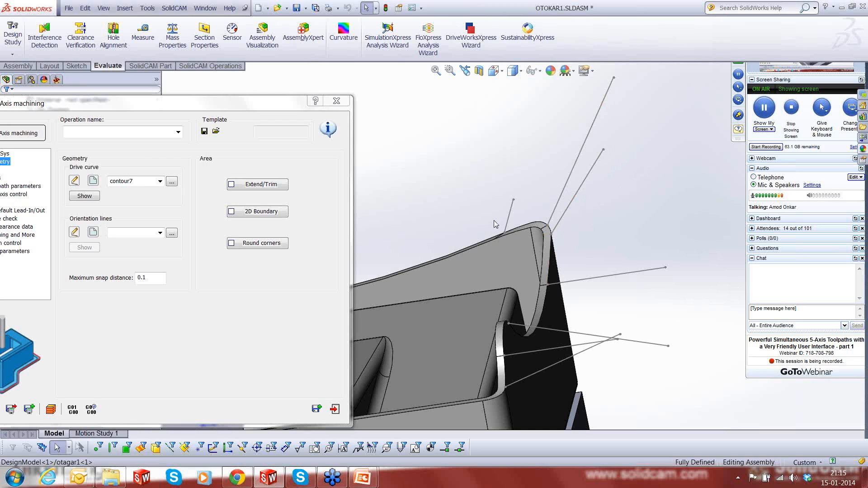
scroll(491, 225, "up", 10)
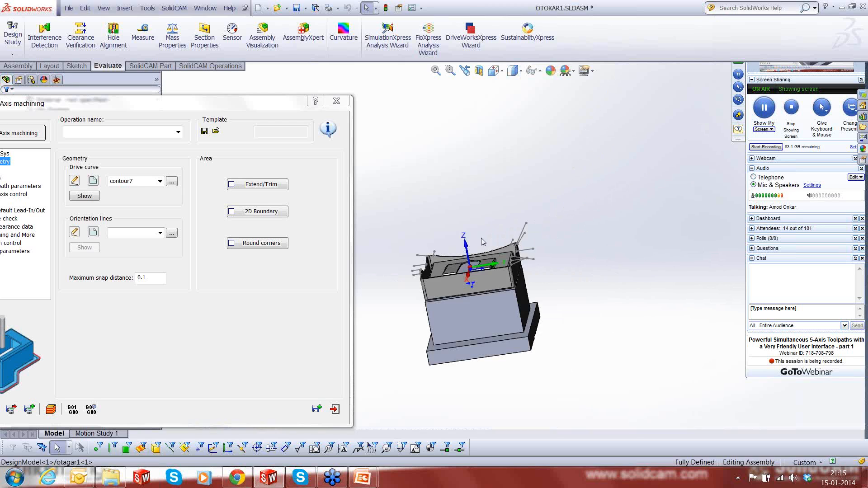
scroll(401, 279, "down", 3)
middle_click_drag(467, 292, 538, 303)
scroll(538, 303, "down", 1)
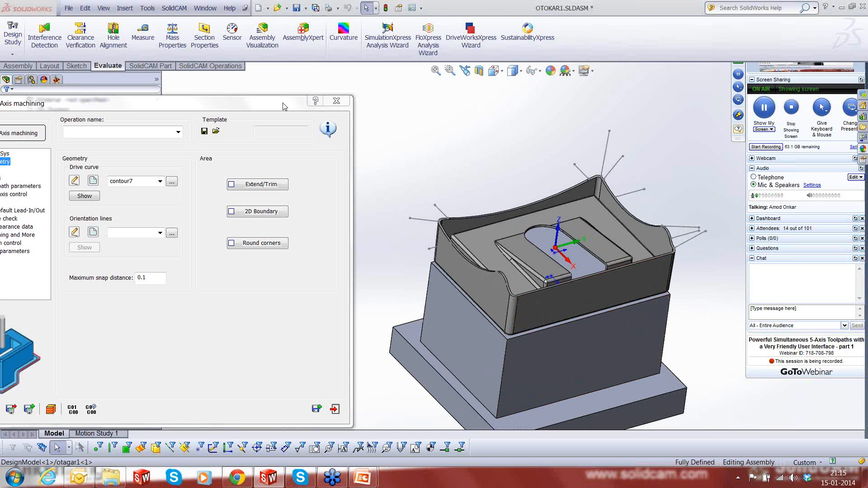
Assign the existing geometry contour6 as the operation's orientation lines.
left_click(284, 106)
left_click_drag(253, 110, 333, 89)
left_click(253, 213)
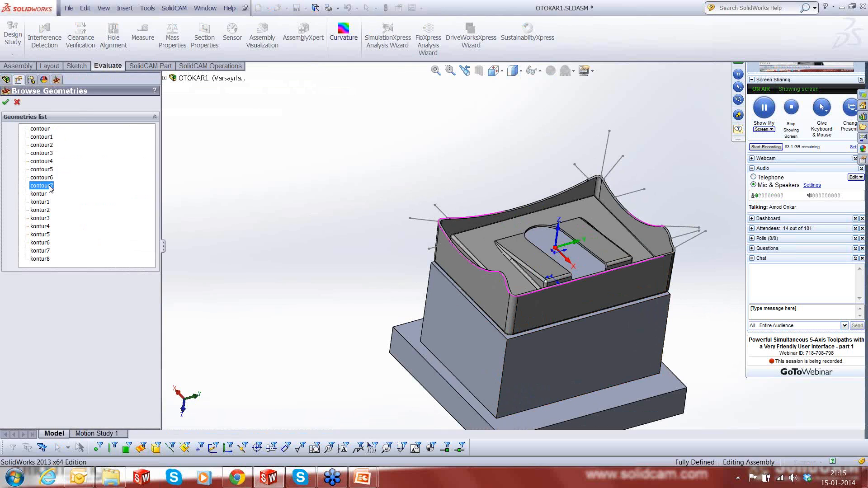
left_click(43, 178)
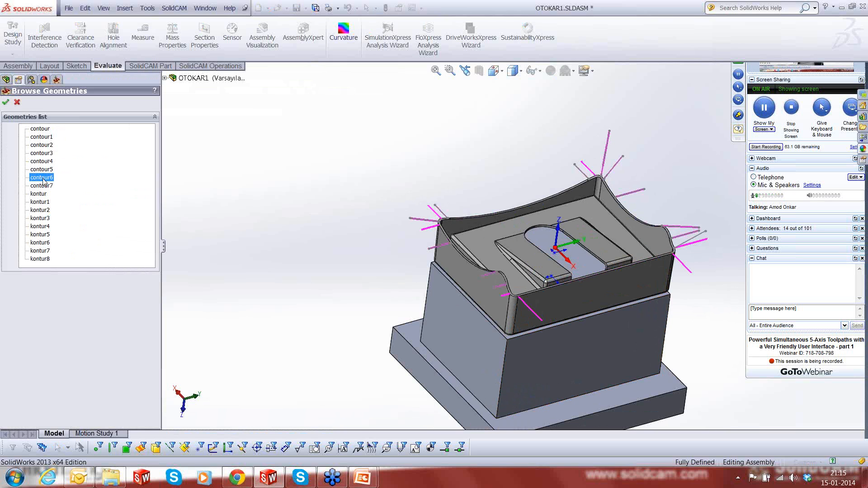
key("Return")
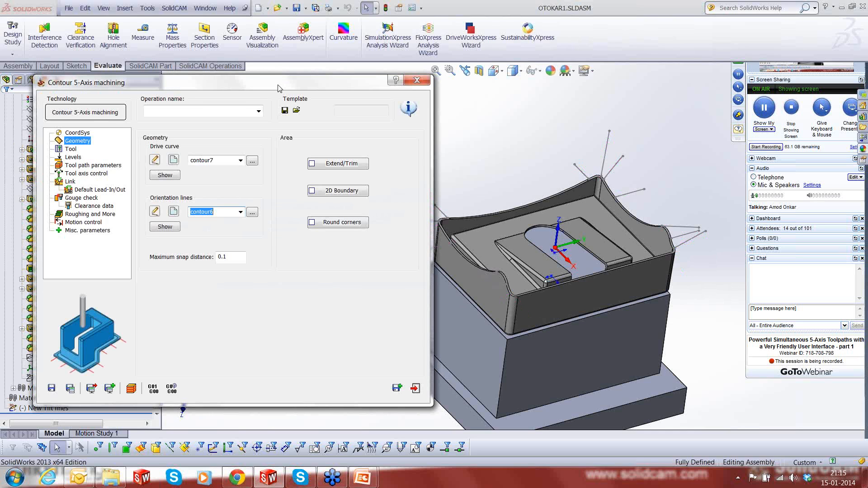
Set the clearance plane height to 50 and both the entry and exit safety distances to 5.
left_click(102, 151)
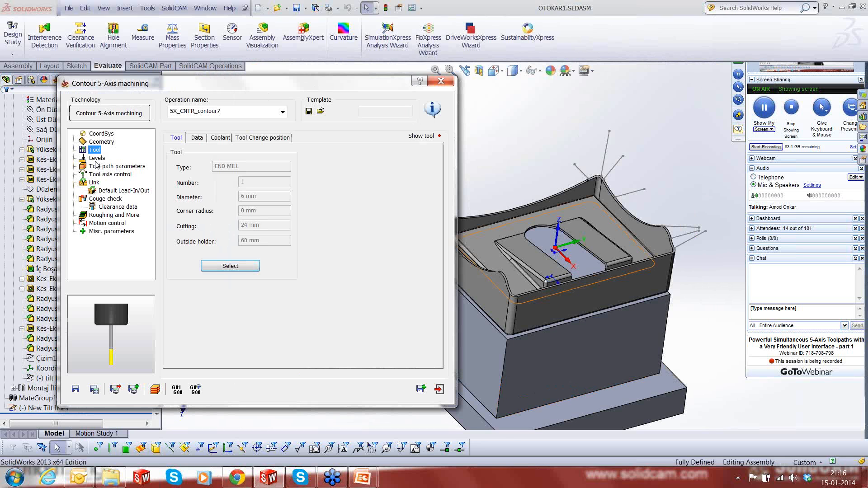
left_click(97, 159)
type("50")
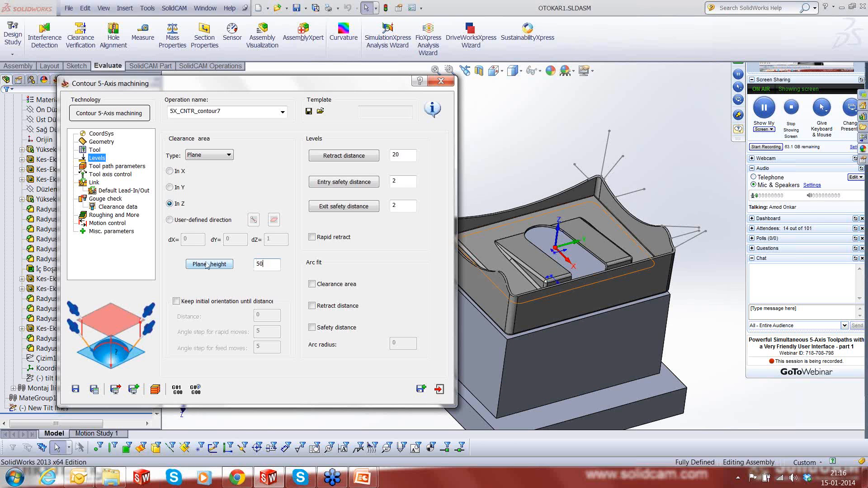
left_click(400, 182)
type("5")
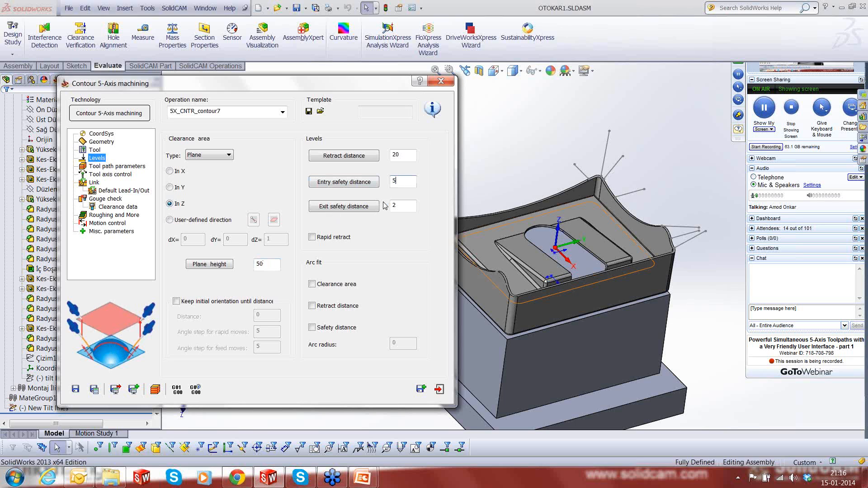
key("Tab")
type("5")
Review the surface quality and sorting parameters and set the tilt angle at side of cutting to 90.
left_click(121, 166)
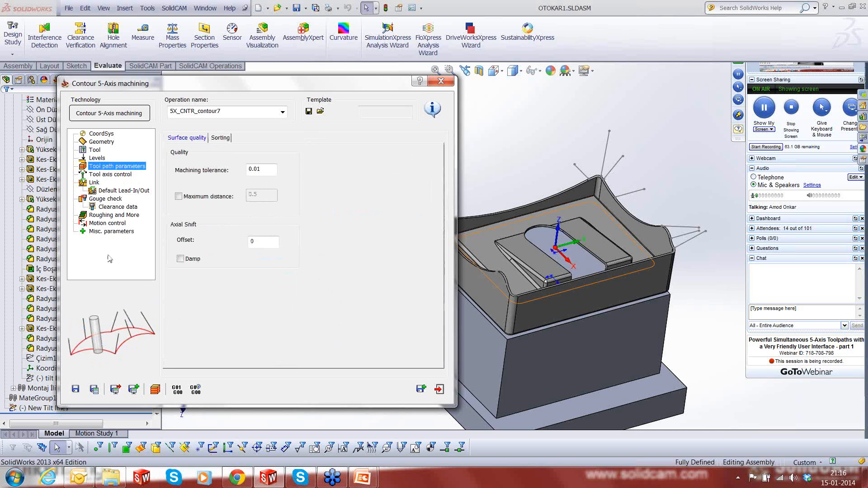
left_click(221, 138)
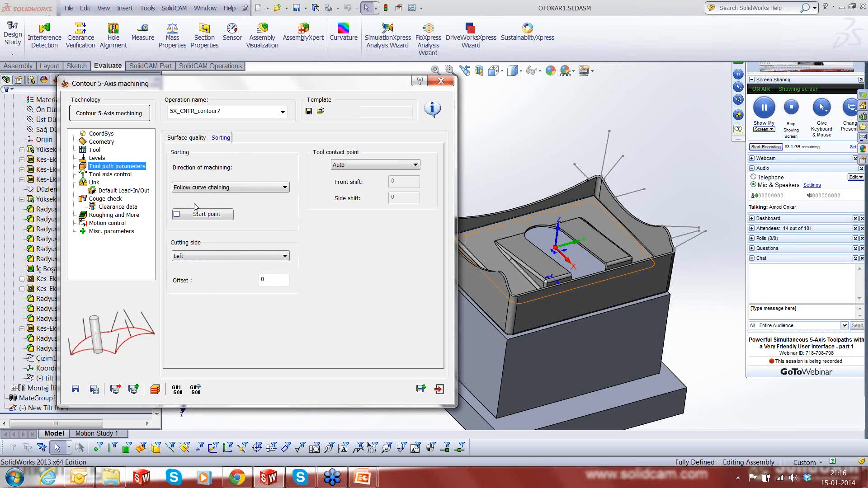
left_click(197, 139)
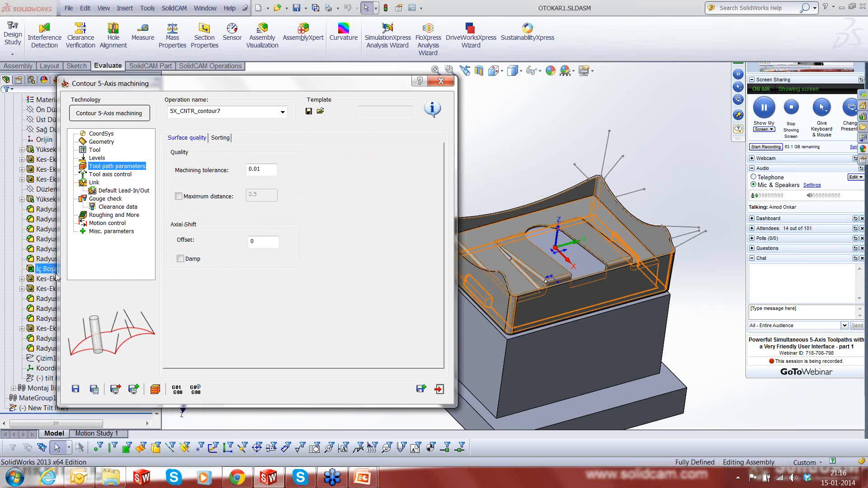
left_click(102, 175)
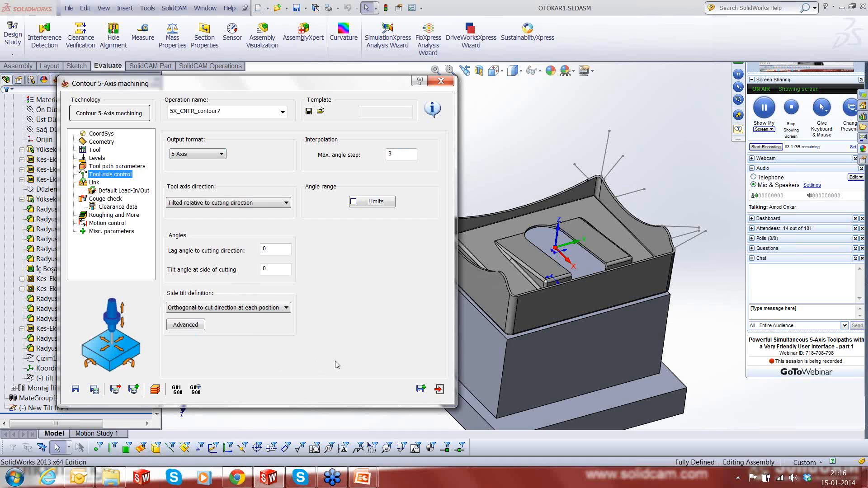
left_click(273, 269)
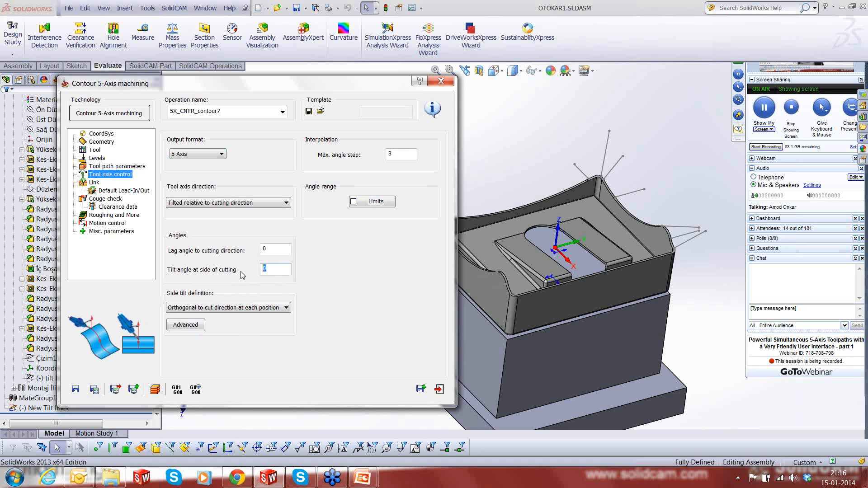
type("90")
Set the tool path's axial shift offset to -2.7.
left_click(106, 168)
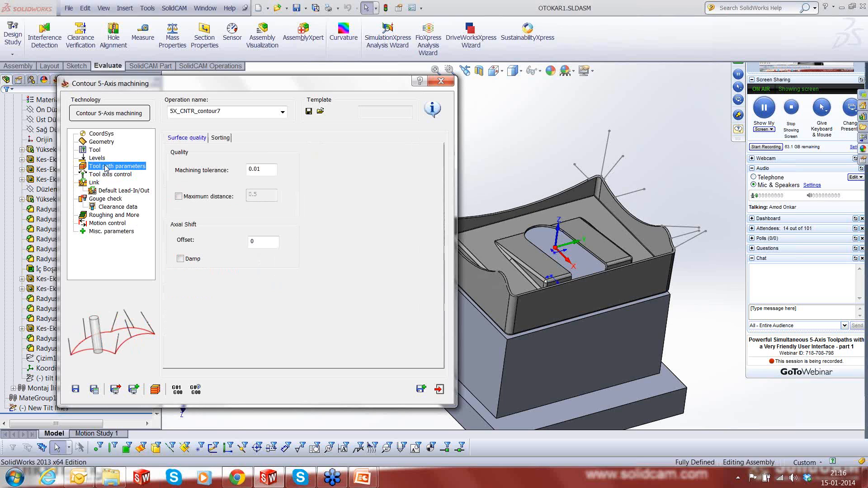
left_click(272, 242)
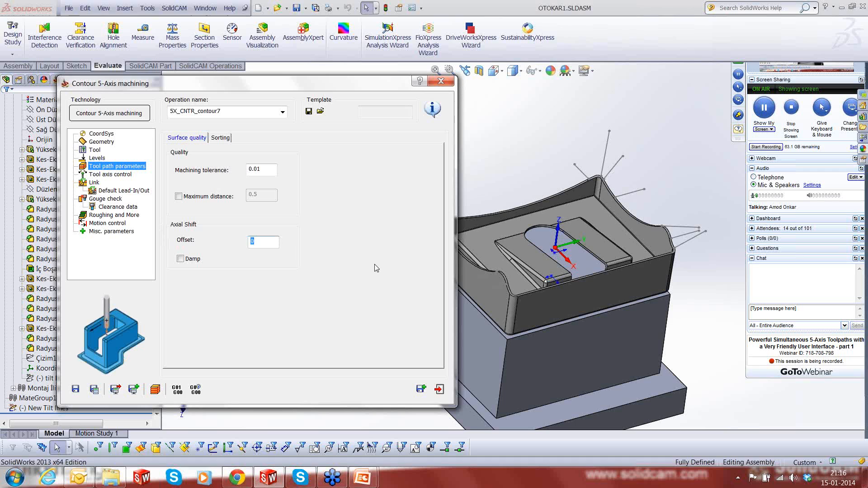
type("-2.7")
Check the tool axis control settings, save and calculate the operation, and exit it.
left_click(111, 175)
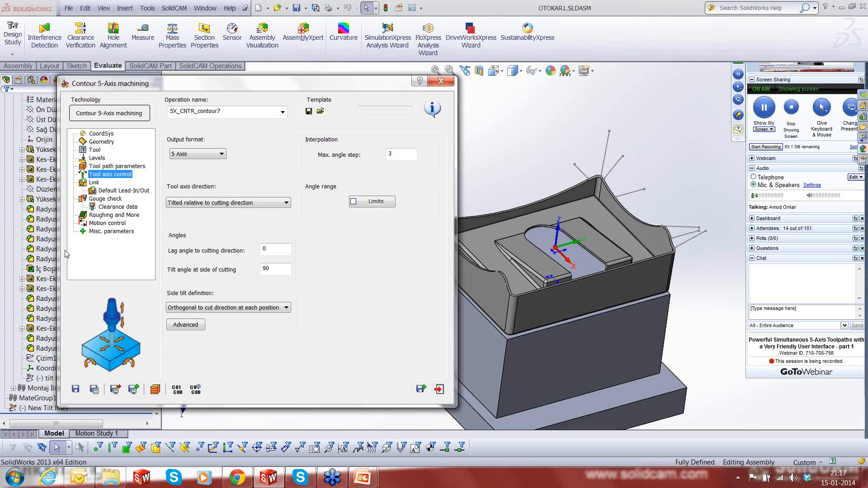
left_click(94, 390)
left_click(437, 393)
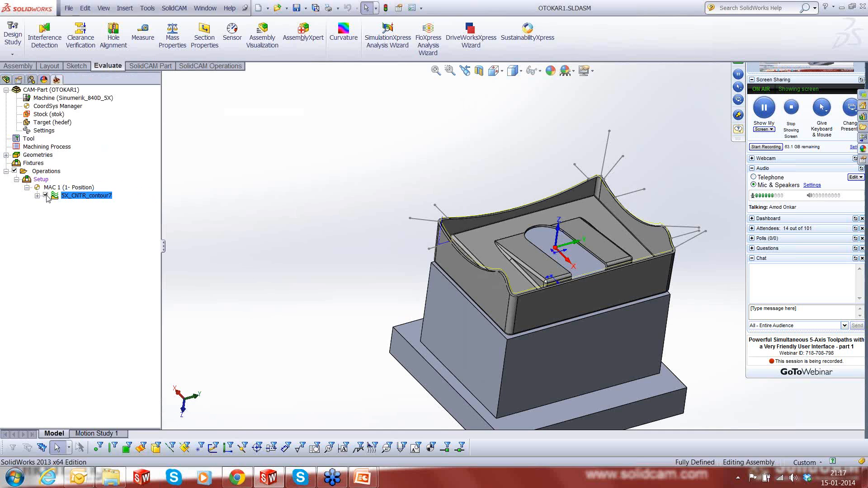
Examine the calculated tool path along the rim, including its approach beside the short wall.
middle_click_drag(553, 274, 552, 282)
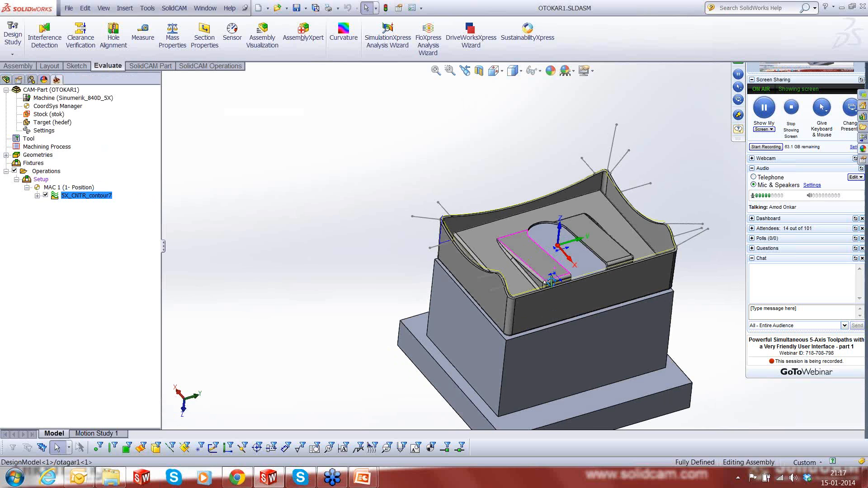
scroll(551, 281, "down", 6)
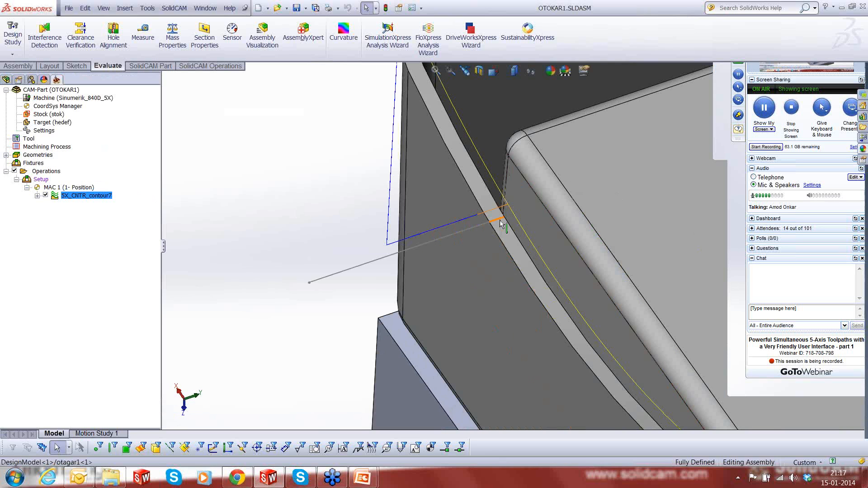
middle_click_drag(500, 220, 498, 210)
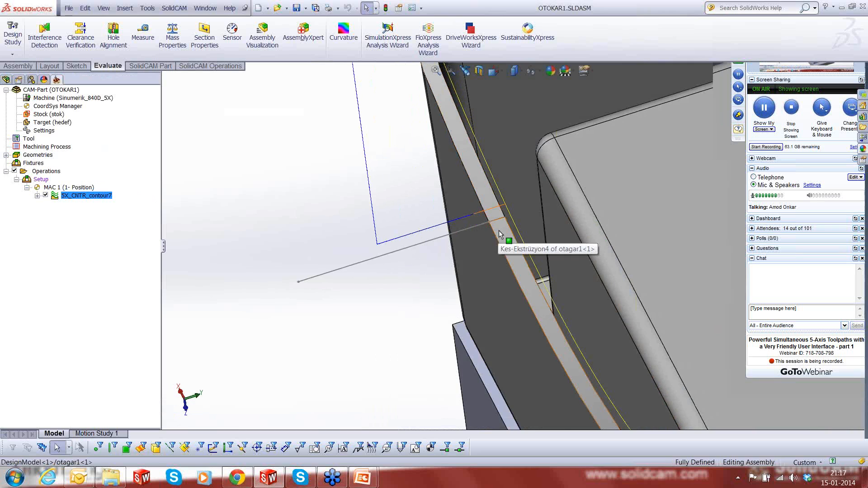
scroll(500, 233, "up", 3)
scroll(501, 233, "up", 5)
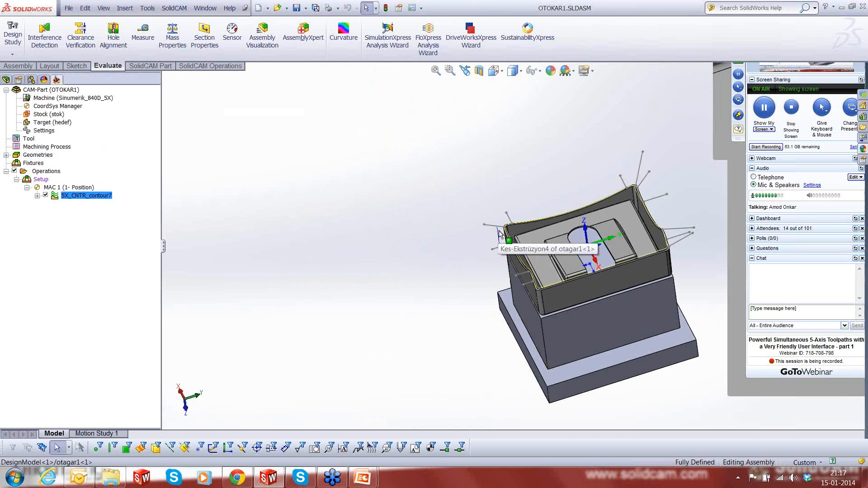
middle_click_drag(568, 273, 587, 273)
scroll(705, 238, "down", 2)
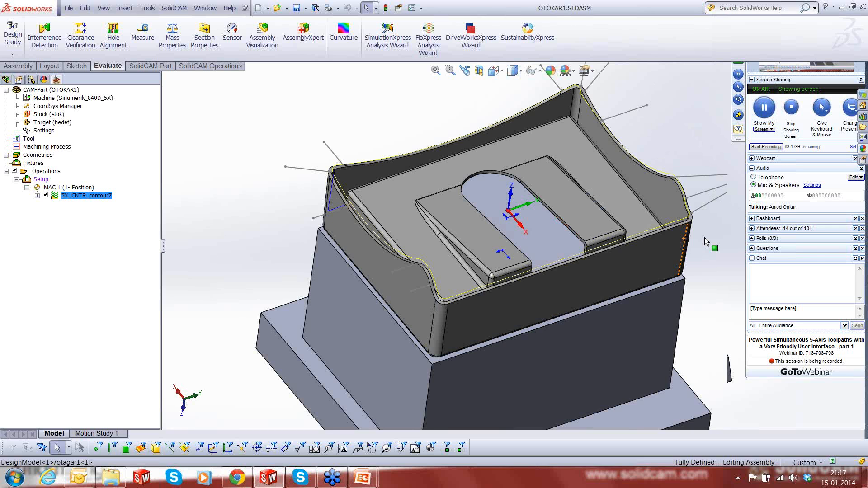
scroll(704, 237, "down", 2)
Simulate the contour operation and advance the tool motion by motion along the rim to the corner at the opposite wall.
right_click(108, 196)
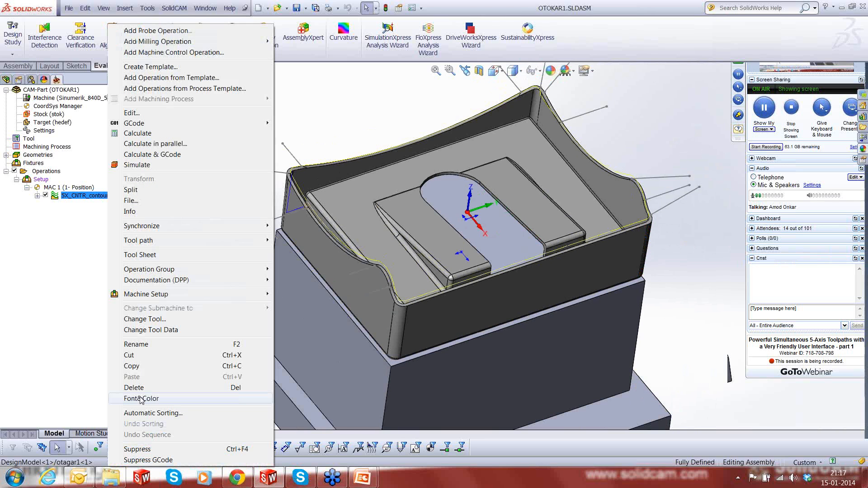
left_click(133, 165)
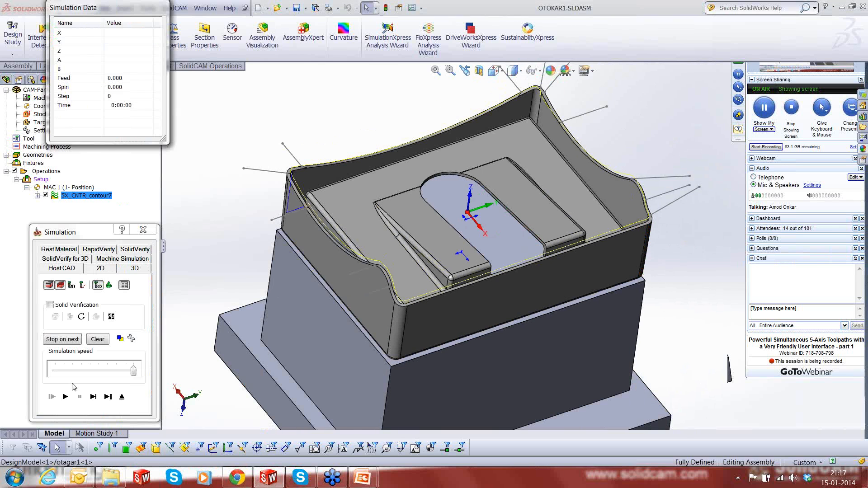
left_click(93, 397)
left_click(95, 398)
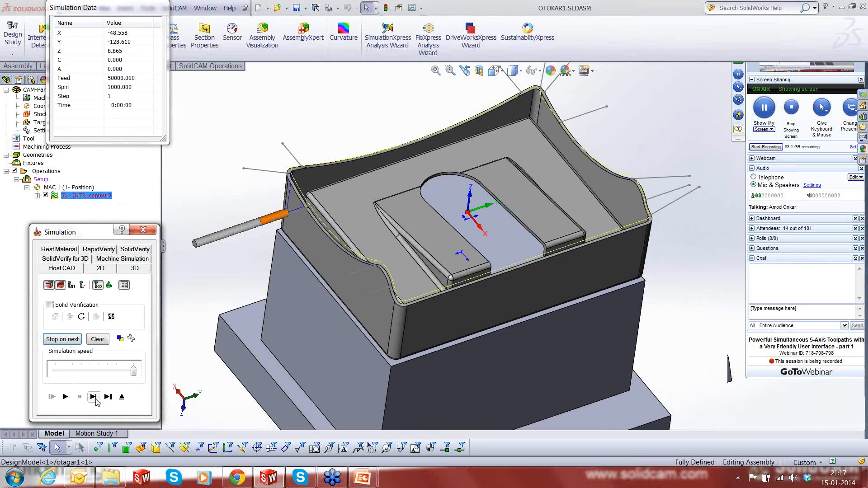
left_click(94, 397)
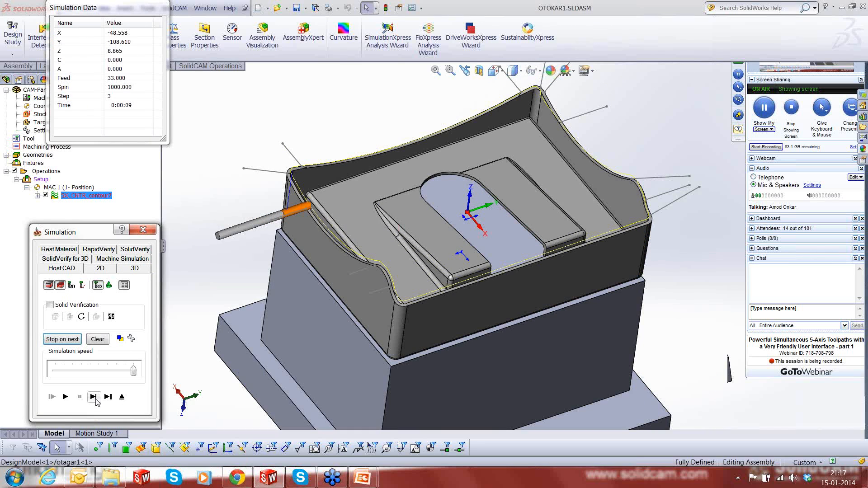
left_click(96, 399)
left_click(96, 399)
left_click(95, 399)
left_click(95, 399)
left_click(95, 399)
left_click(96, 400)
left_click(96, 400)
left_click(96, 400)
left_click(96, 400)
left_click(95, 400)
left_click(96, 400)
left_click(96, 400)
left_click(96, 400)
left_click(95, 401)
left_click(96, 400)
left_click(96, 400)
left_click(96, 400)
left_click(96, 400)
left_click(96, 400)
left_click(96, 400)
left_click(96, 400)
left_click(94, 397)
left_click(93, 397)
left_click(93, 397)
left_click(93, 397)
left_click(94, 397)
left_click(93, 398)
left_click(93, 397)
left_click(93, 397)
left_click(93, 397)
left_click(94, 398)
left_click(93, 397)
left_click(93, 397)
left_click(93, 397)
left_click(93, 397)
left_click(93, 397)
left_click(93, 397)
left_click(96, 400)
left_click(95, 399)
left_click(95, 399)
left_click(95, 399)
left_click(95, 399)
left_click(95, 399)
left_click(96, 399)
left_click(96, 399)
left_click(95, 400)
left_click(95, 400)
left_click(96, 399)
left_click(95, 400)
left_click(96, 400)
left_click(95, 399)
left_click(95, 399)
left_click(96, 399)
left_click(95, 399)
left_click(96, 399)
left_click(96, 400)
left_click(95, 400)
left_click(95, 400)
left_click(96, 399)
left_click(96, 399)
left_click(95, 399)
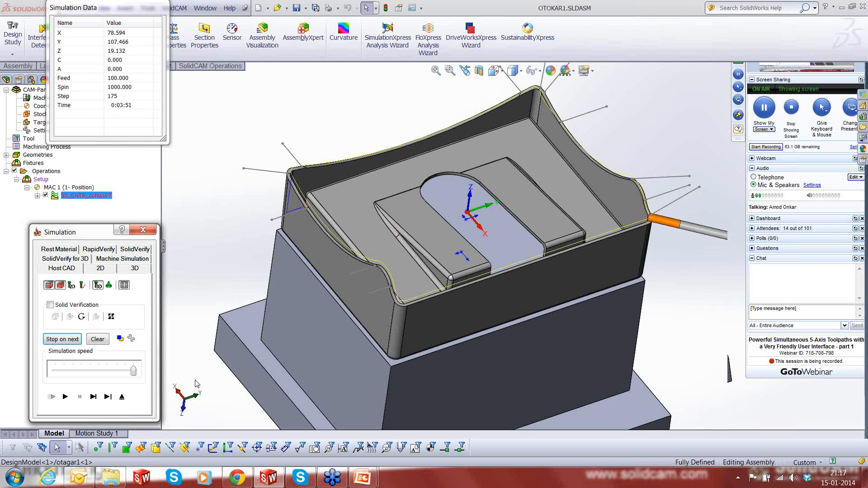
Continue the simulation along the far wall, checking the tool's tilt in a side view of the part.
left_click(572, 370)
key("ctrl+8")
key("space")
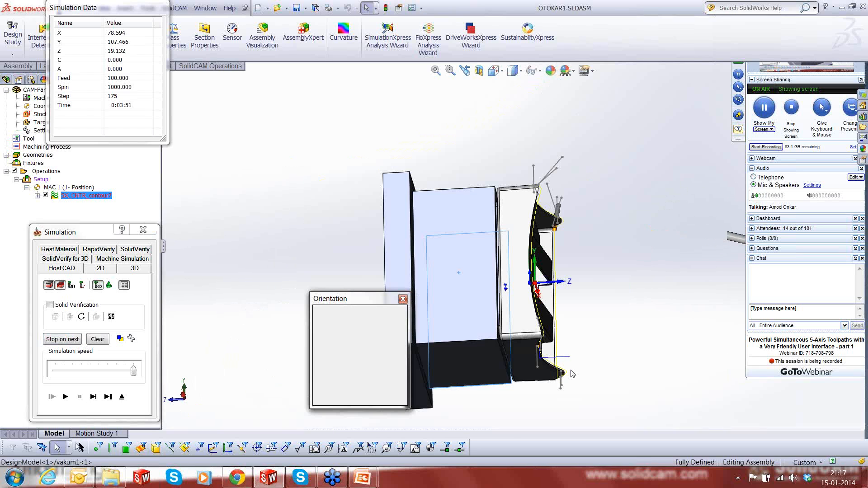
left_click(438, 292)
middle_click_drag(687, 235, 676, 269)
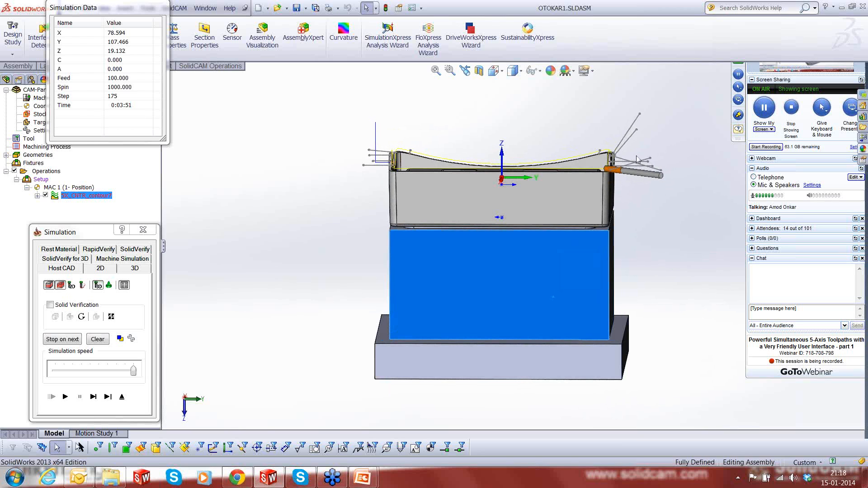
scroll(637, 159, "down", 5)
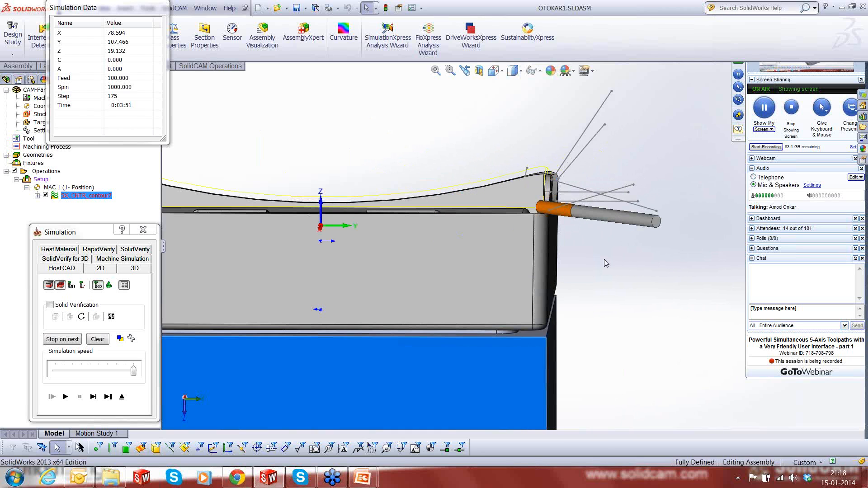
left_click(605, 260)
left_click(92, 397)
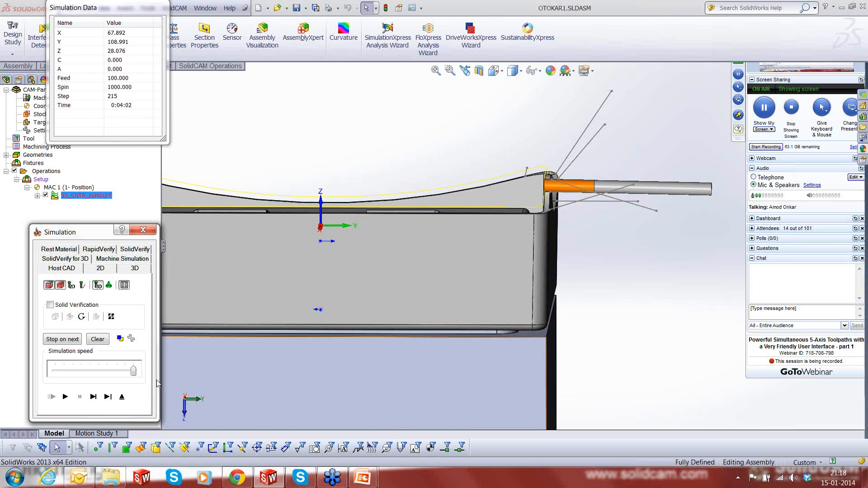
left_click(94, 397)
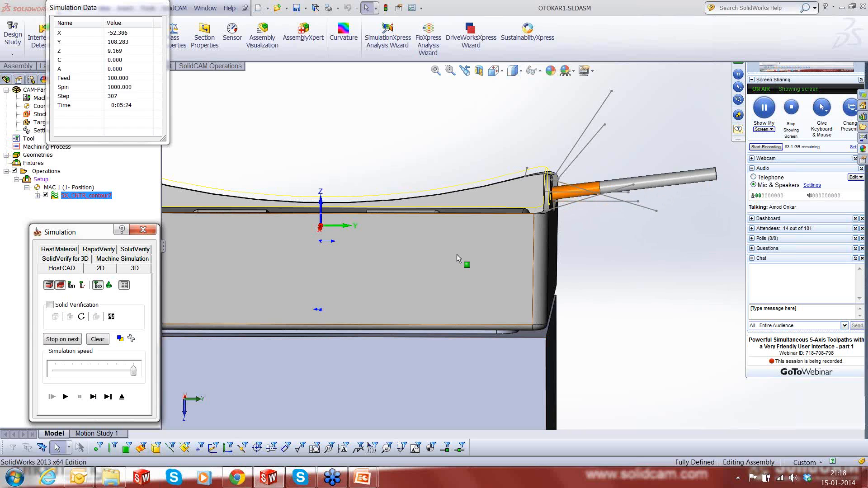
Advance the simulation around the next corner and inspect up close how the tool axis follows the tilt lines.
left_click(589, 146)
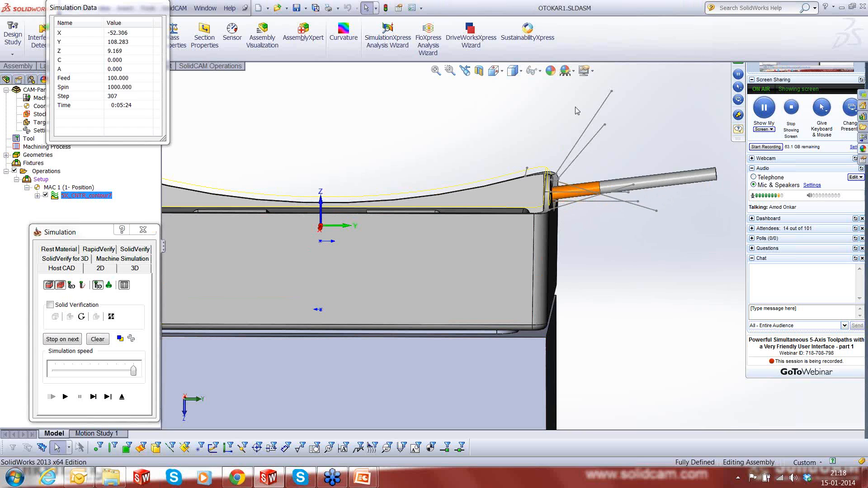
scroll(578, 110, "down", 2)
scroll(577, 110, "down", 2)
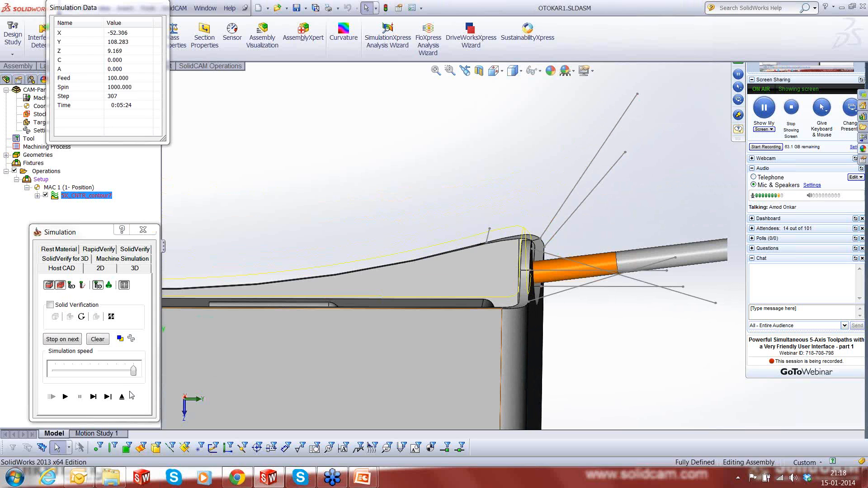
left_click(93, 397)
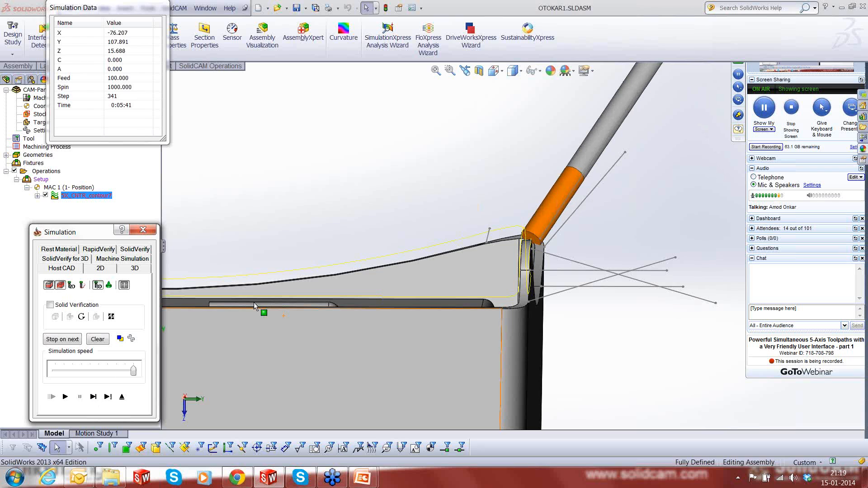
Simulate the remaining motions around the rim through the final retract, and exit the simulation.
left_click(312, 238)
scroll(312, 238, "up", 3)
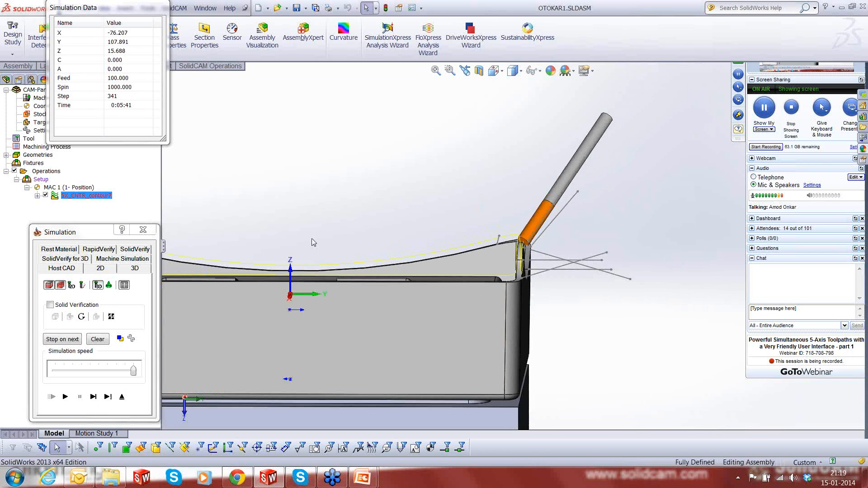
scroll(311, 239, "up", 3)
key("f")
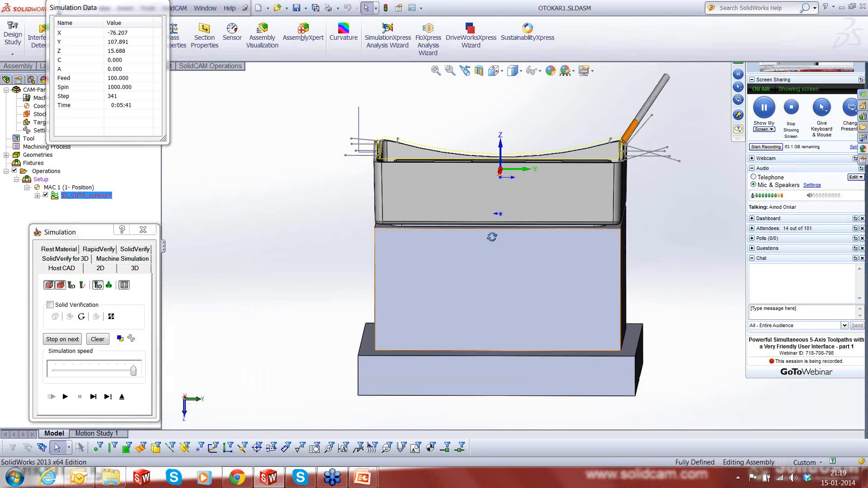
middle_click_drag(492, 237, 541, 266)
scroll(544, 172, "up", 2)
scroll(545, 172, "down", 1)
left_click(95, 400)
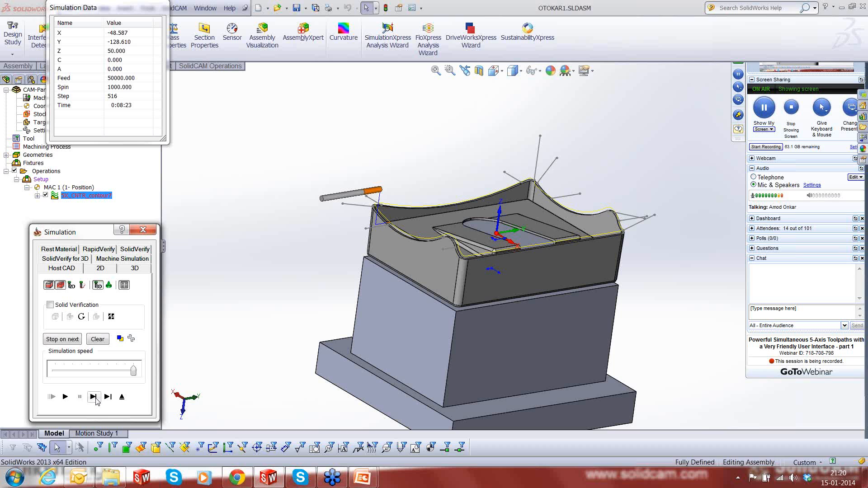
left_click(122, 397)
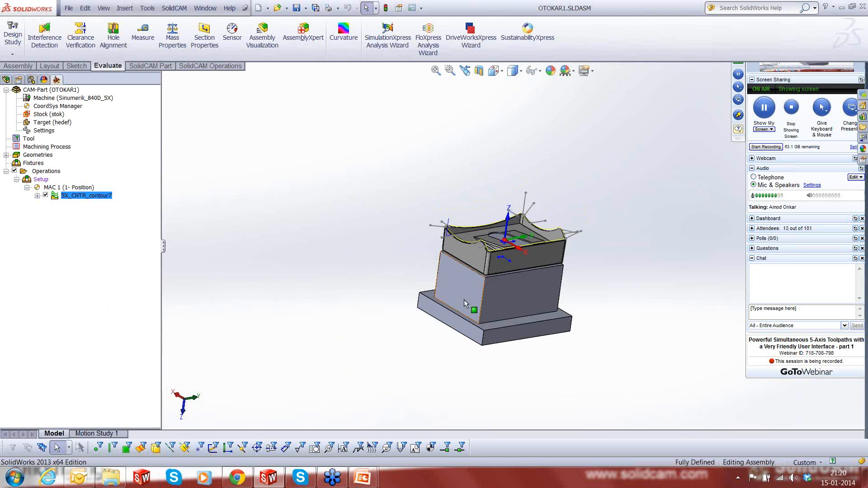
Open the recent CAM-Part 05112-123 from the Webinar-5X Extruder folder.
scroll(544, 249, "down", 3)
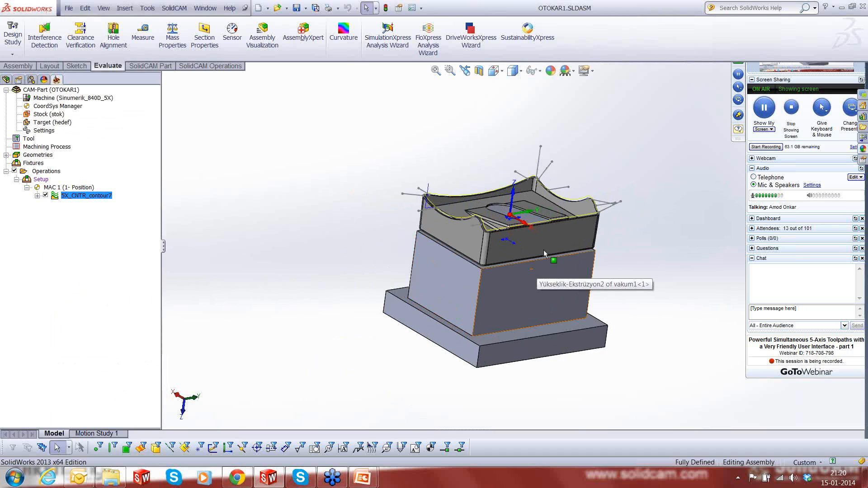
left_click(174, 7)
mouse_move(199, 214)
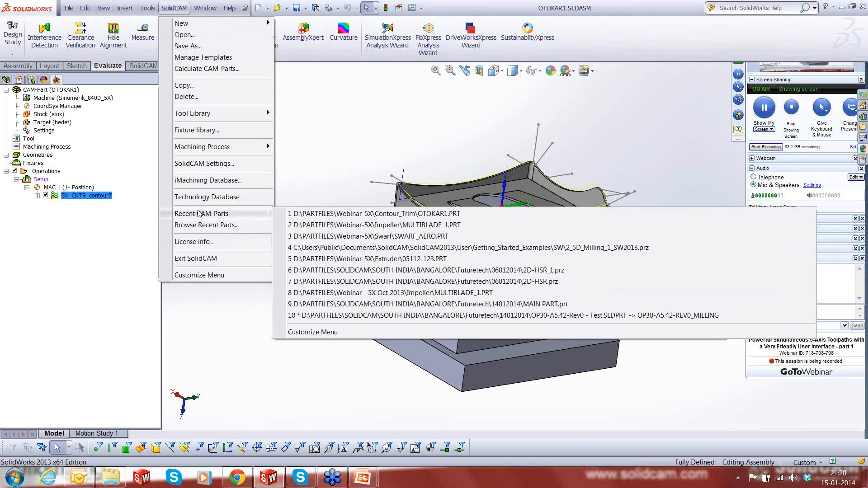
left_click(391, 228)
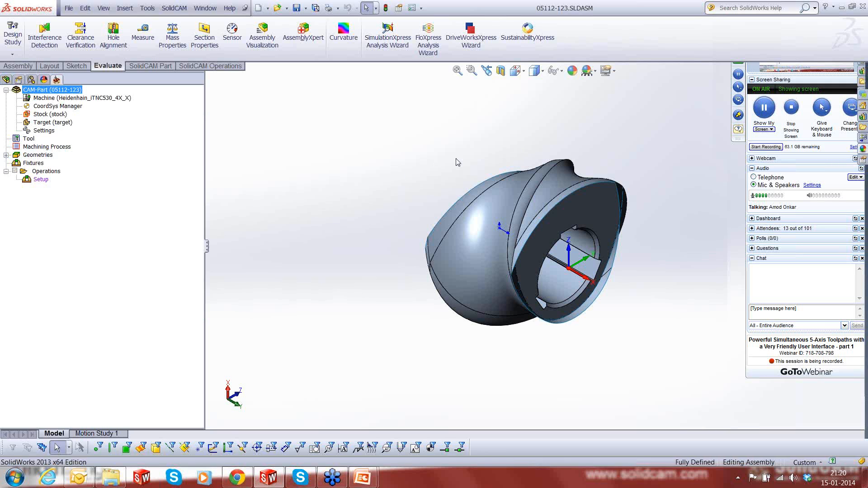
Examine the extruder part's helical flank faces and its grooves from several sides.
middle_click_drag(517, 194, 604, 271)
scroll(609, 215, "down", 2)
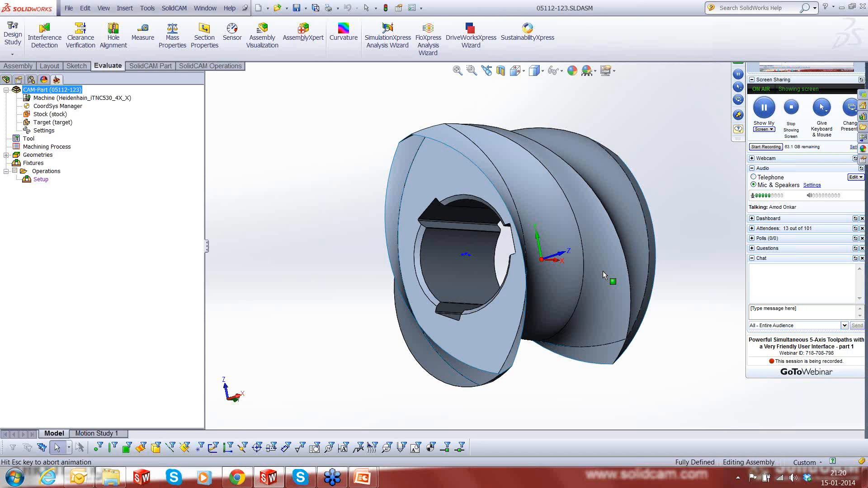
scroll(619, 209, "down", 1)
middle_click_drag(619, 209, 606, 229)
scroll(607, 228, "up", 2)
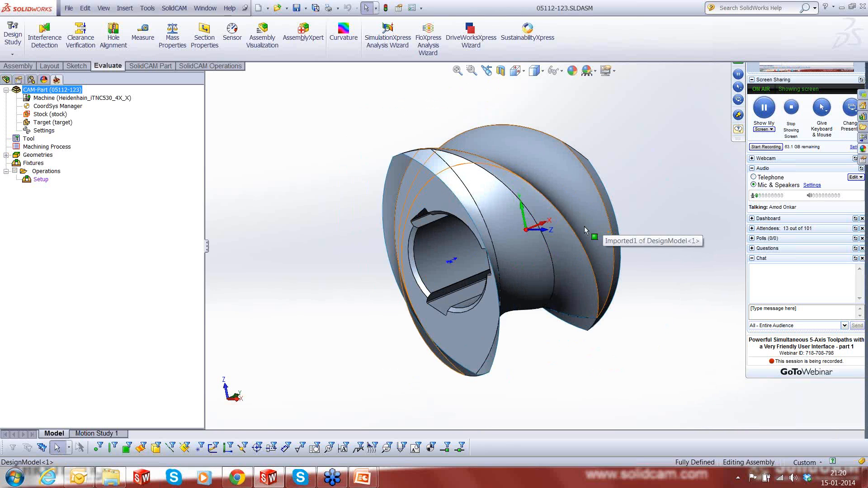
left_click(518, 233)
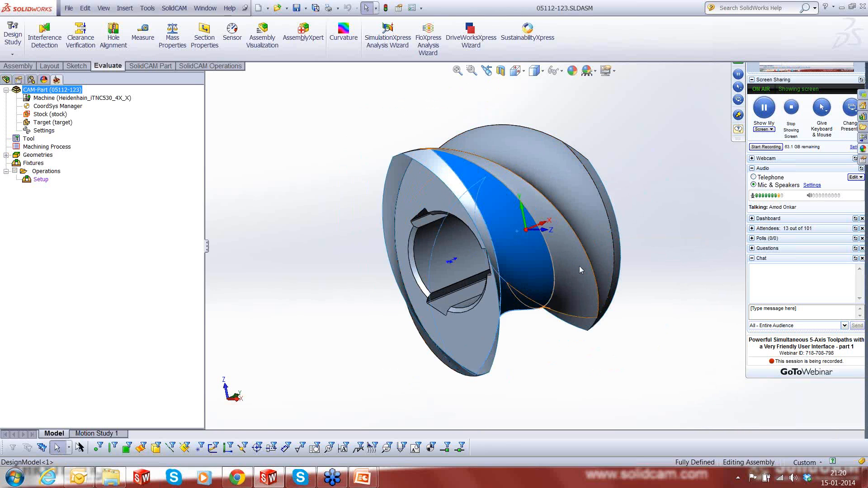
left_click(579, 266)
middle_click_drag(616, 266, 589, 324)
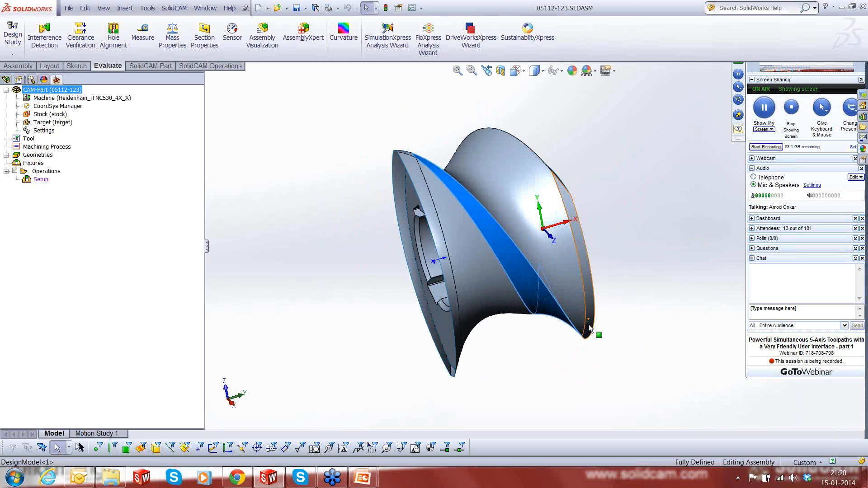
left_click(455, 216)
left_click(483, 217)
left_click(539, 240)
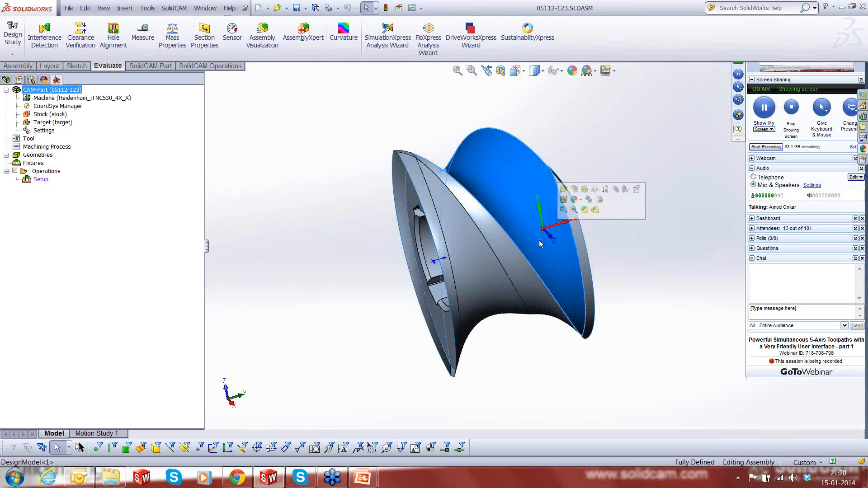
left_click(625, 262)
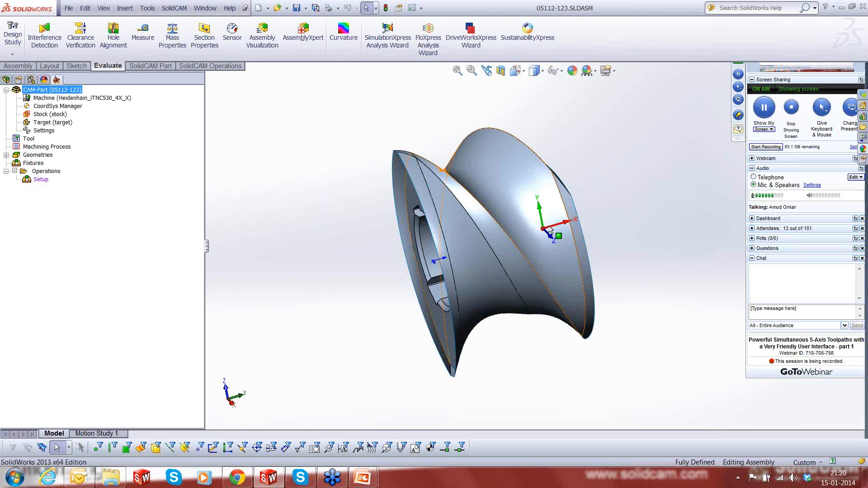
middle_click_drag(551, 231, 545, 257)
scroll(533, 256, "down", 1)
scroll(523, 277, "up", 1)
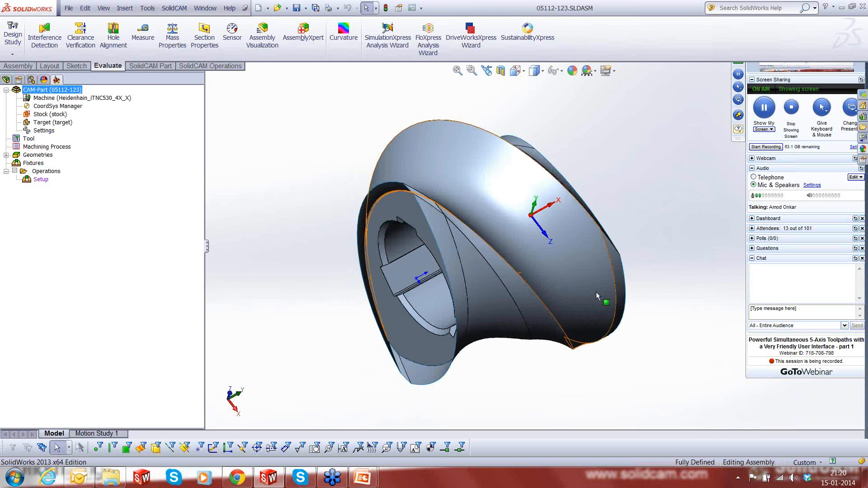
scroll(597, 292, "up", 1)
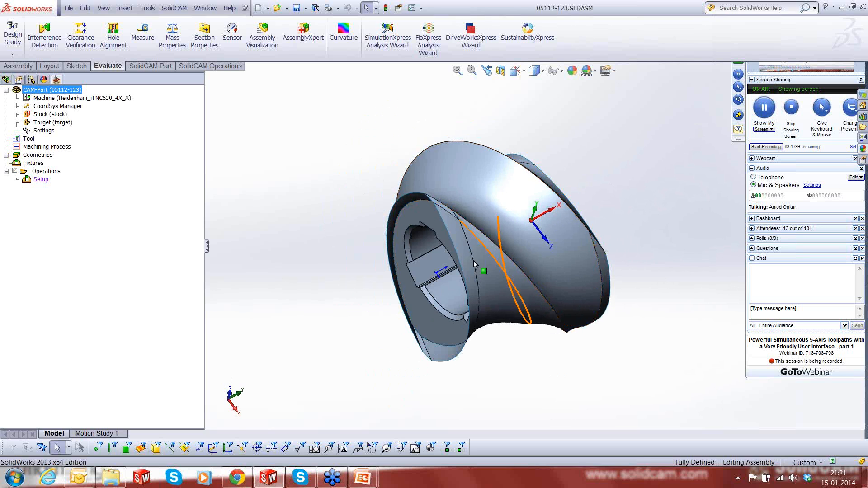
middle_click_drag(579, 233, 590, 233)
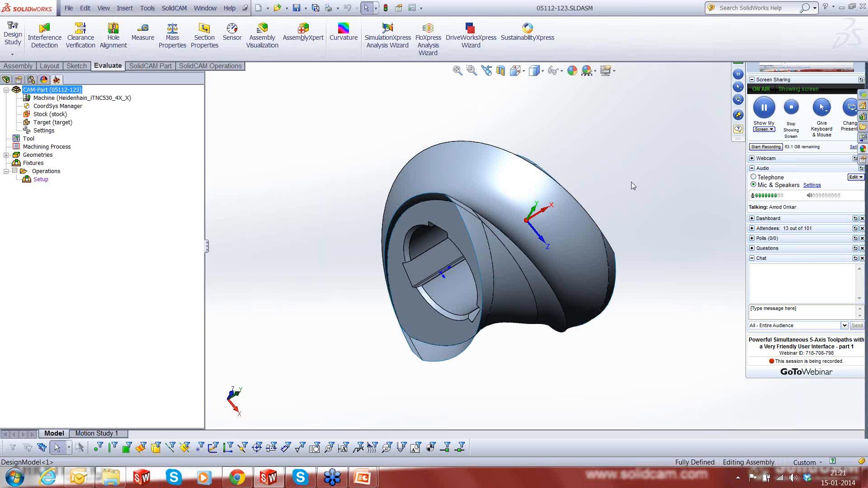
Show the hidden Surface-Extrude1 body in the design model and inspect it inside the part's bore.
left_click(6, 80)
left_click(13, 210)
left_click(49, 228)
left_click(51, 219)
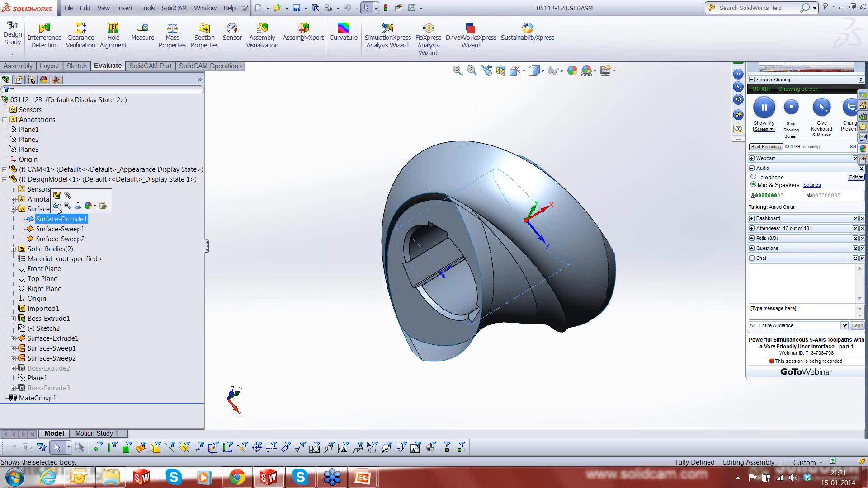
left_click(57, 206)
key("f")
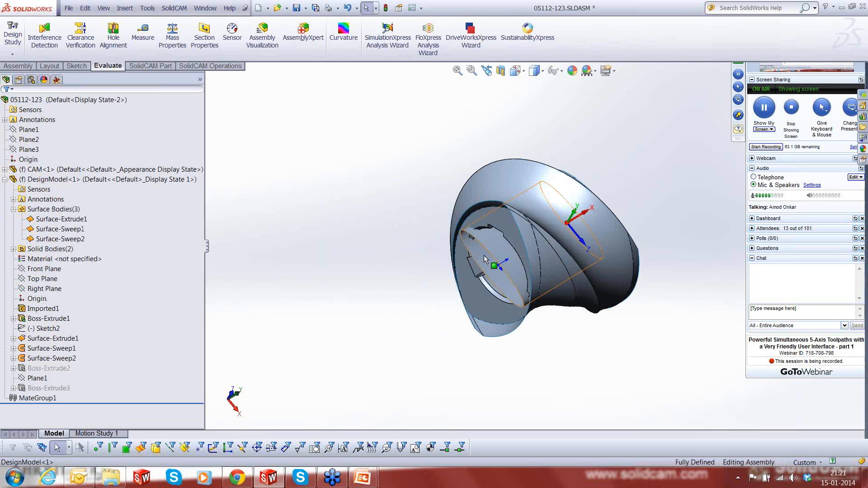
left_click(508, 266)
scroll(509, 265, "down", 2)
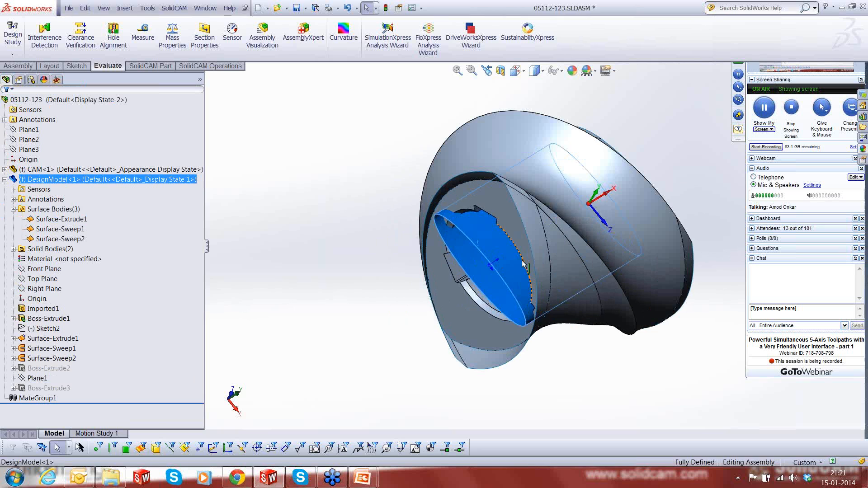
scroll(524, 264, "down", 2)
middle_click_drag(523, 262, 630, 402)
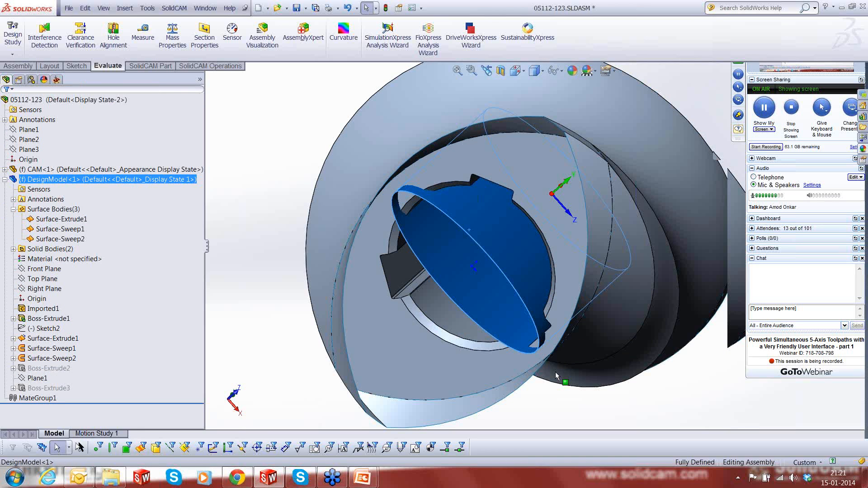
Add a Morph between two boundary curves milling operation and assign the existing faces geometry as its drive surface.
left_click(56, 80)
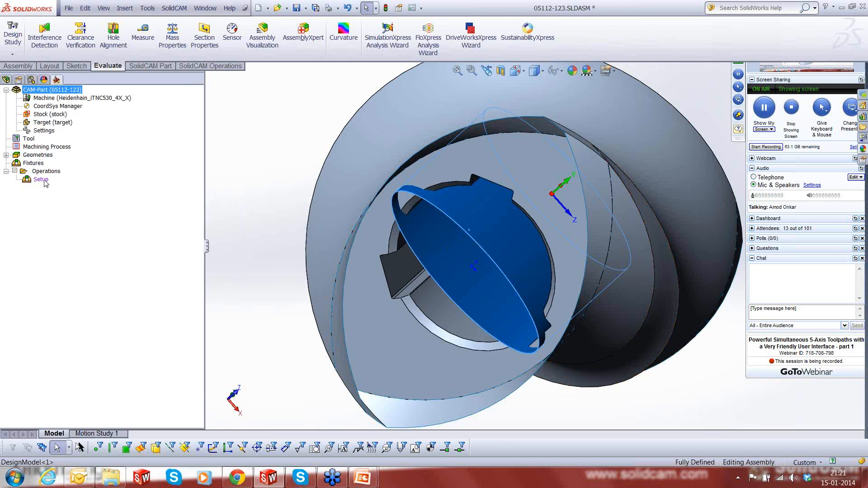
right_click(46, 172)
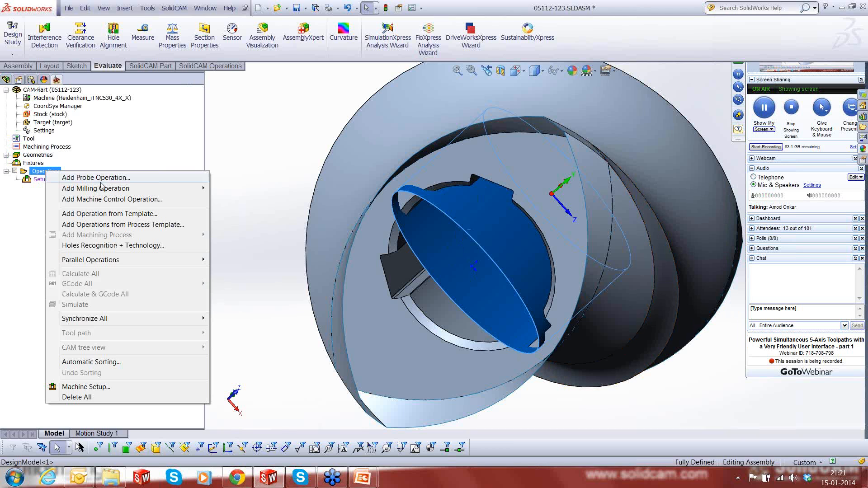
mouse_move(102, 187)
left_click(242, 414)
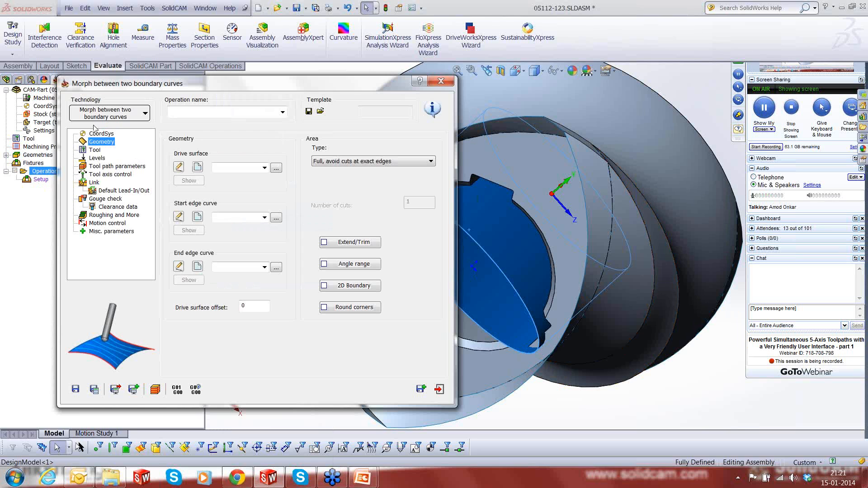
left_click(278, 170)
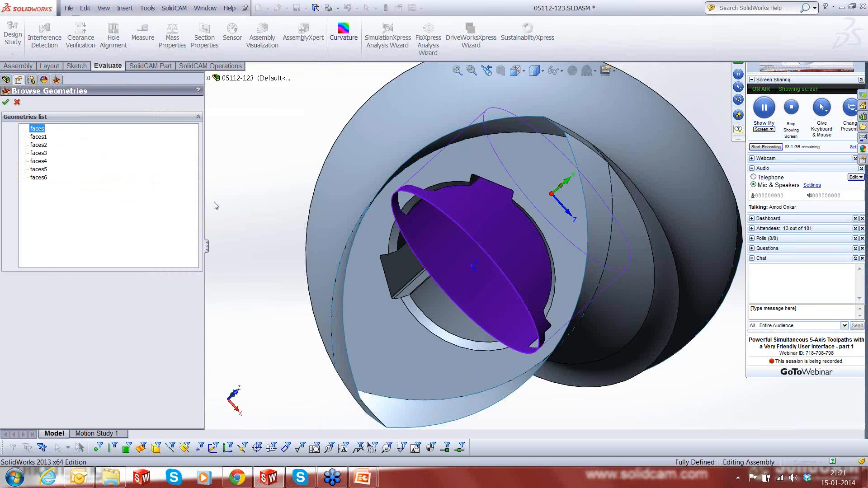
left_click(6, 102)
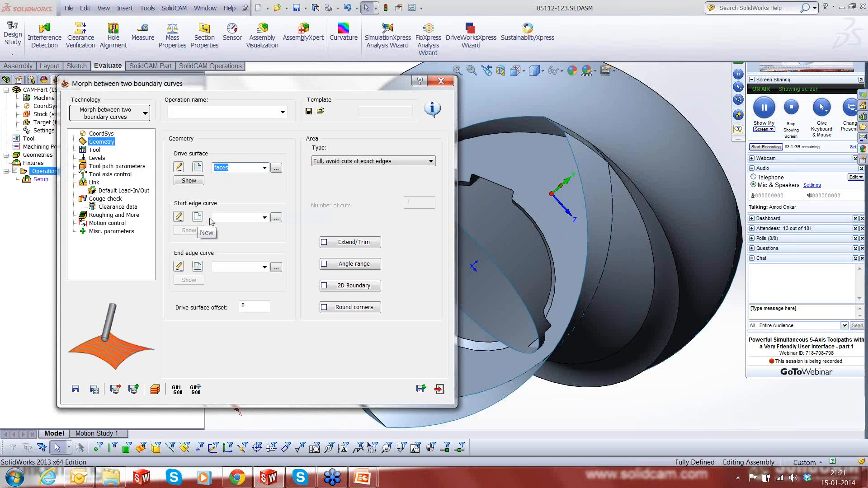
Assign contour as start edge curve and contour1 as end edge curve, with area type Full, start and end at exact surface edges.
left_click(281, 218)
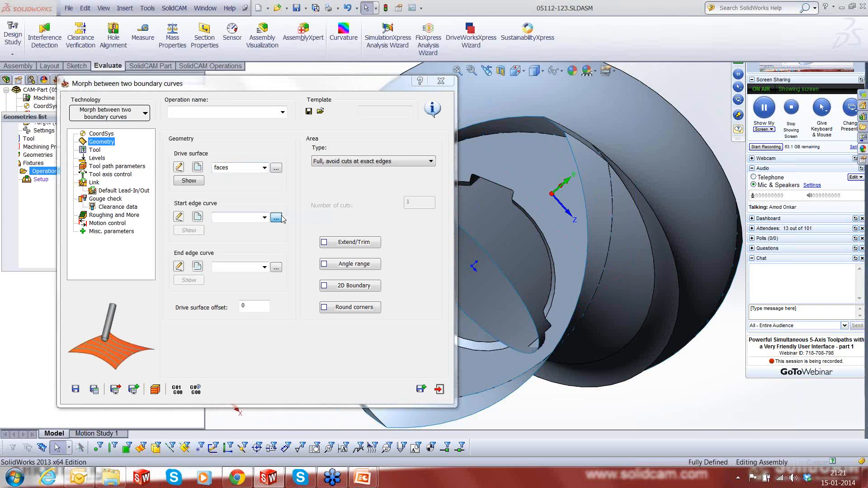
left_click(6, 103)
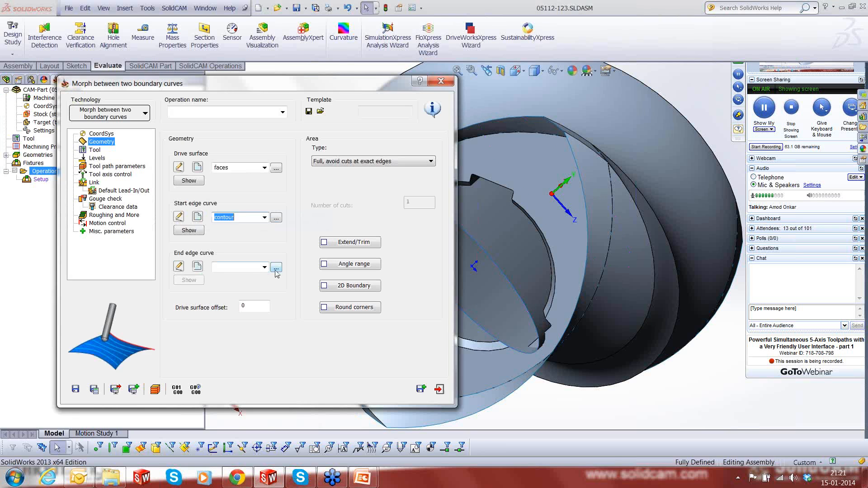
left_click(276, 268)
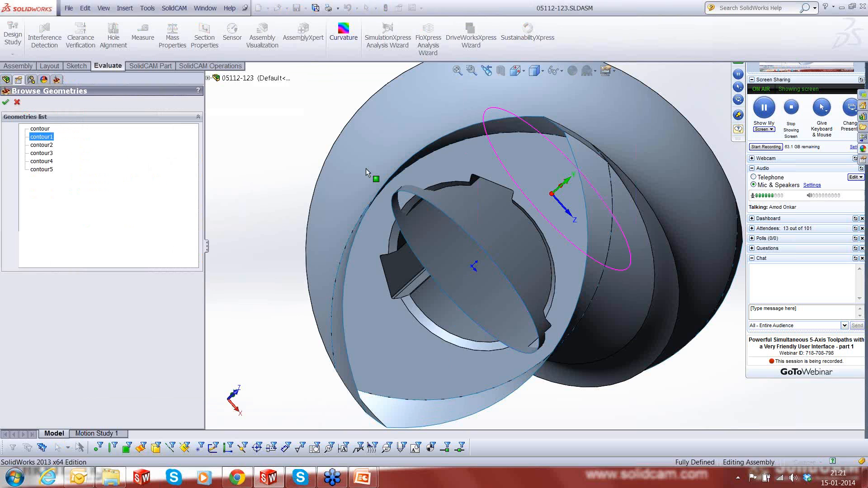
left_click(6, 103)
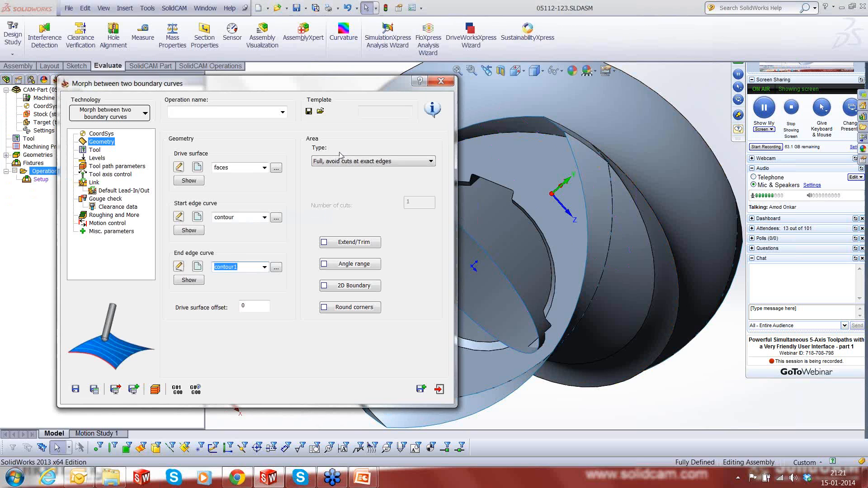
left_click(341, 161)
left_click(343, 180)
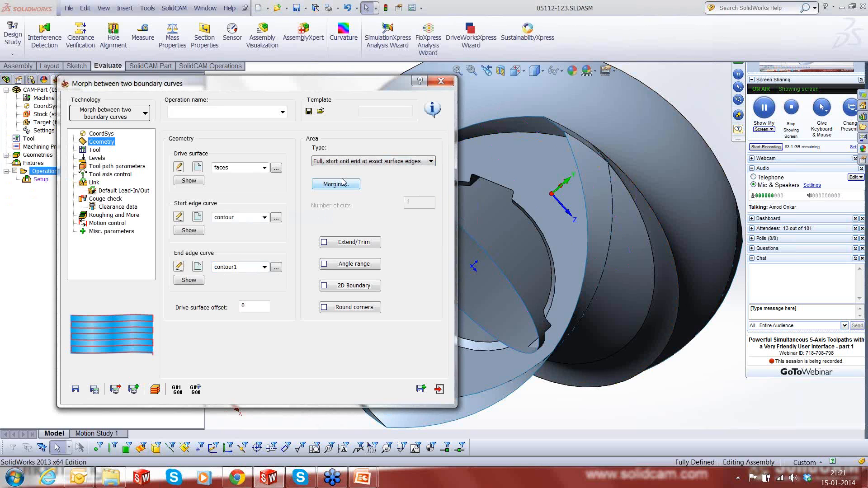
Assign the 10 mm ball nose mill, tool number 4, to the operation.
left_click(94, 150)
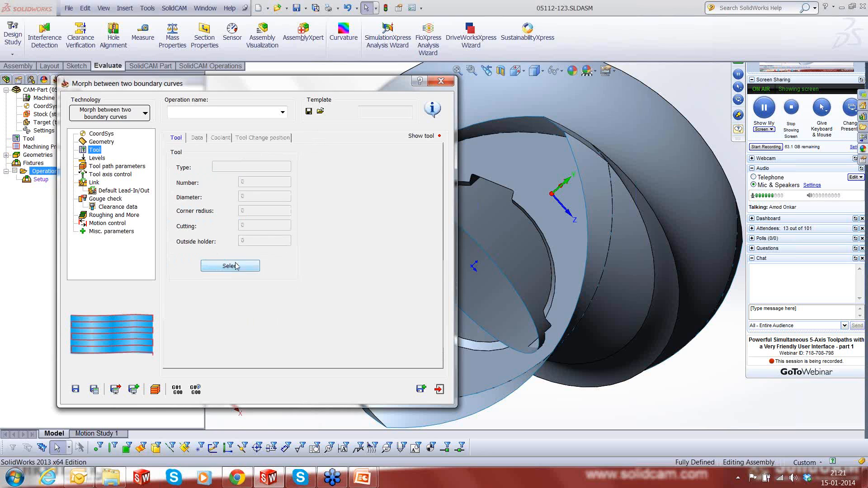
left_click(236, 265)
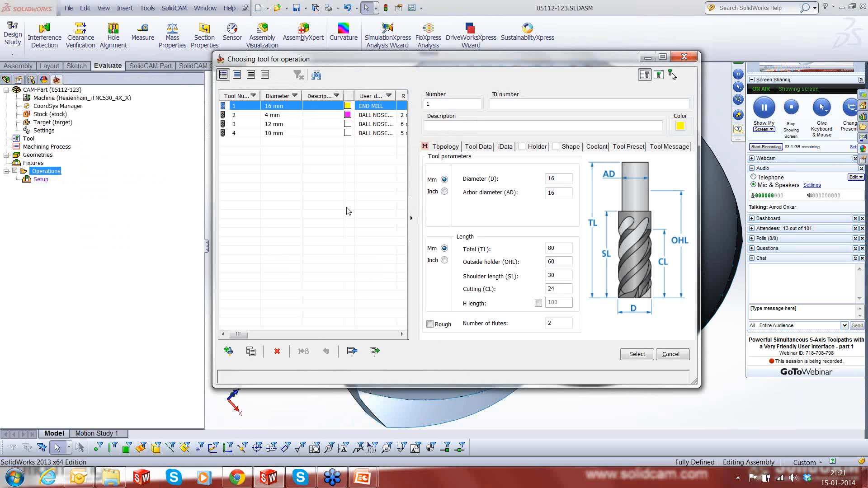
left_click(371, 133)
left_click(638, 357)
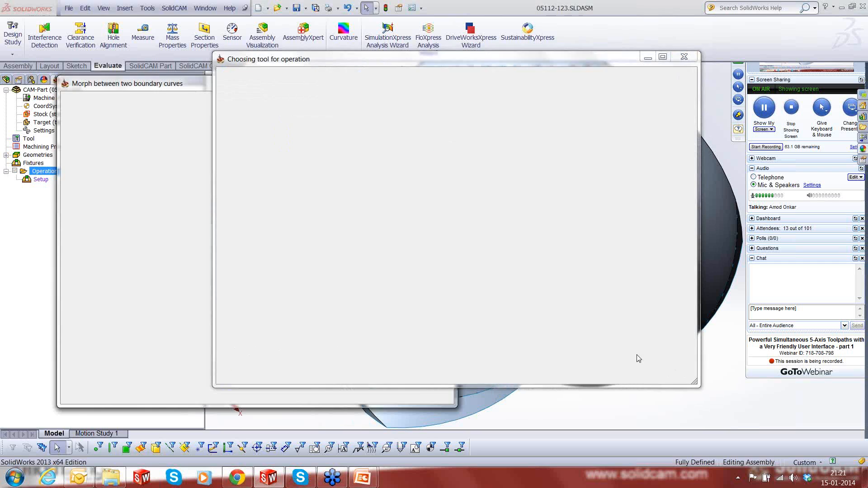
Set the clearance cylinder parallel to X with radius 150, and the entry and exit safety distances to 10.
left_click(97, 158)
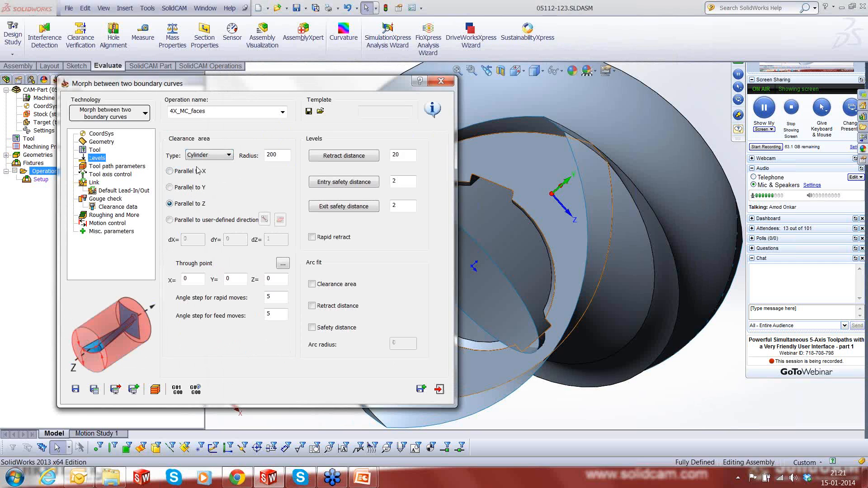
left_click(169, 171)
left_click_drag(278, 155, 244, 157)
type("150")
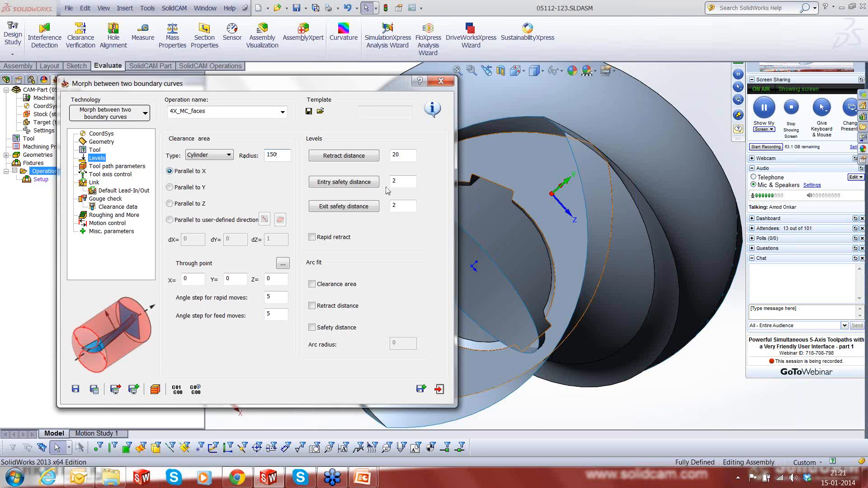
double_click(397, 181)
type("10")
double_click(394, 206)
type("10")
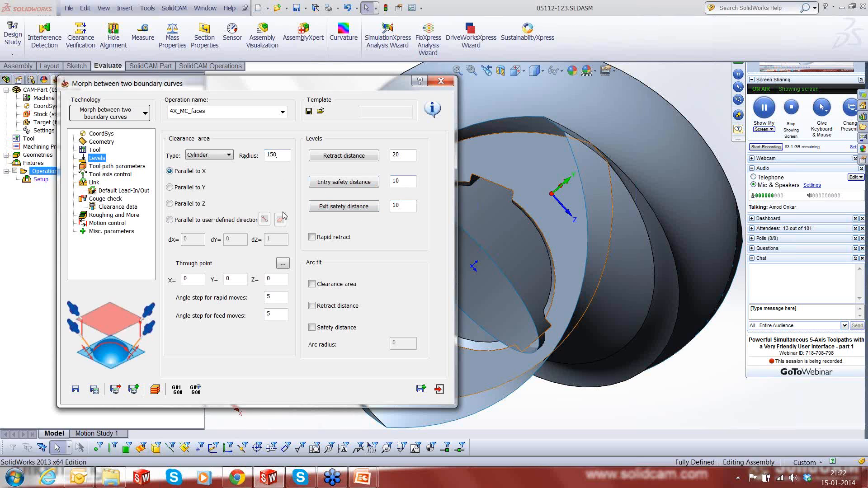
Set the maximum step over to 2 and the cutting method to Spiral in the tool path parameters.
left_click(102, 166)
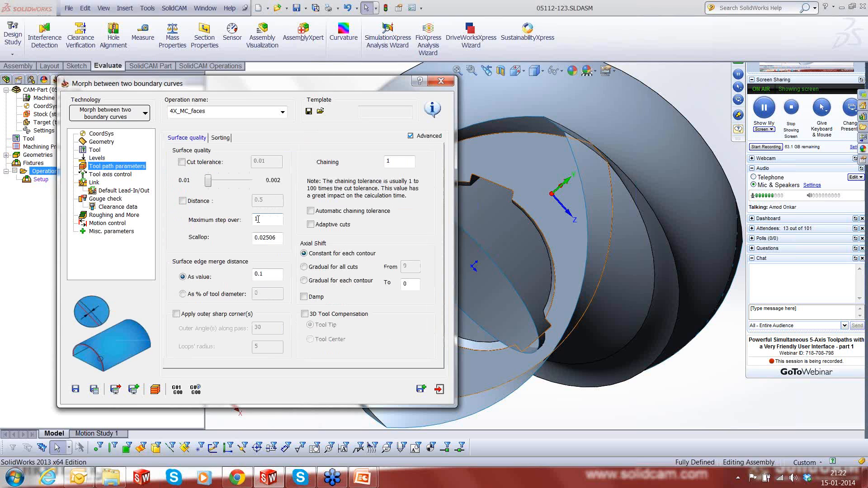
left_click_drag(260, 219, 249, 222)
type("2")
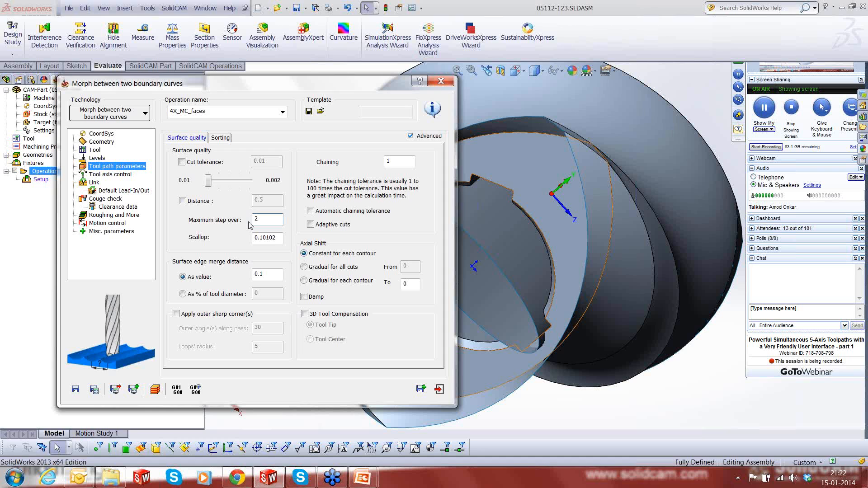
left_click(222, 138)
left_click(268, 162)
left_click(260, 188)
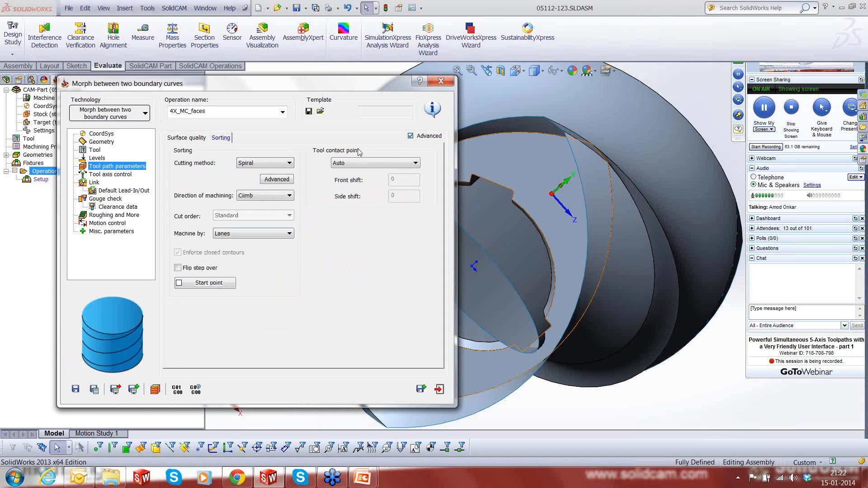
Review the tool axis control, calculate the operation, and play the Host CAD simulation to inspect the toolpath around the part.
left_click(126, 176)
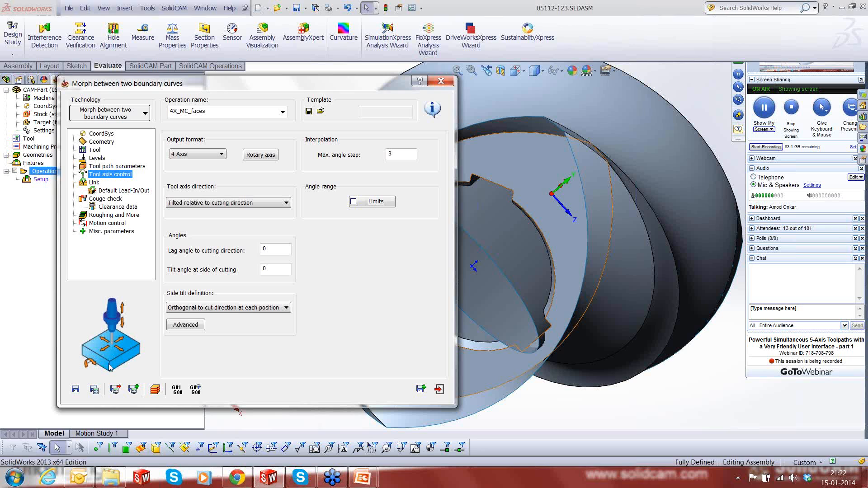
left_click(94, 389)
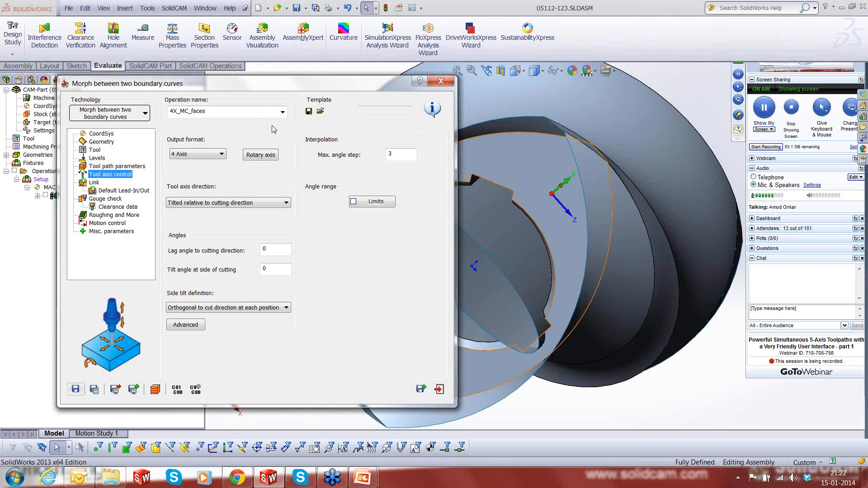
left_click(156, 390)
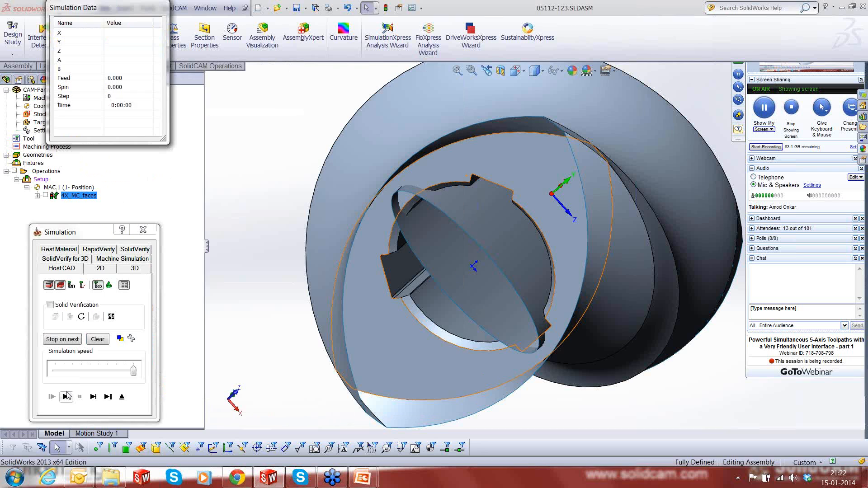
left_click(66, 396)
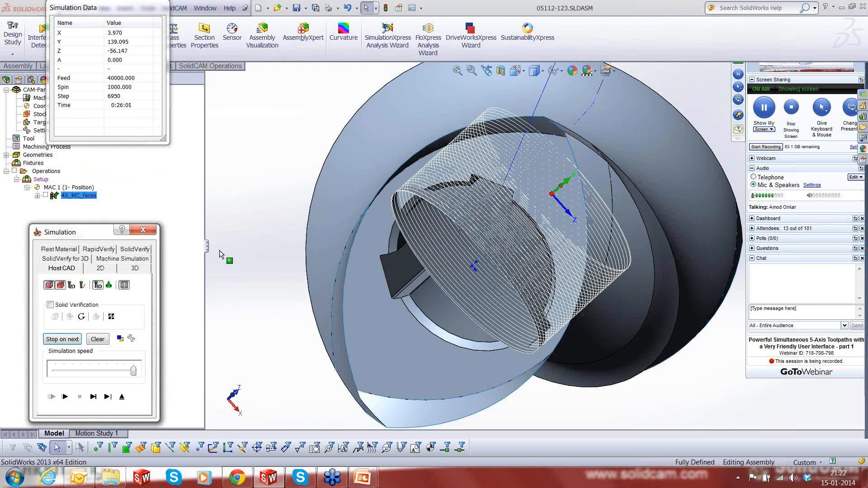
scroll(566, 278, "up", 3)
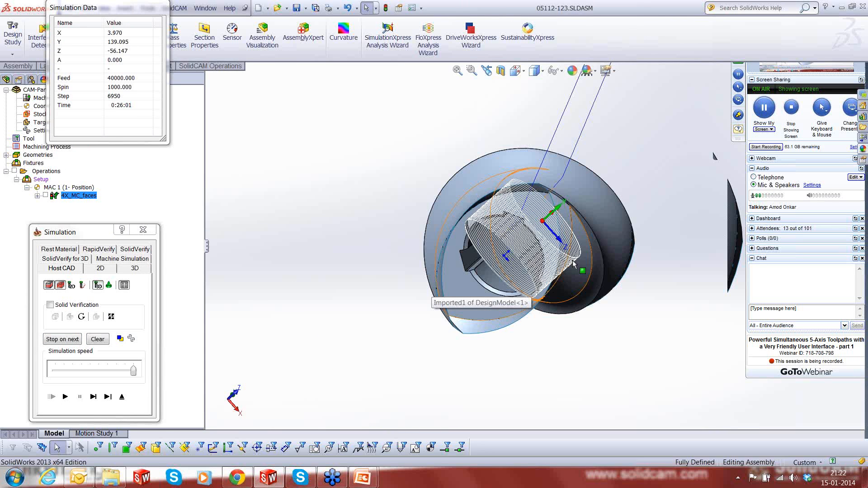
middle_click_drag(574, 264, 564, 184)
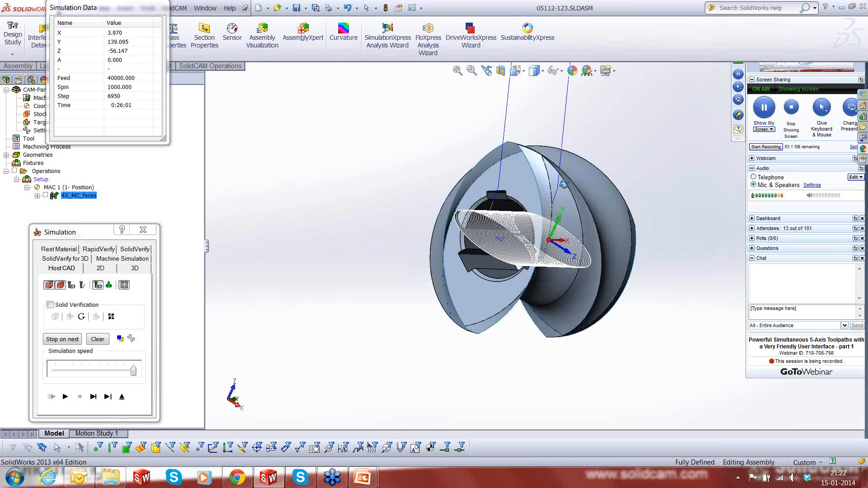
left_click(122, 398)
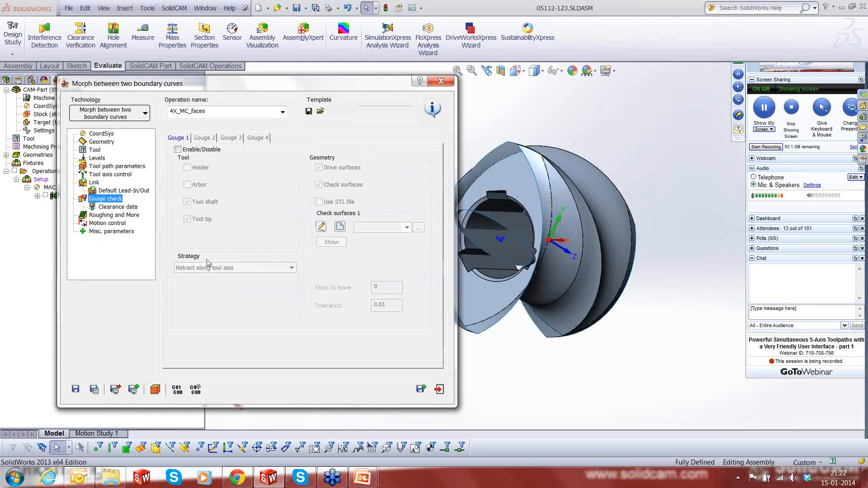
Enable the first gouge check with the holder included and drive surfaces excluded.
left_click(178, 149)
left_click(187, 167)
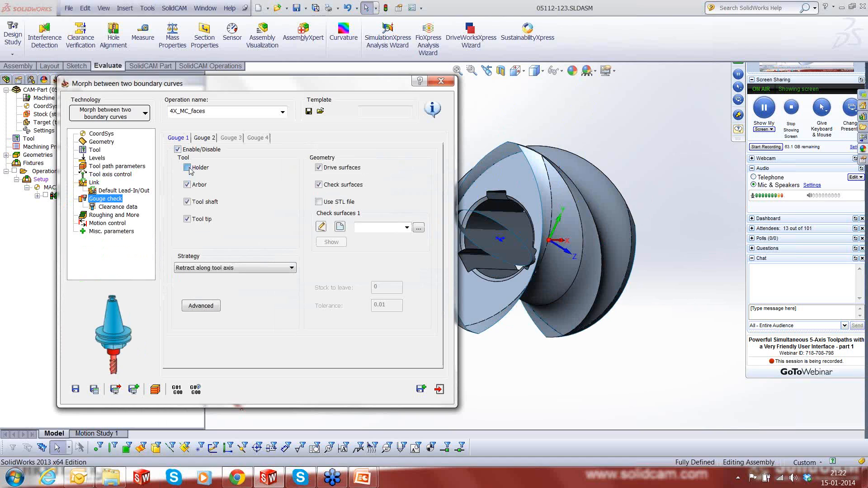
left_click(319, 167)
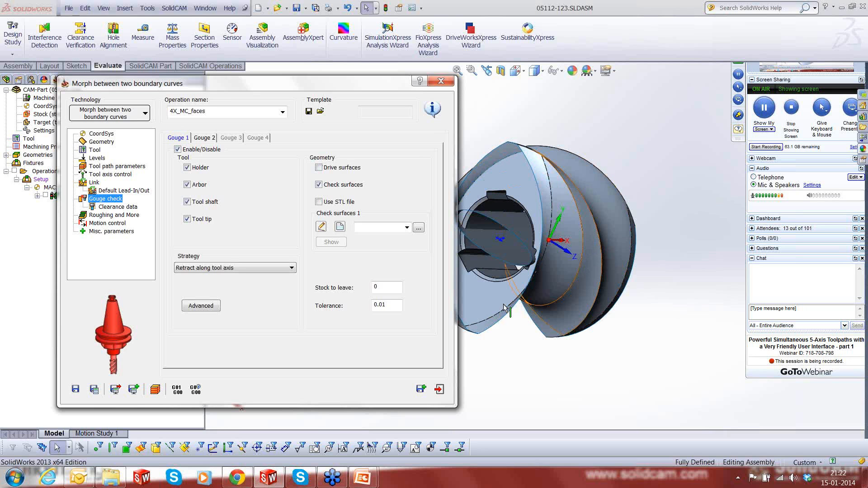
Compare the stored face geometries on the model and assign faces6 as the first gouge check's check surfaces.
left_click(416, 230)
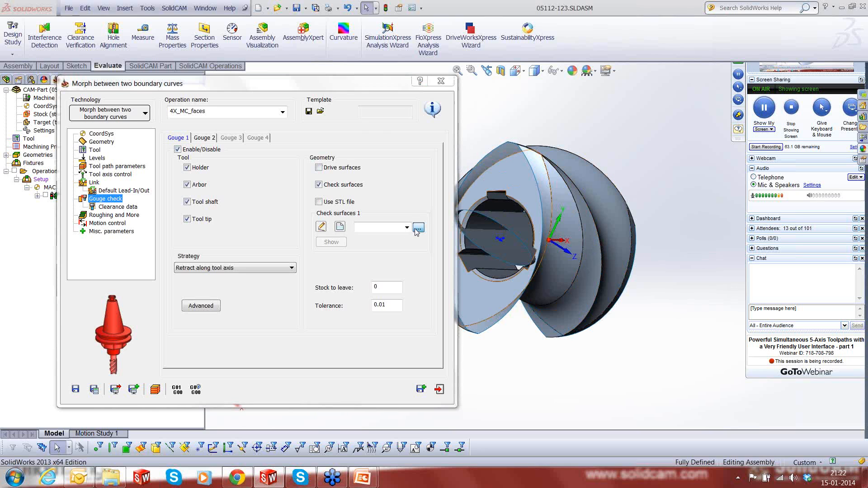
left_click(39, 162)
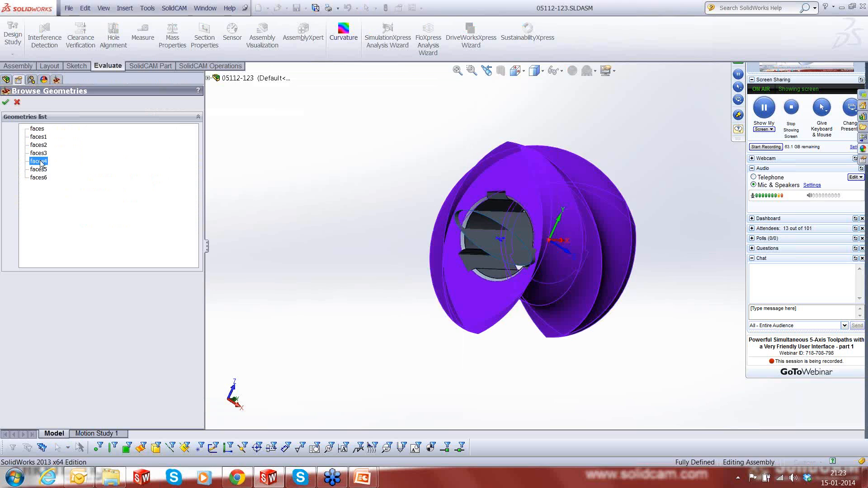
left_click(39, 170)
left_click(39, 177)
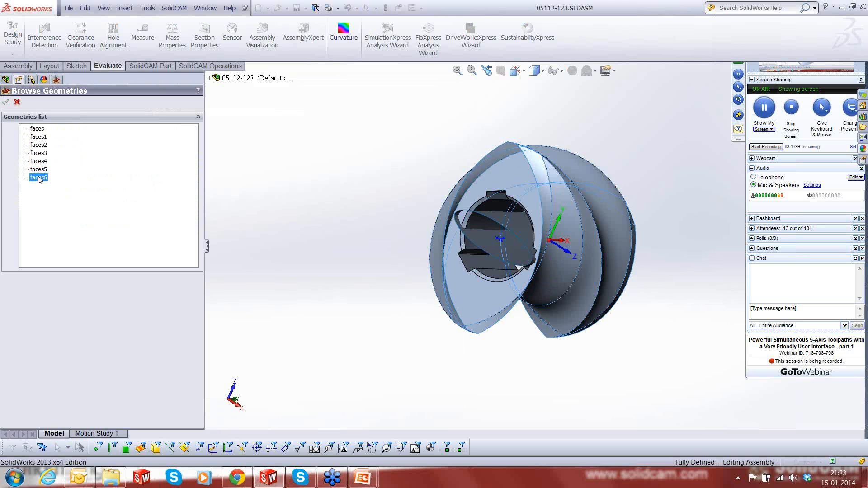
middle_click_drag(669, 237, 422, 262)
scroll(541, 238, "down", 2)
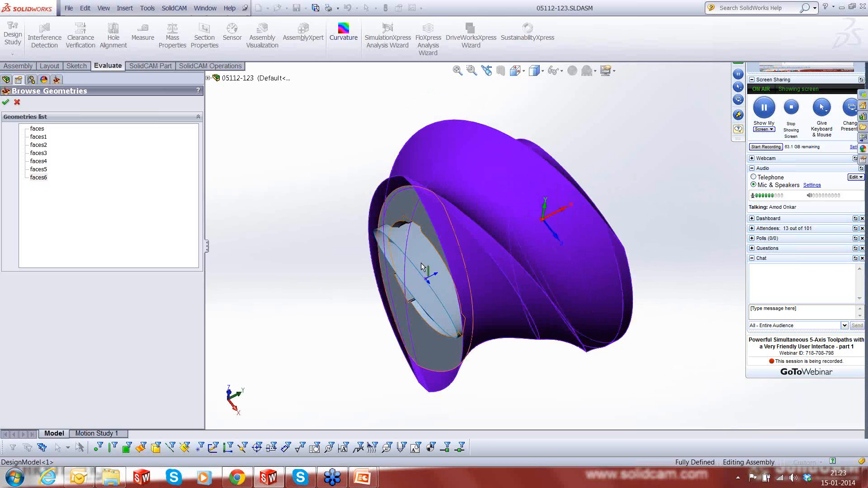
left_click(6, 103)
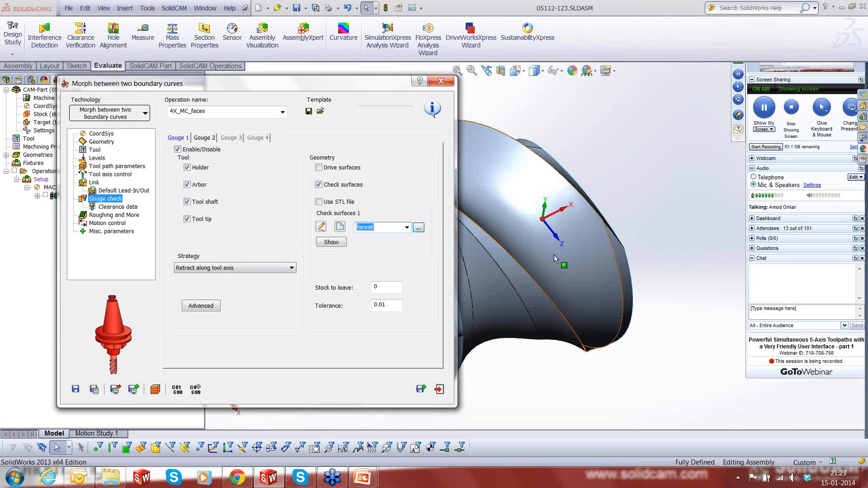
Save and recalculate the operation with the gouge check, and close its settings.
left_click(94, 390)
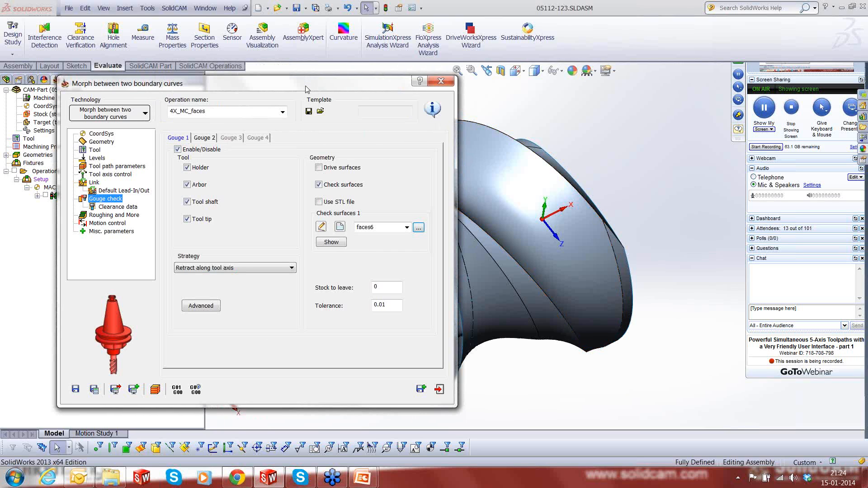
left_click_drag(306, 88, 293, 83)
left_click(428, 384)
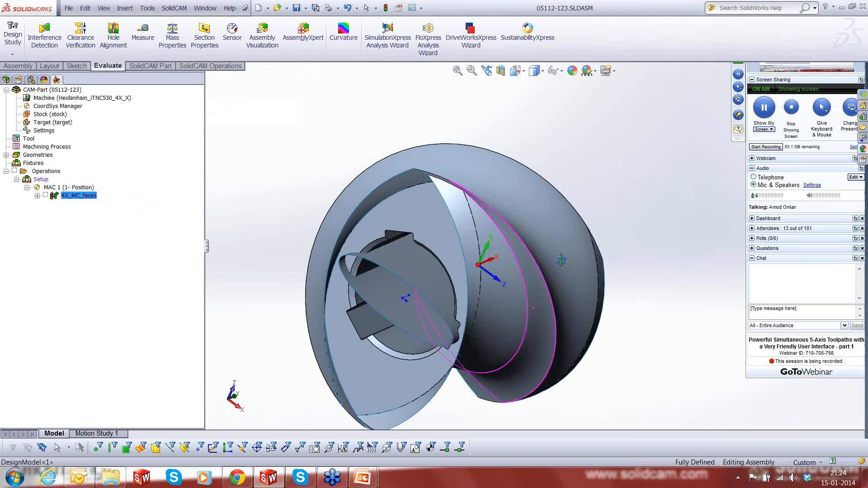
Clear the face selection, display the 4X_MC_faces toolpath on the model, and inspect its passes around the part.
middle_click_drag(560, 260, 564, 268)
scroll(439, 309, "down", 2)
left_click(439, 309)
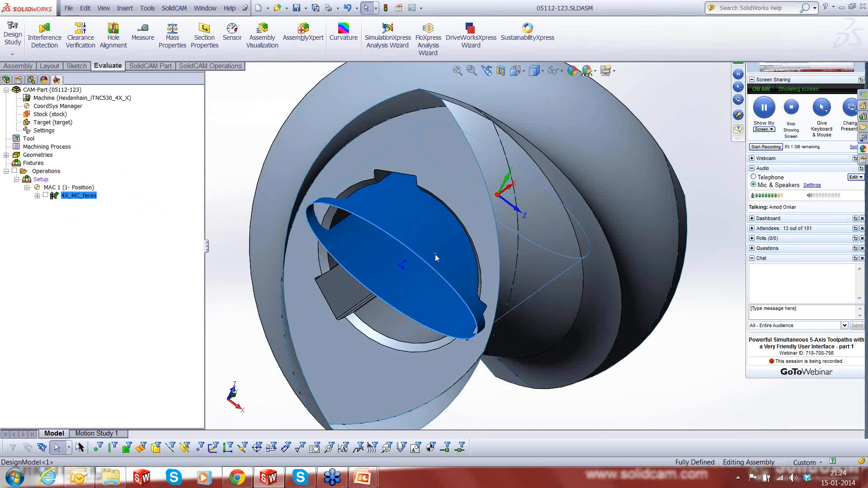
scroll(435, 254, "up", 3)
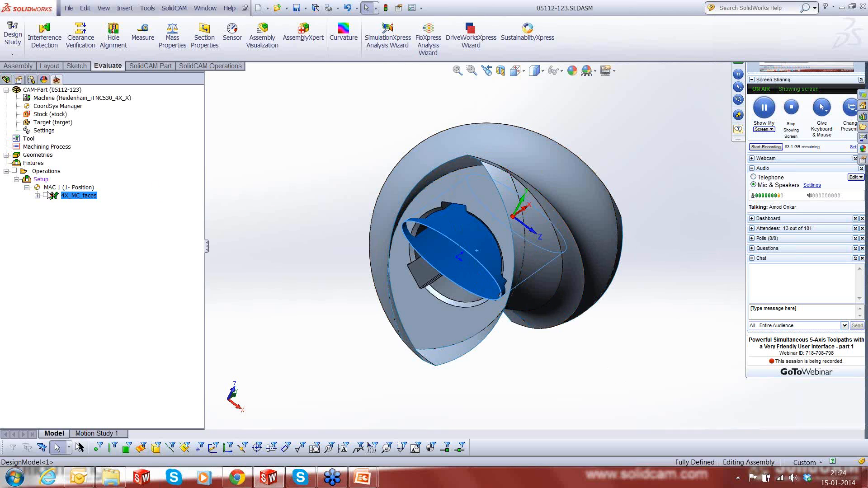
left_click(342, 287)
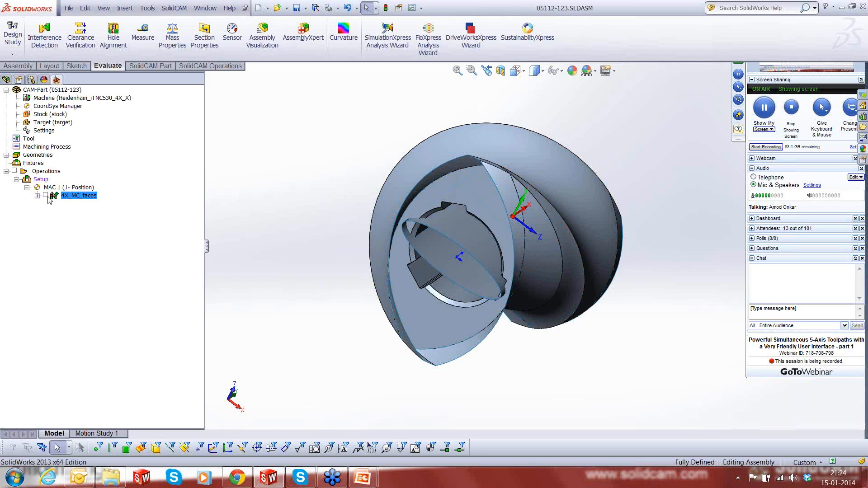
left_click(45, 196)
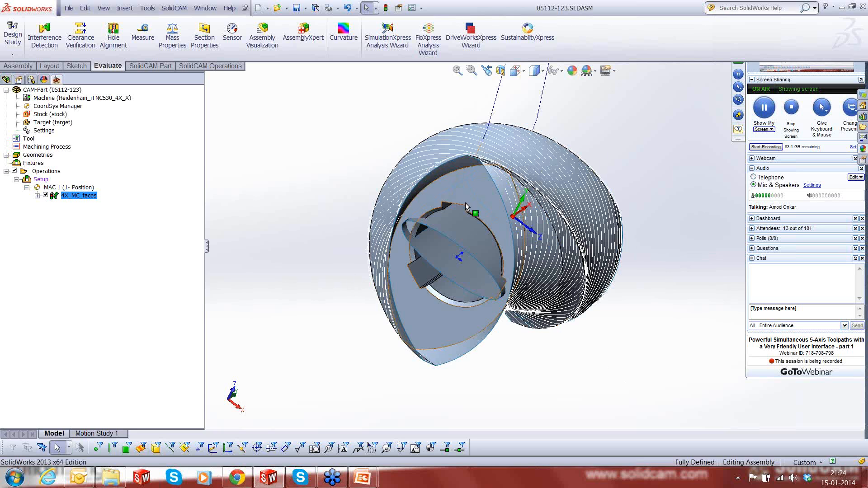
middle_click_drag(597, 207, 557, 221)
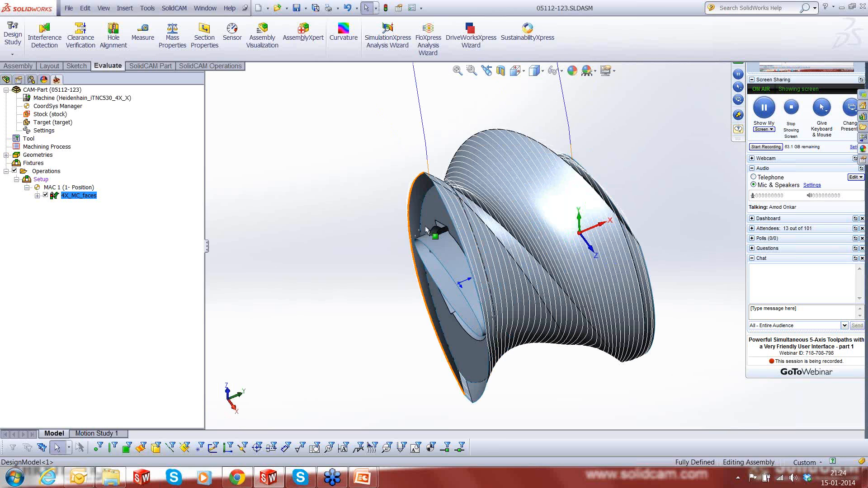
scroll(553, 332, "up", 2)
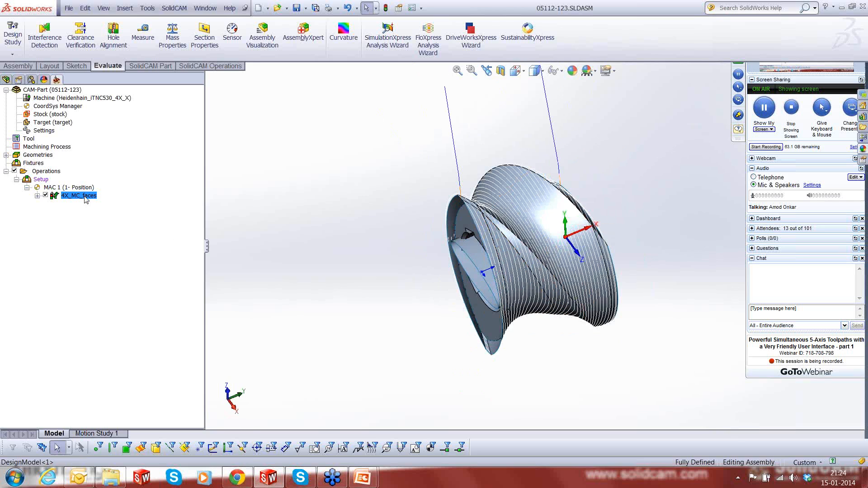
Run the Host CAD simulation of the 4X_MC_faces operation to check the tool motion, exit it, and view the part.
right_click(85, 196)
left_click(113, 166)
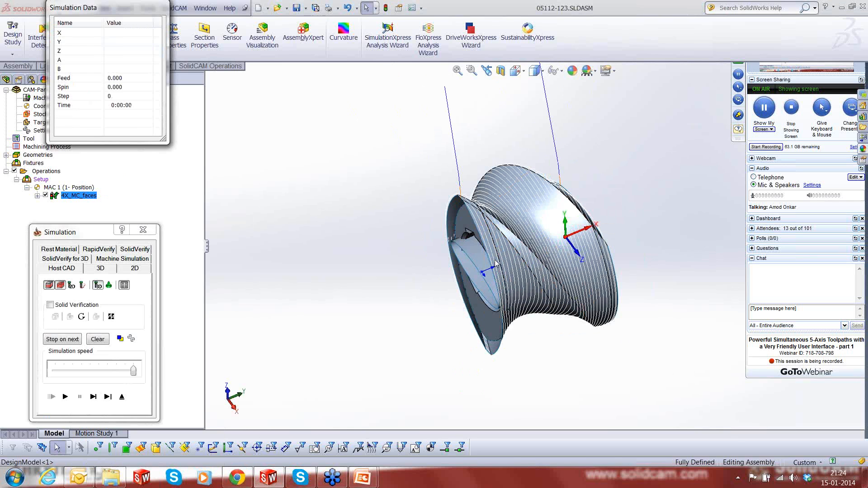
middle_click_drag(496, 264, 506, 257)
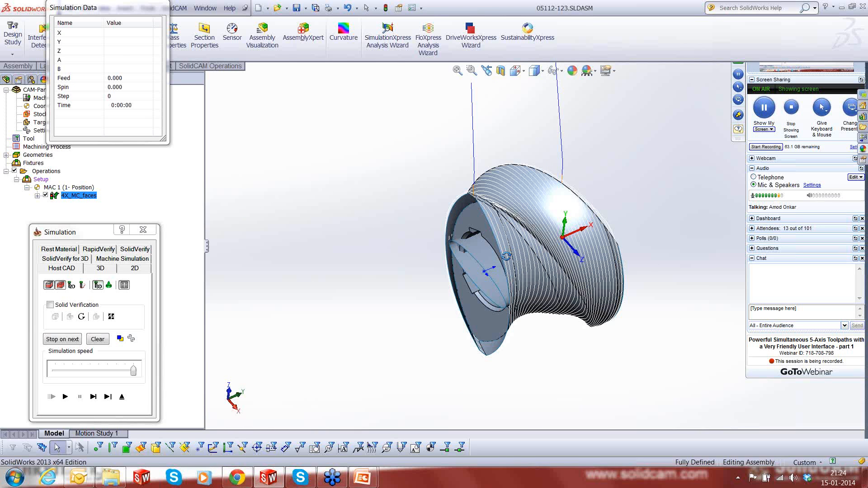
left_click(93, 397)
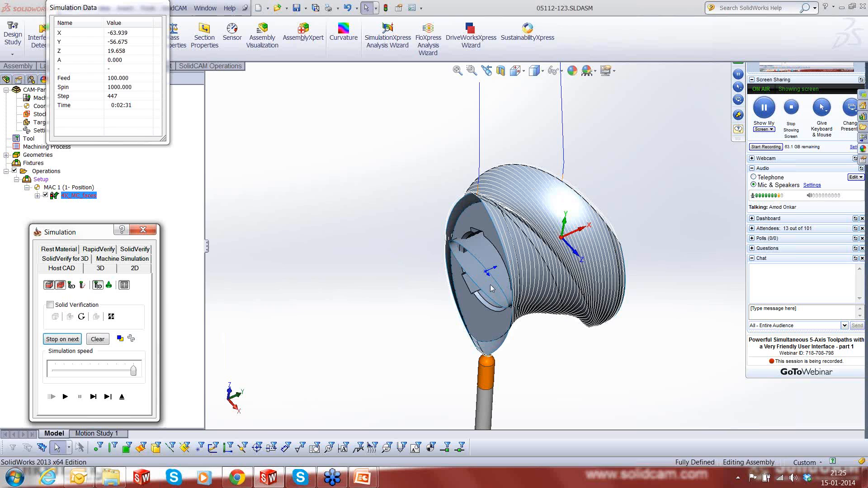
left_click(122, 397)
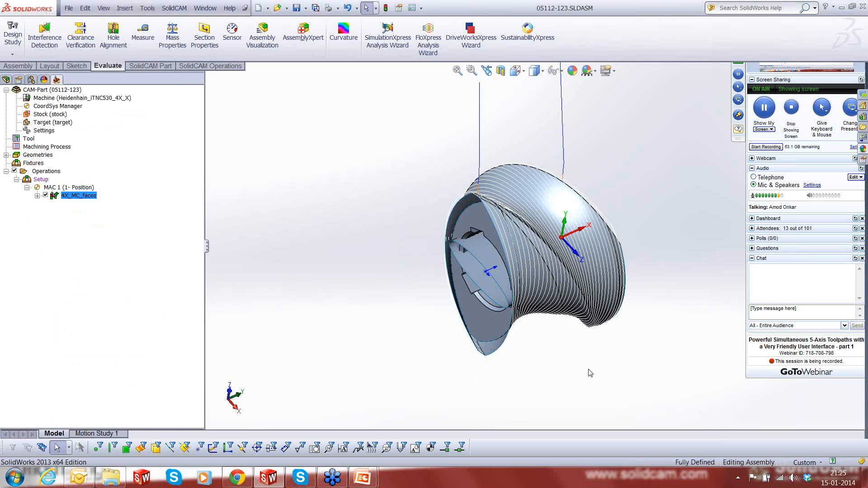
scroll(690, 252, "down", 2)
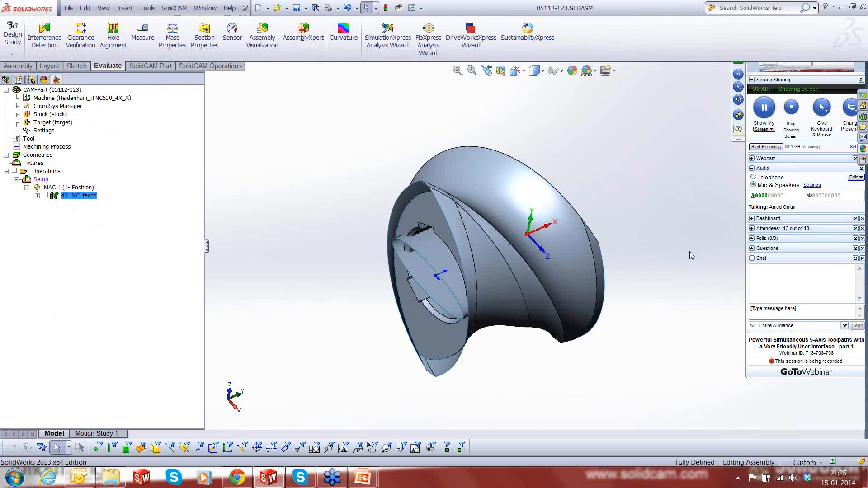
scroll(641, 248, "up", 3)
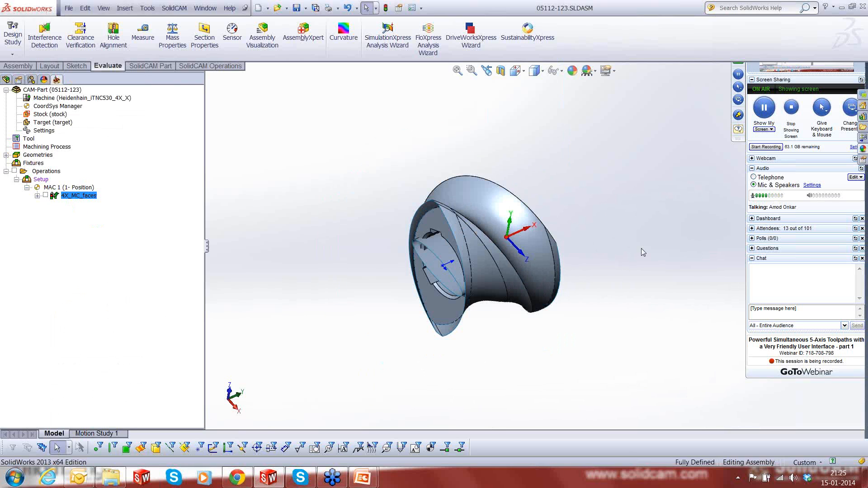